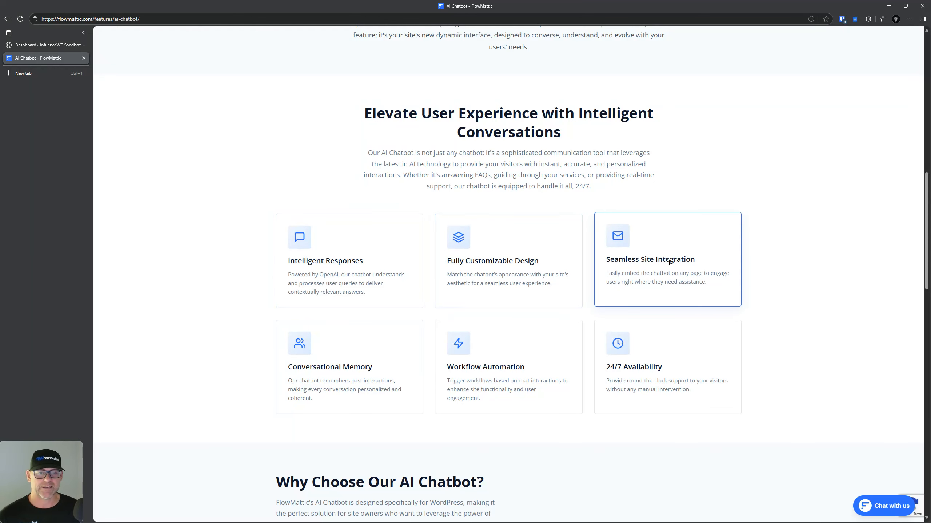
Step: Scroll down through the AI Chatbot page content
scroll(319, 302, "down", 2)
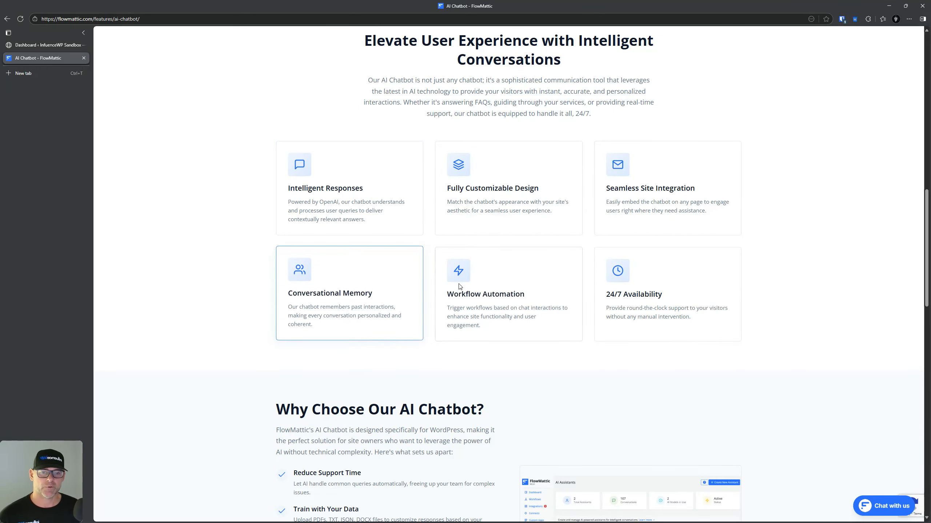
scroll(638, 295, "down", 6)
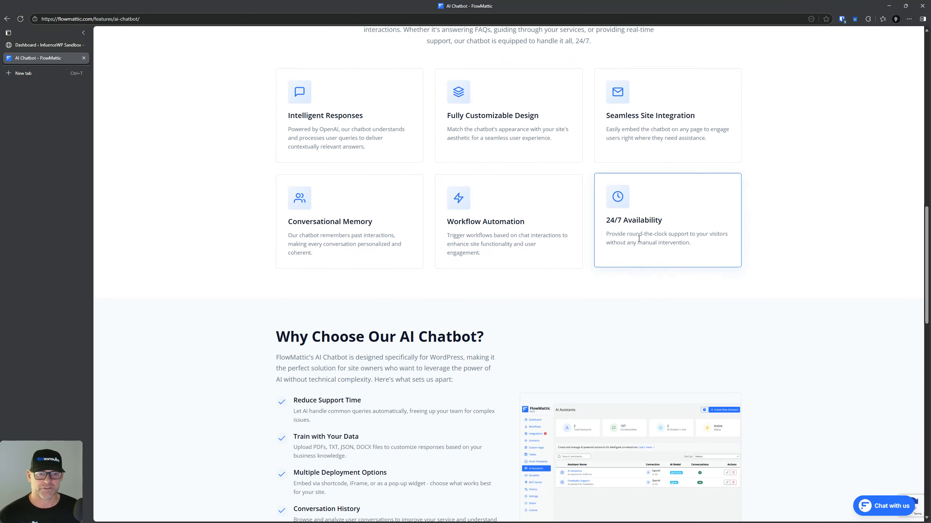
scroll(407, 213, "down", 2)
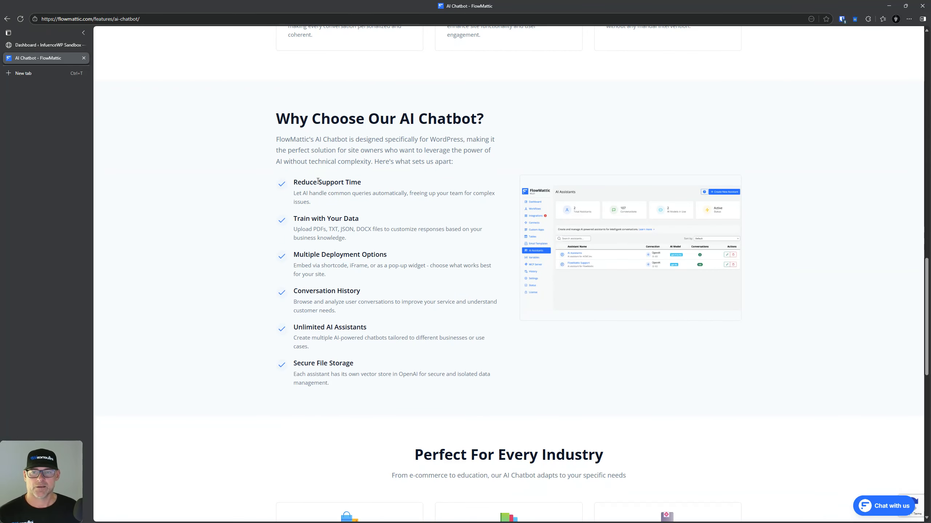
left_click(318, 182)
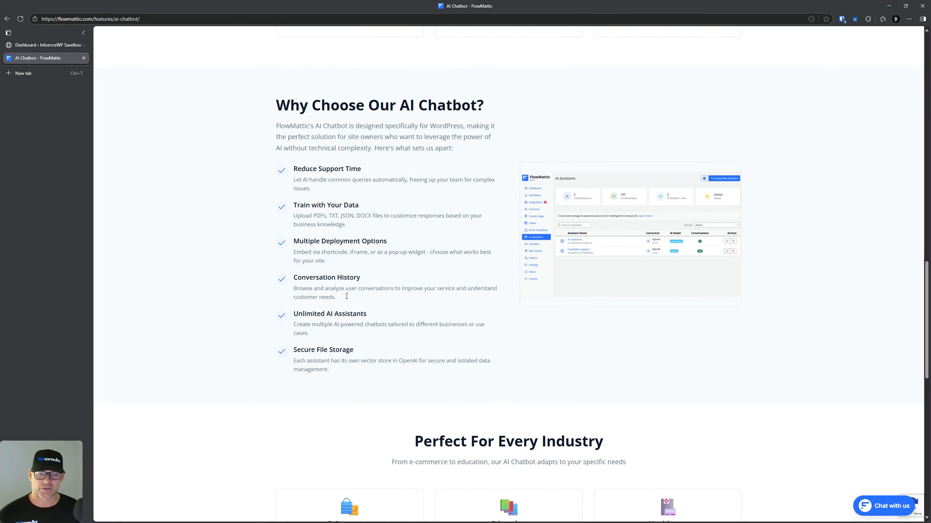
scroll(327, 265, "down", 2)
scroll(336, 262, "down", 5)
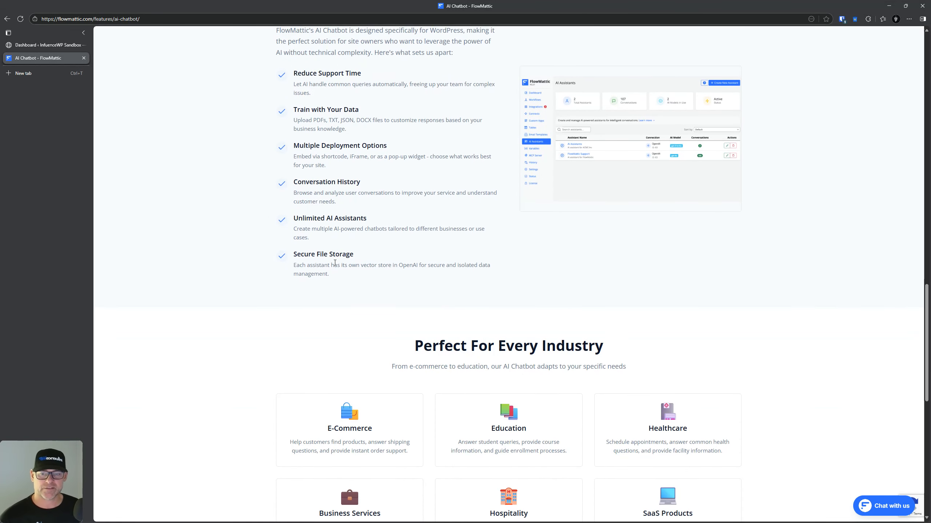
scroll(405, 198, "down", 4)
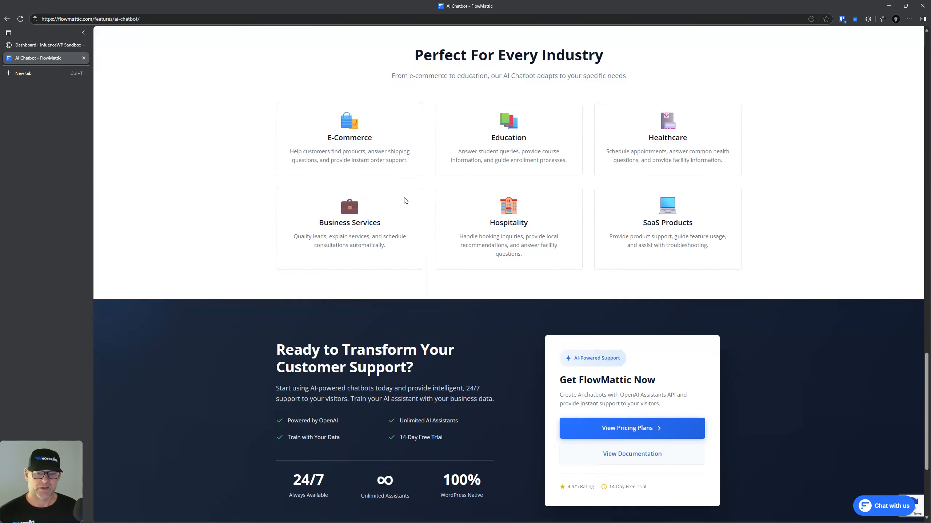
scroll(405, 202, "up", 3)
scroll(404, 200, "down", 2)
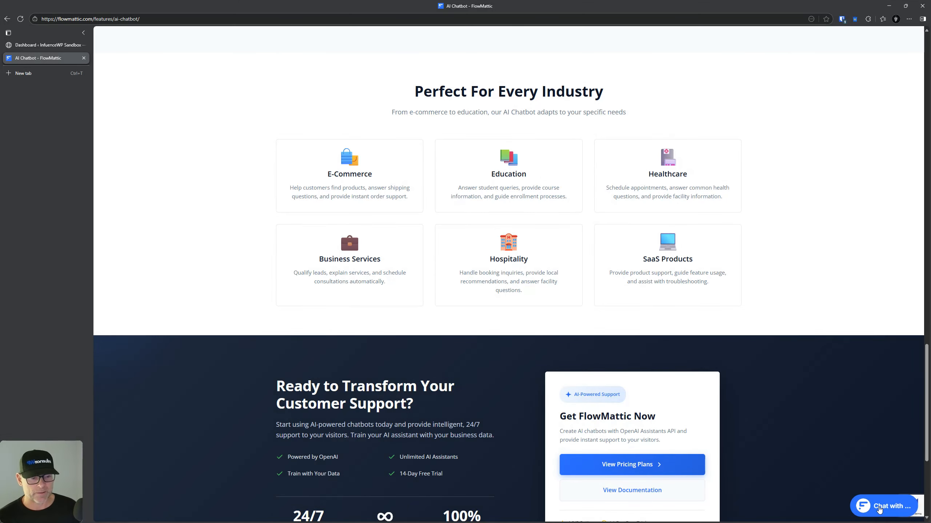
Step: Open the help chat widget, try the article search and support chat, then return to help home
left_click(878, 509)
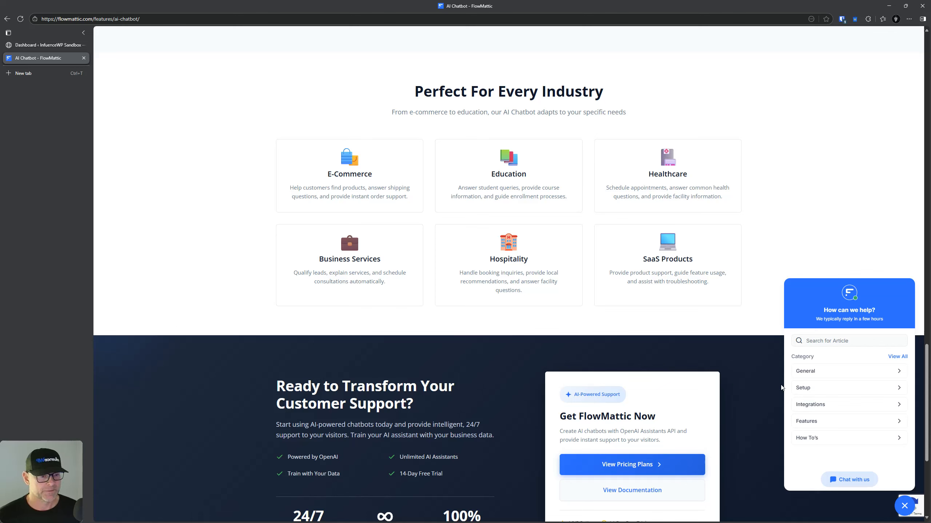
left_click(828, 343)
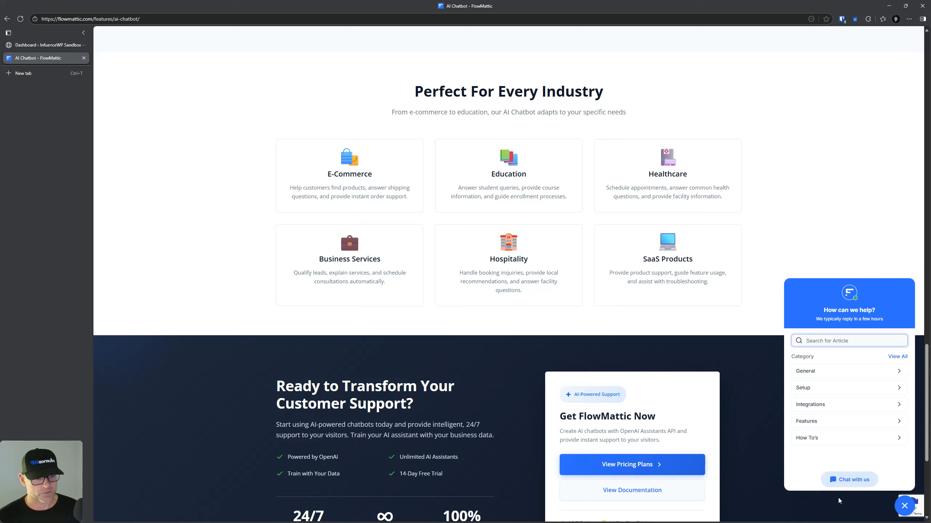
left_click(849, 484)
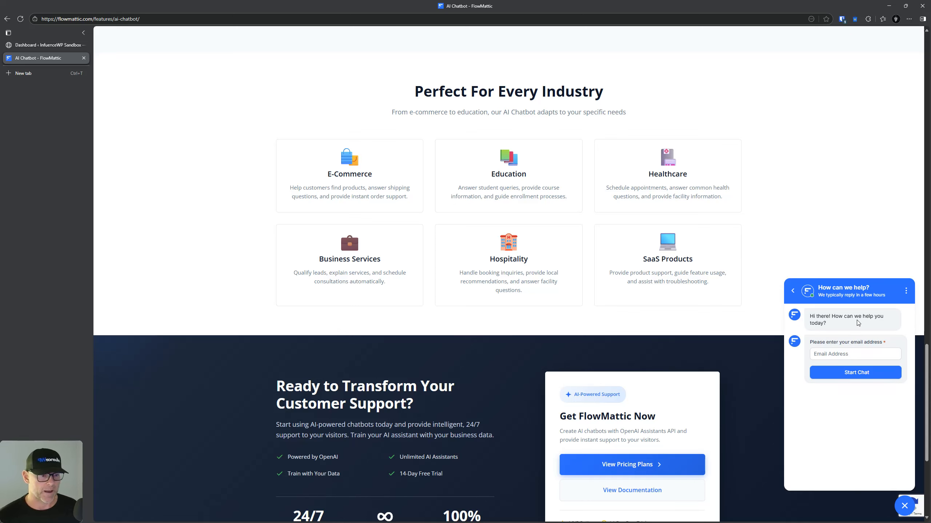
left_click(792, 291)
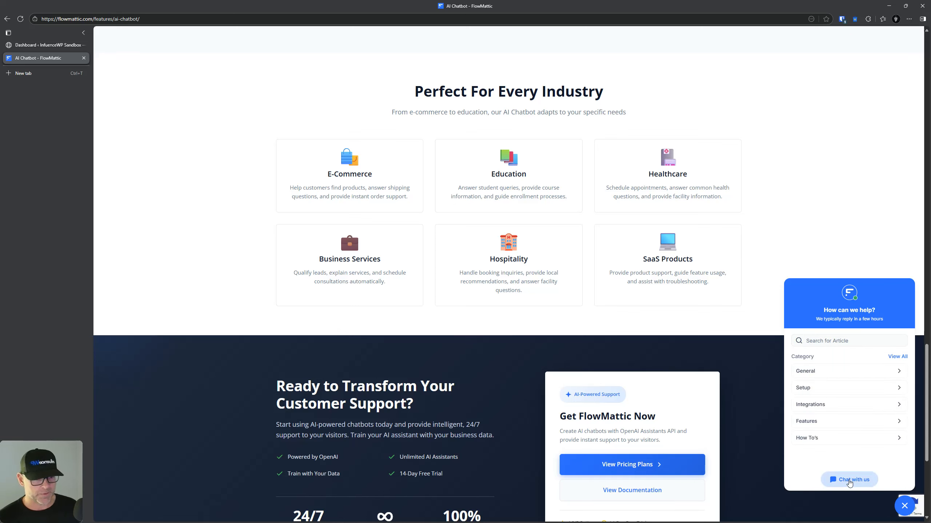
Step: Browse the How To's and Setup help categories, returning to the category list each time
left_click(852, 440)
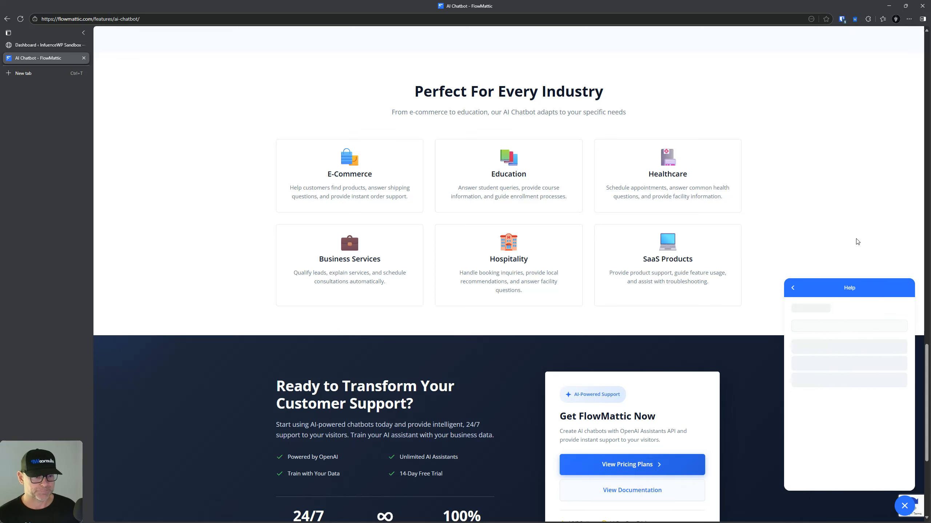
left_click(795, 288)
left_click(807, 389)
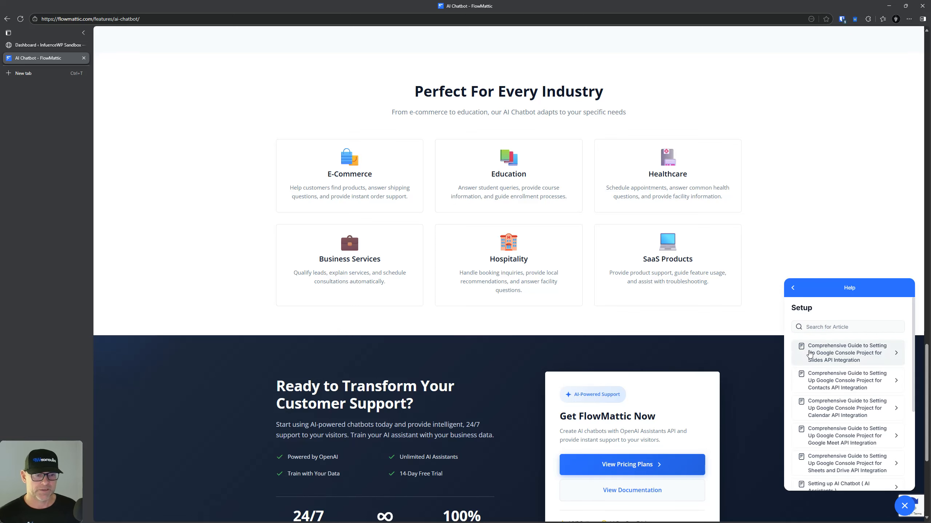
left_click(794, 290)
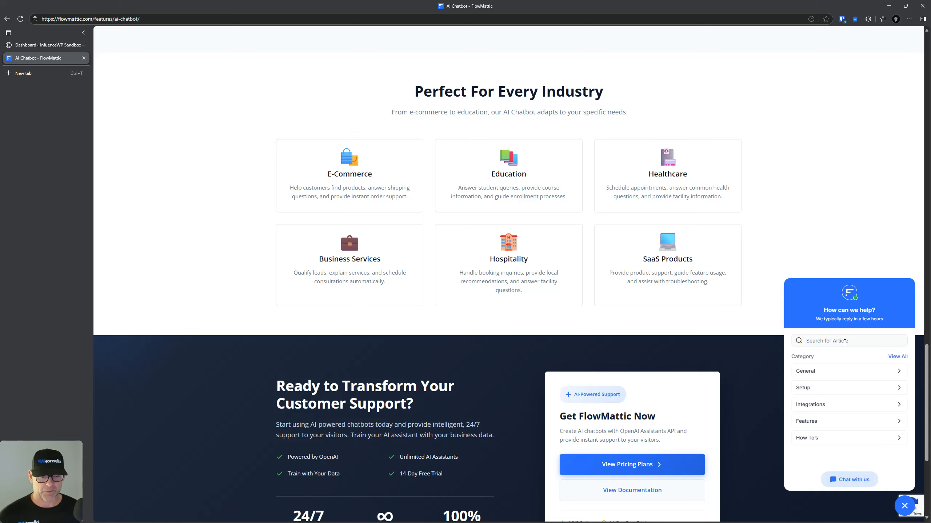
scroll(643, 385, "up", 15)
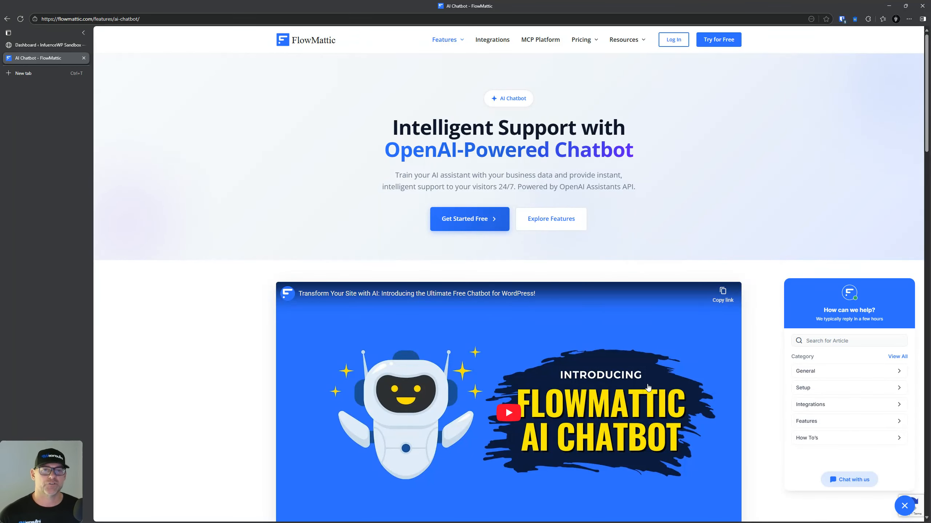
Step: Search the Integrations page's app list for 'woocomm'
left_click(484, 40)
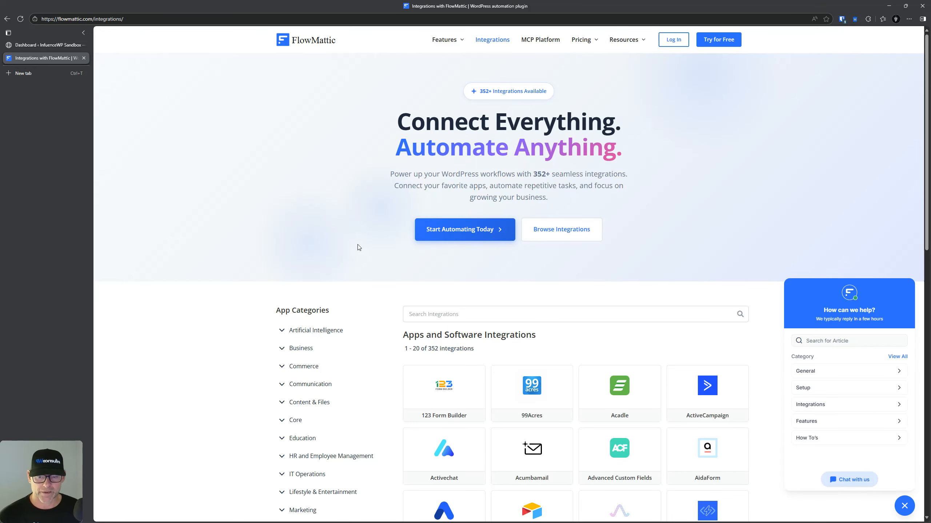
scroll(358, 246, "down", 5)
scroll(340, 194, "down", 1)
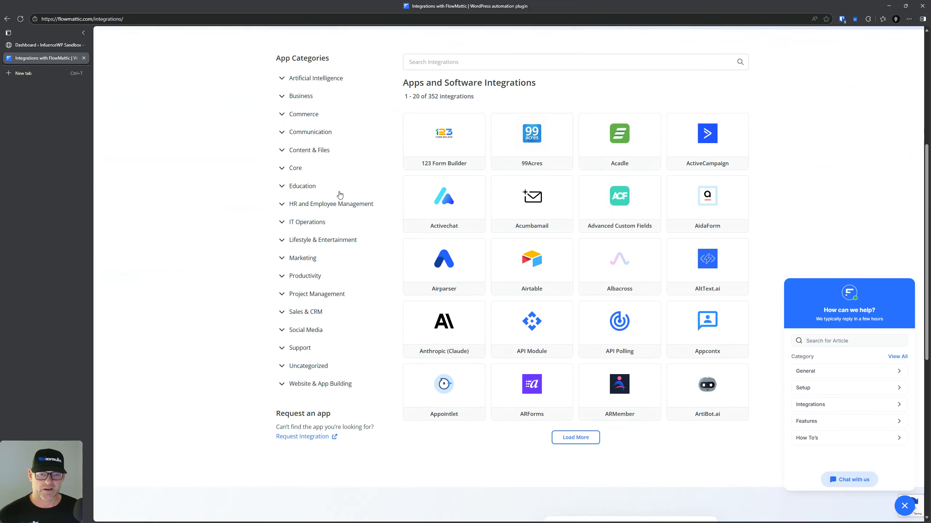
scroll(339, 194, "up", 3)
scroll(434, 225, "down", 2)
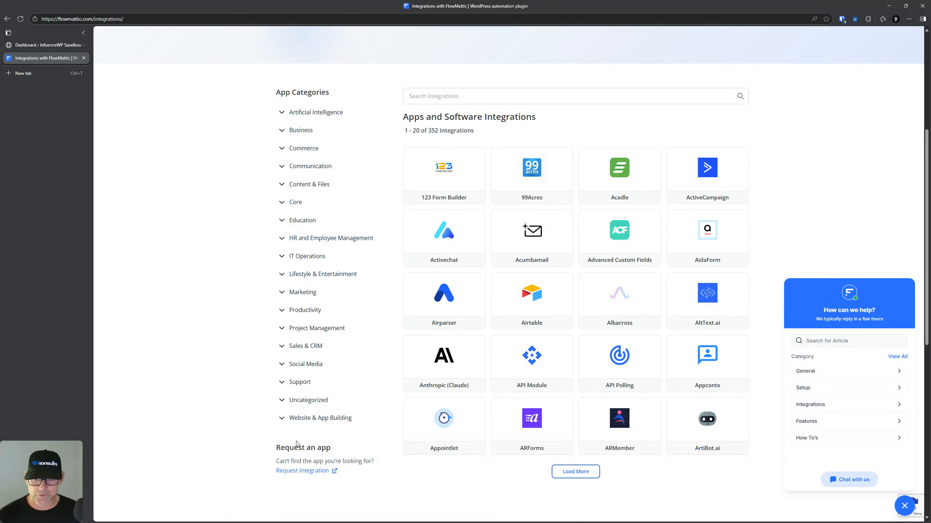
left_click(489, 95)
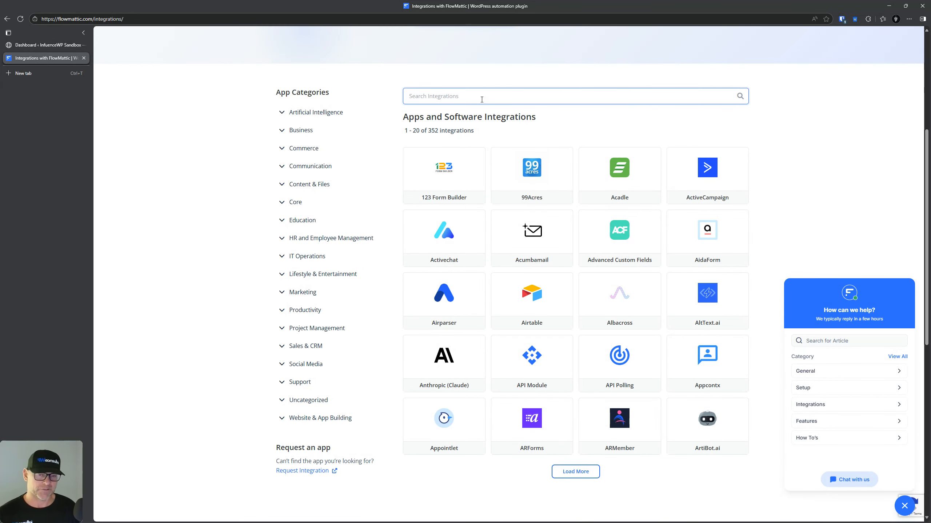
type("woocomm")
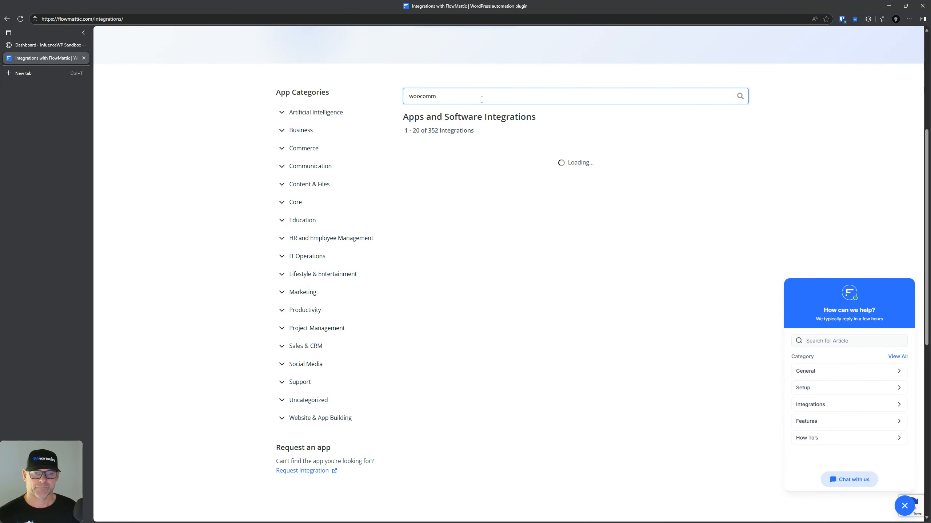
Step: Open the WooCommerce integration page from the search results and scroll its overview
left_click(444, 178)
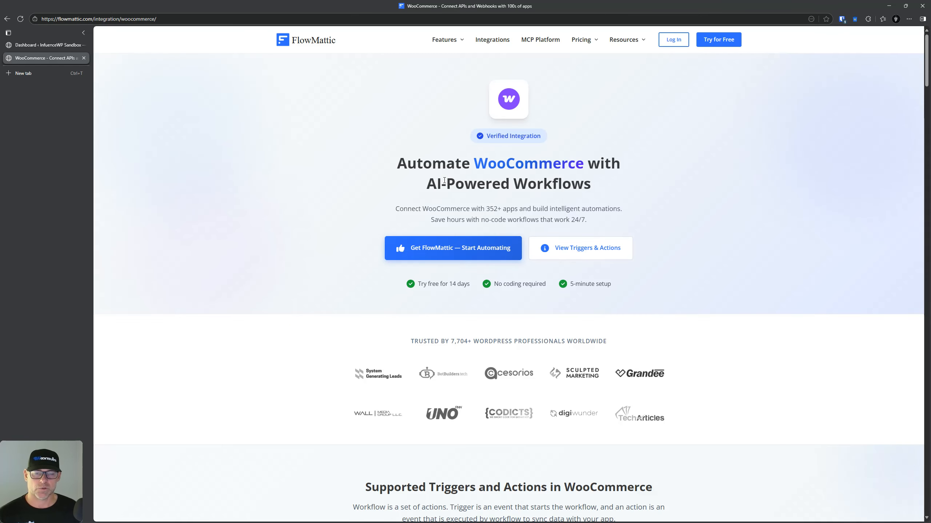
scroll(339, 264, "down", 4)
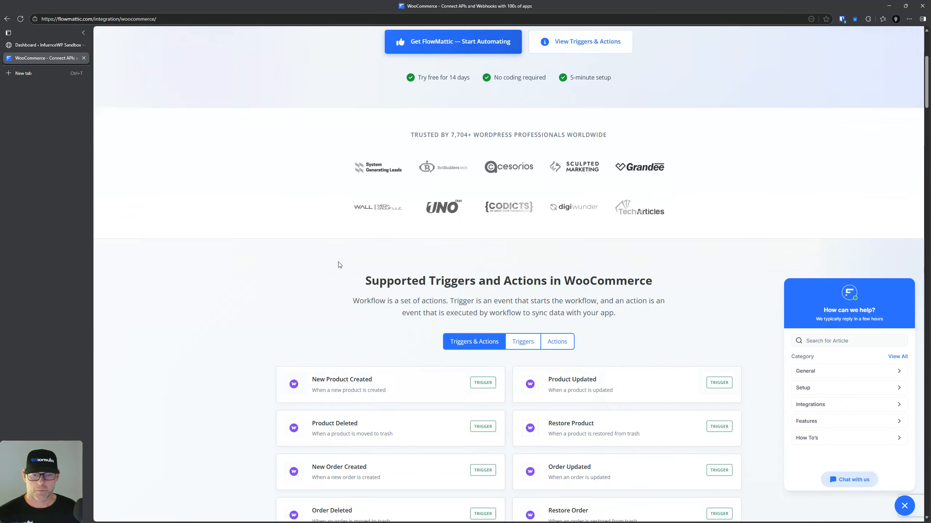
scroll(365, 254, "up", 3)
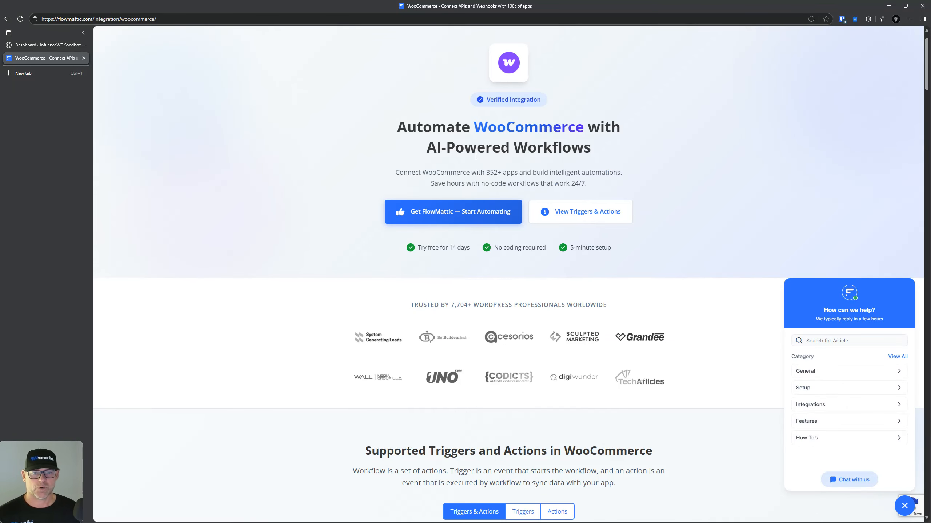
scroll(473, 310, "down", 8)
scroll(402, 285, "down", 3)
scroll(434, 182, "up", 2)
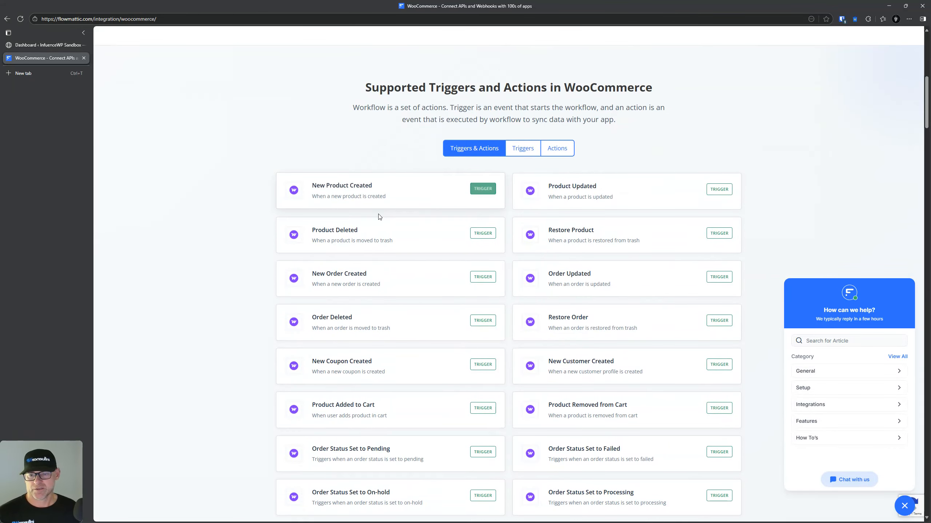
scroll(379, 216, "down", 10)
scroll(380, 213, "up", 8)
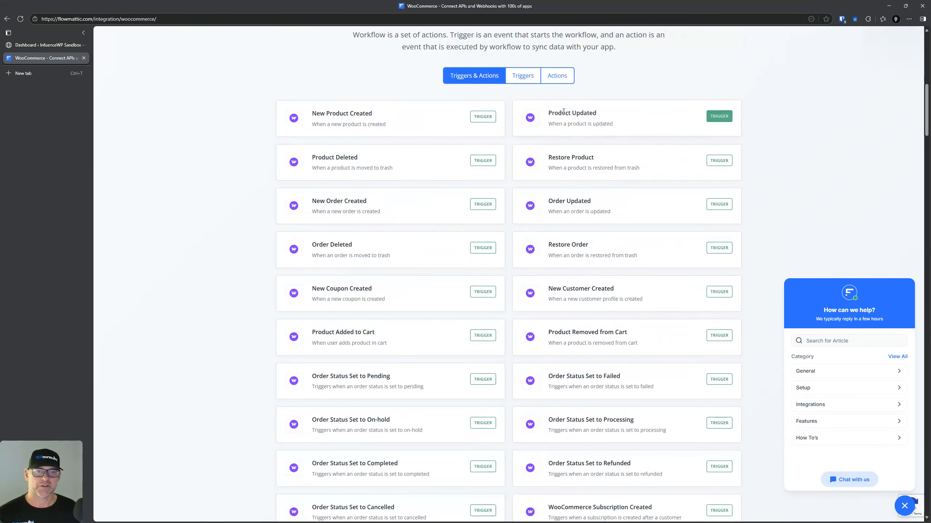
Step: Filter to WooCommerce actions and find 'subscri' matches with the page search
left_click(568, 82)
scroll(367, 278, "down", 8)
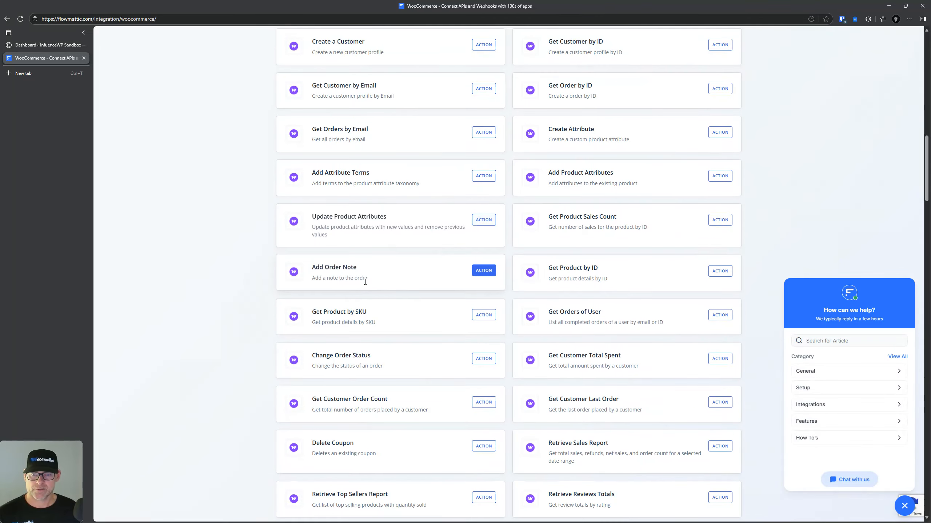
scroll(443, 315, "down", 7)
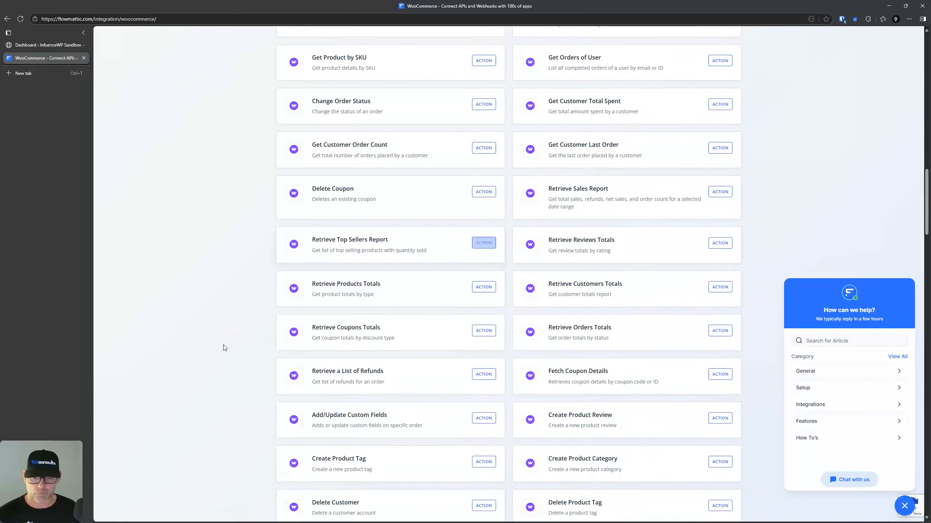
key("ctrl+f")
type("su")
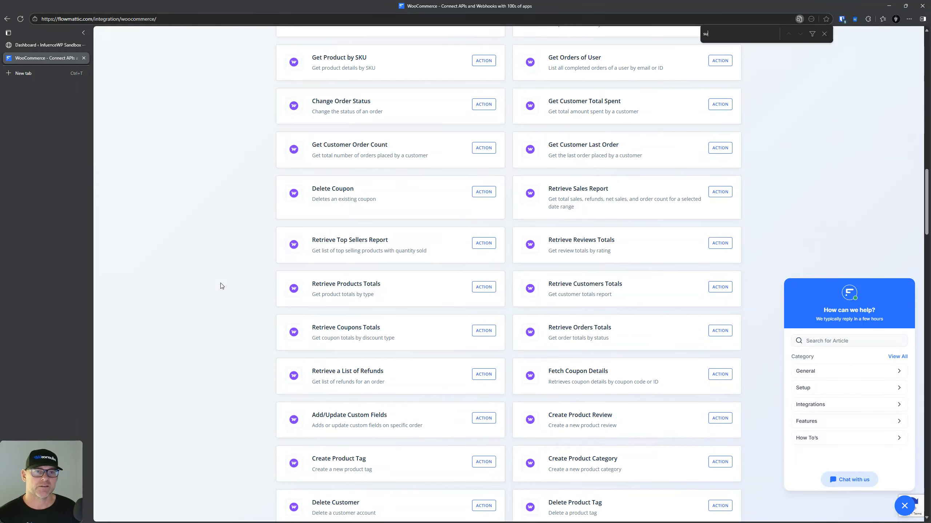
type("bscri")
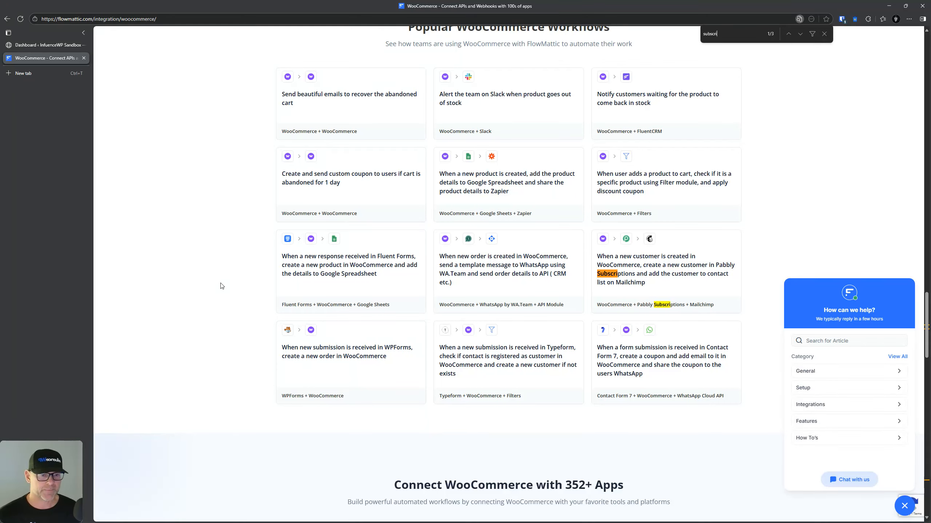
key("Return")
key("Return")
key("Return")
key("Return")
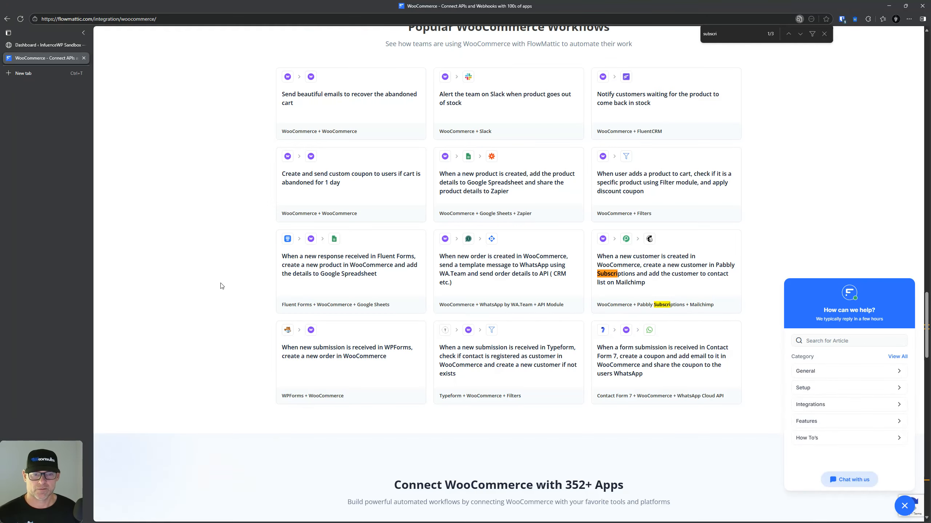
scroll(233, 420, "up", 10)
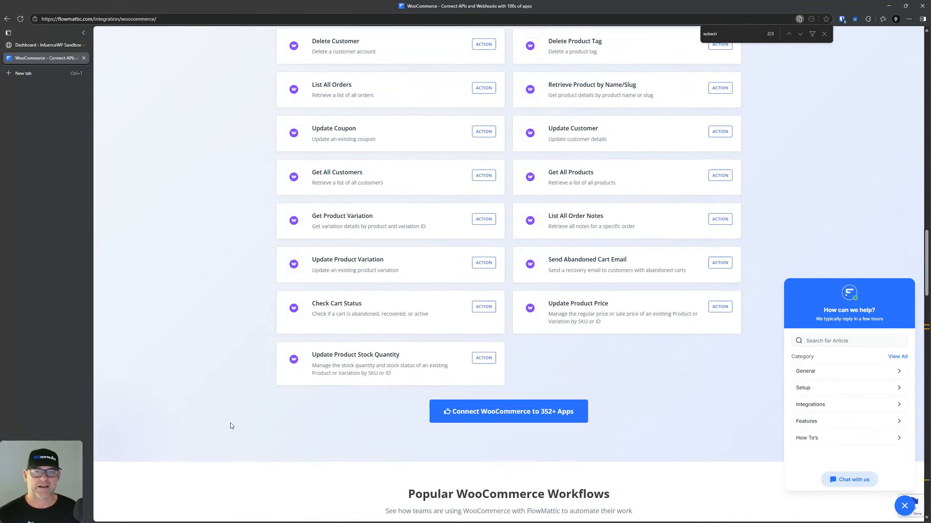
scroll(234, 427, "up", 15)
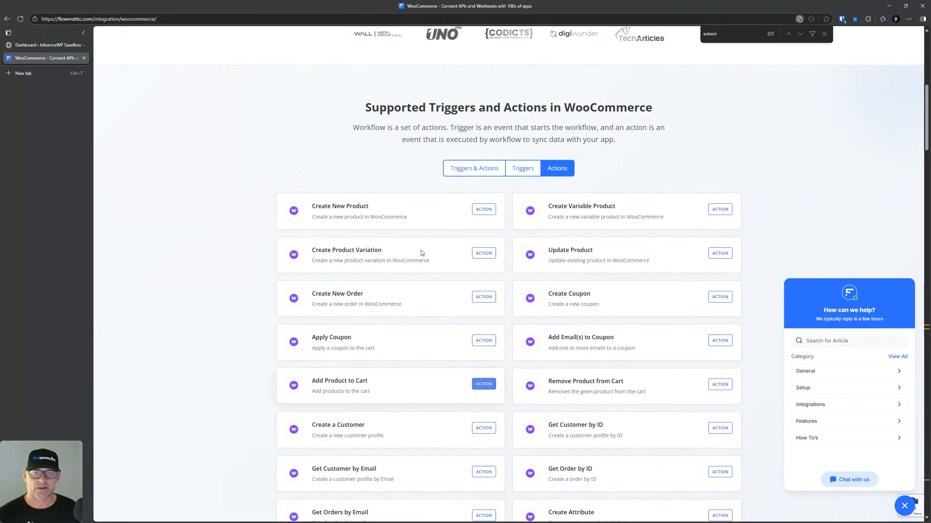
Step: List all WooCommerce triggers and actions and scan the subscription triggers, such as Subscription Created
left_click(470, 345)
scroll(386, 329, "down", 10)
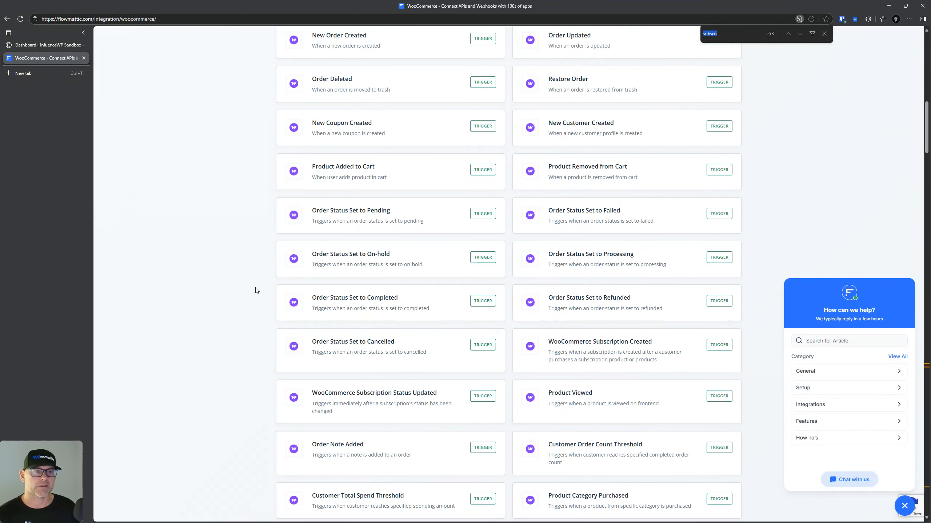
type("ub")
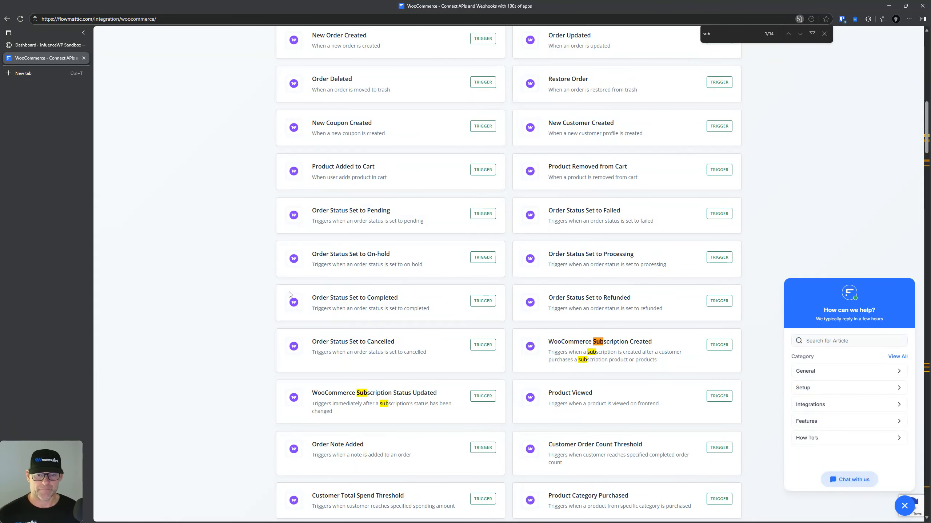
scroll(330, 382, "down", 1)
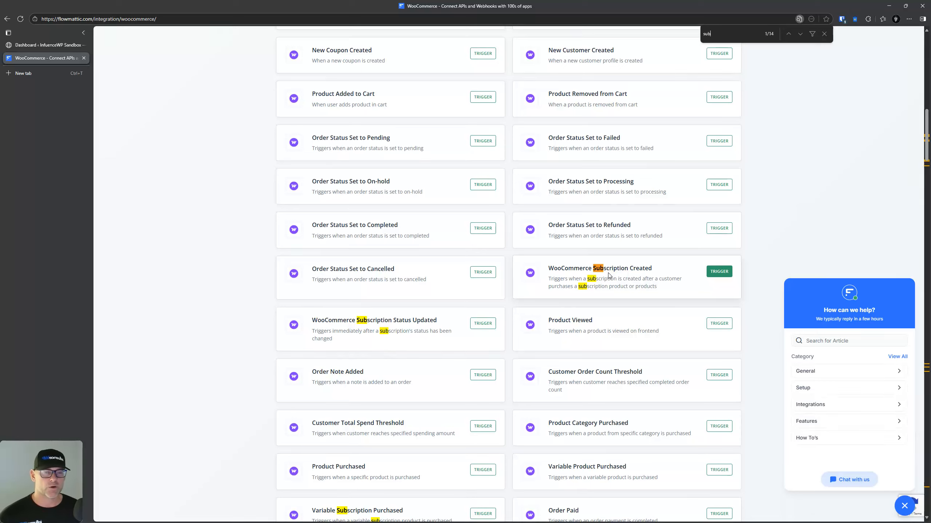
scroll(257, 220, "up", 5)
scroll(259, 223, "up", 10)
scroll(259, 223, "down", 7)
scroll(368, 330, "down", 6)
scroll(371, 323, "up", 15)
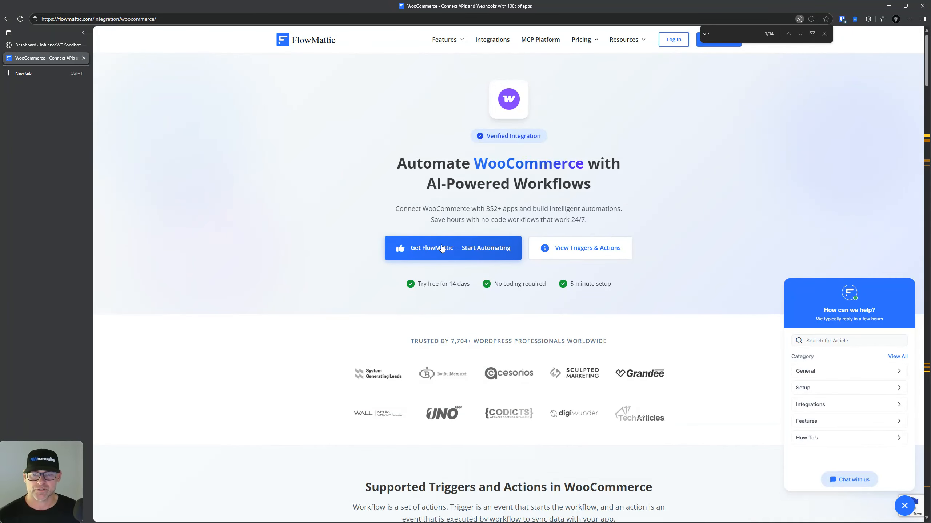
Step: Return to the Integrations directory and scroll through the 352-app grid
left_click(496, 43)
scroll(345, 333, "down", 7)
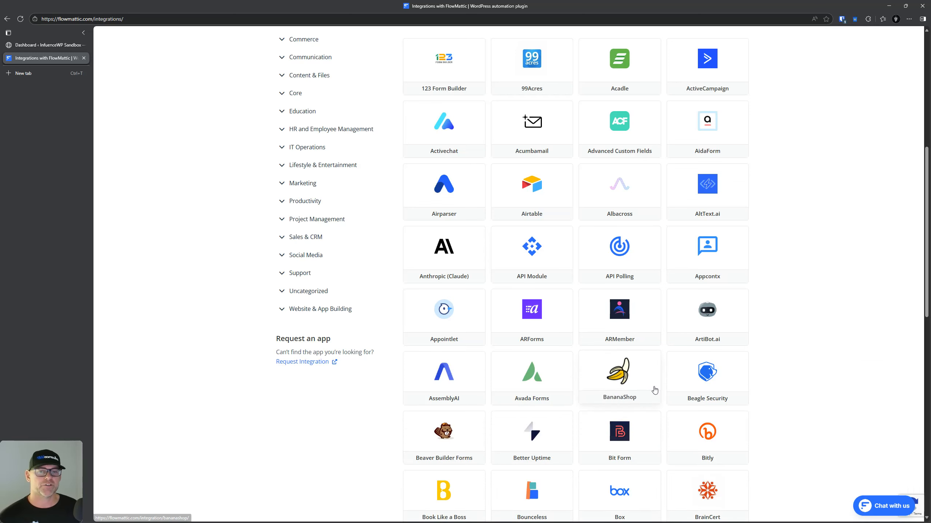
scroll(726, 344, "up", 8)
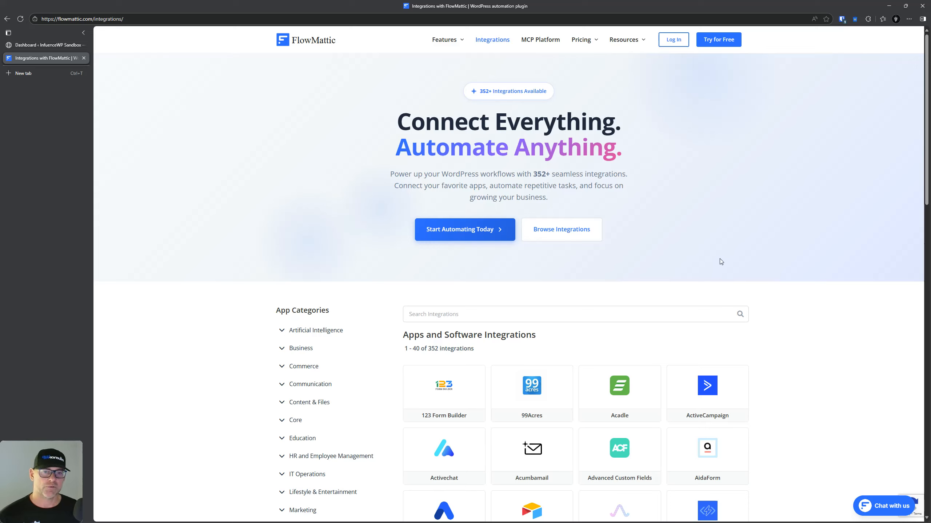
mouse_move(457, 92)
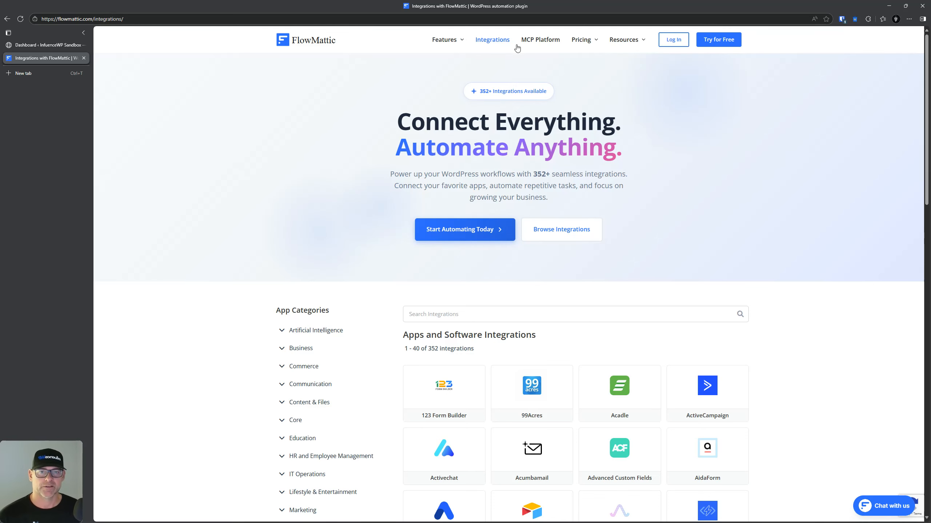
Step: Open the MCP Platform page and read its features and three-step setup
left_click(532, 40)
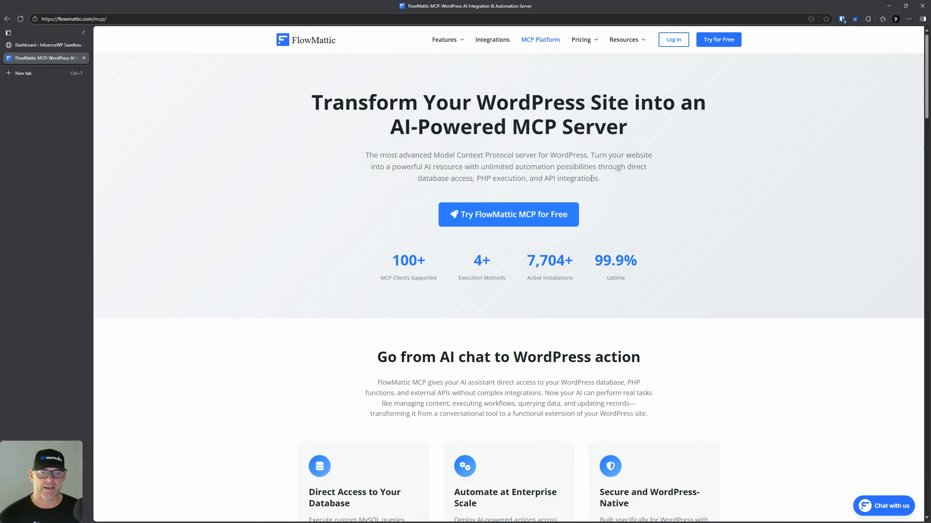
scroll(599, 187, "down", 5)
scroll(408, 192, "down", 3)
scroll(407, 192, "up", 8)
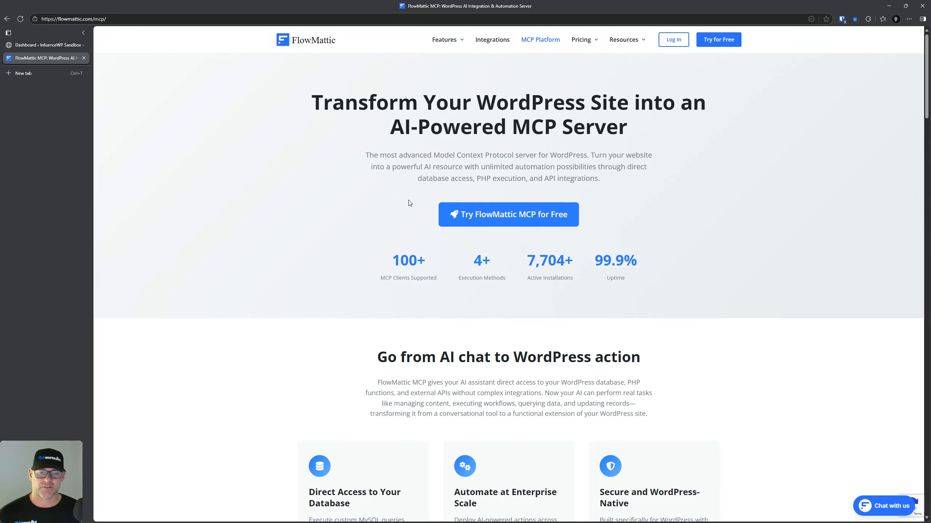
scroll(409, 203, "down", 11)
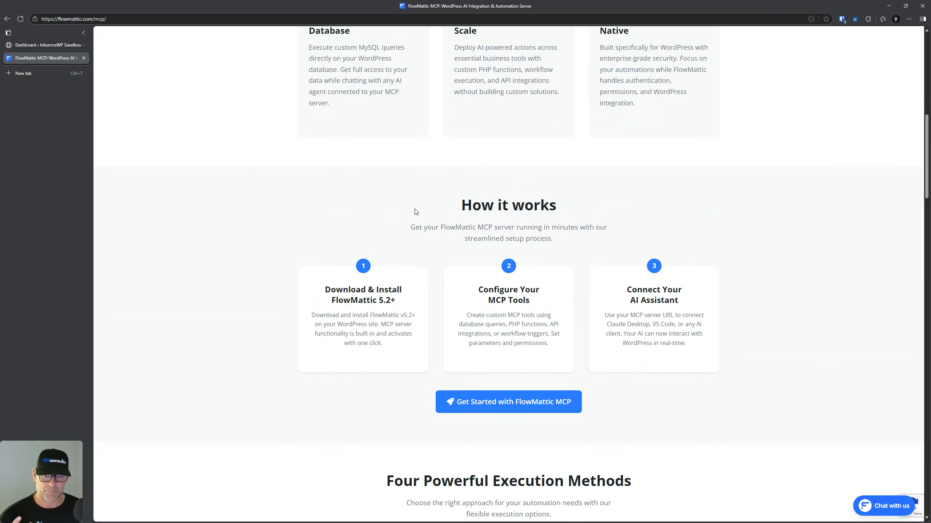
scroll(413, 206, "down", 5)
scroll(397, 242, "down", 3)
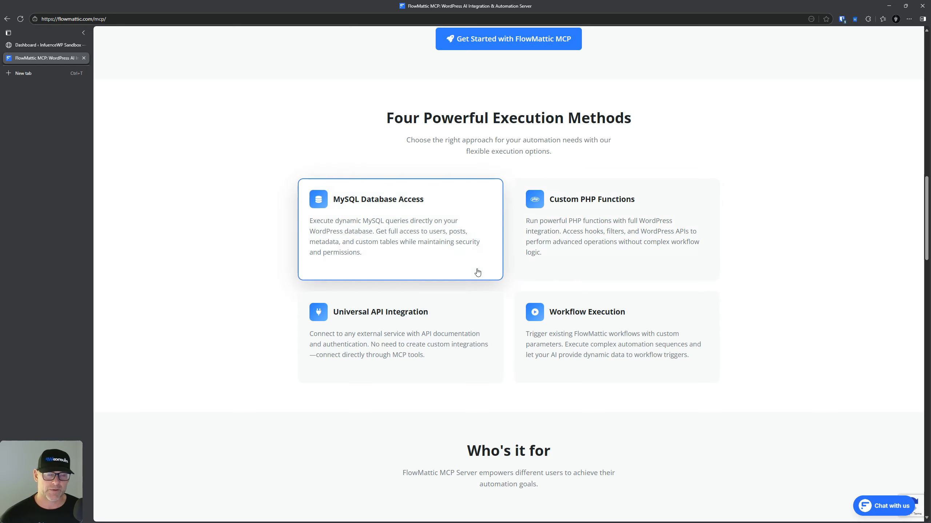
scroll(288, 259, "down", 3)
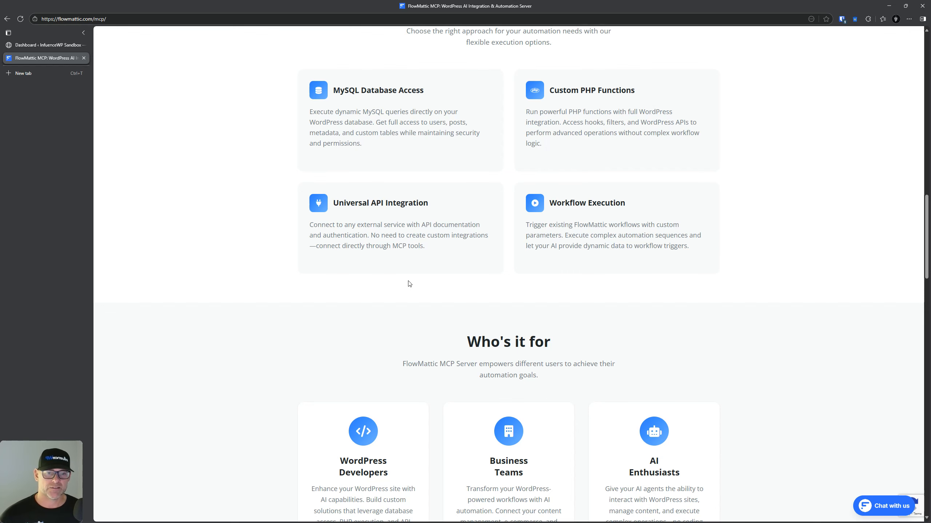
scroll(602, 229, "down", 6)
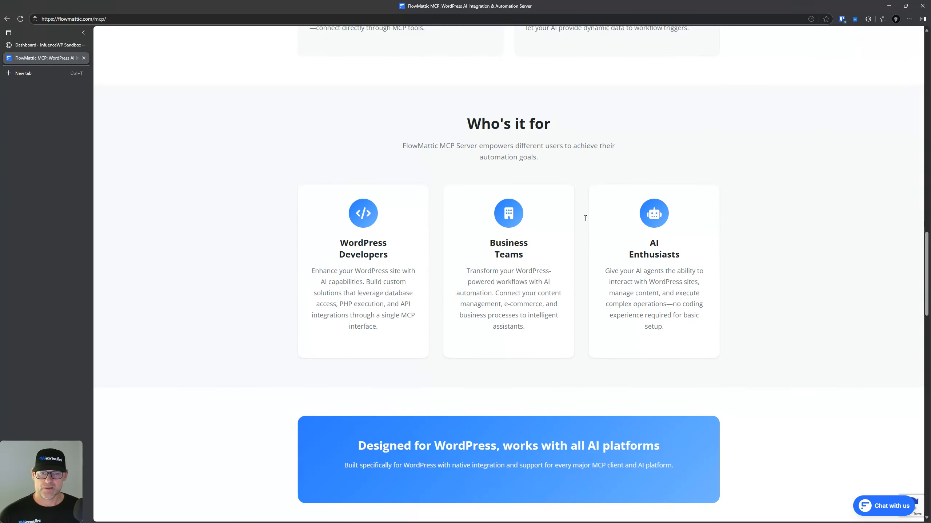
Step: Scroll through the four execution methods and supported AI clients, then back up
scroll(586, 221, "down", 7)
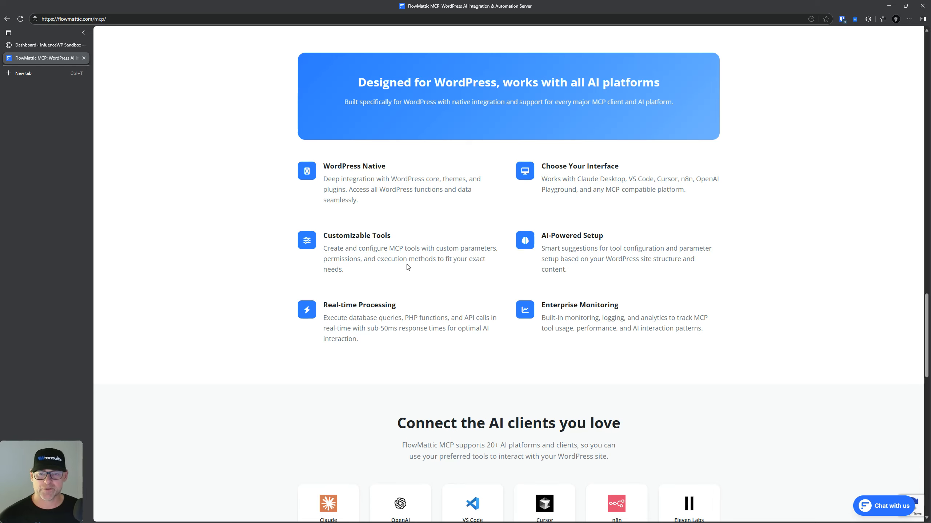
scroll(436, 267, "down", 3)
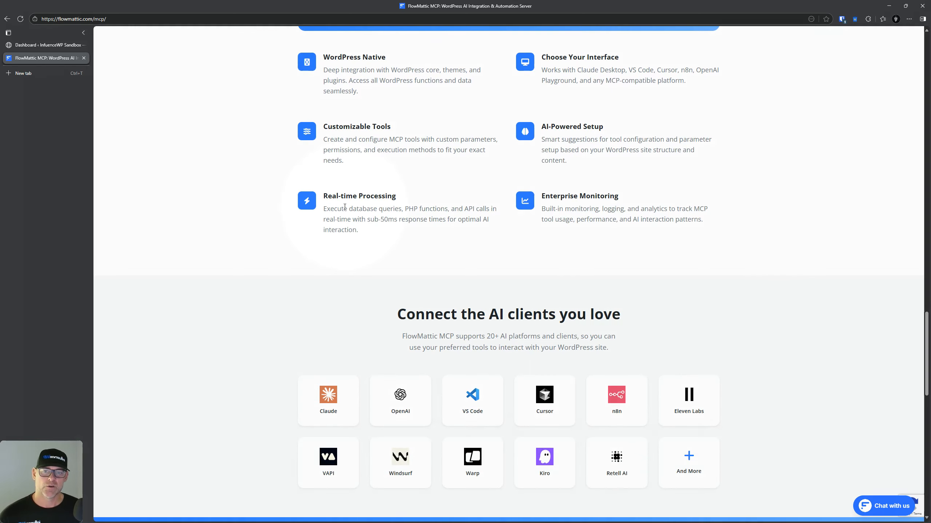
scroll(370, 213, "up", 3)
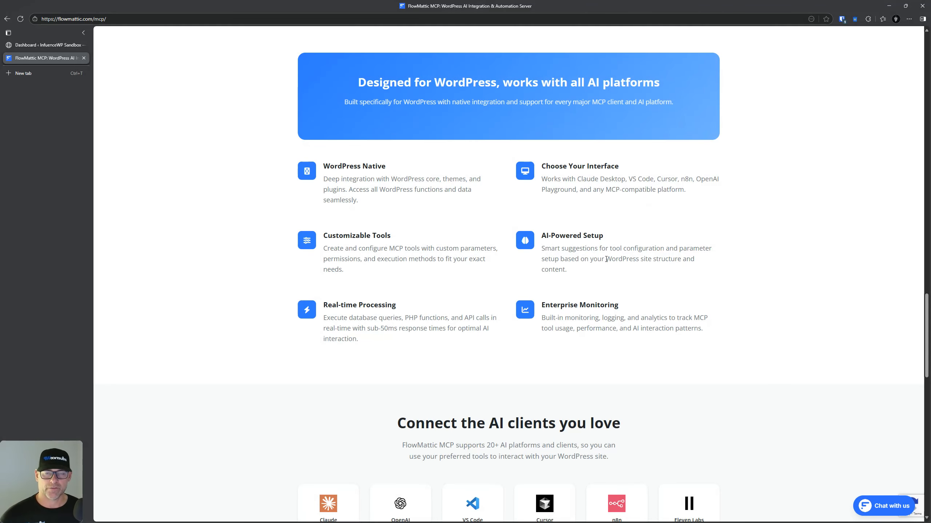
scroll(606, 260, "down", 2)
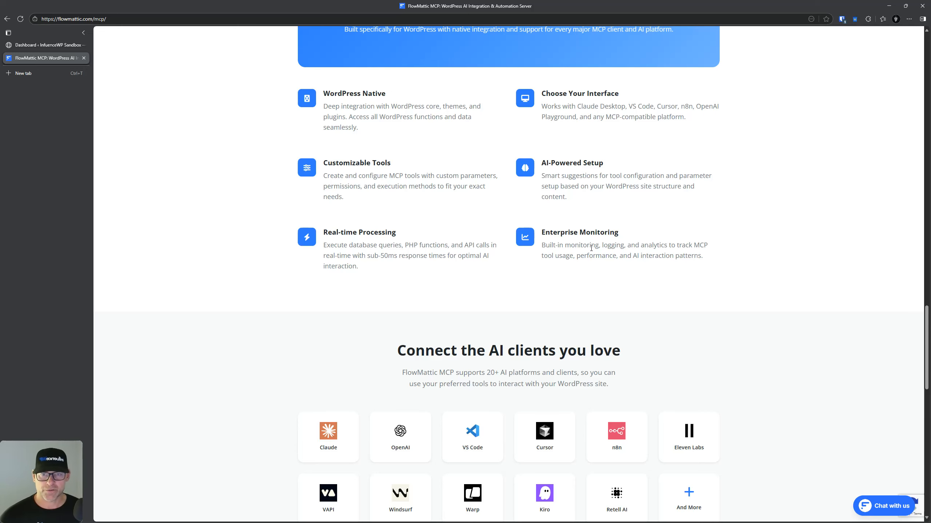
scroll(563, 276, "down", 5)
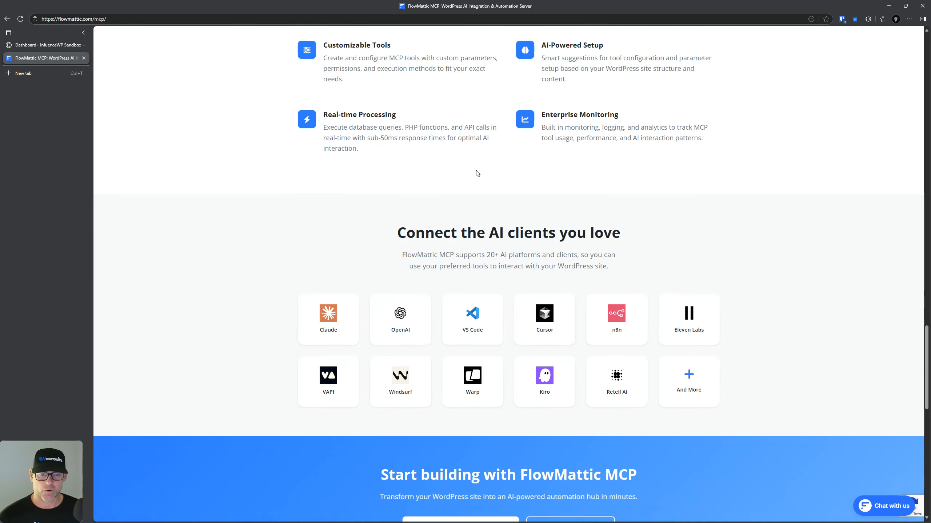
scroll(474, 115, "down", 1)
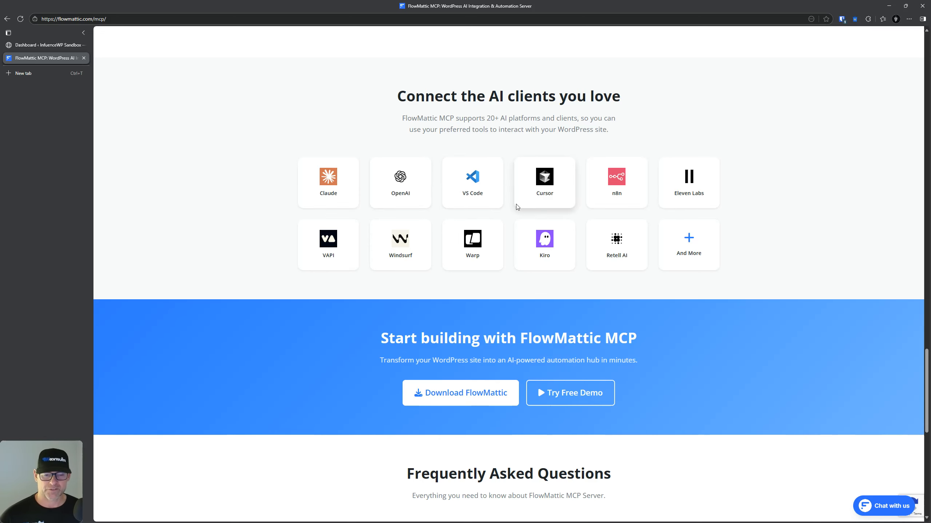
scroll(516, 207, "down", 15)
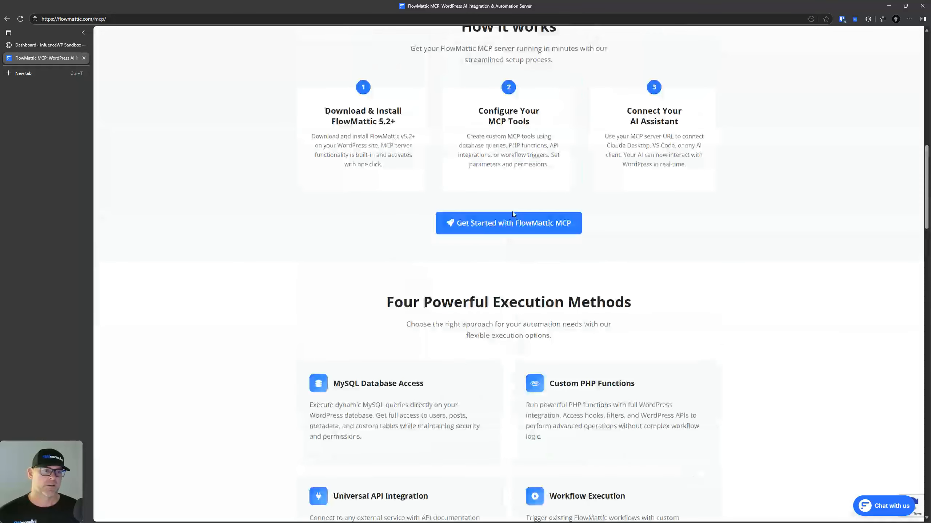
scroll(514, 215, "up", 16)
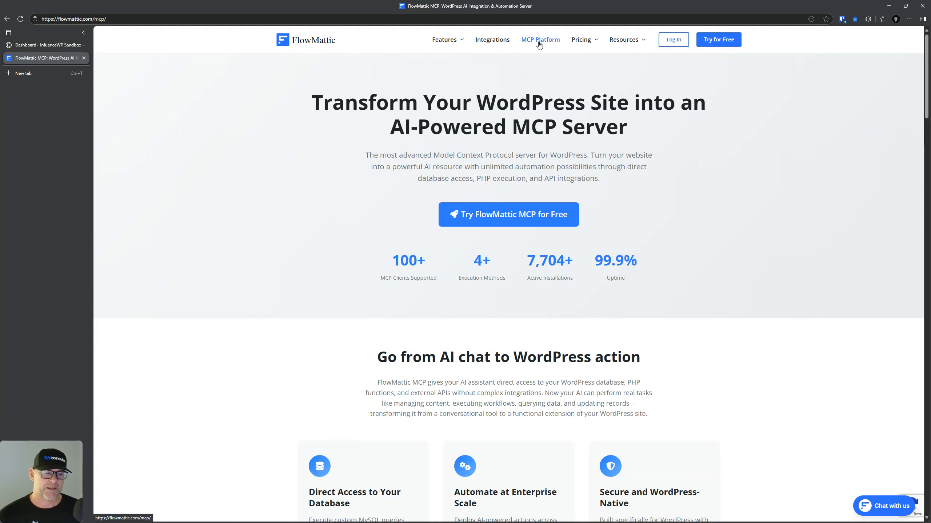
Step: Open Knowledge Base, Guides, Support and Changelog each in a new tab
mouse_move(623, 40)
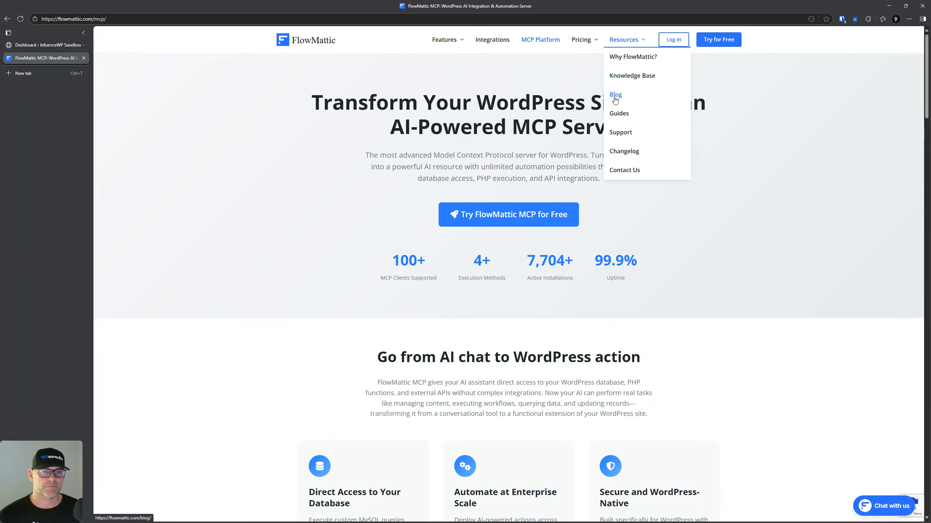
right_click(606, 75)
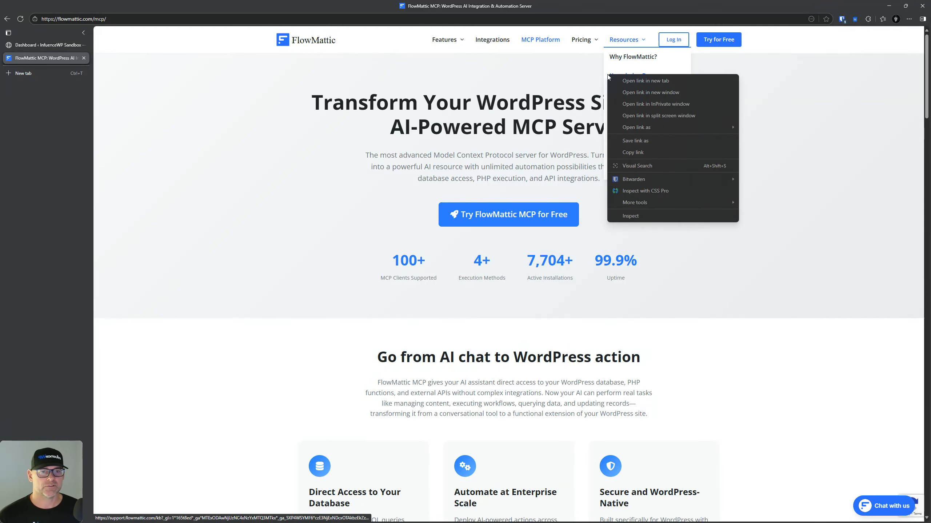
left_click(634, 81)
right_click(624, 112)
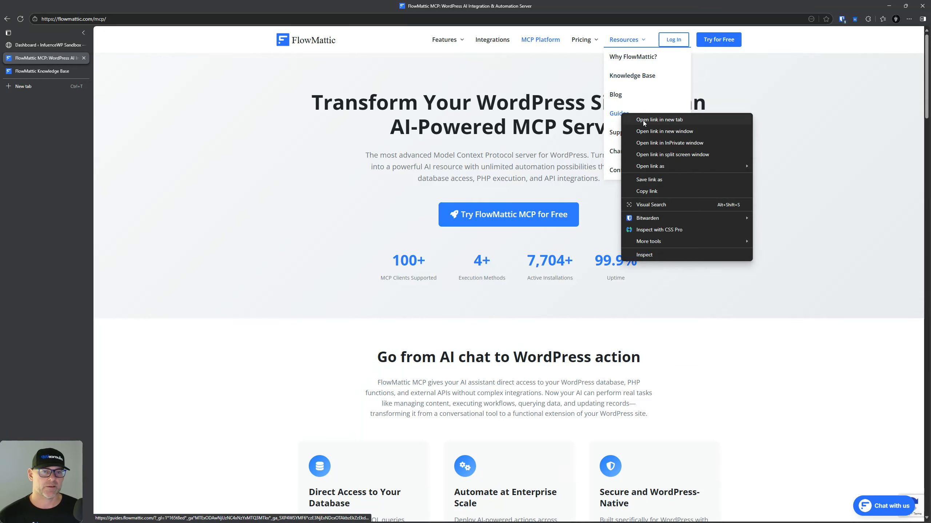
left_click(643, 121)
right_click(626, 135)
left_click(656, 143)
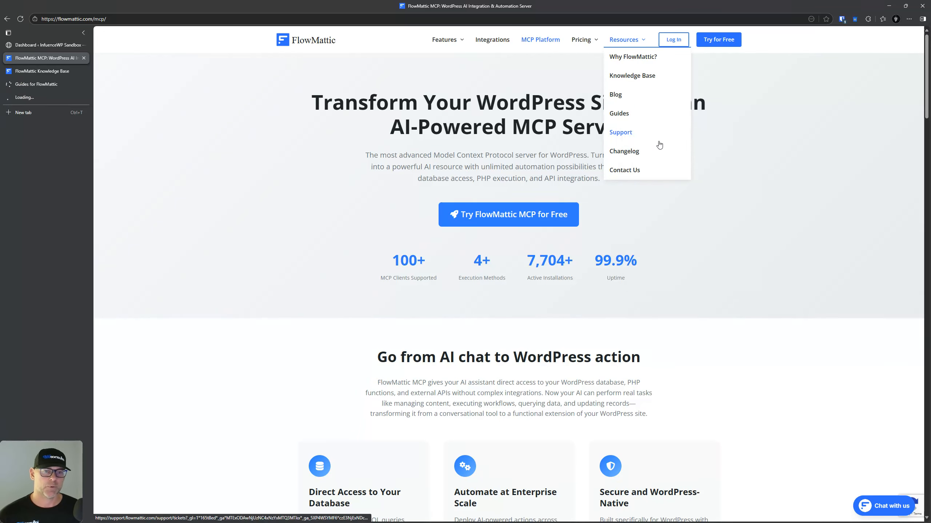
right_click(627, 151)
left_click(654, 162)
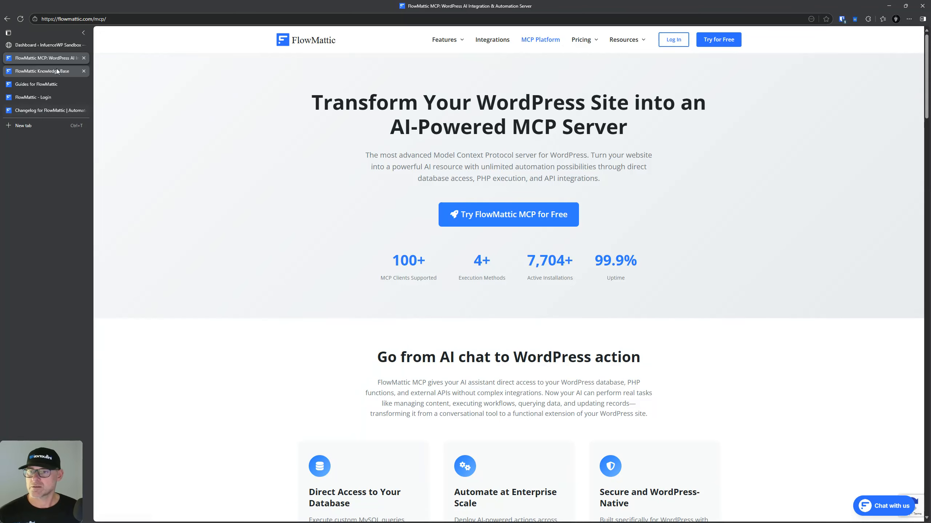
Step: Search the Knowledge Base for 'ai chatbot' and read the Setting up AI Chatbot article
left_click(37, 71)
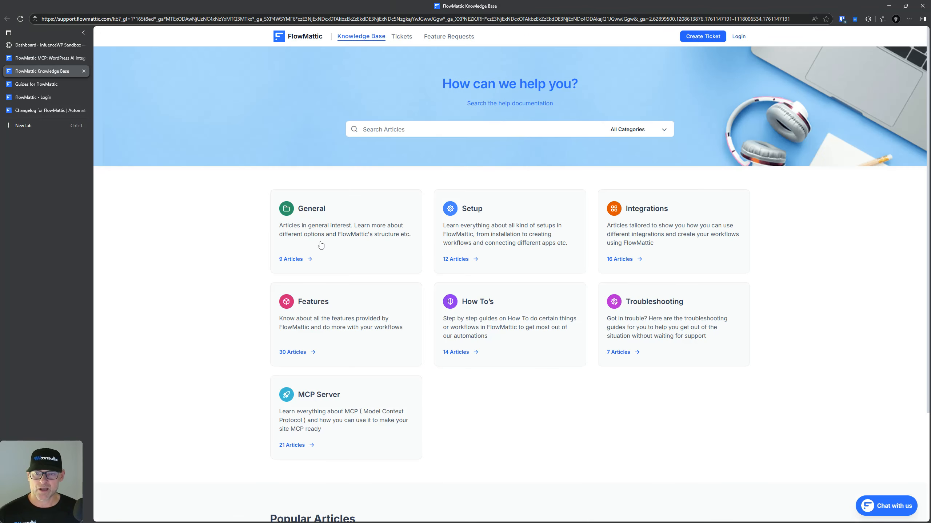
left_click(447, 129)
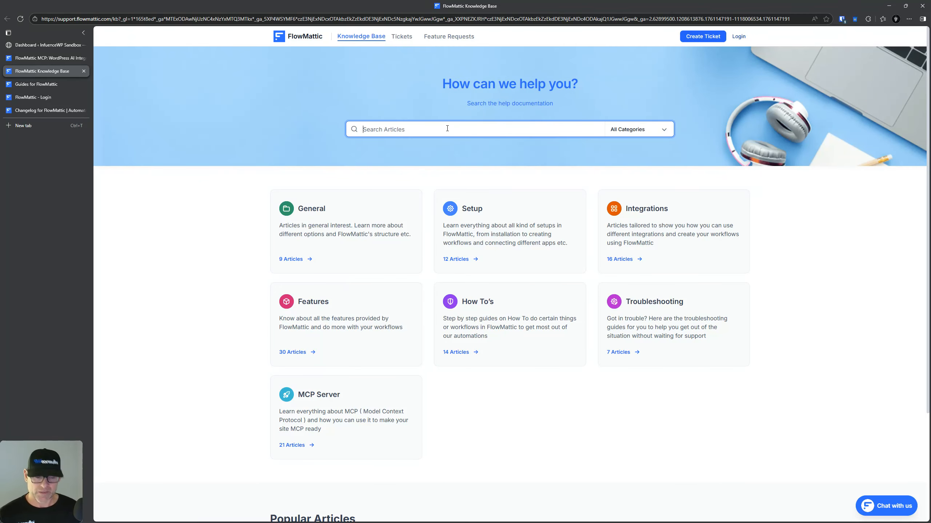
type("ai cha")
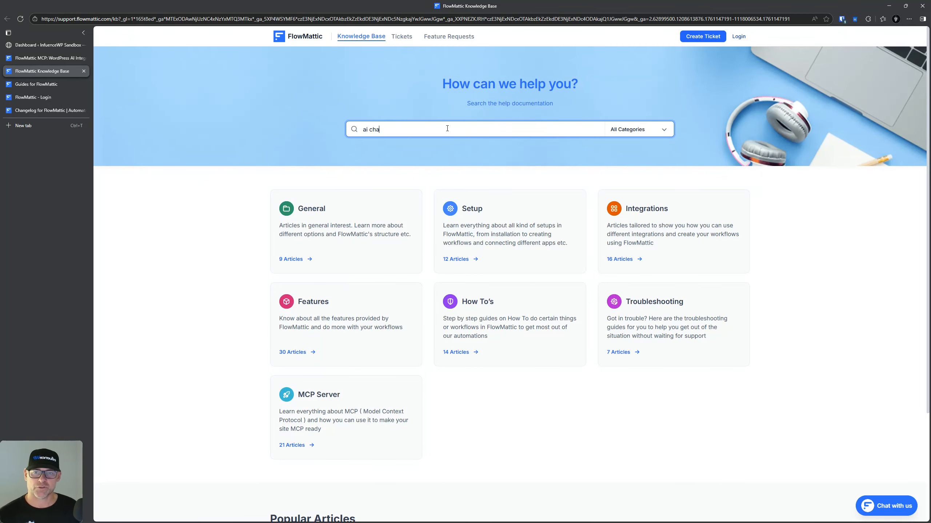
type("tbot")
key("Return")
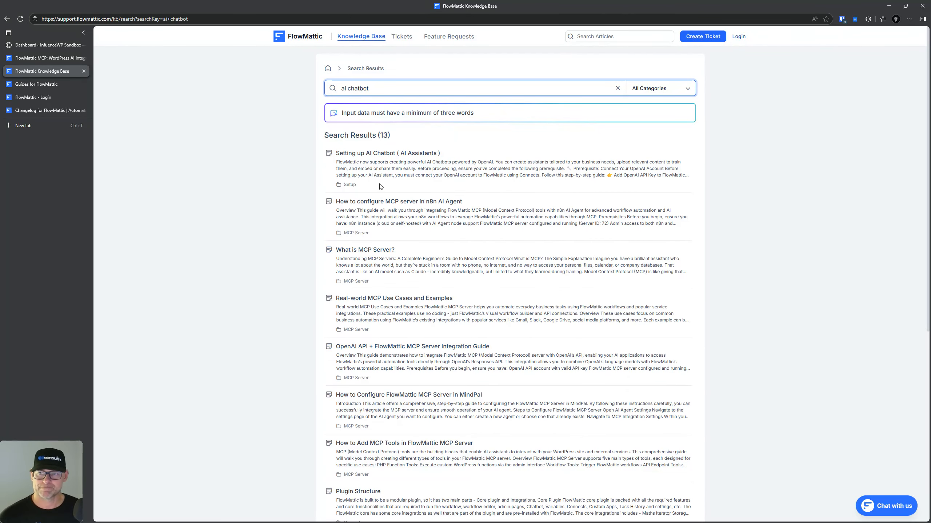
left_click(385, 152)
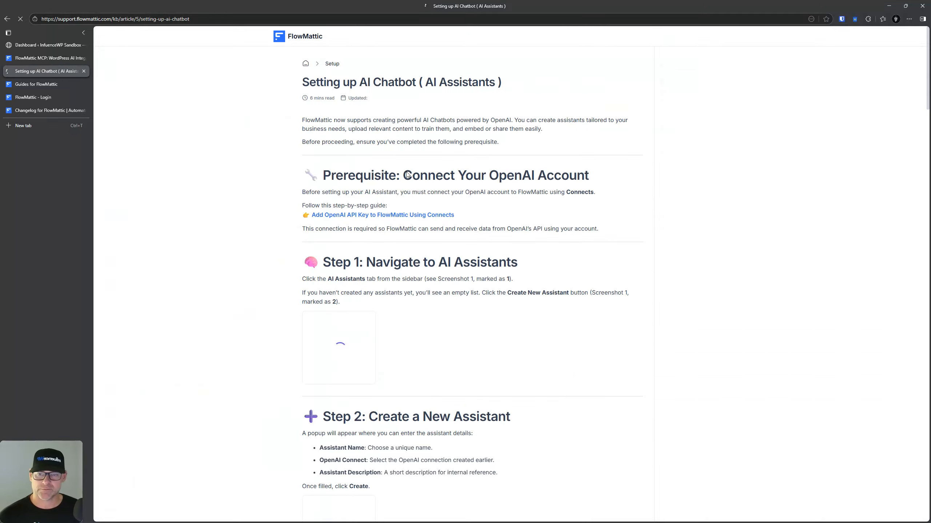
scroll(505, 295, "down", 15)
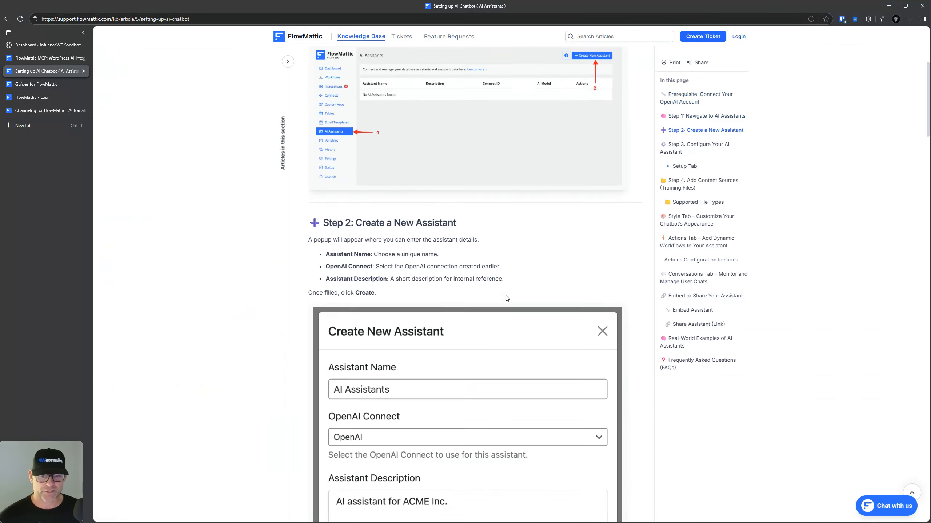
scroll(506, 298, "down", 8)
Step: Back in the results, read the Add OpenAI API Key article, then view the Guides page
key("alt+Left")
scroll(421, 374, "down", 4)
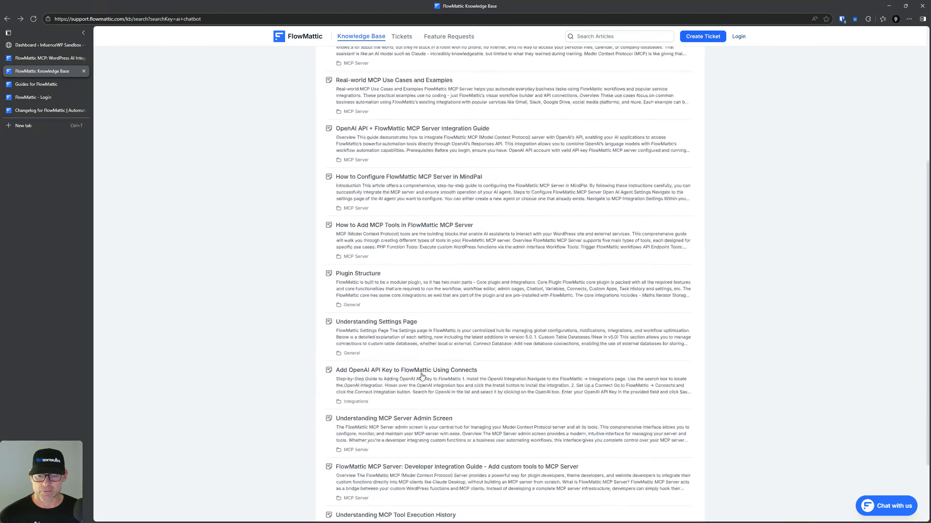
left_click(357, 371)
scroll(382, 271, "down", 6)
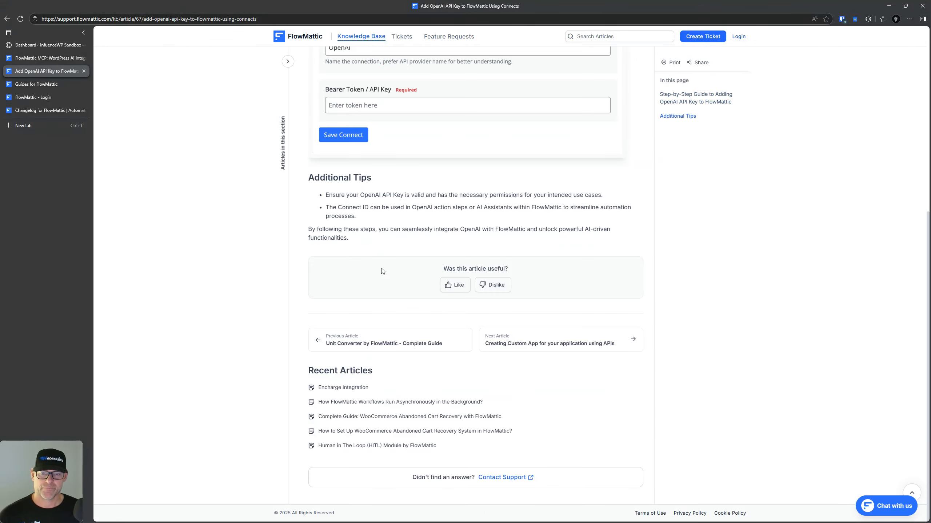
left_click(21, 85)
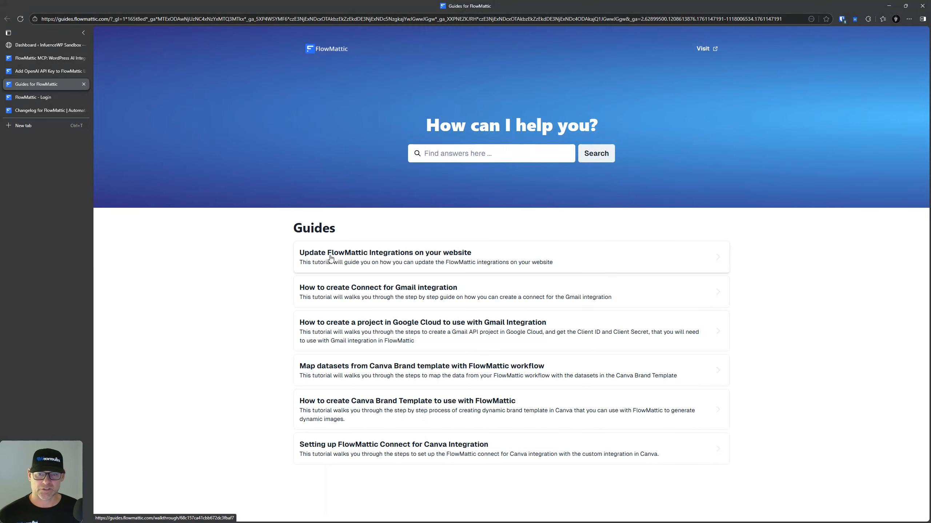
Step: Open the Update FlowMattic Integrations guide and start its interactive walkthrough demo
left_click(395, 259)
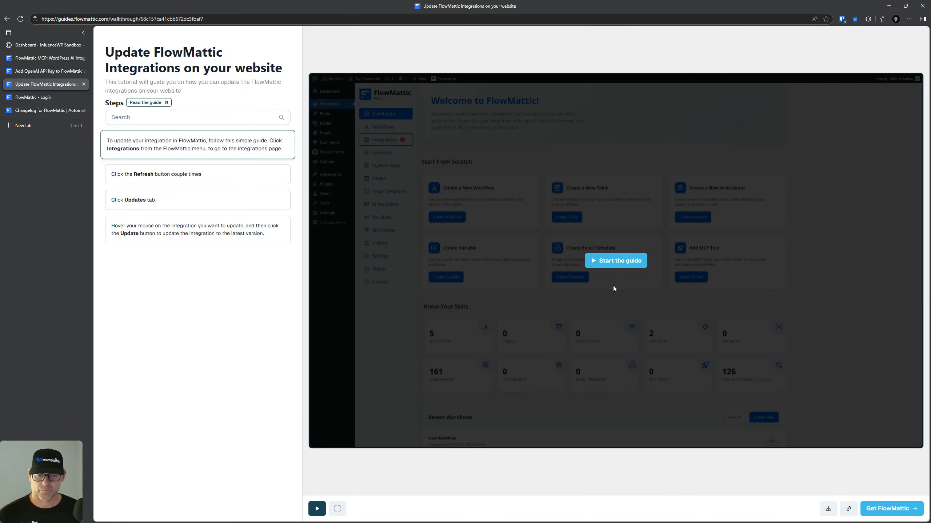
left_click(203, 180)
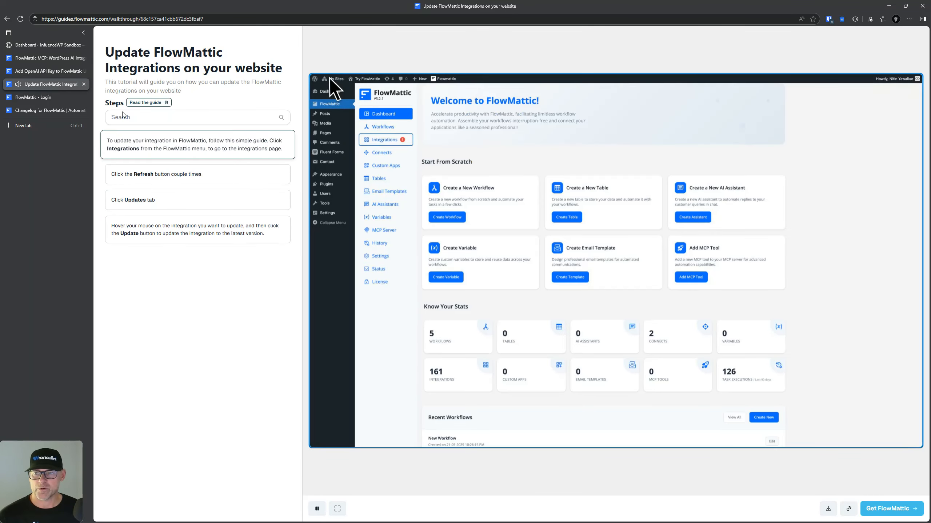
left_click(51, 97)
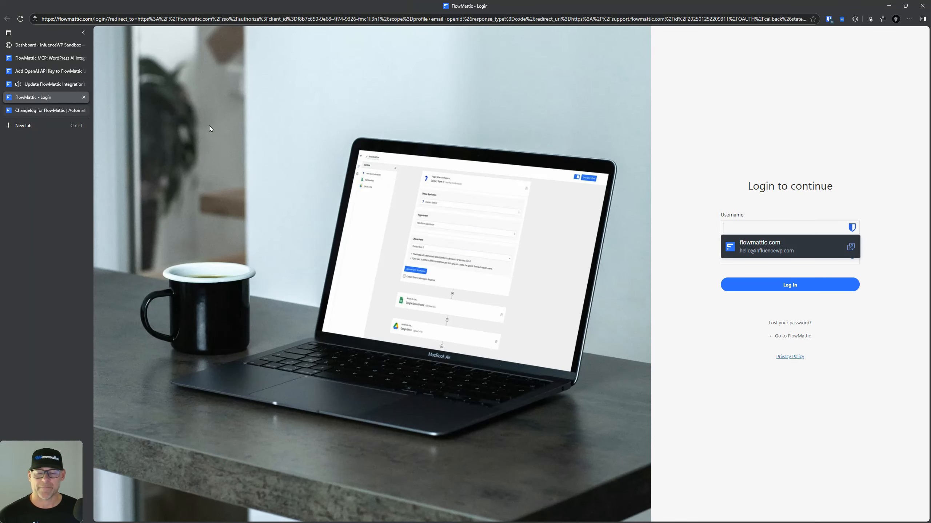
Step: Close the integrations guide, Add OpenAI API Key article and FlowMattic login tabs
left_click(84, 84)
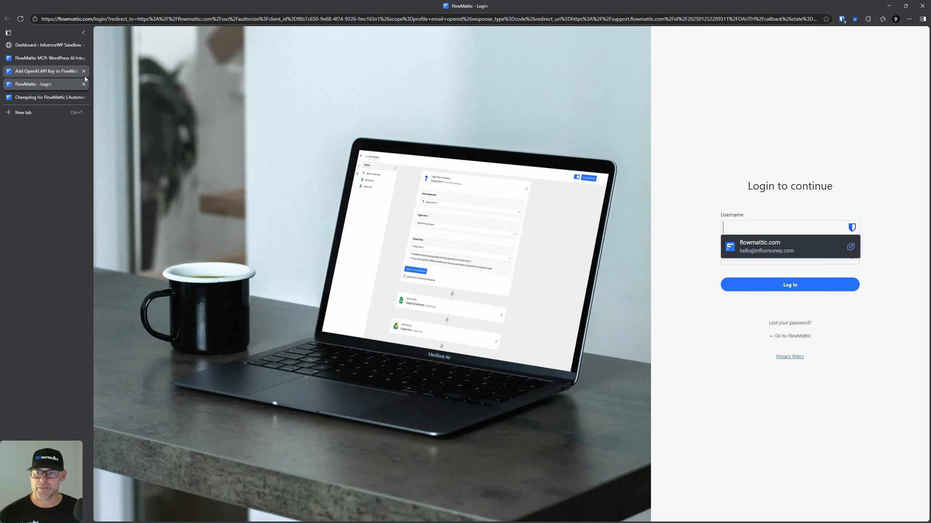
left_click(84, 71)
left_click(78, 59)
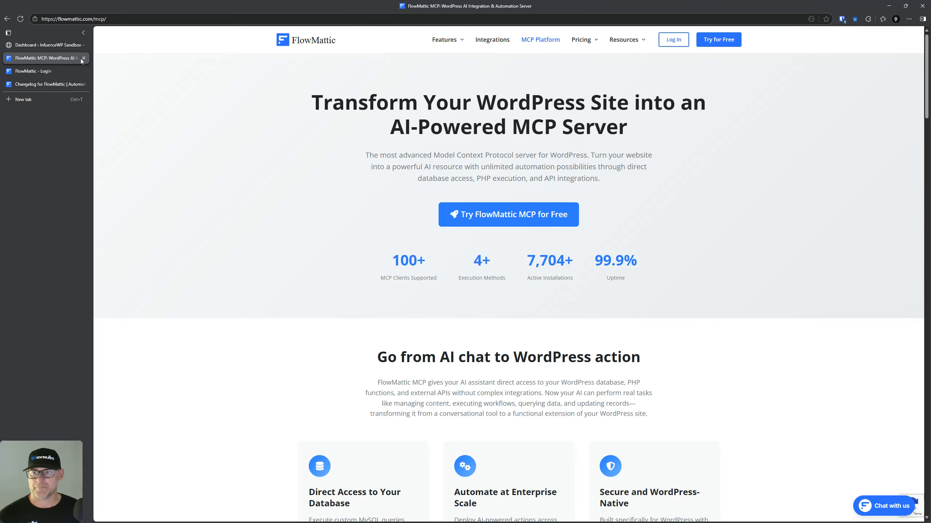
left_click(51, 73)
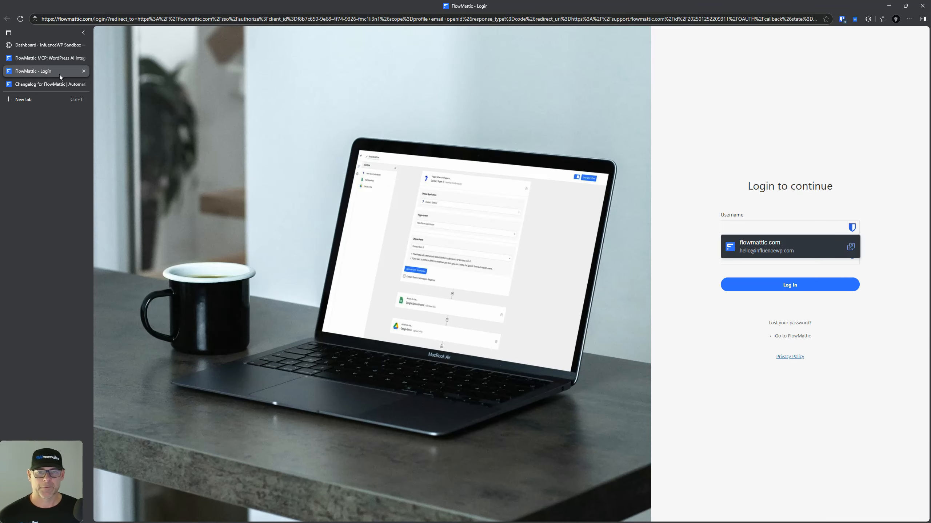
left_click(84, 71)
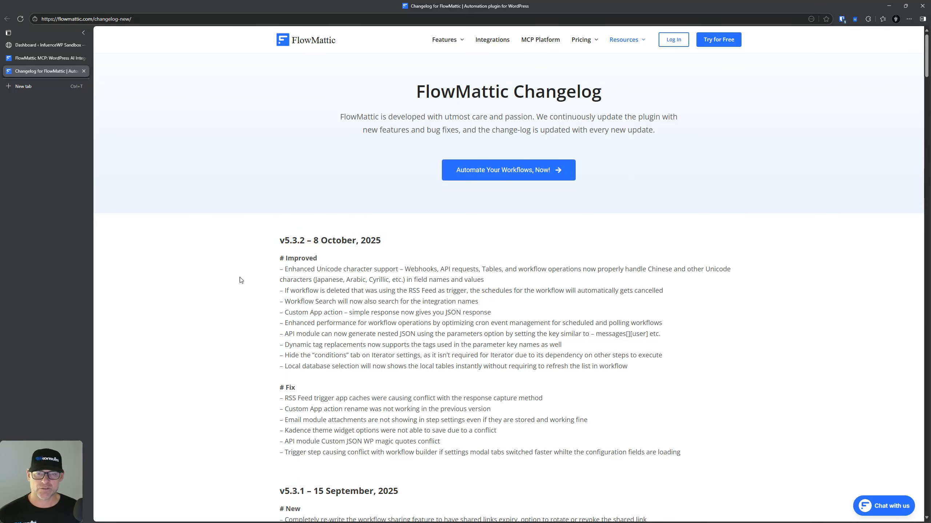
Step: Highlight the v5.3.2 entry, then open Documentation, YouTube Tutorials and Roadmap in new tabs
key("ctrl")
key("ctrl")
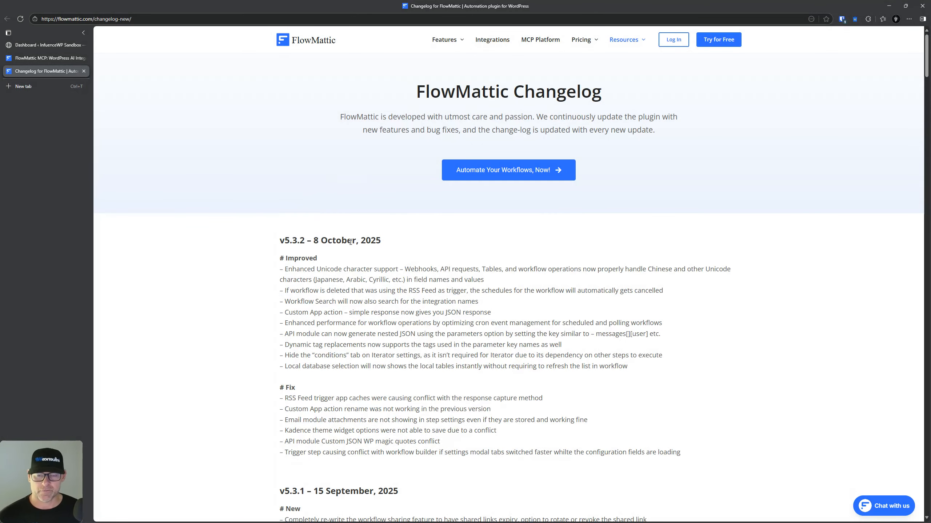
scroll(356, 241, "down", 5)
scroll(365, 240, "up", 5)
scroll(365, 240, "down", 20)
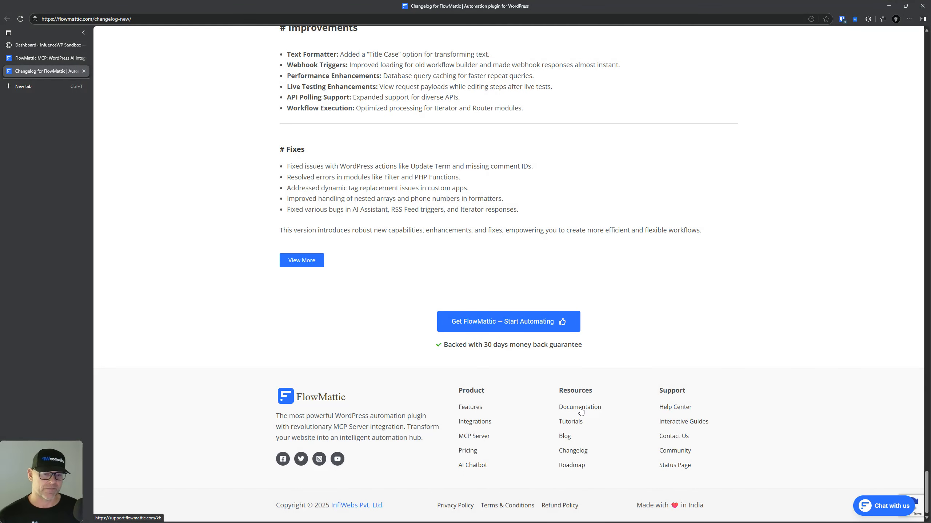
right_click(581, 411)
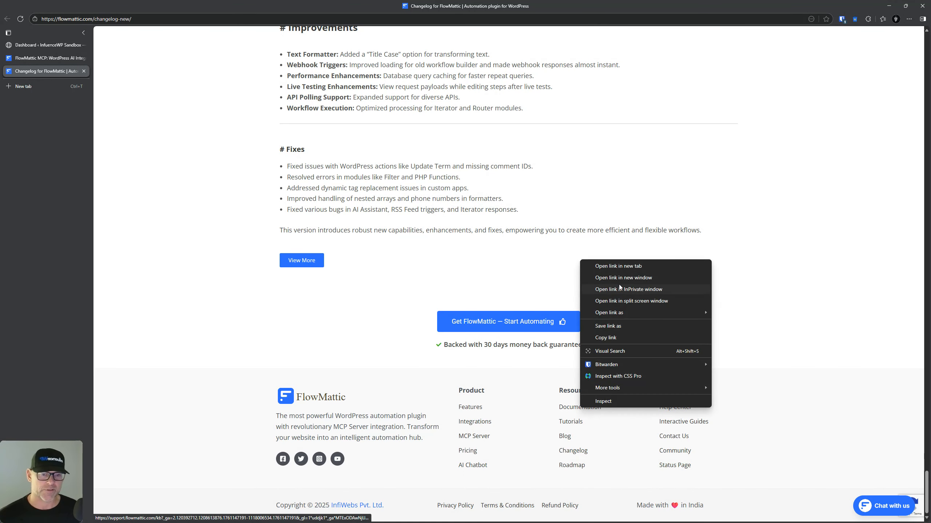
left_click(620, 266)
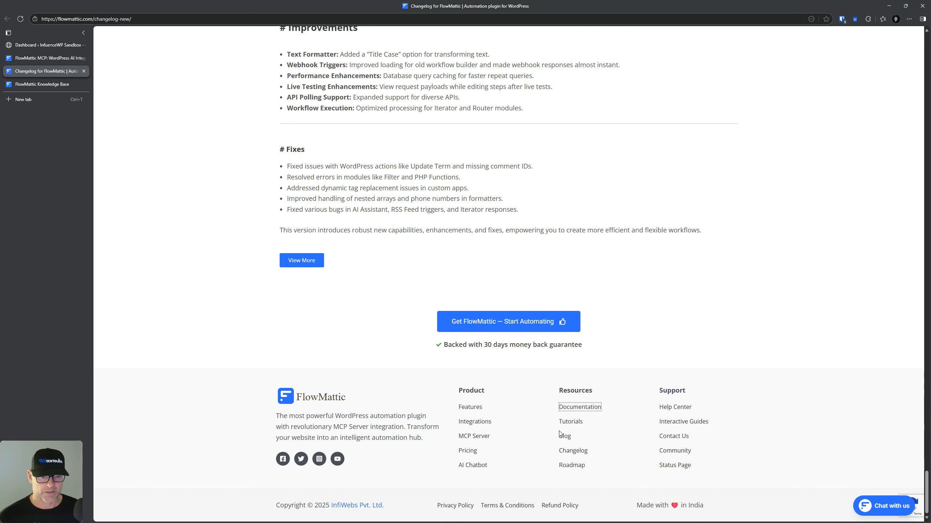
right_click(573, 422)
left_click(622, 279)
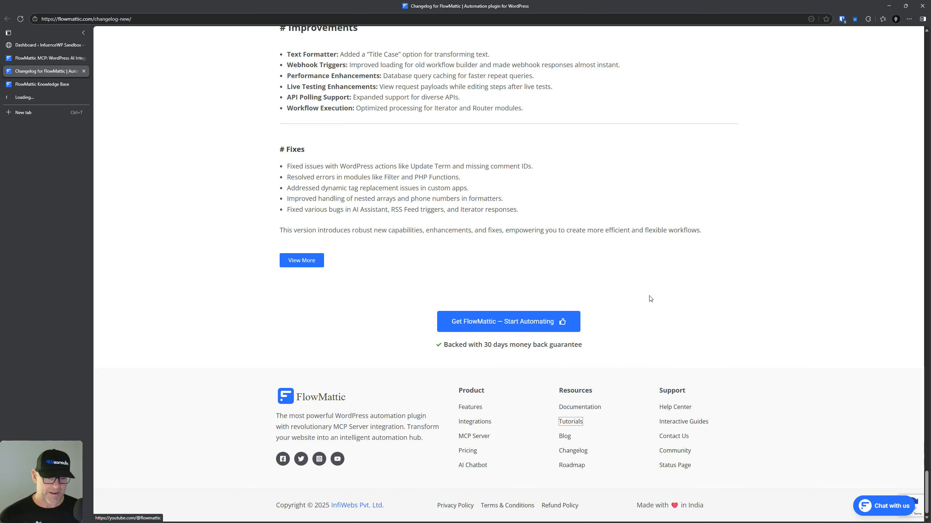
right_click(566, 465)
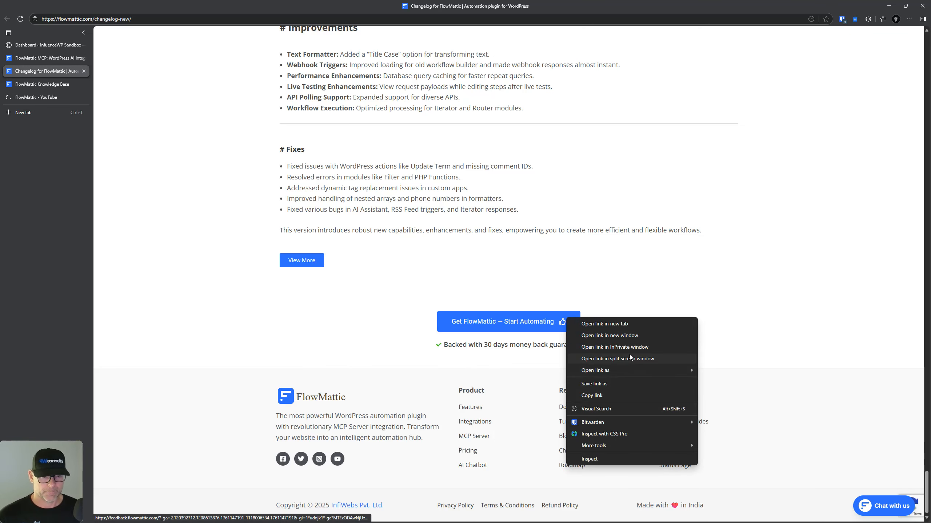
left_click(625, 324)
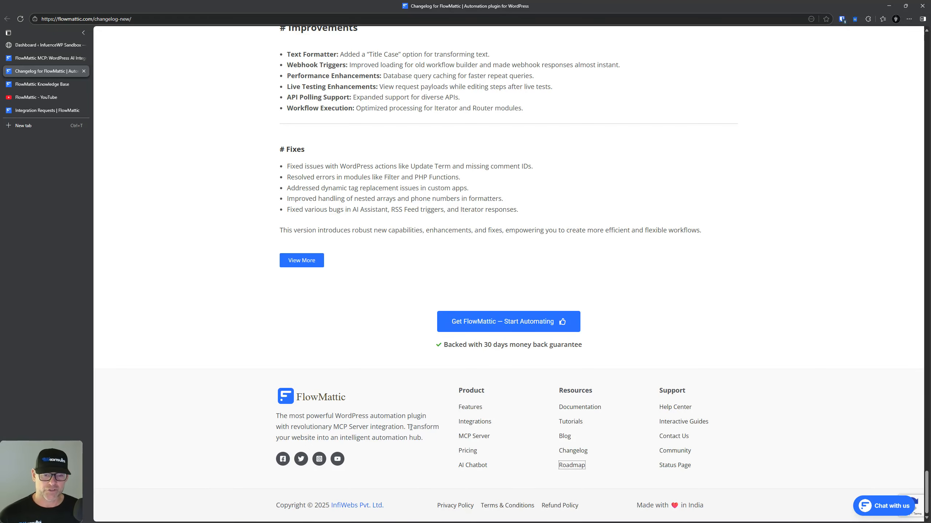
Step: Scroll back to the top of the Changelog and switch to the Knowledge Base tab
scroll(407, 427, "up", 20)
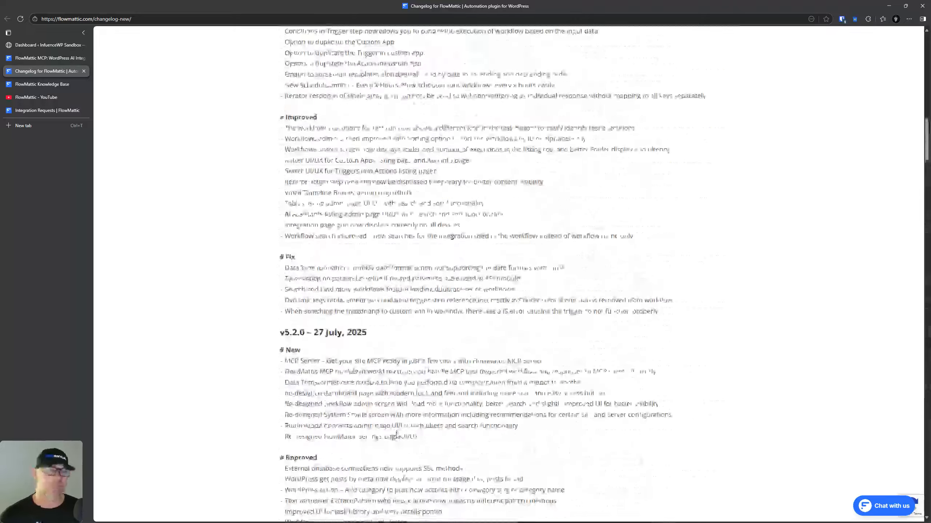
scroll(397, 433, "up", 2)
mouse_move(574, 41)
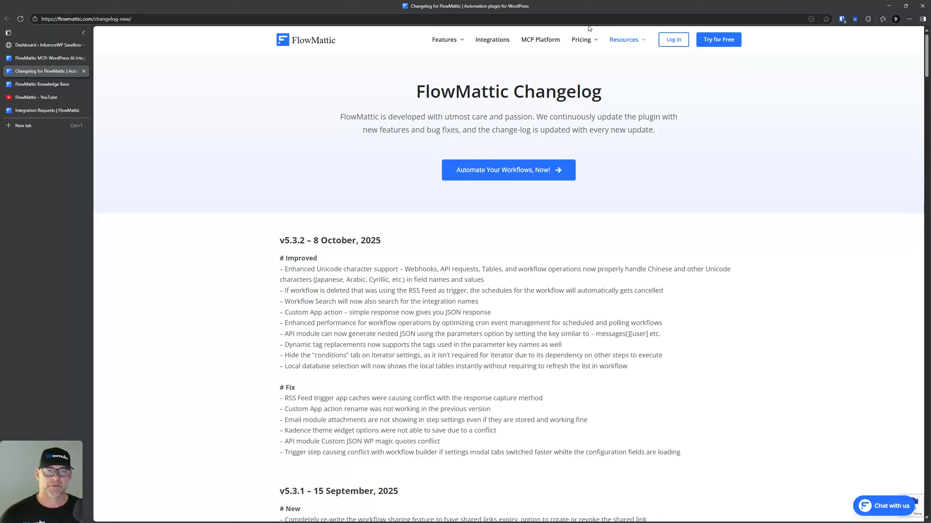
mouse_move(624, 40)
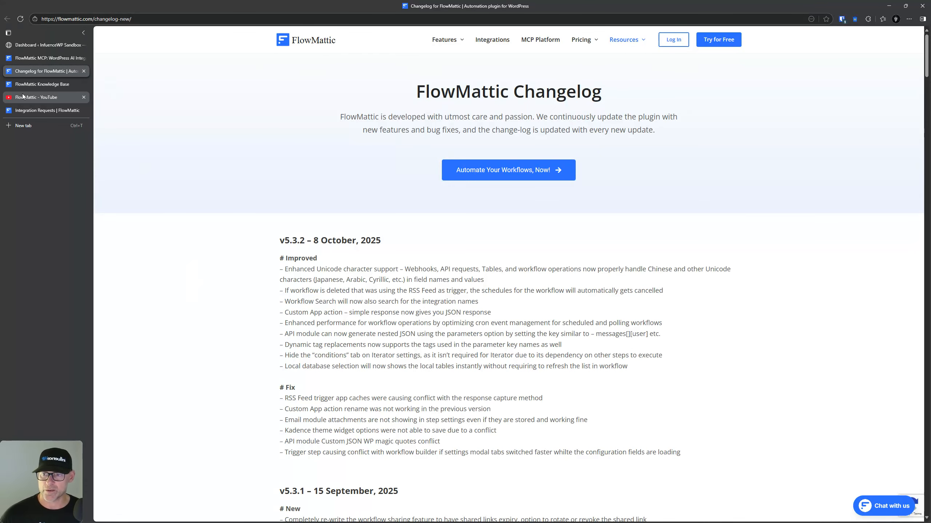
left_click(32, 87)
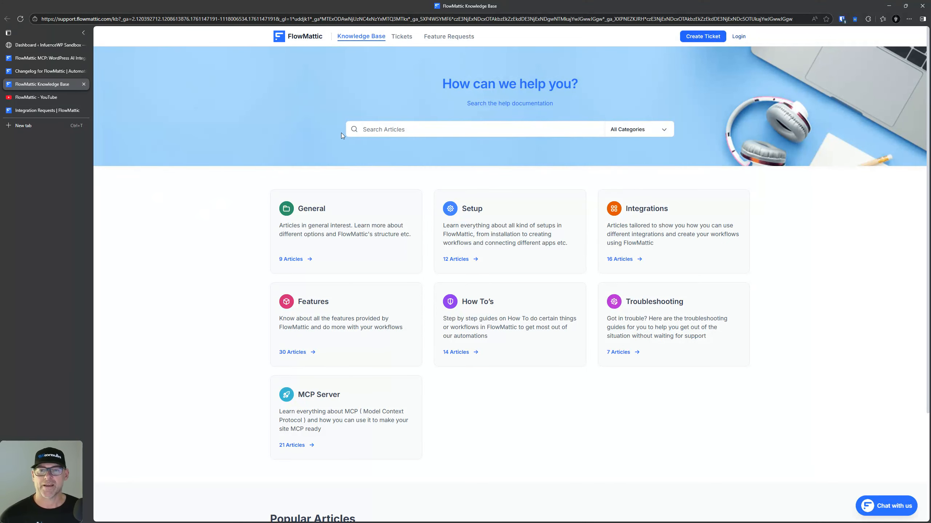
Step: Close the Knowledge Base and FlowMattic YouTube channel tabs
left_click(83, 86)
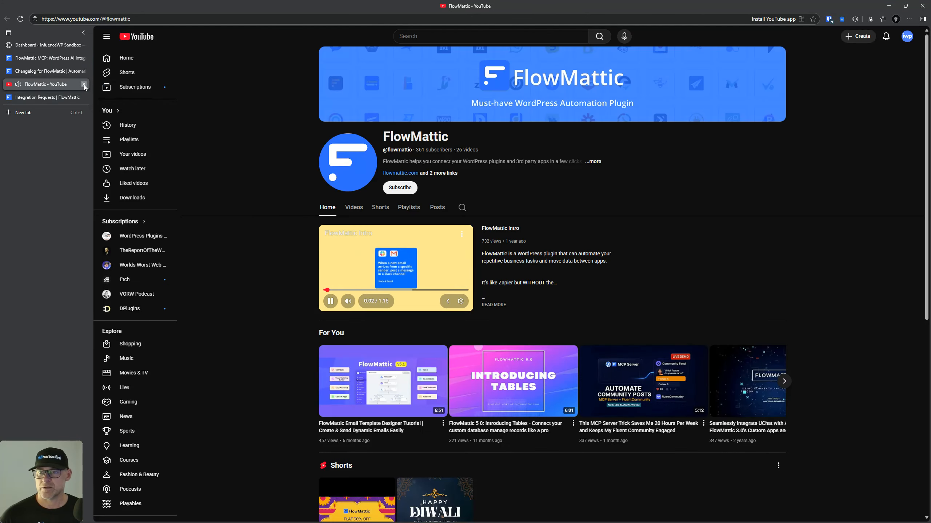
left_click(83, 85)
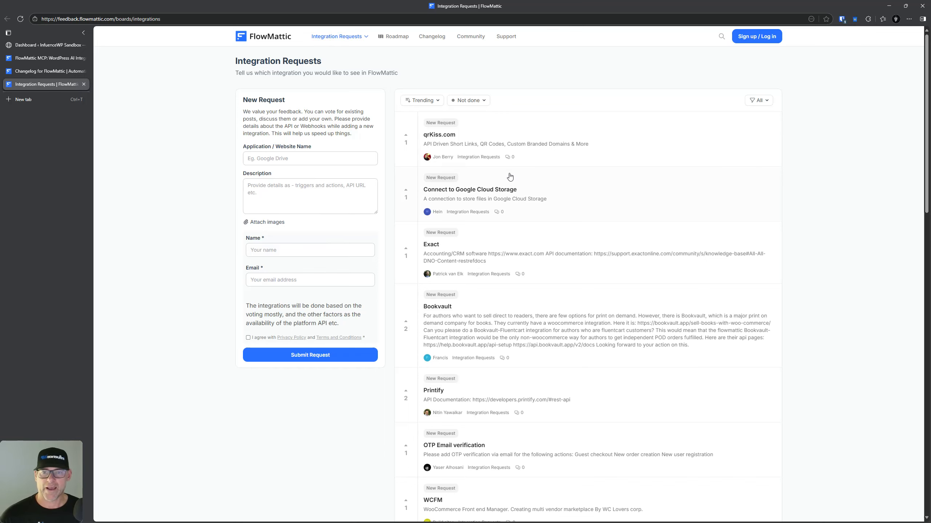
scroll(509, 305, "down", 5)
scroll(511, 305, "up", 5)
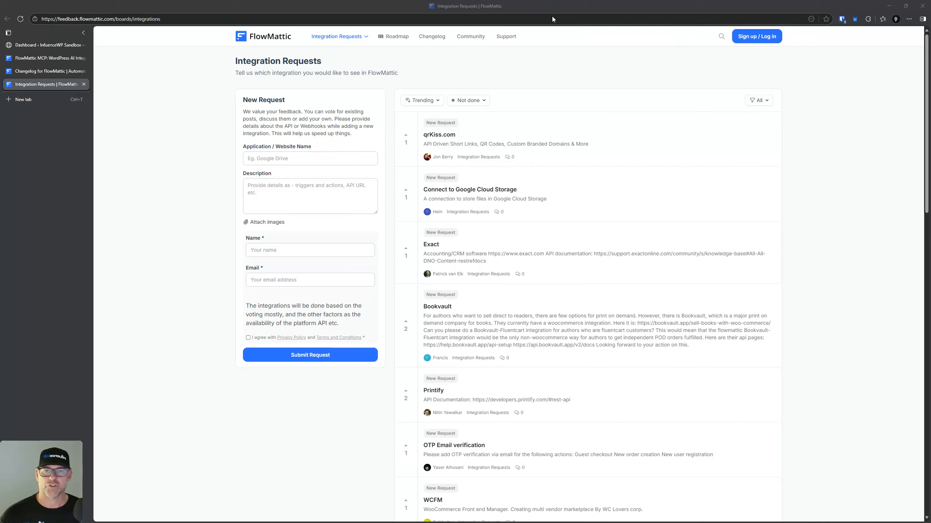
Step: Look over the integration requests and roadmap boards, then close the Roadmap tab
left_click(364, 38)
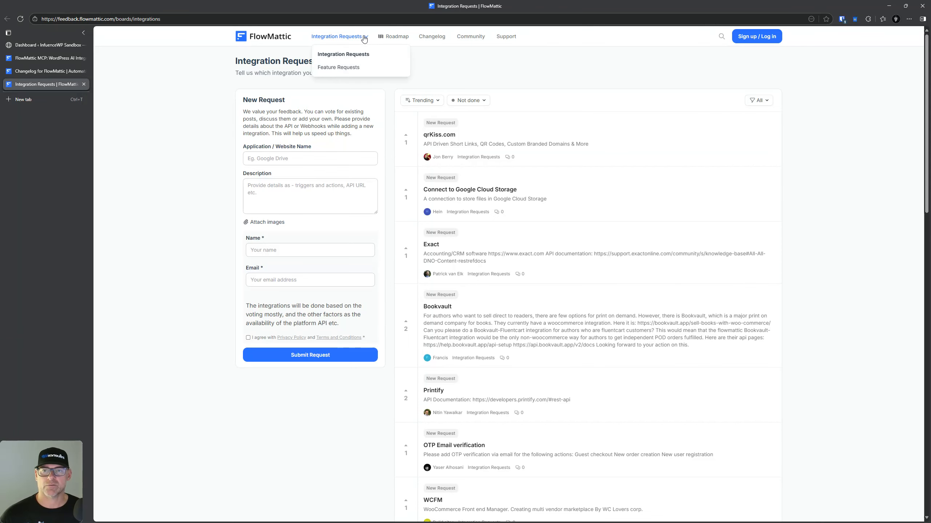
left_click(391, 38)
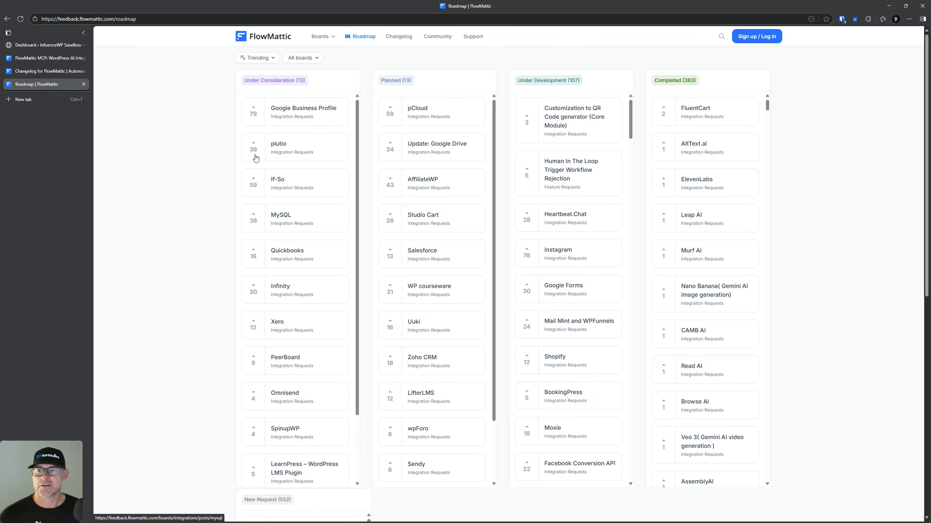
left_click(84, 85)
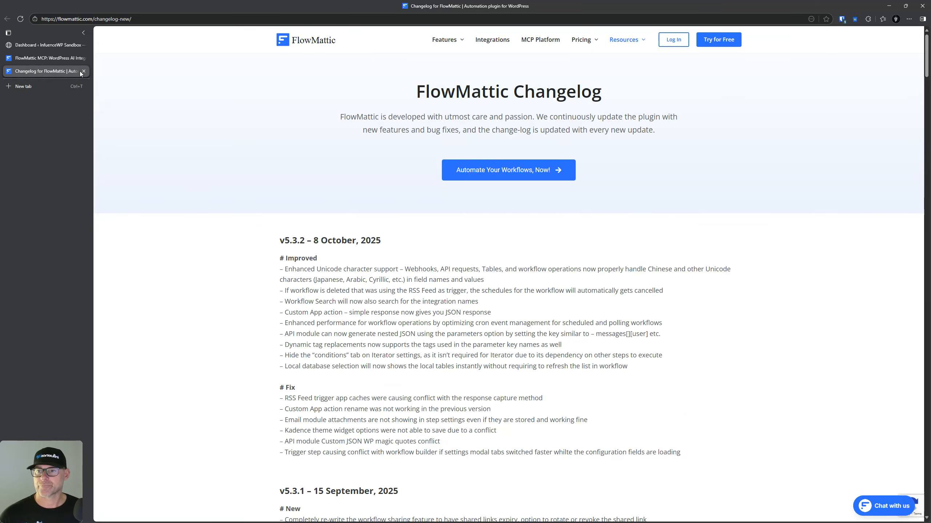
Step: Close the Changelog, view the FlowMattic homepage, and switch to the WordPress Dashboard tab
left_click(84, 71)
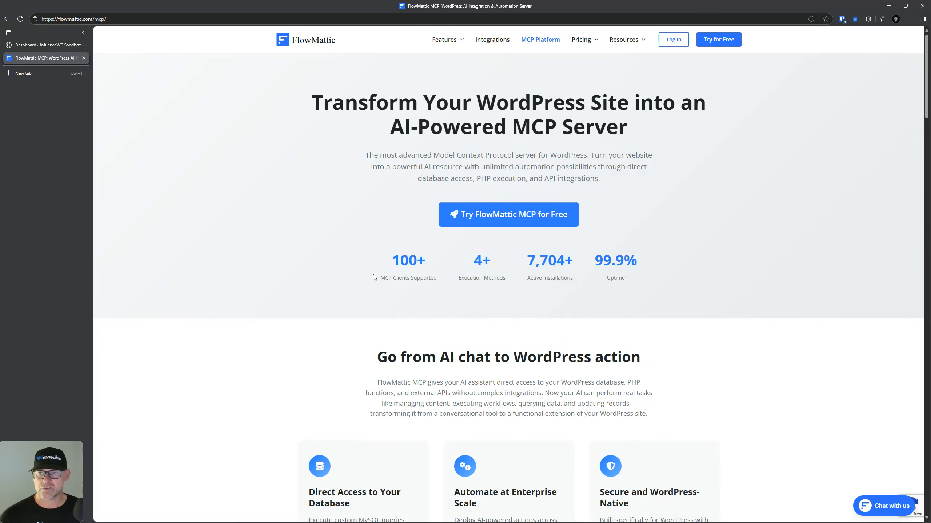
left_click(316, 41)
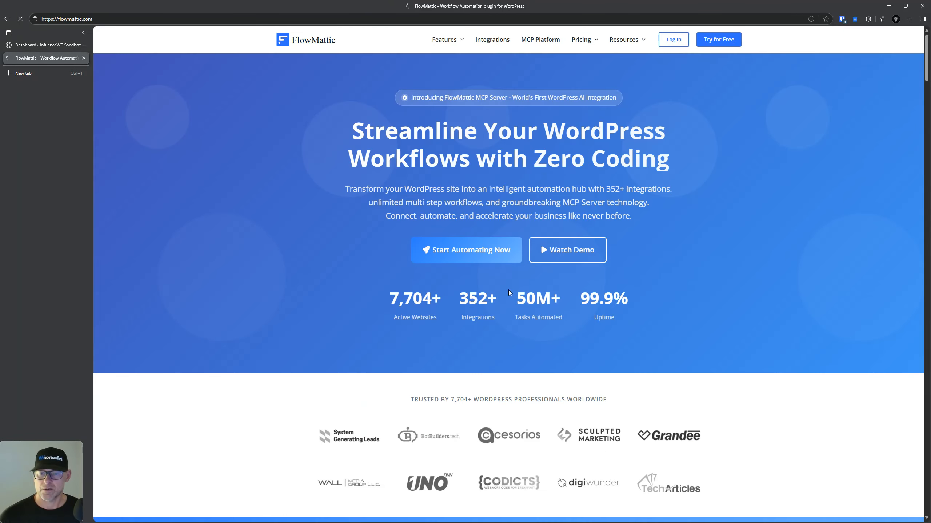
scroll(499, 291, "down", 6)
scroll(489, 318, "up", 6)
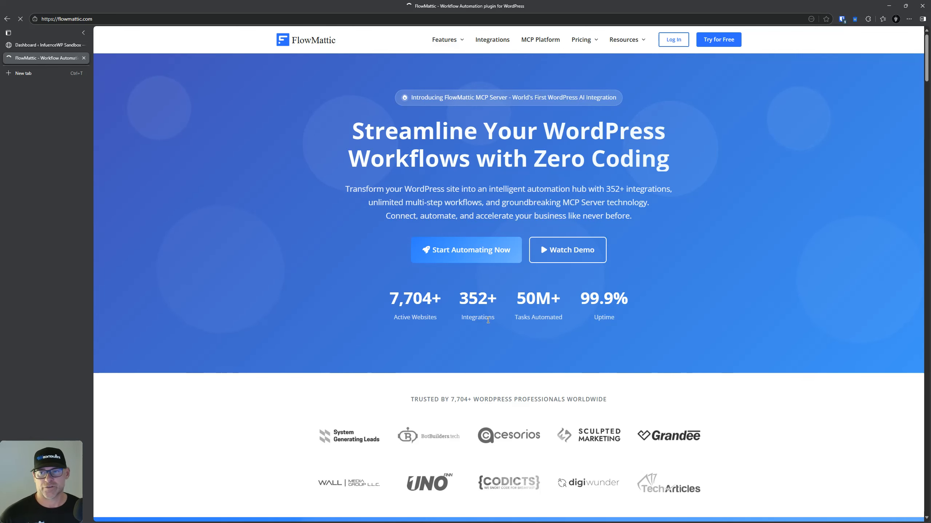
left_click(54, 45)
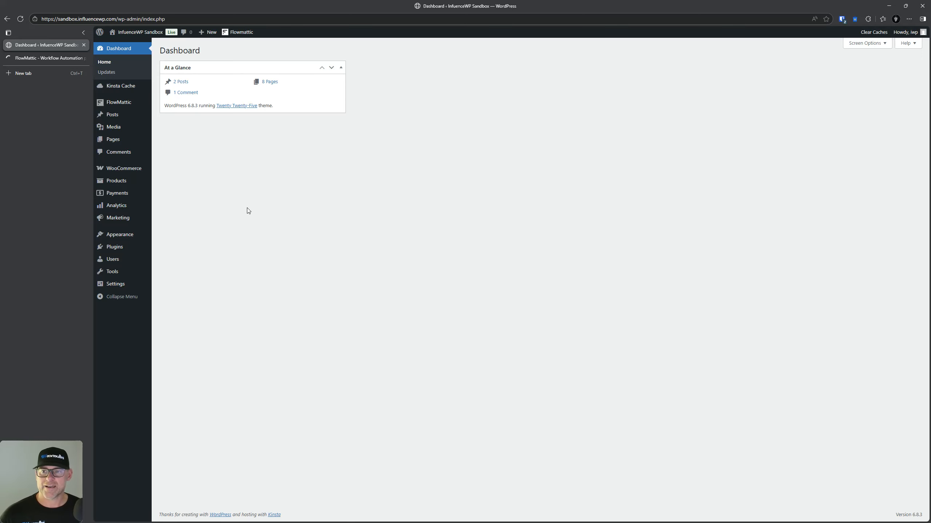
Step: Open the FlowMattic plugin dashboard from the WordPress admin sidebar
left_click(124, 251)
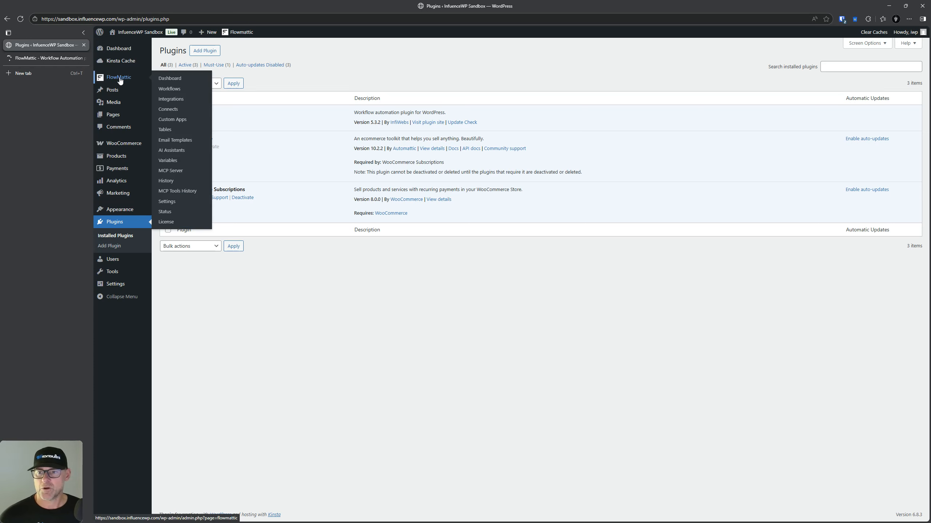
left_click(168, 78)
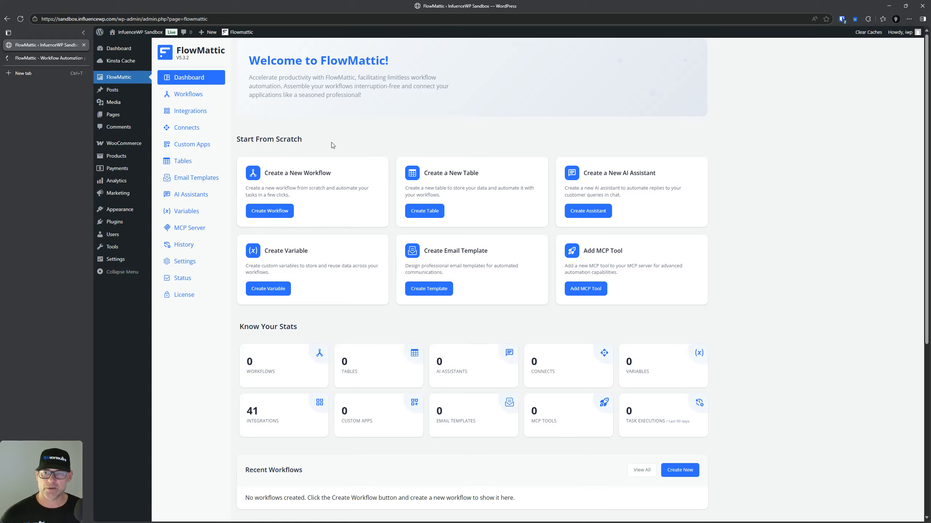
scroll(325, 141, "down", 1)
scroll(326, 121, "up", 1)
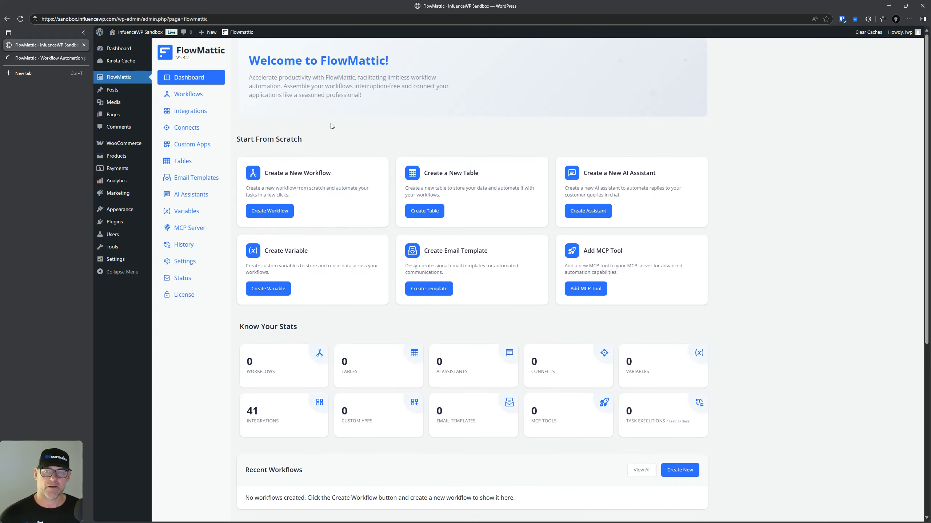
left_click(309, 170)
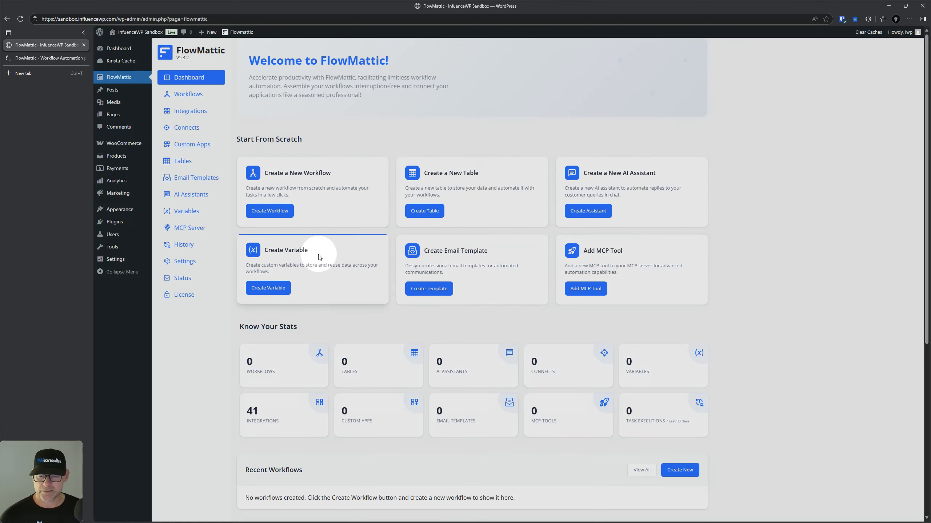
scroll(676, 289, "down", 2)
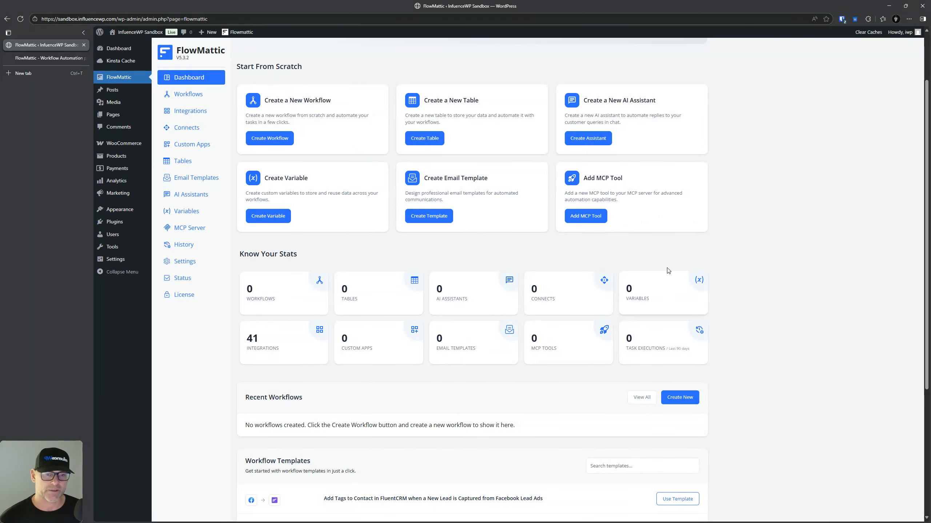
scroll(783, 266, "down", 3)
scroll(783, 266, "up", 3)
scroll(776, 263, "down", 3)
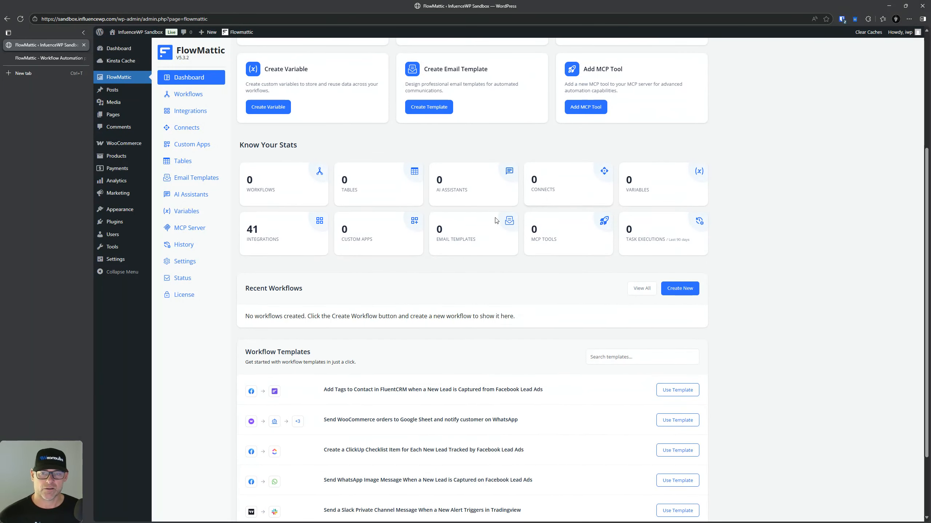
key("ctrl")
key("ctrl")
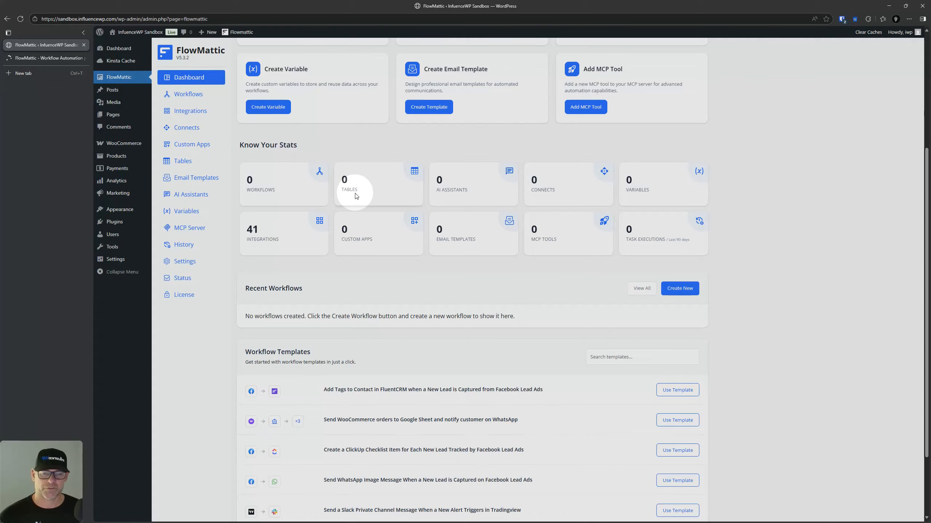
key("ctrl")
key("ctrl")
scroll(364, 197, "down", 3)
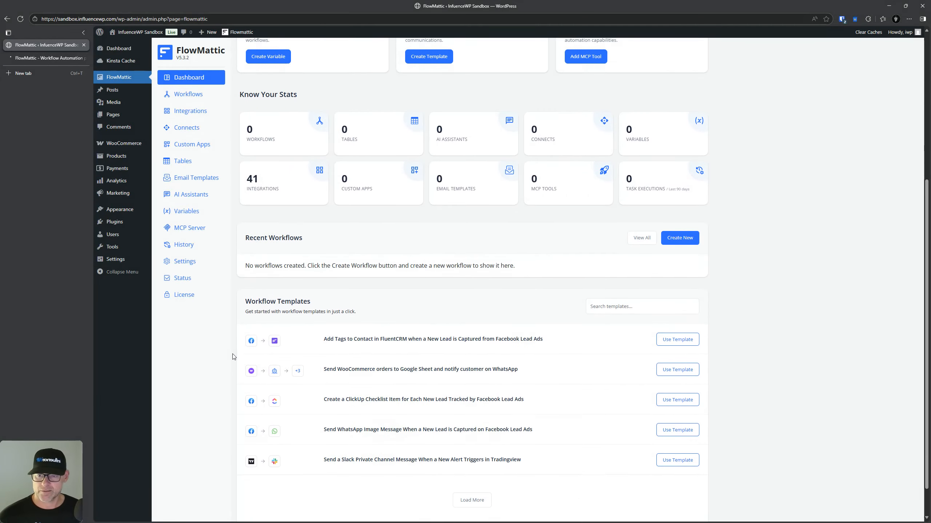
key("ctrl")
key("ctrl")
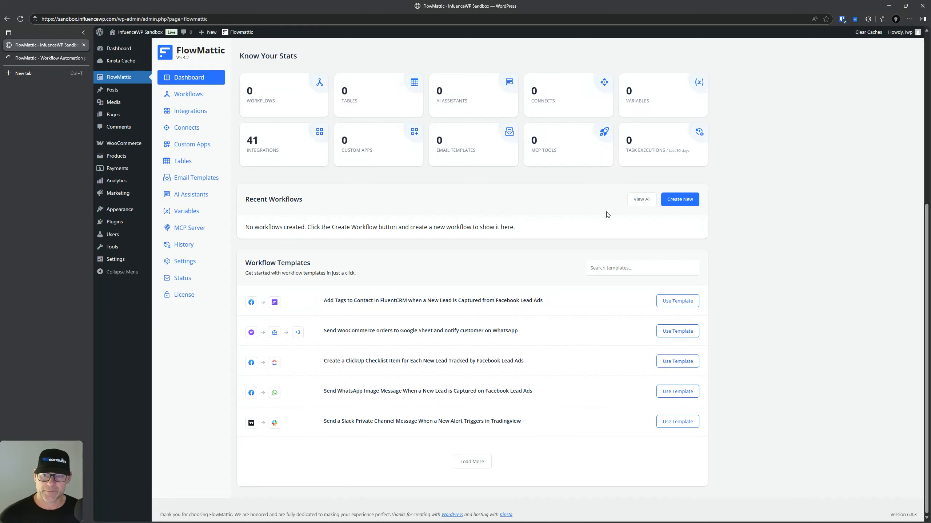
key("ctrl")
key("ctrl")
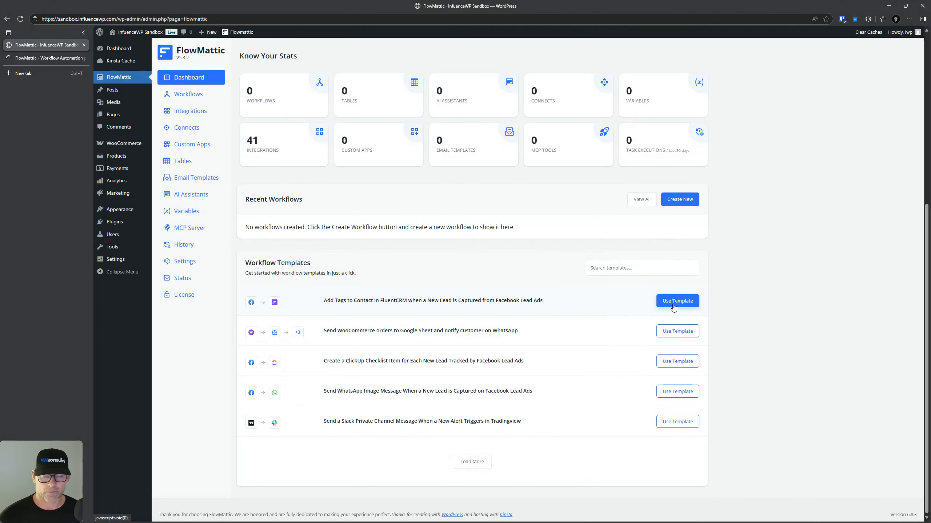
Step: Load more workflow templates and filter them by 'woocommerce'
left_click(472, 461)
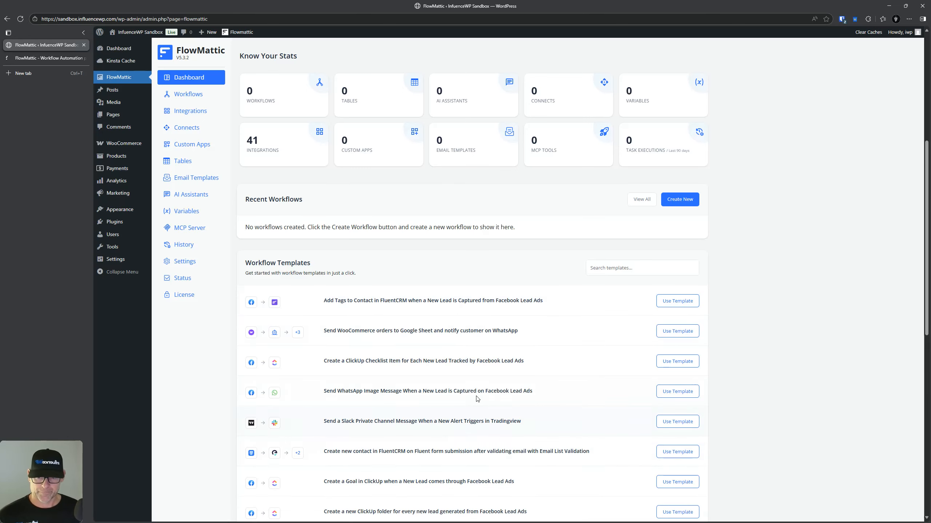
scroll(477, 399, "down", 10)
scroll(476, 400, "up", 9)
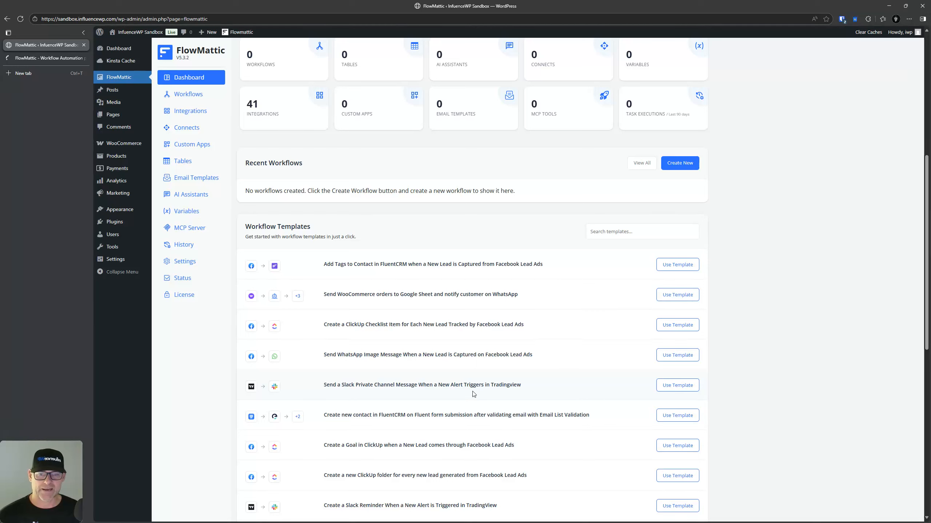
left_click(609, 232)
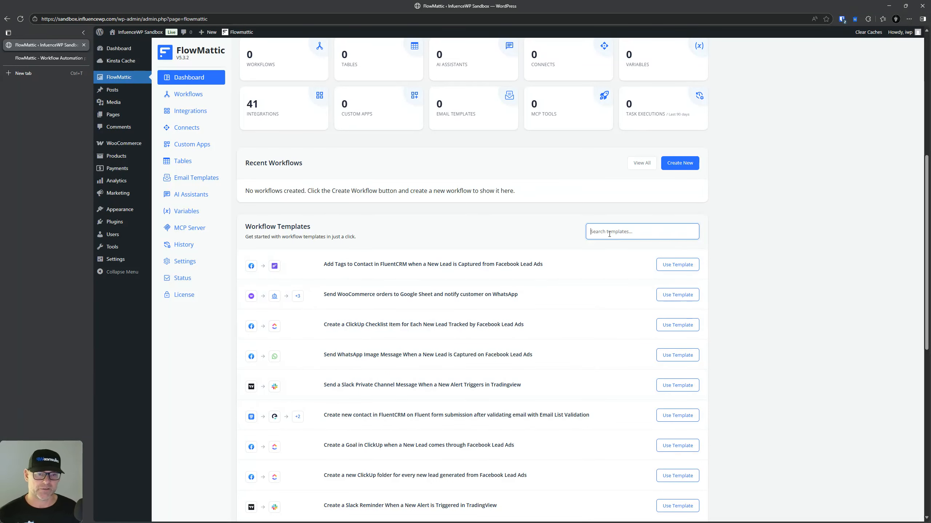
type("woocomme")
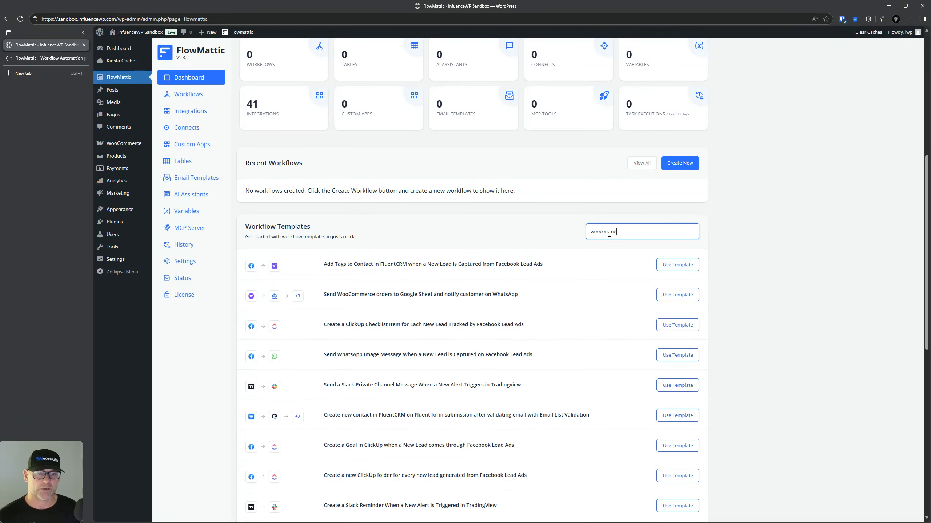
type("rce")
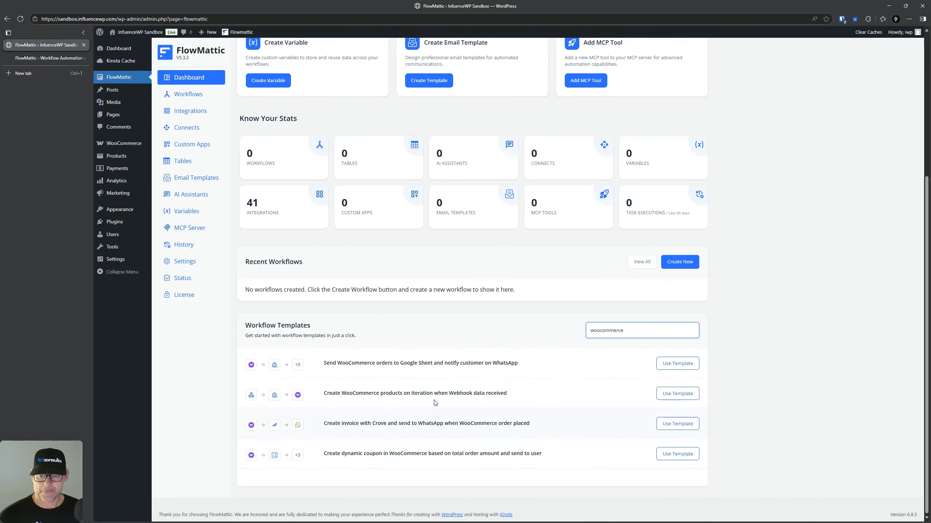
Step: Go to the Workflows page, which lists 0 of 0 workflows
scroll(439, 368, "up", 4)
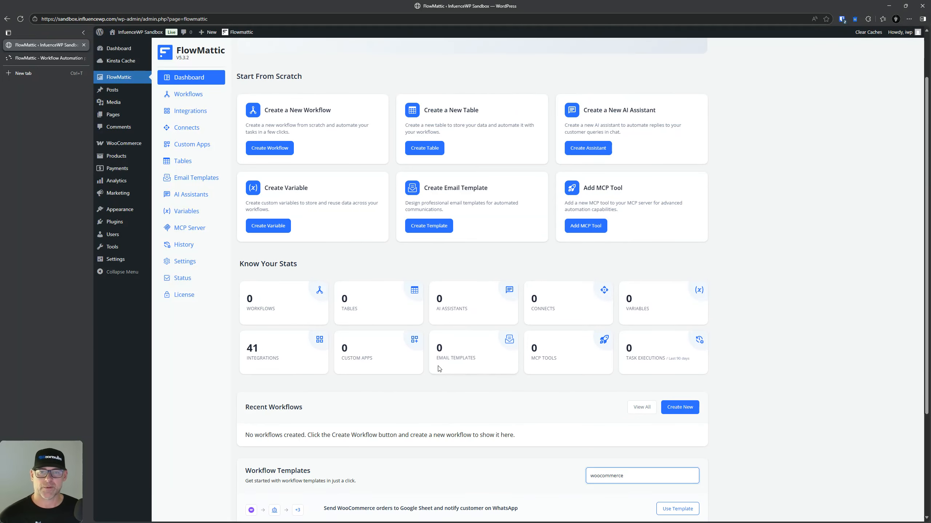
scroll(439, 368, "up", 2)
left_click(184, 98)
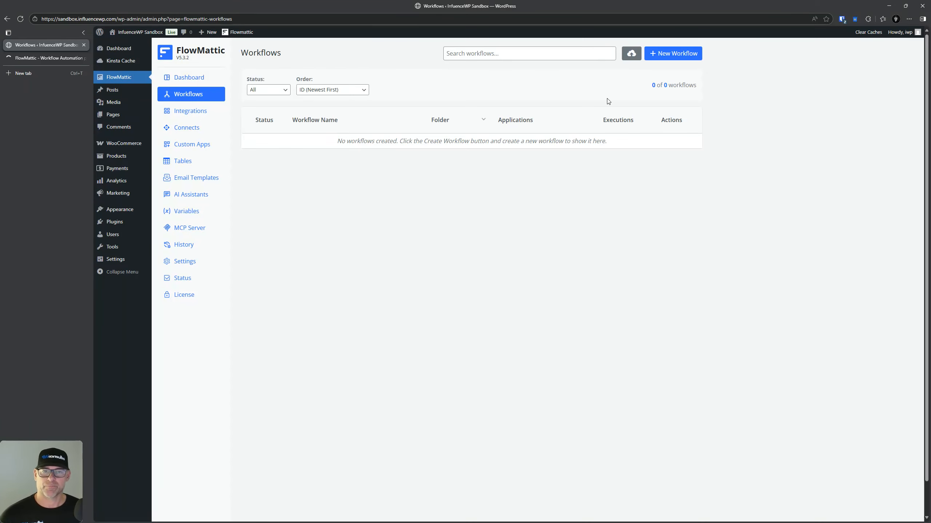
Step: Bring up the Import Workflow dialog and cancel it without importing
left_click(491, 52)
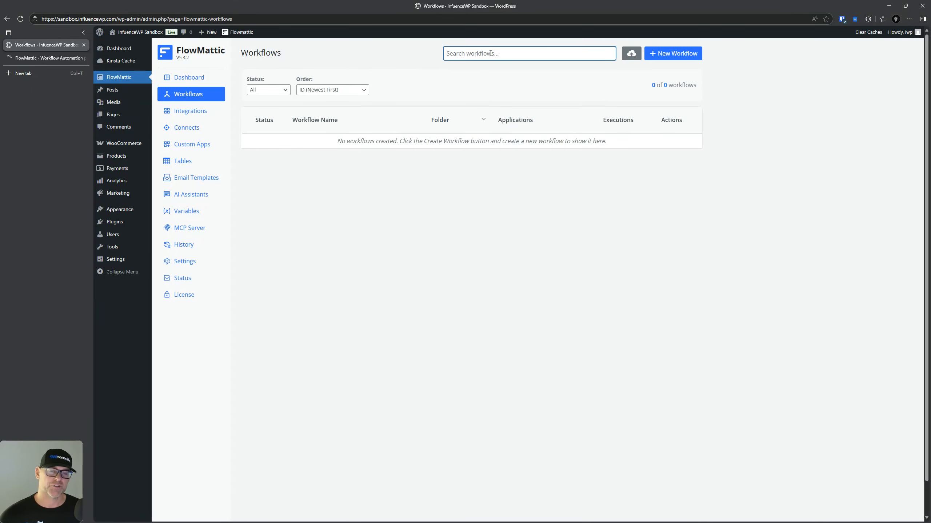
left_click(631, 55)
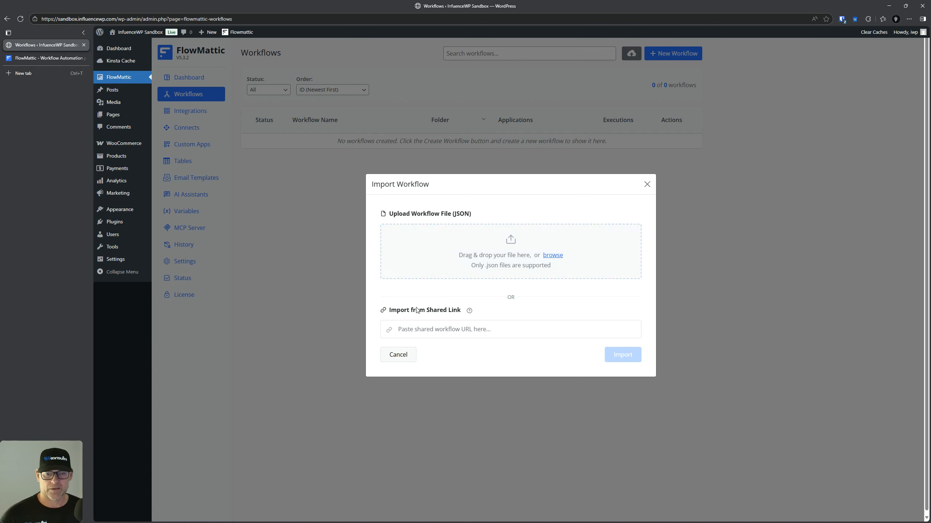
key("ctrl")
key("ctrl")
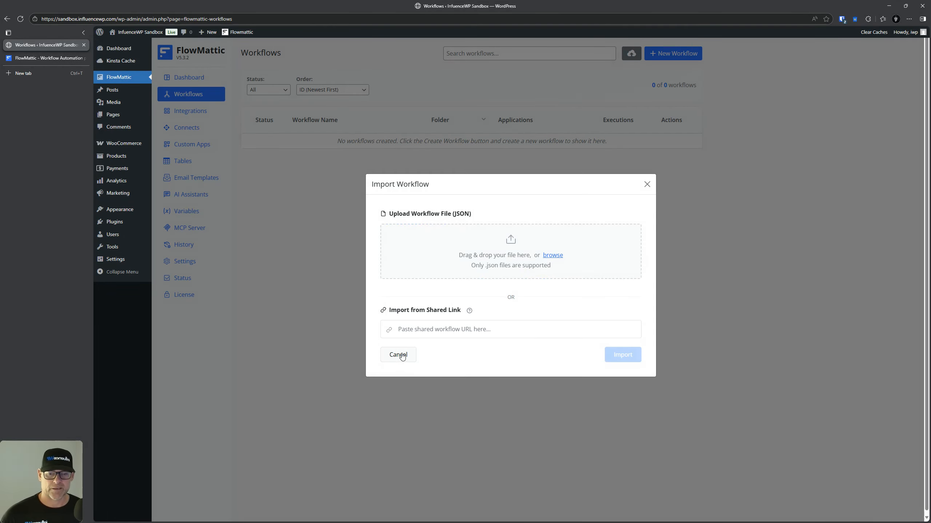
left_click(400, 356)
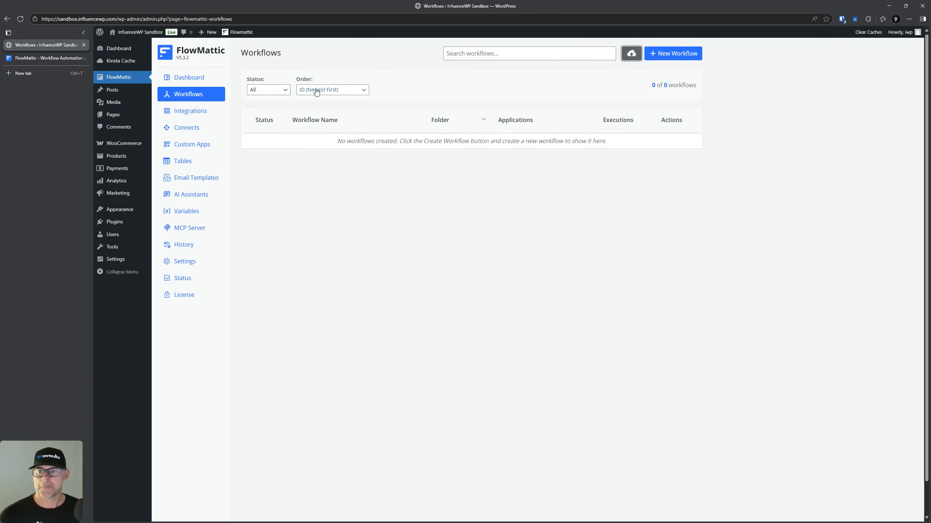
Step: Keep the filters at all statuses and ID newest-first, then create a new workflow
left_click(268, 90)
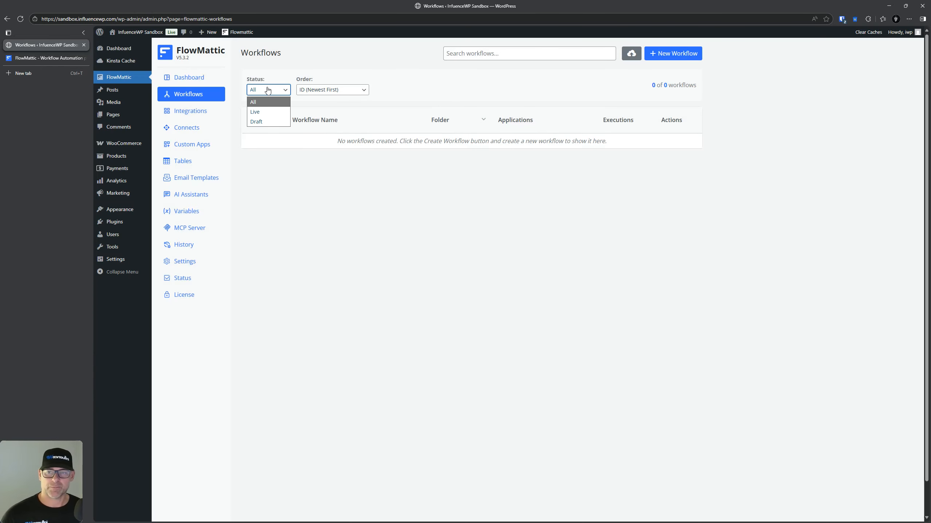
left_click(268, 90)
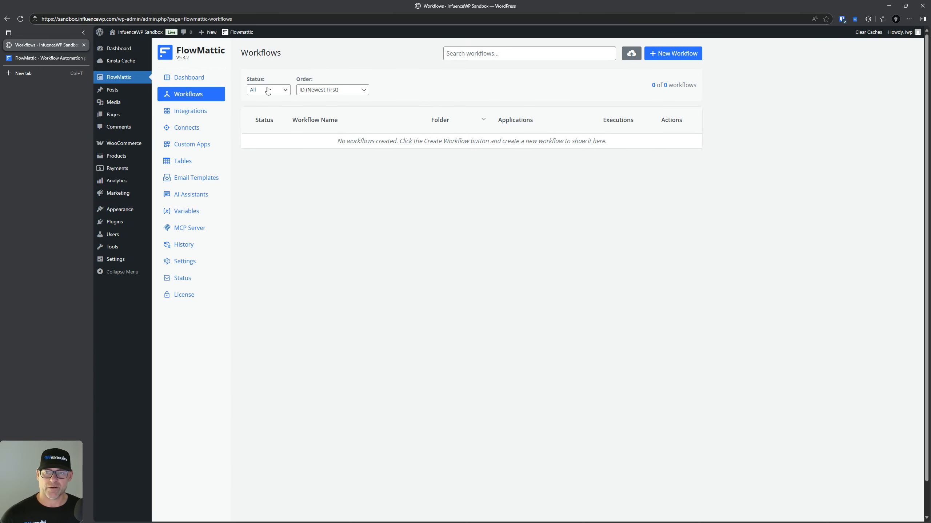
left_click(337, 91)
left_click(336, 91)
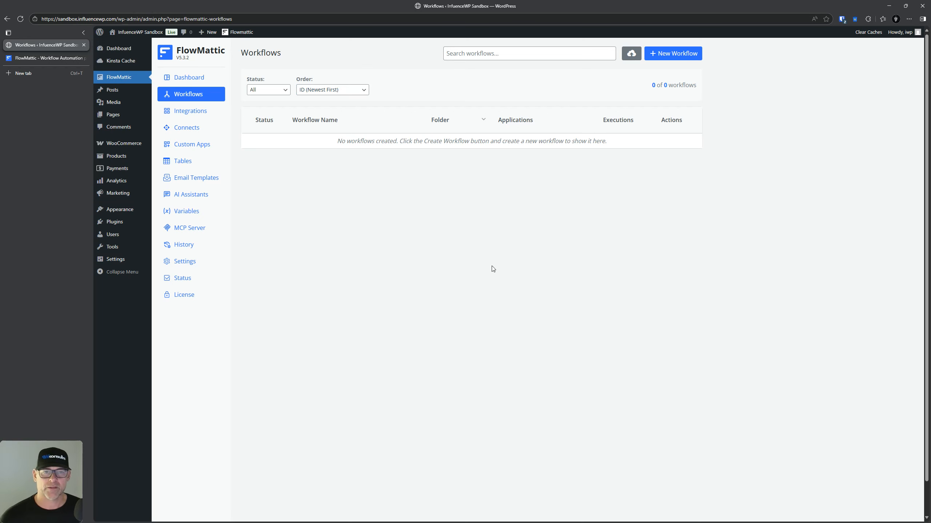
left_click(686, 53)
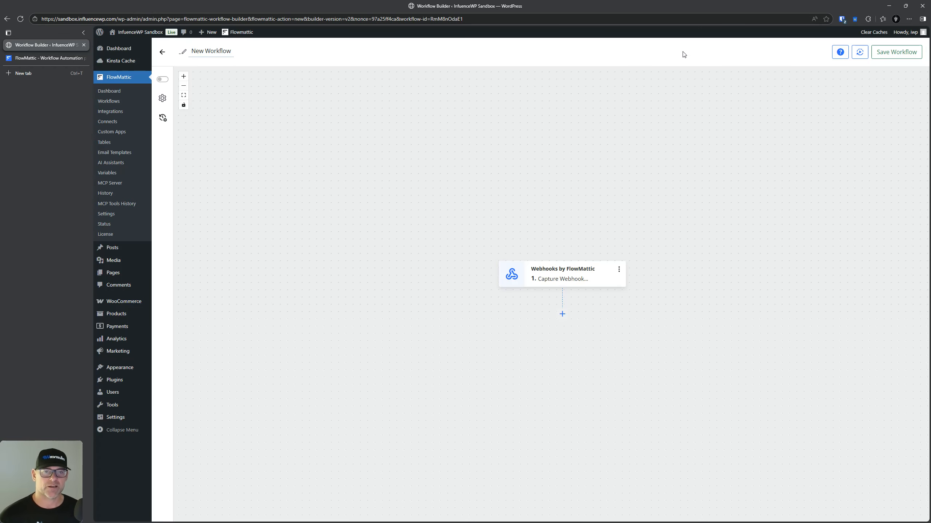
Step: Switch the new workflow's trigger app from Webhooks to WordPress
left_click(558, 278)
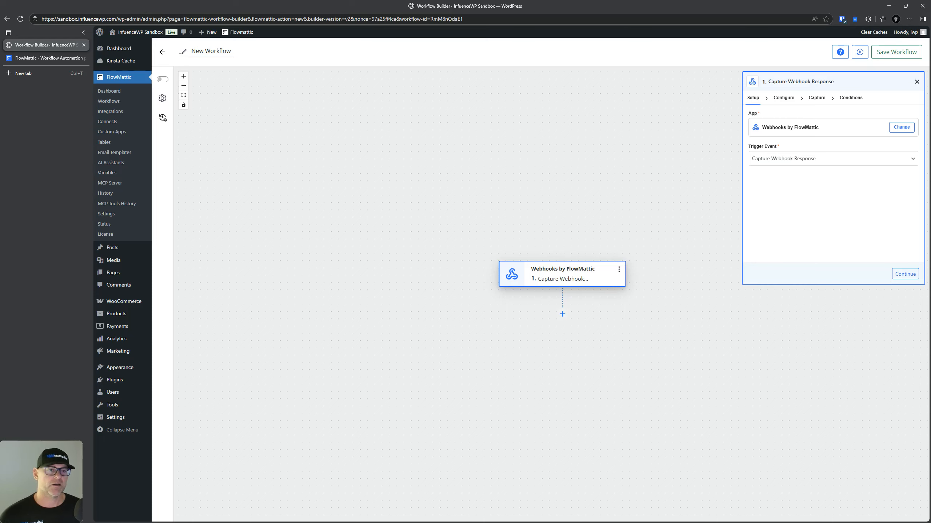
left_click(619, 270)
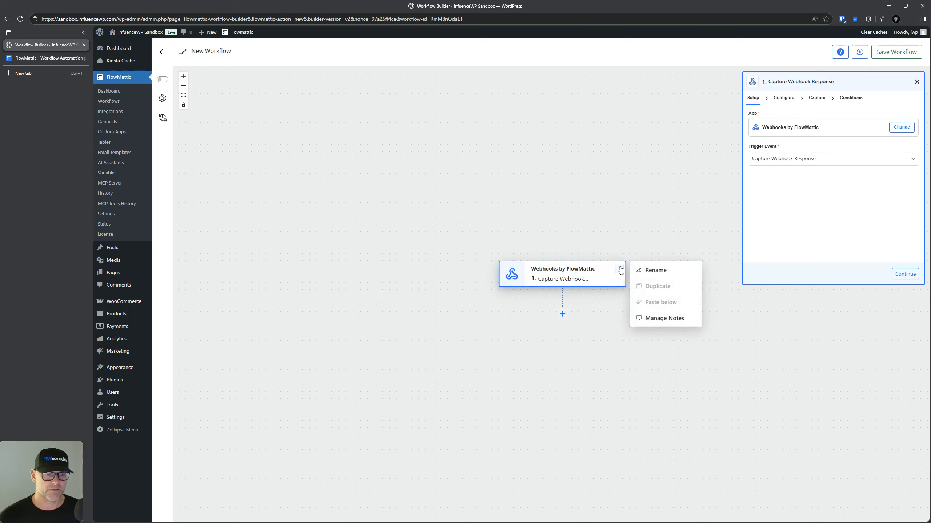
left_click(778, 128)
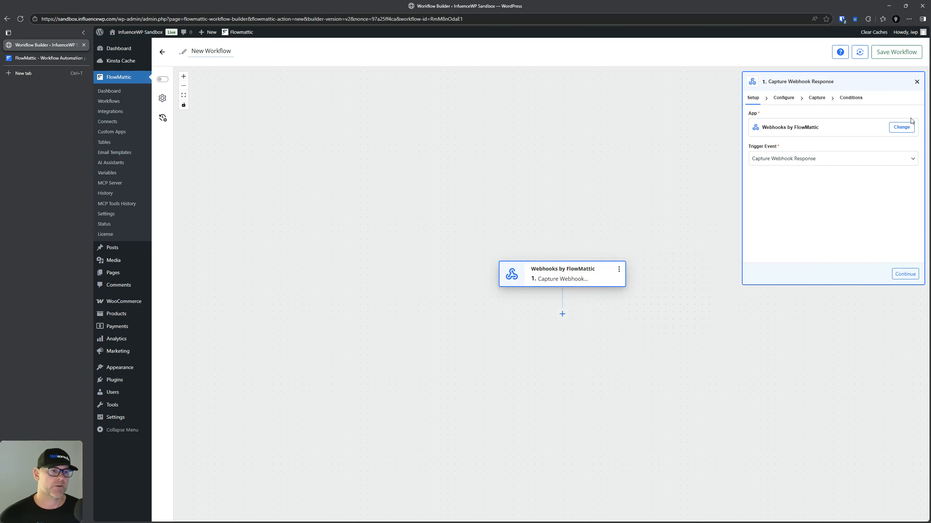
left_click(901, 127)
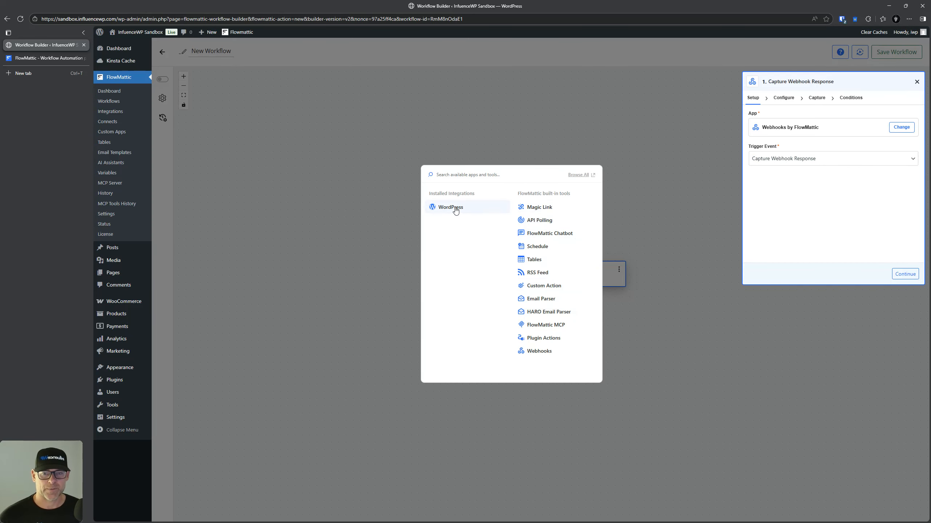
left_click_drag(454, 208, 552, 207)
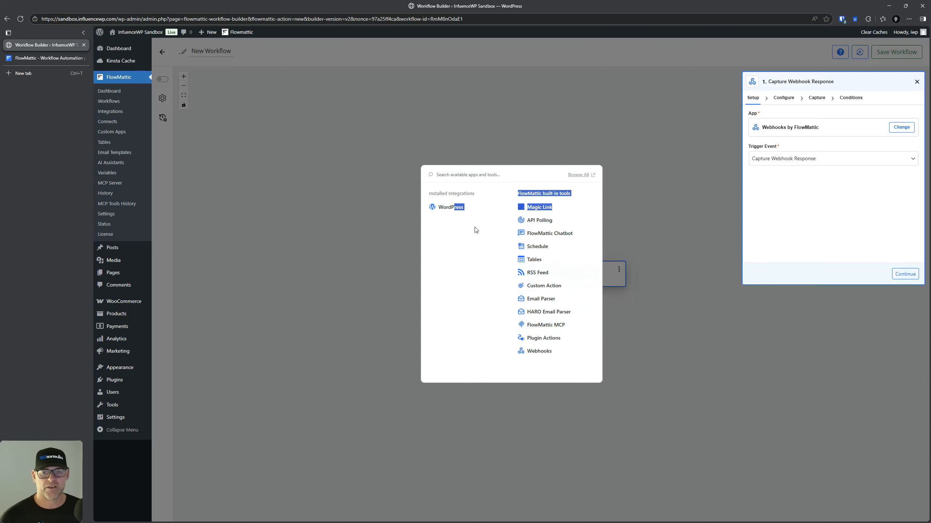
left_click(448, 208)
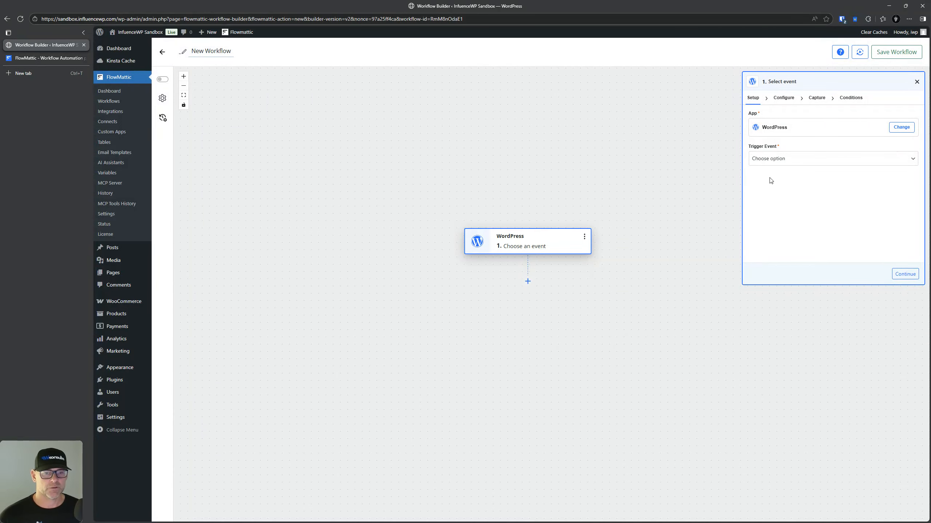
Step: Set the WordPress trigger event to New User and open the app picker below it
left_click(784, 159)
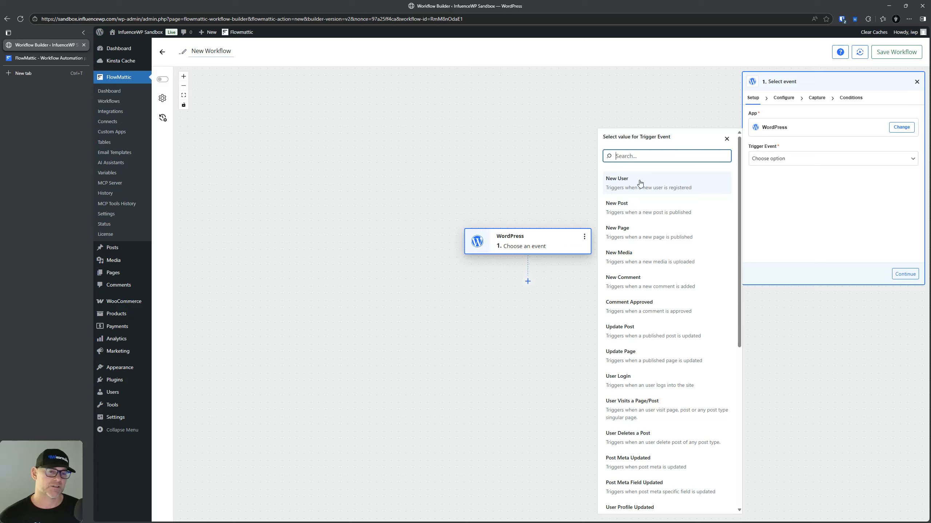
left_click(640, 183)
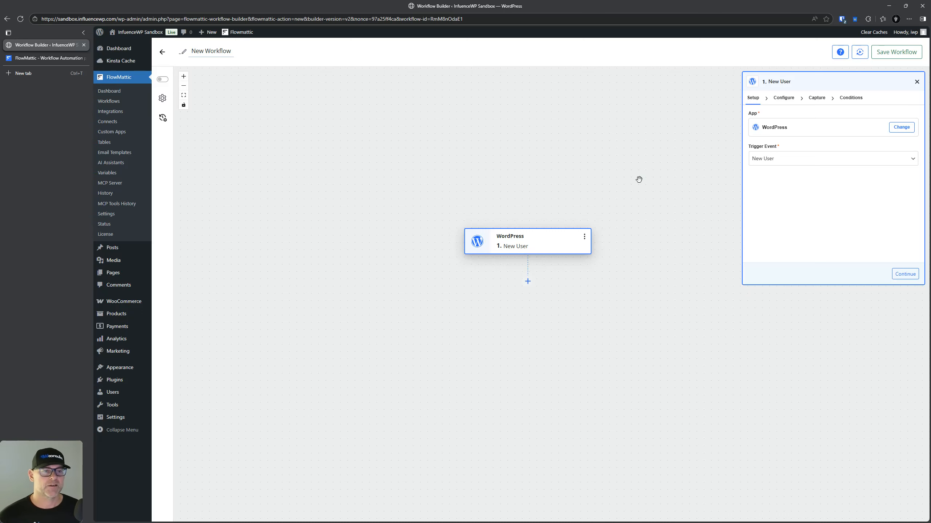
left_click(786, 101)
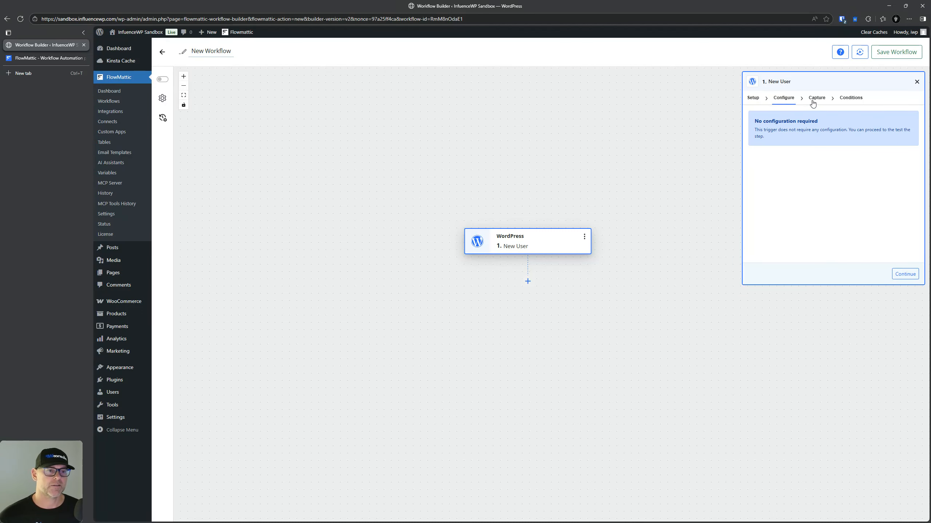
left_click(527, 282)
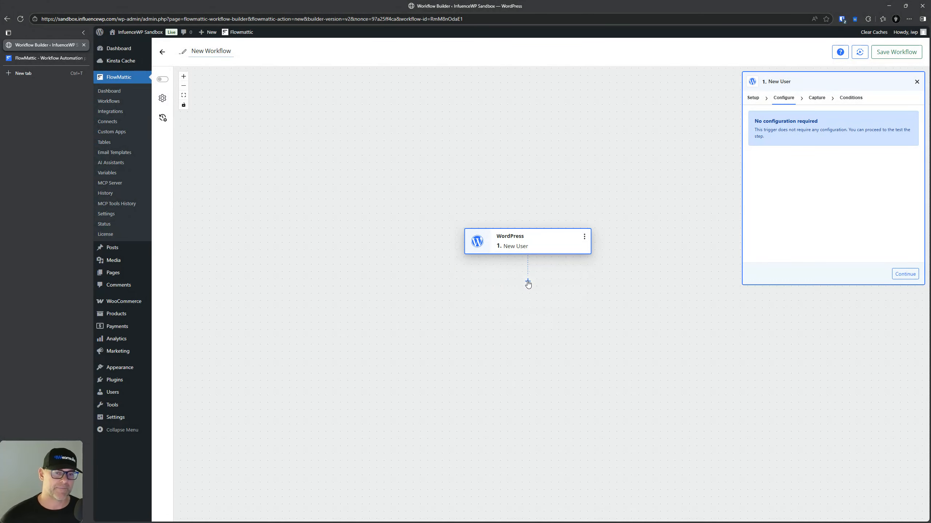
left_click(527, 283)
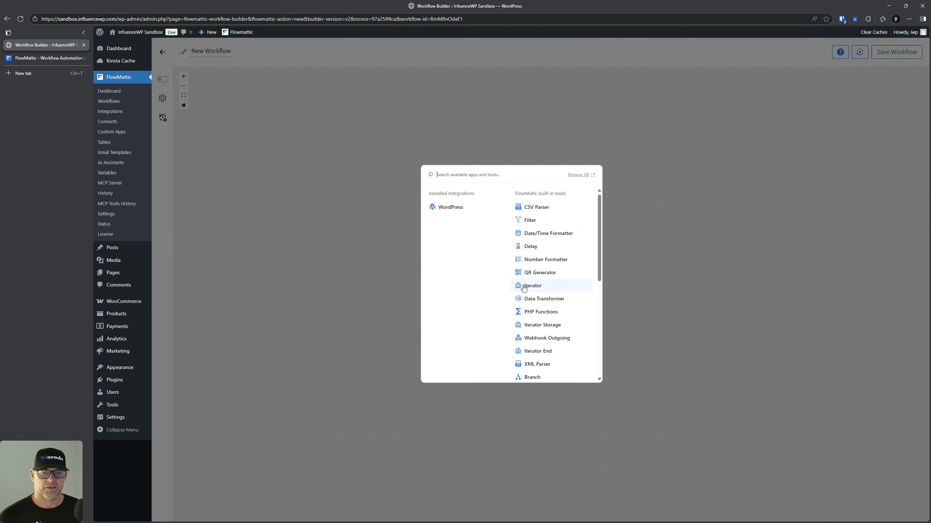
Step: Add a WordPress step with the New User event by mistake, then delete it
left_click(451, 208)
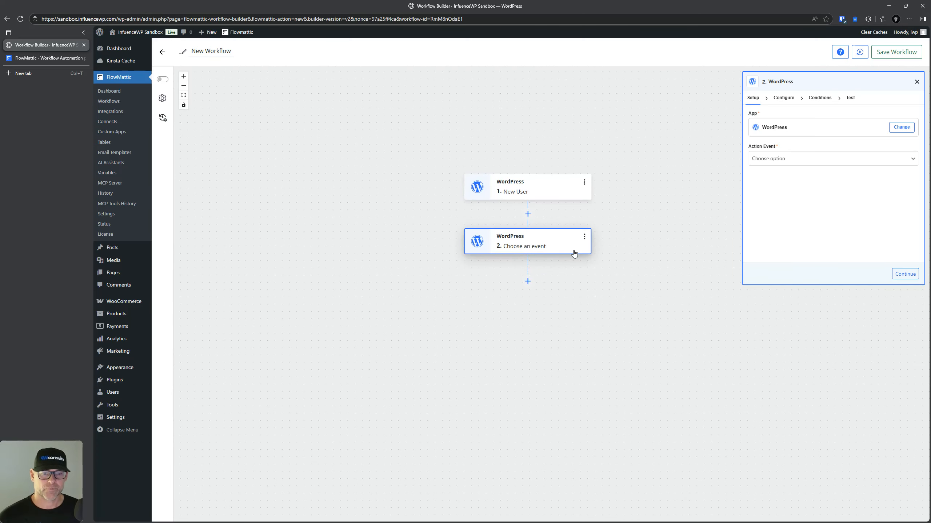
left_click(584, 237)
left_click(538, 245)
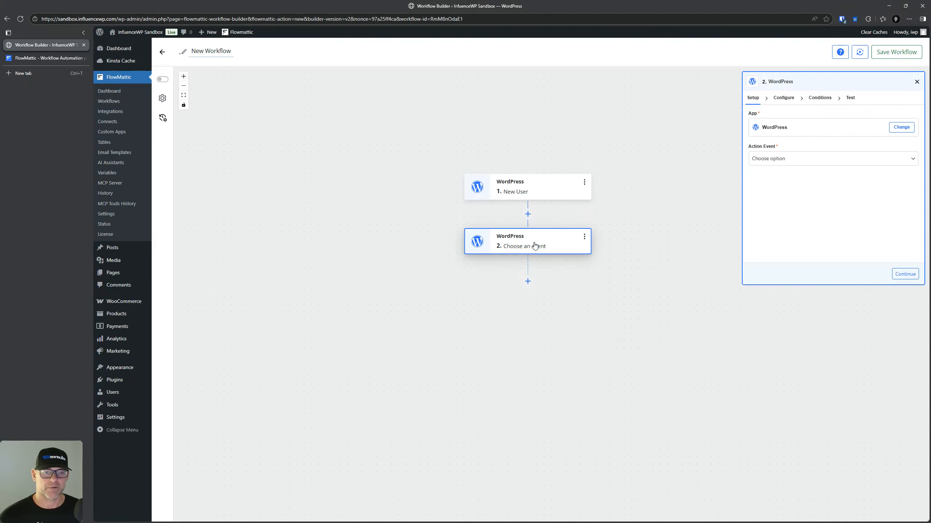
left_click(769, 161)
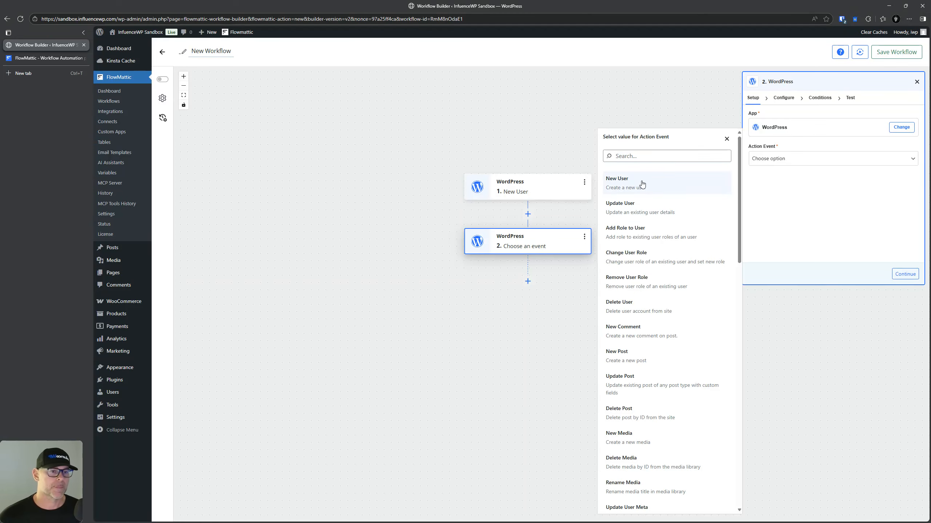
left_click(642, 183)
left_click(525, 197)
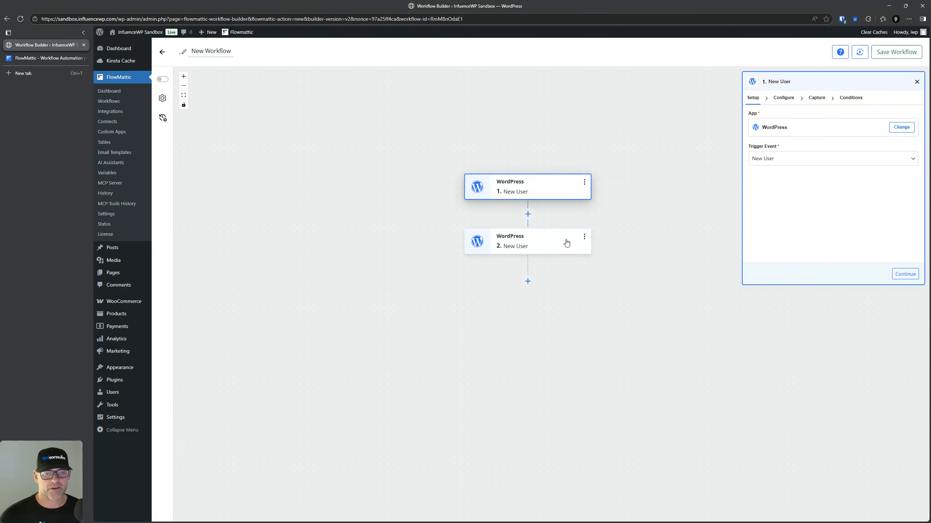
left_click(584, 238)
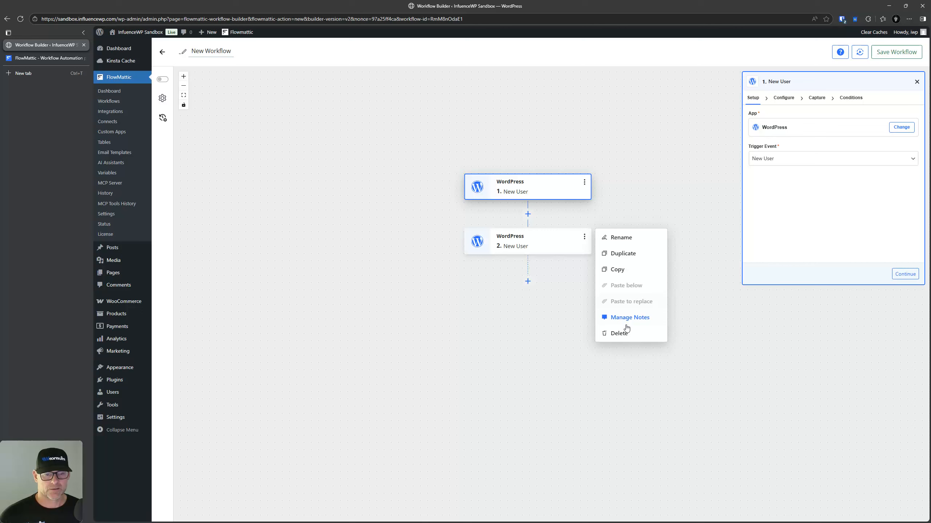
left_click(625, 338)
left_click(627, 337)
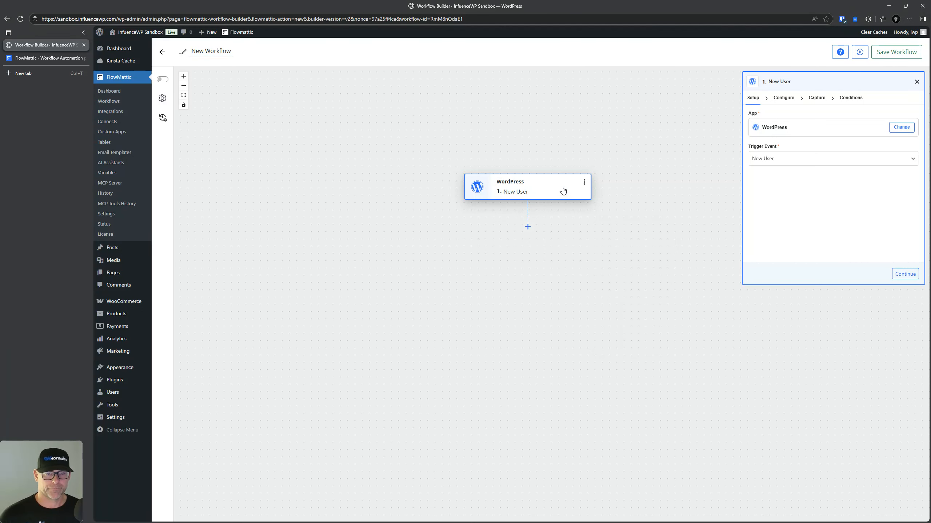
Step: Review the trigger's configuration, capture/test and conditions sections and its event list
left_click(793, 98)
left_click(810, 100)
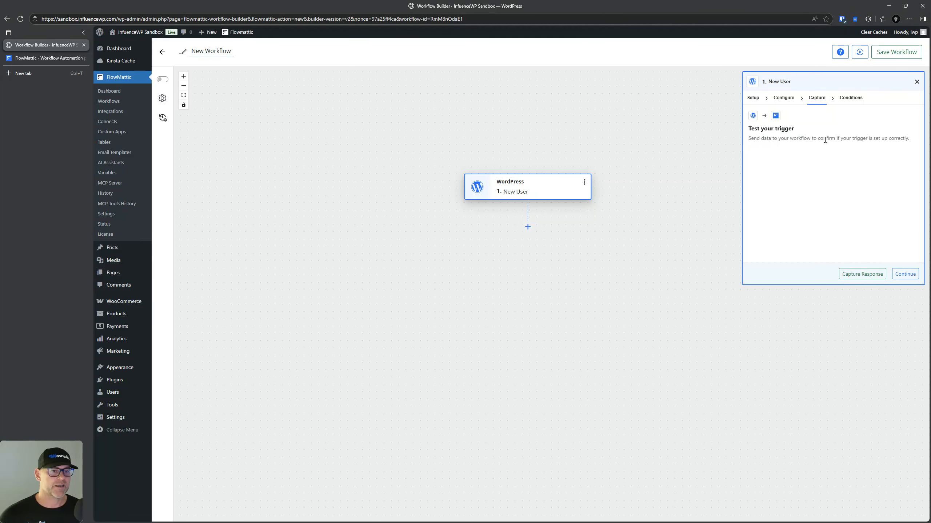
left_click(850, 98)
left_click(783, 97)
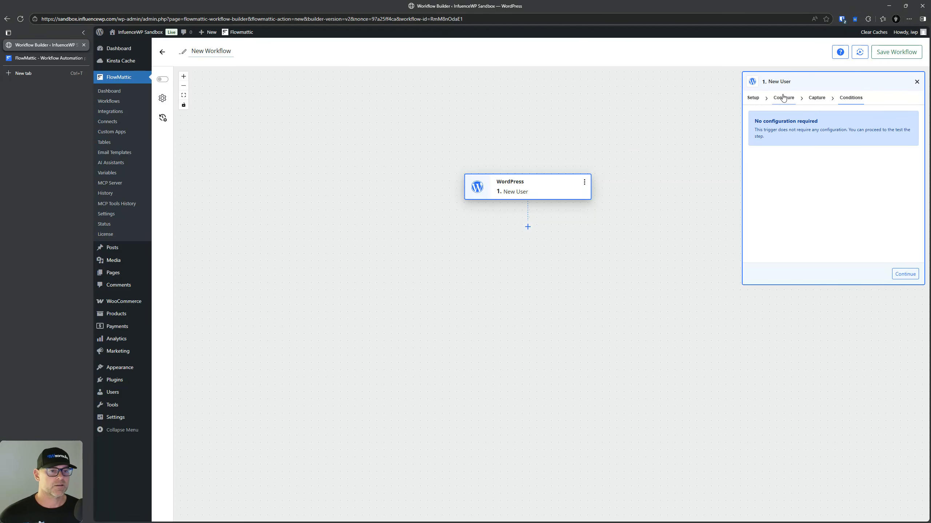
left_click(754, 98)
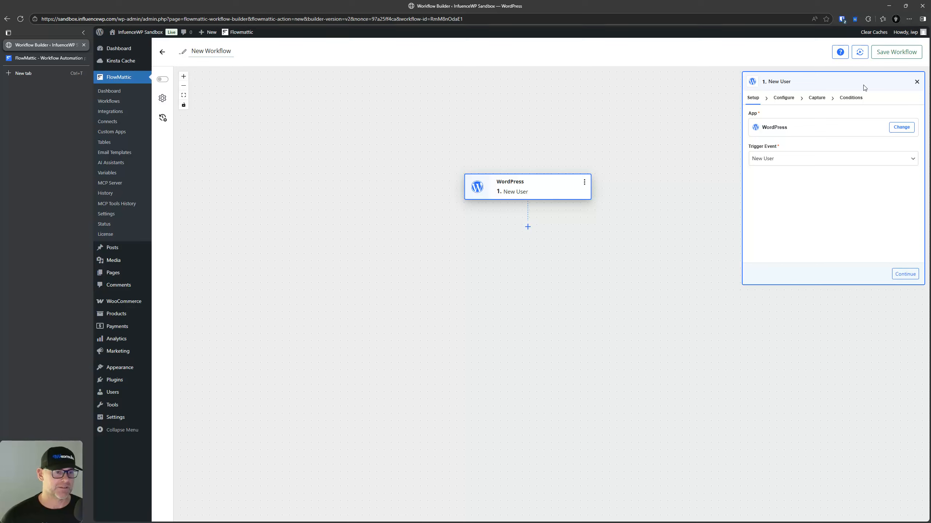
left_click(776, 159)
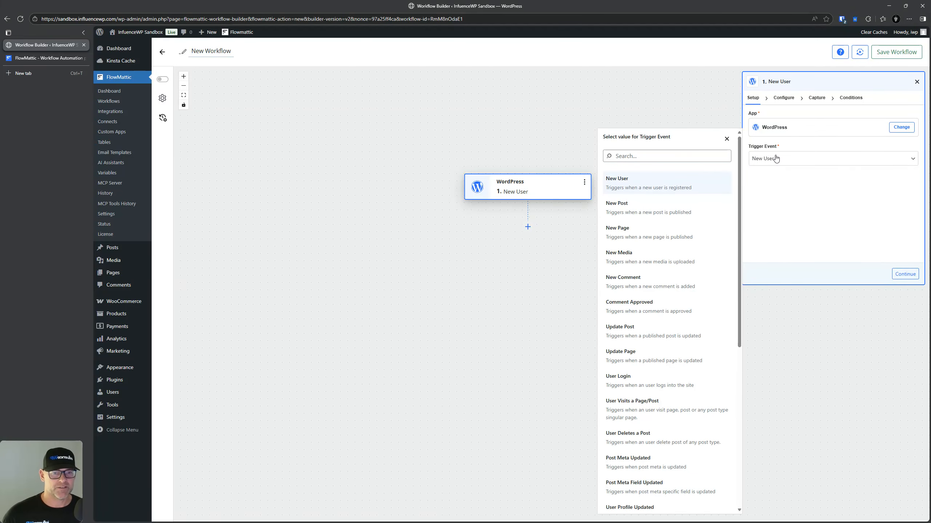
Step: Add a WordPress step after the trigger with the Add Role to User action event
left_click(528, 227)
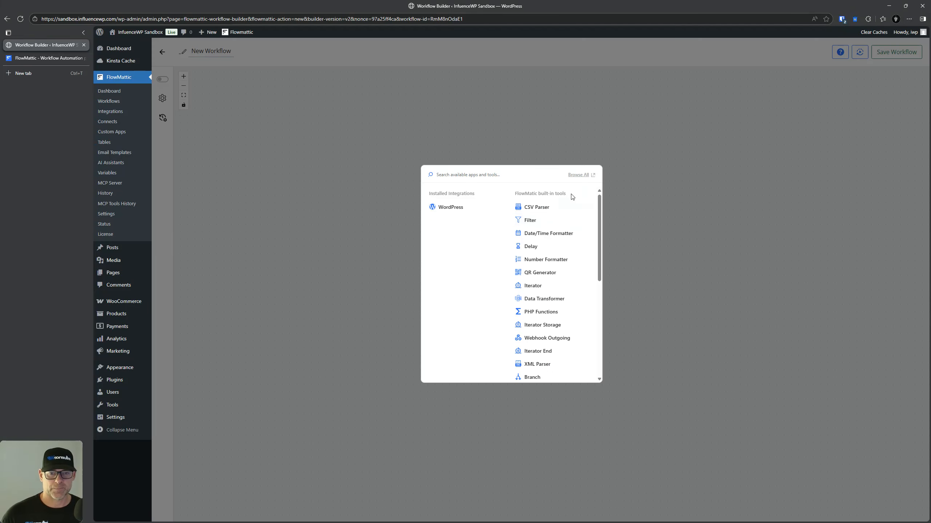
left_click(453, 207)
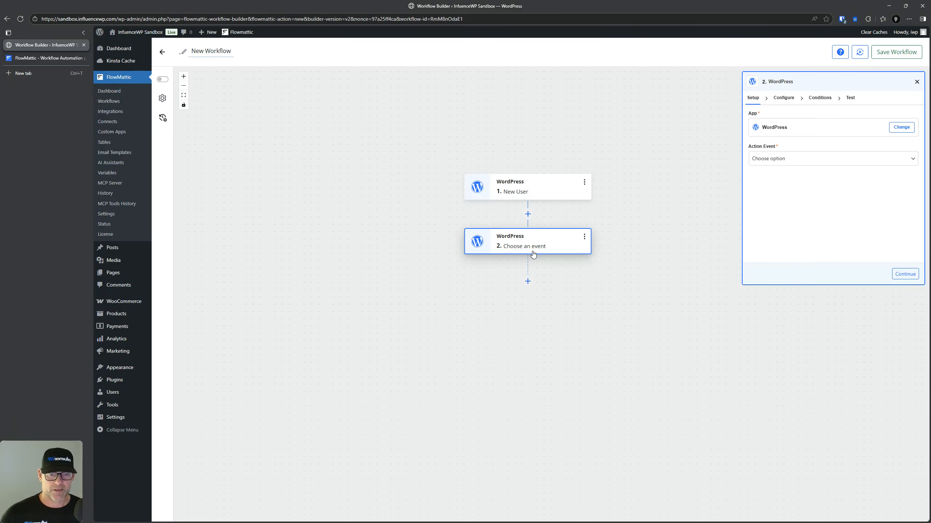
left_click(780, 160)
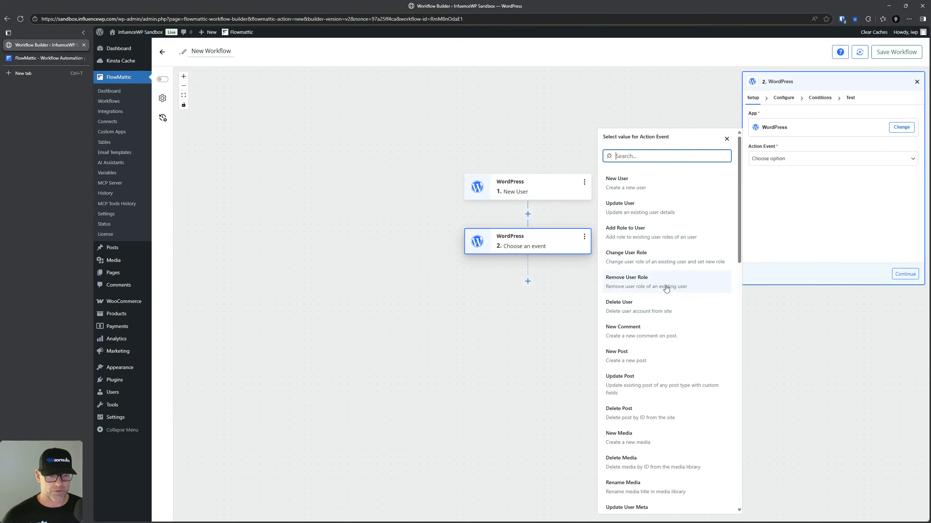
scroll(665, 288, "down", 3)
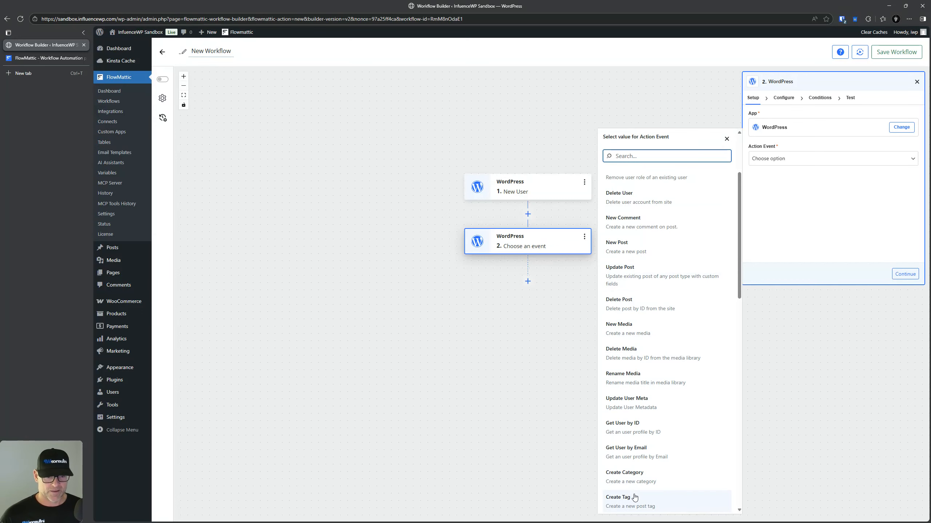
scroll(651, 418, "down", 4)
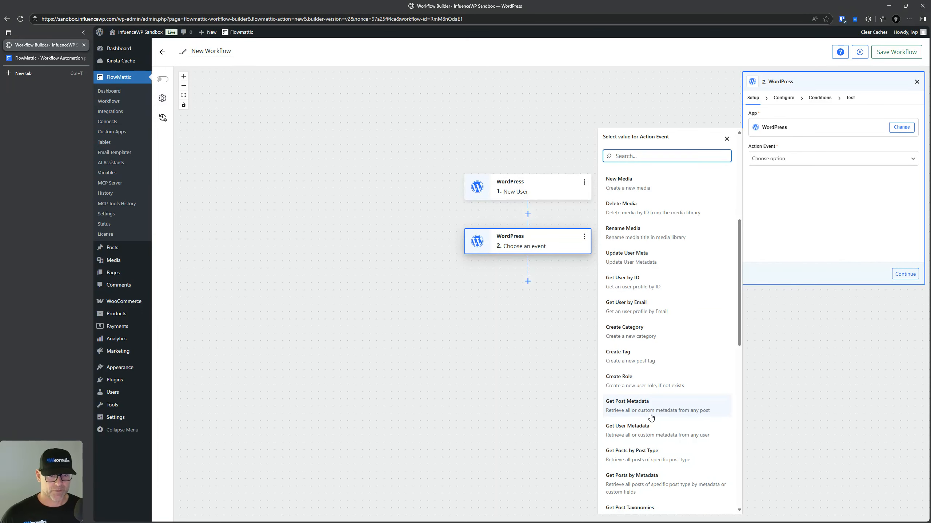
scroll(650, 417, "up", 7)
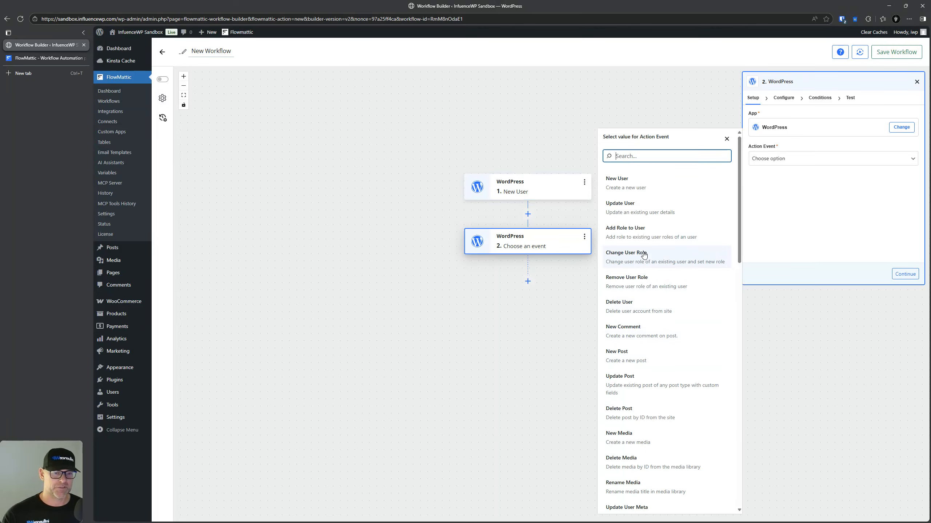
left_click(640, 231)
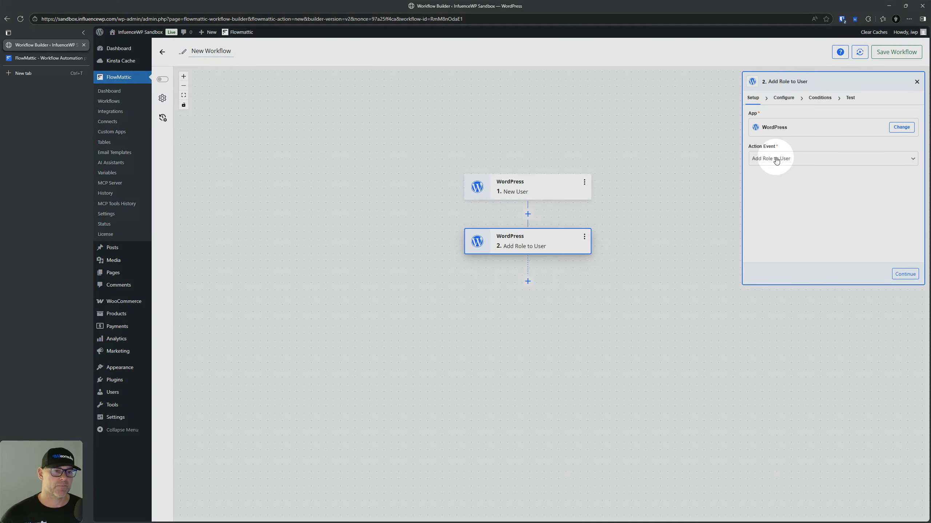
Step: Open the User ID data picker and browse the New User and FlowMattic Variables data
left_click(784, 97)
left_click(779, 130)
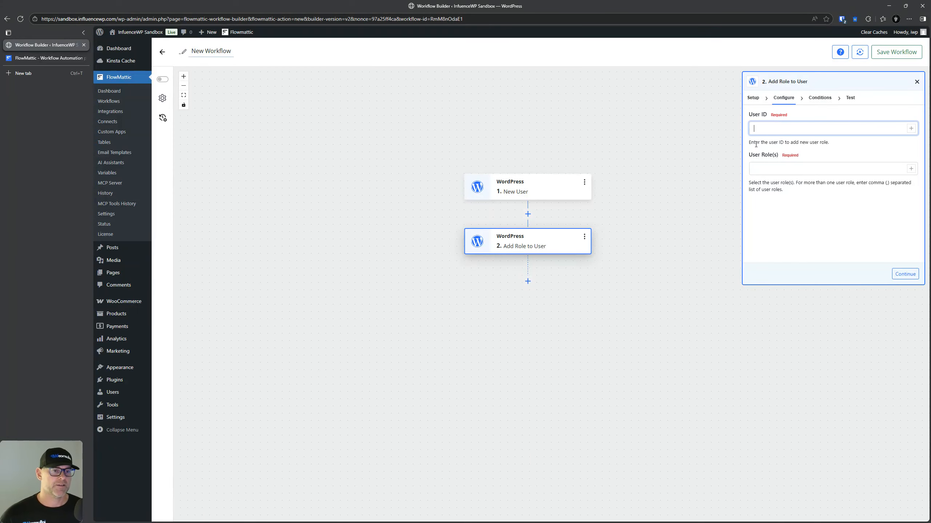
left_click(911, 128)
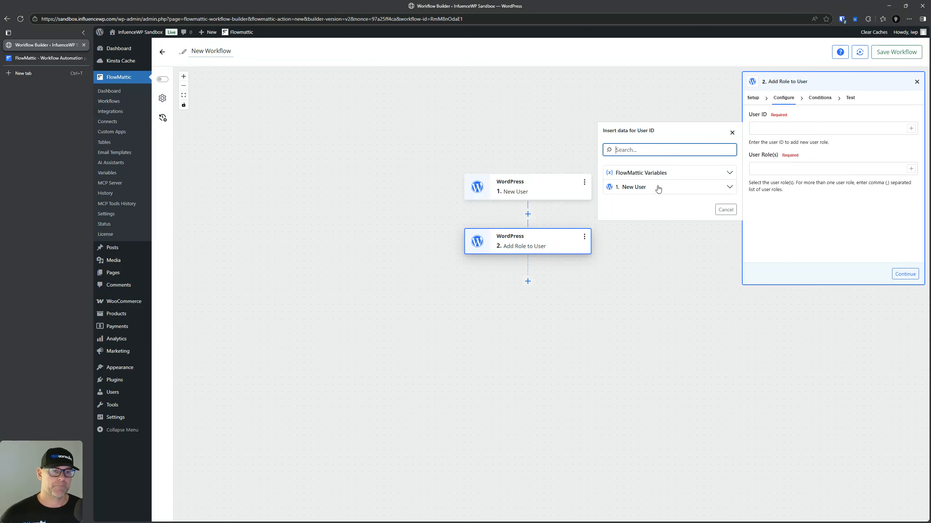
left_click(658, 188)
left_click(662, 186)
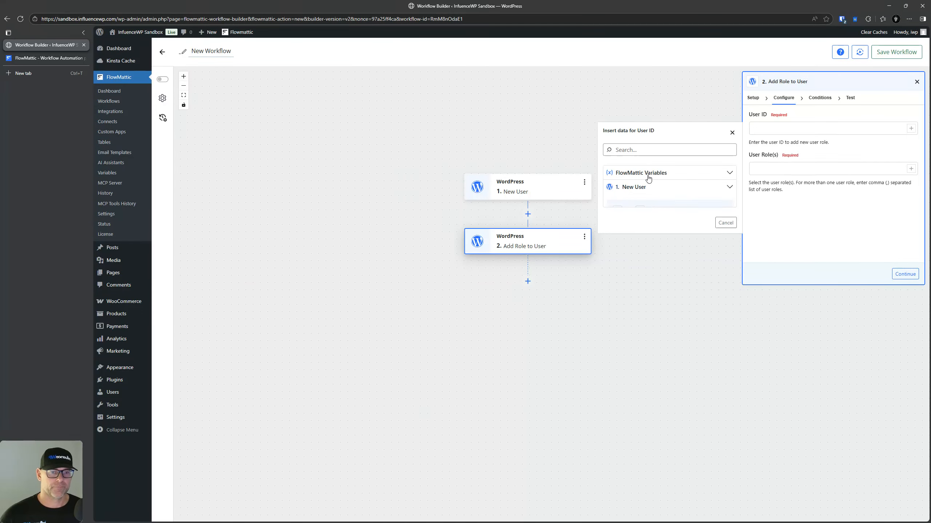
left_click(644, 171)
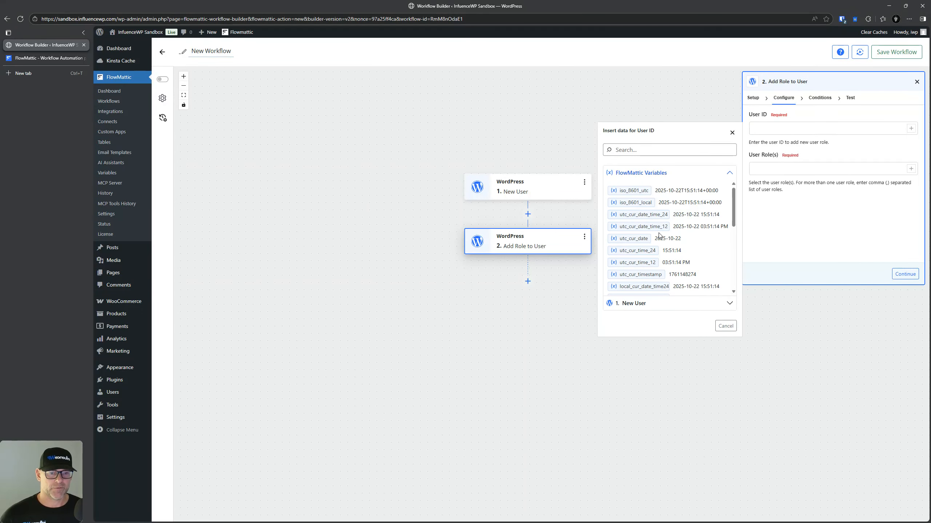
scroll(660, 236, "down", 2)
Step: Search the picker for 'user', then close it and the step settings with User ID empty
left_click(643, 151)
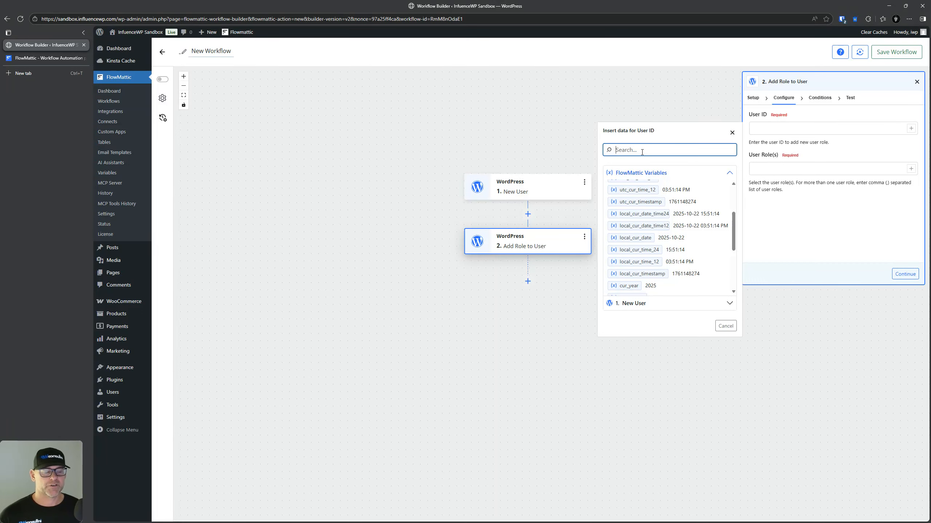
type("user")
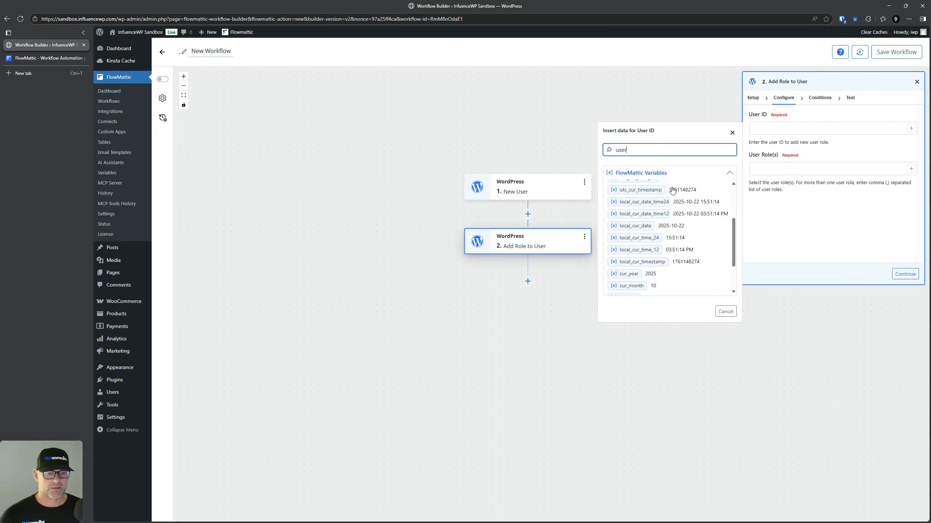
scroll(648, 241, "down", 2)
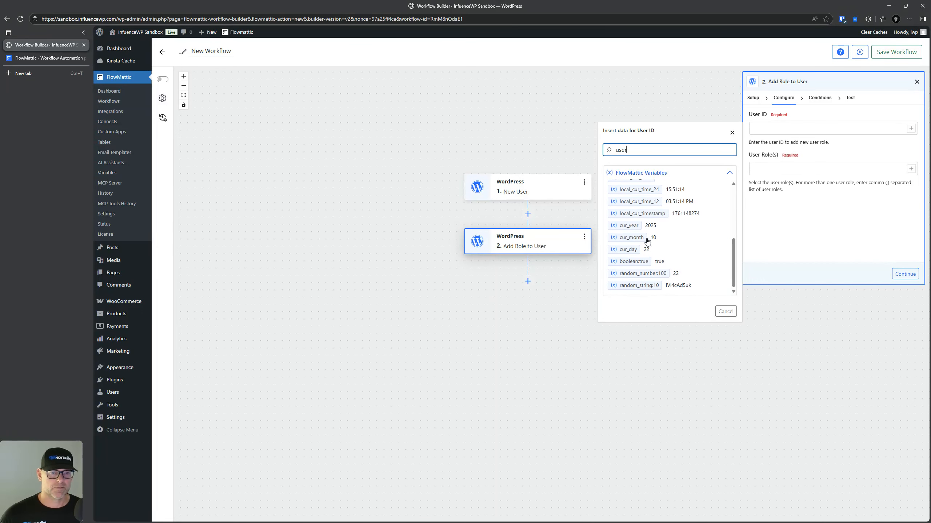
left_click(733, 133)
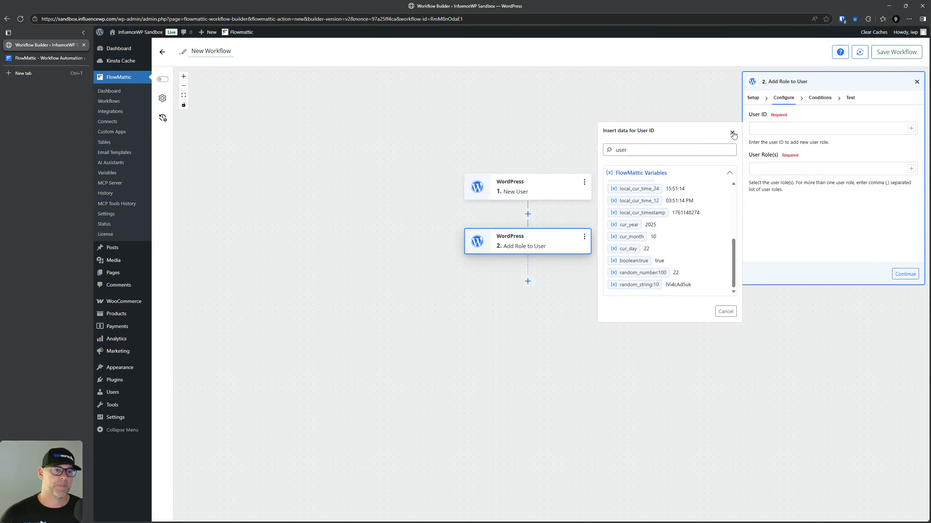
left_click(733, 133)
left_click(805, 129)
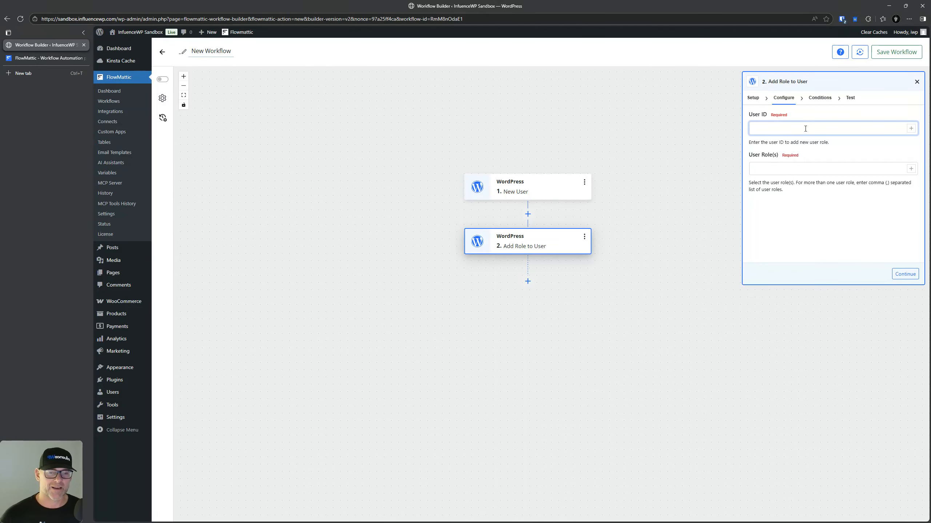
left_click(916, 82)
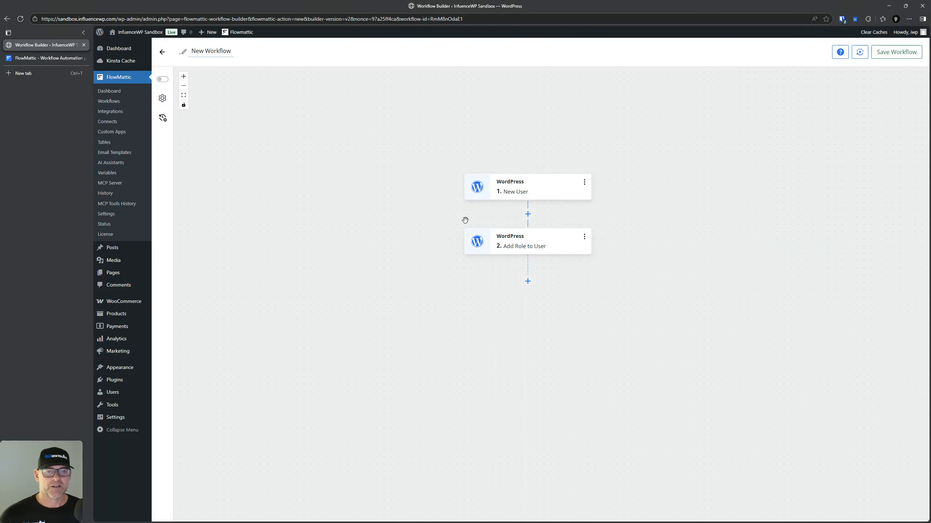
Step: Back out of deleting the Add Role to User step and return to the FlowMattic dashboard
left_click(585, 240)
left_click(624, 334)
left_click(300, 162)
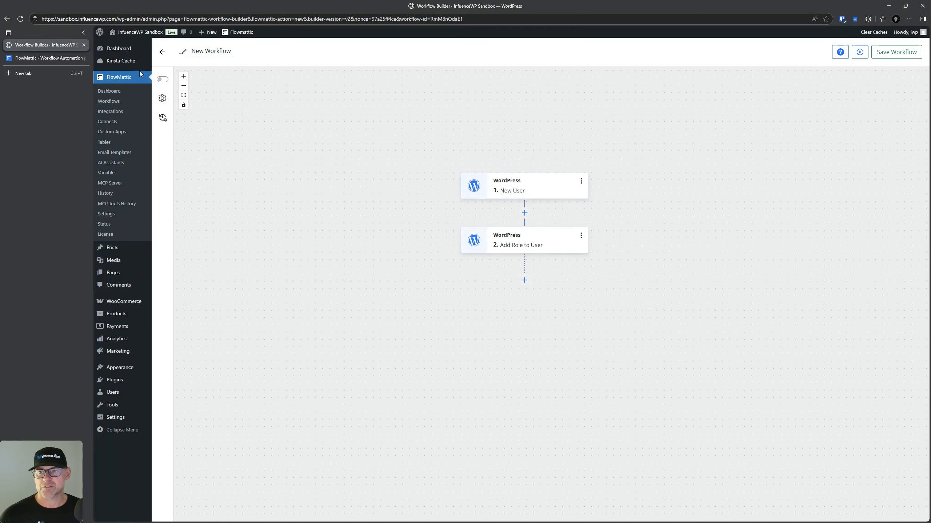
left_click(110, 91)
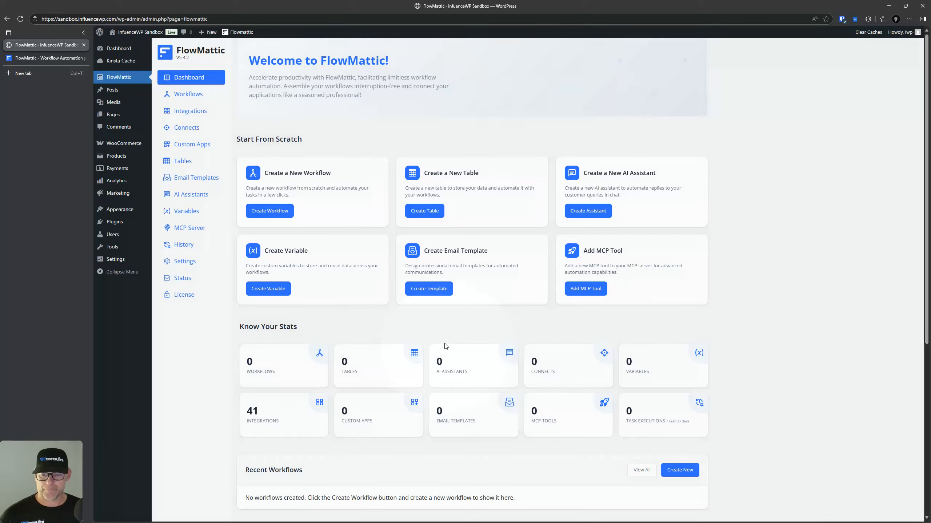
scroll(374, 269, "down", 3)
scroll(373, 269, "down", 4)
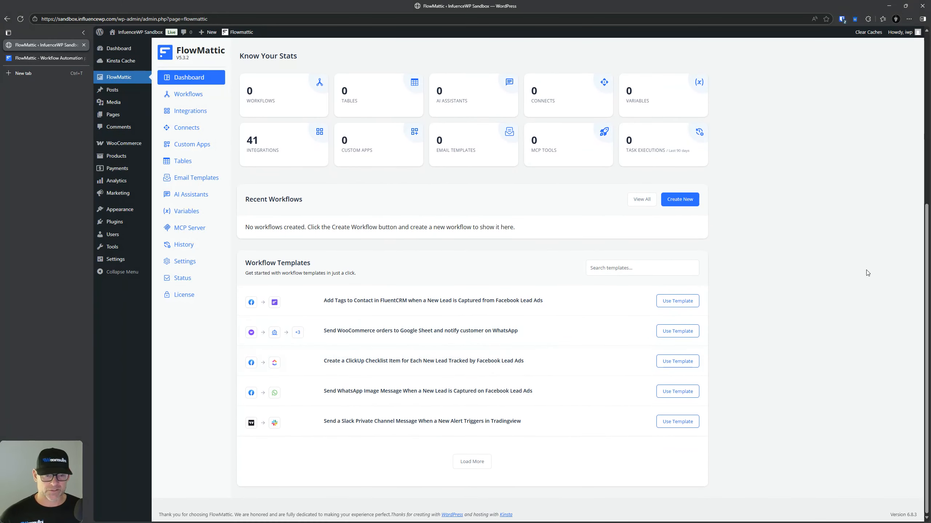
Step: Search the workflow templates for 'wordpress', then for 'woocommece'
left_click(620, 270)
type("word")
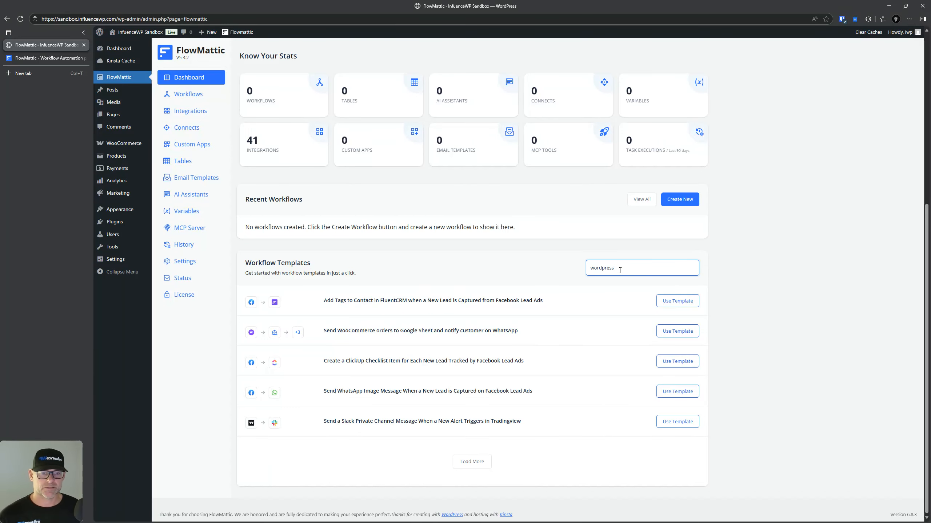
type("press")
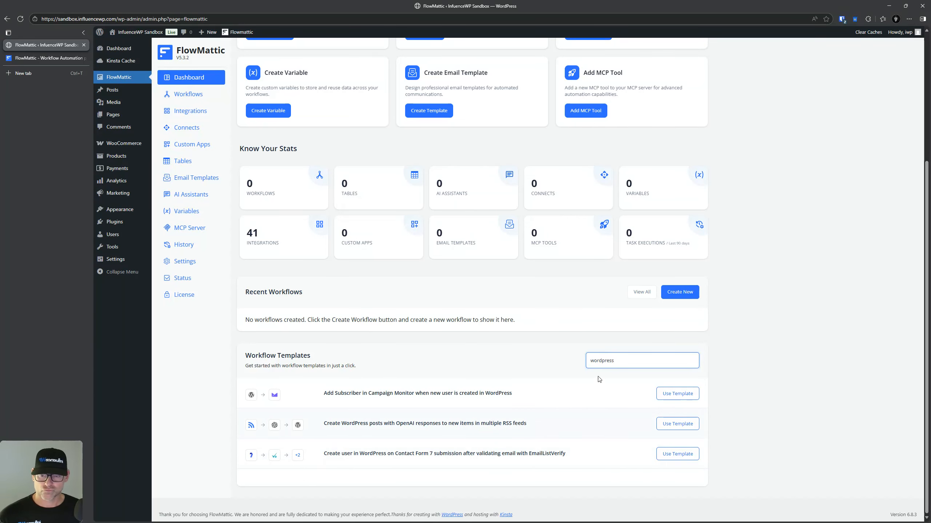
double_click(623, 363)
type("woocommece")
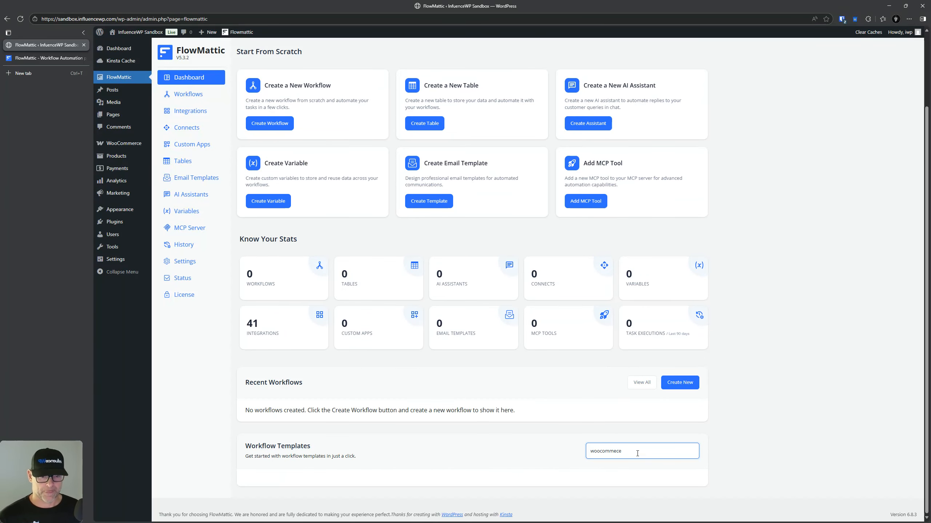
scroll(645, 462, "down", 3)
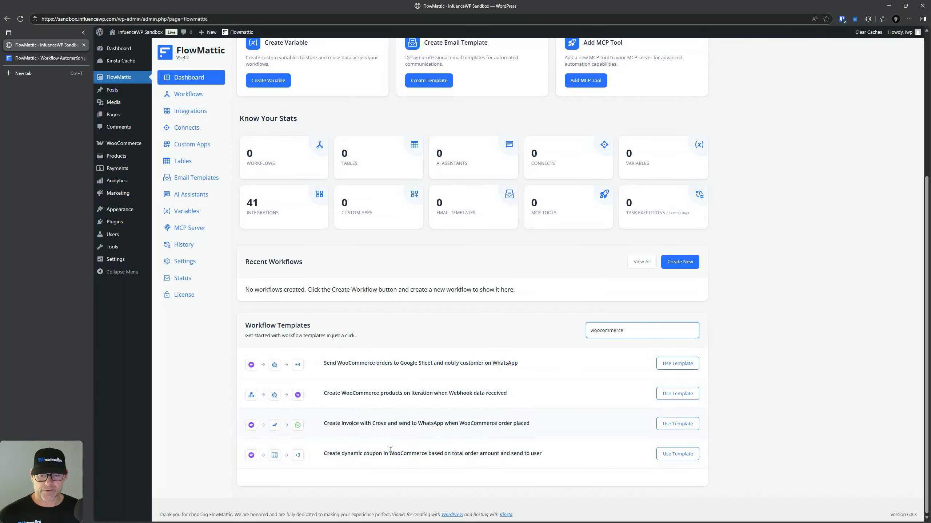
scroll(418, 462, "up", 5)
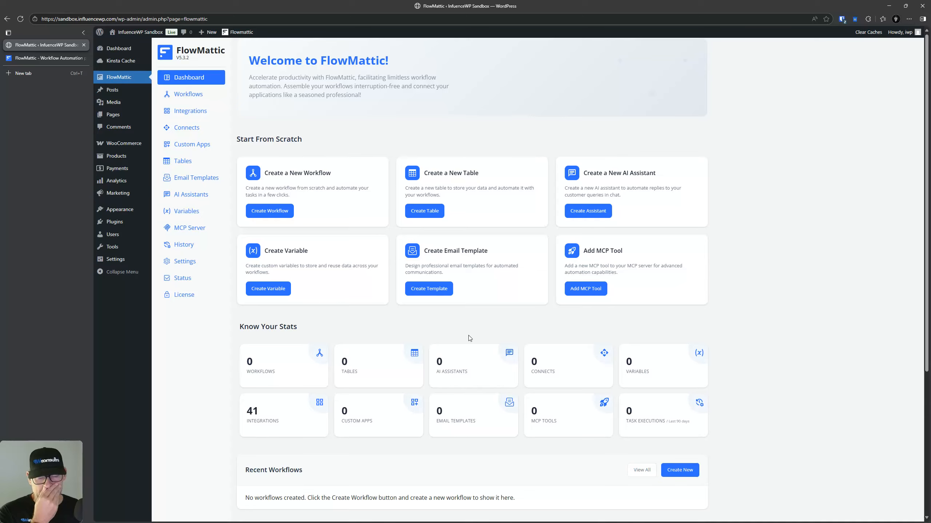
scroll(468, 337, "down", 3)
scroll(472, 343, "down", 3)
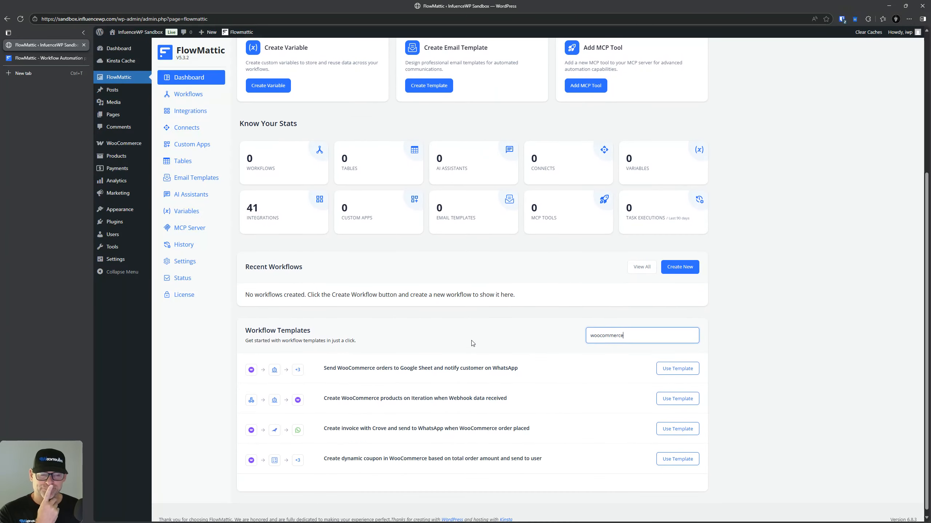
Step: Search 'wordpres' again and use the WordPress-to-Campaign Monitor new-user template
double_click(643, 328)
type("wordpress")
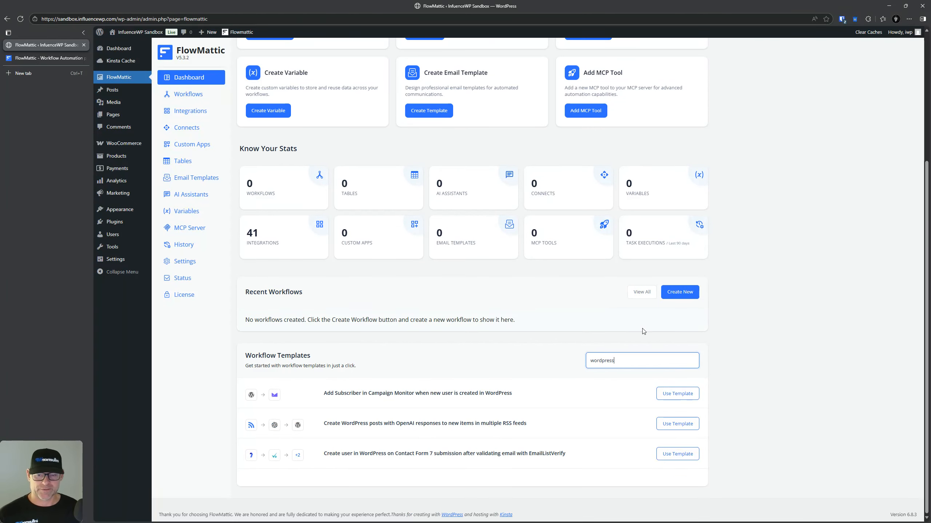
left_click(677, 394)
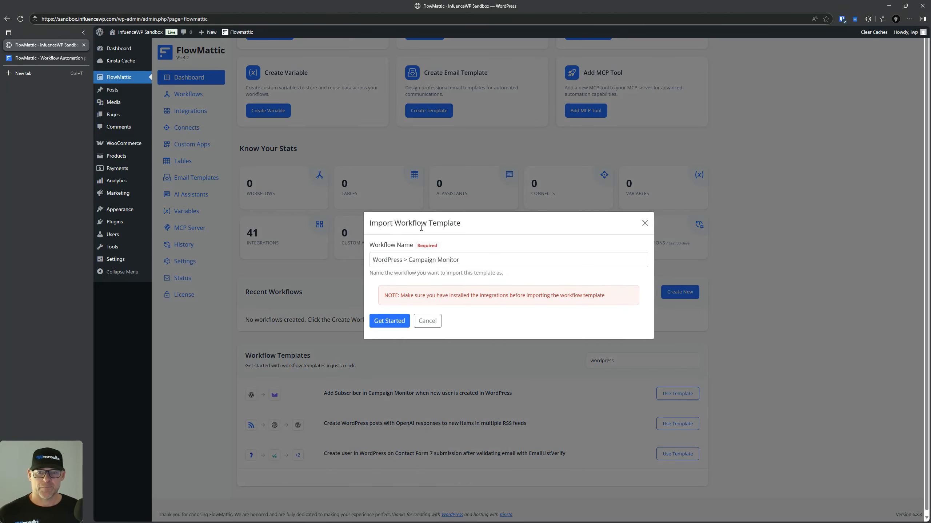
Step: Cancel the 'WordPress > Campaign Monitor' template import and go to the empty Workflows list
left_click(441, 260)
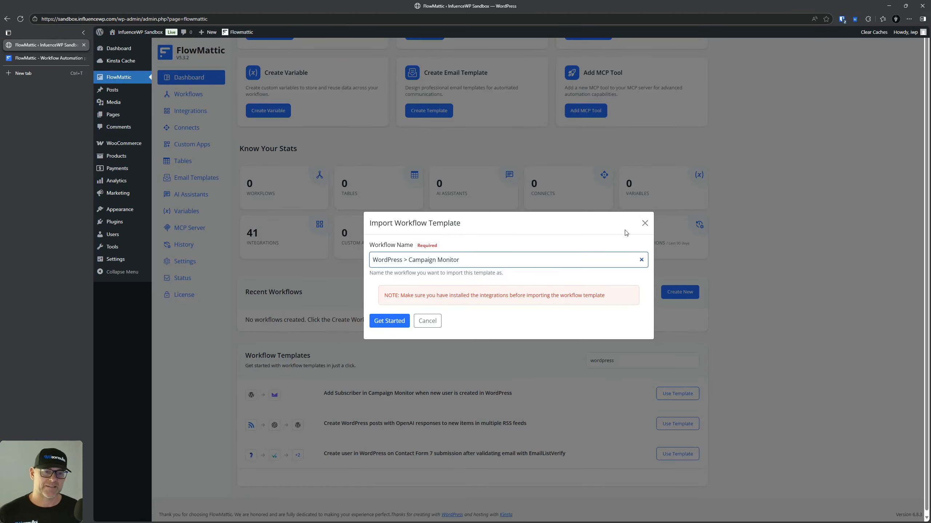
left_click(644, 223)
double_click(602, 361)
scroll(538, 332, "up", 5)
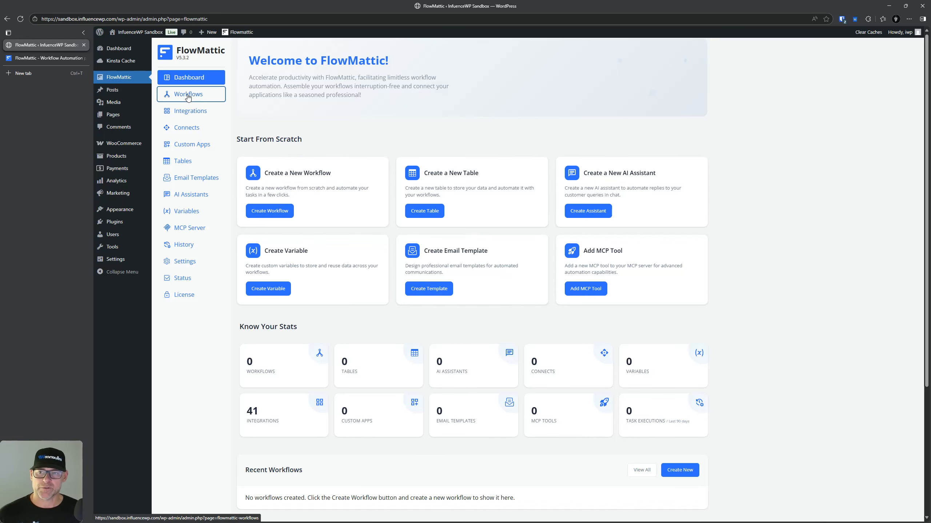
left_click(188, 94)
Step: Create a new workflow and try Plugin Actions as its trigger app, searching events for 'woo'
left_click(669, 55)
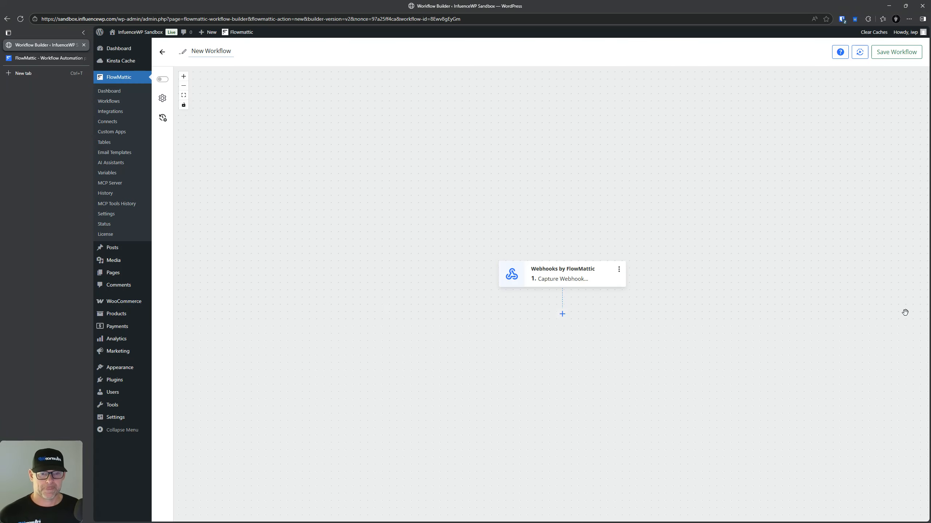
left_click(588, 276)
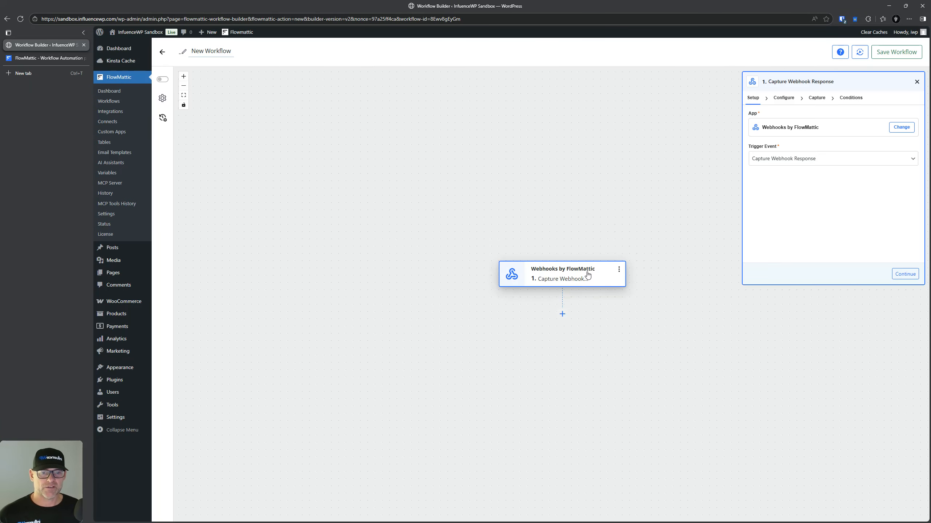
left_click(901, 127)
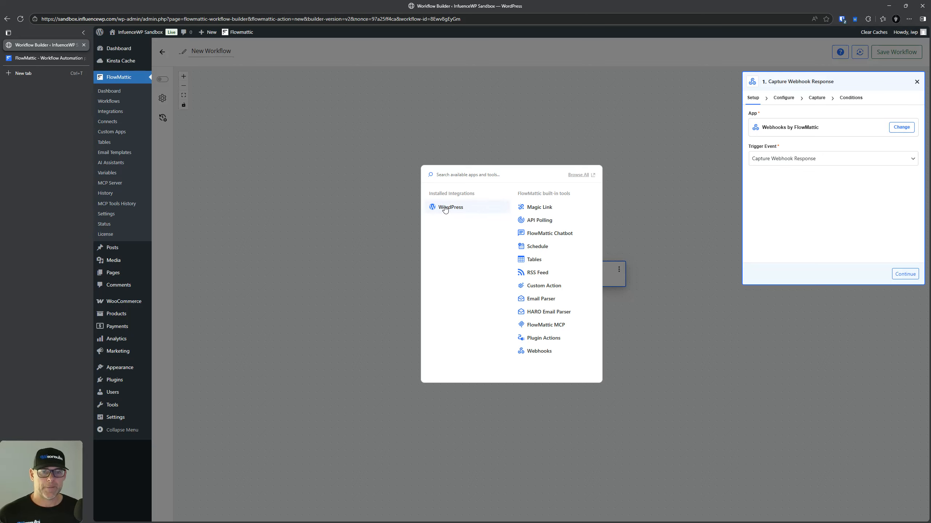
left_click_drag(445, 208, 472, 183)
left_click(474, 175)
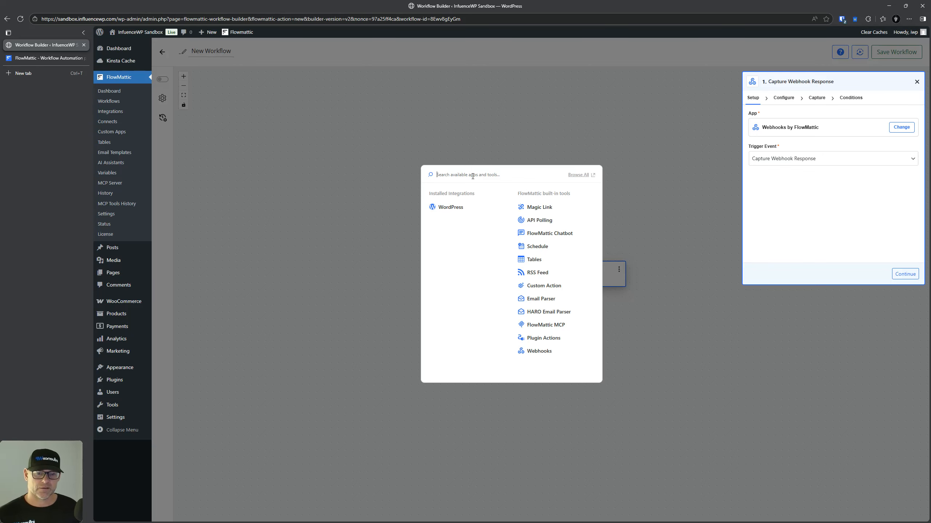
left_click(542, 339)
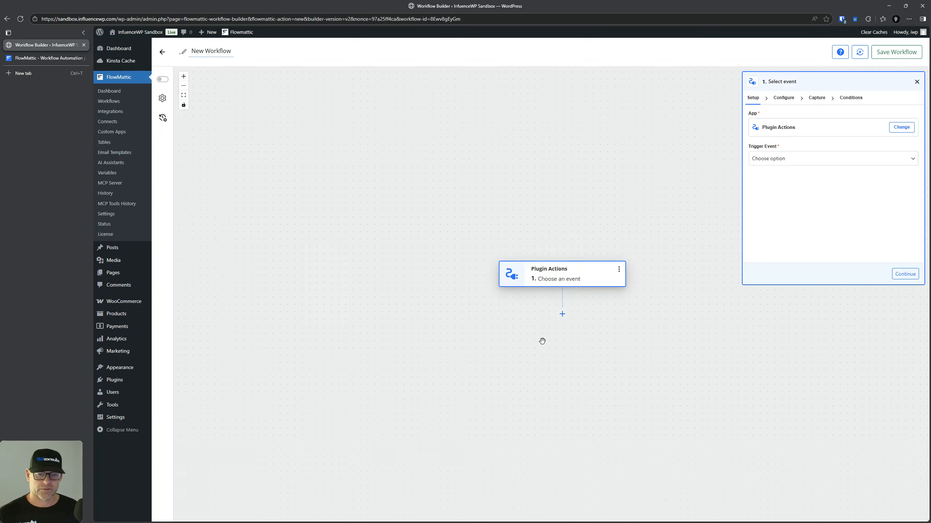
left_click(797, 158)
type("woo")
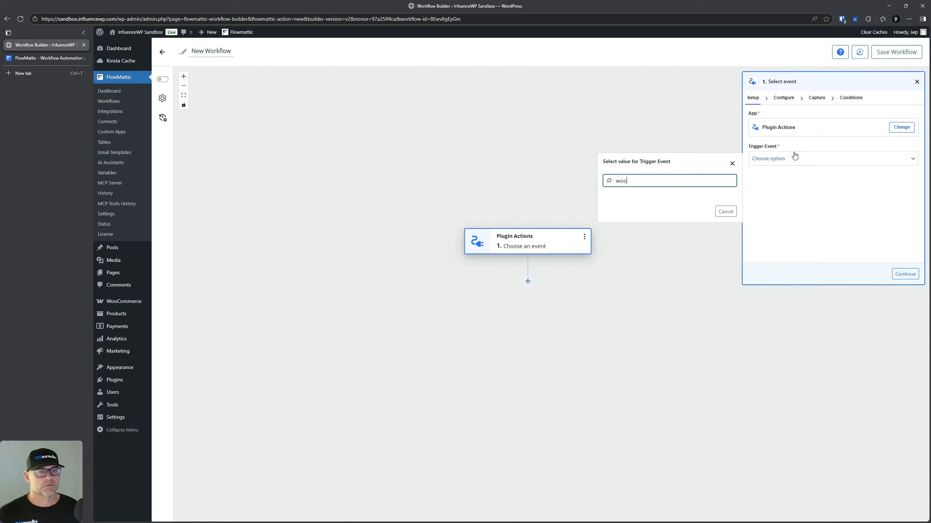
left_click_drag(565, 234, 565, 236)
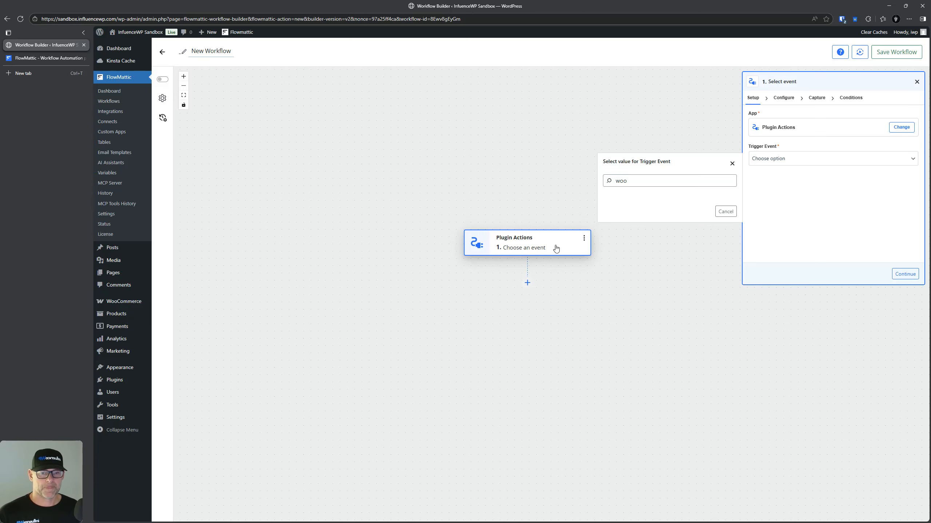
left_click(556, 248)
left_click(584, 240)
left_click(570, 243)
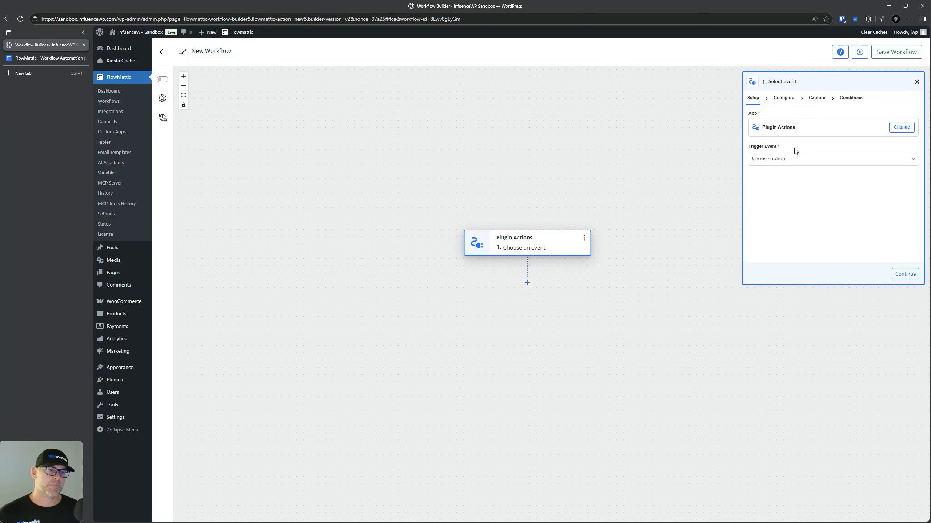
Step: Change the trigger to WordPress New User, continue to testing, and start adding a next step
left_click(901, 127)
left_click(453, 207)
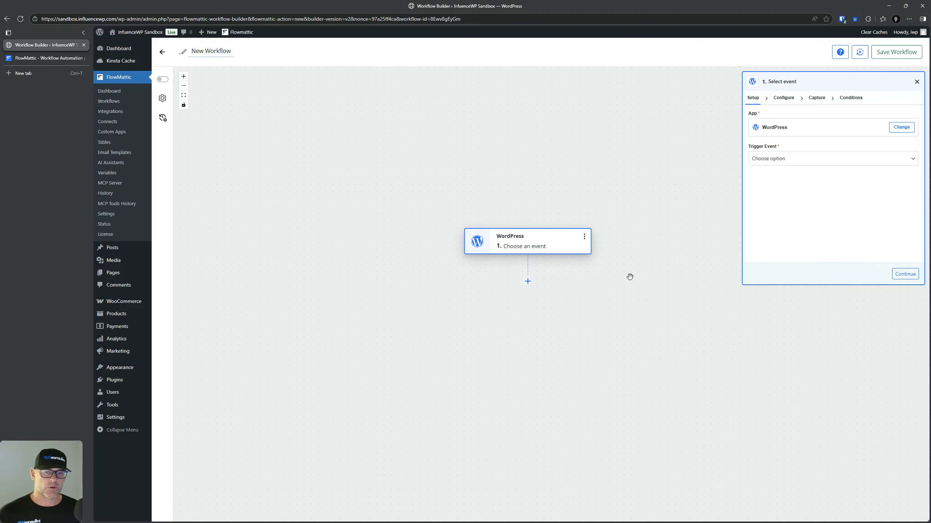
left_click(795, 159)
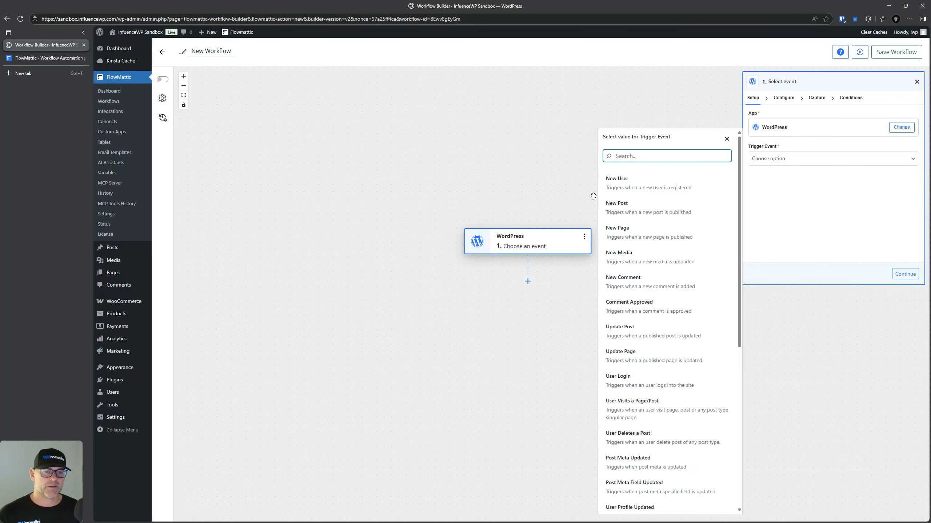
left_click(630, 180)
left_click(786, 98)
left_click(819, 98)
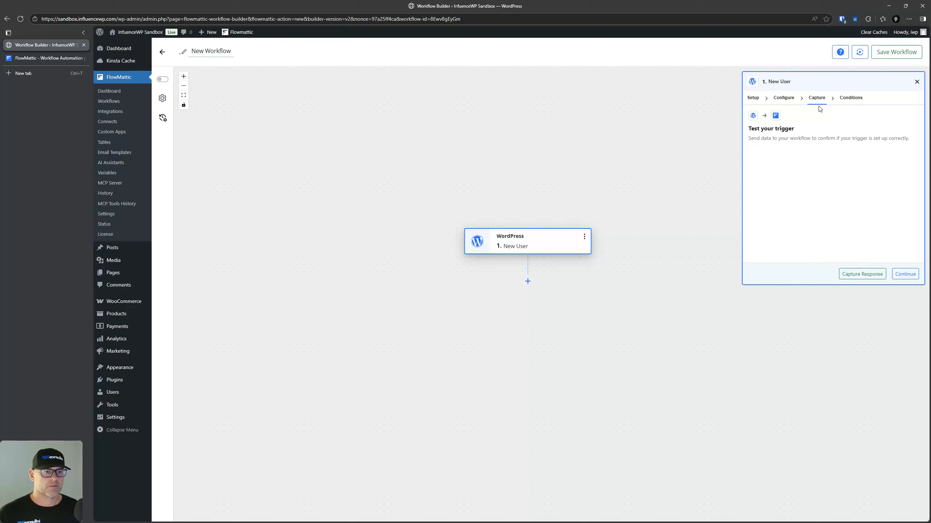
left_click(528, 281)
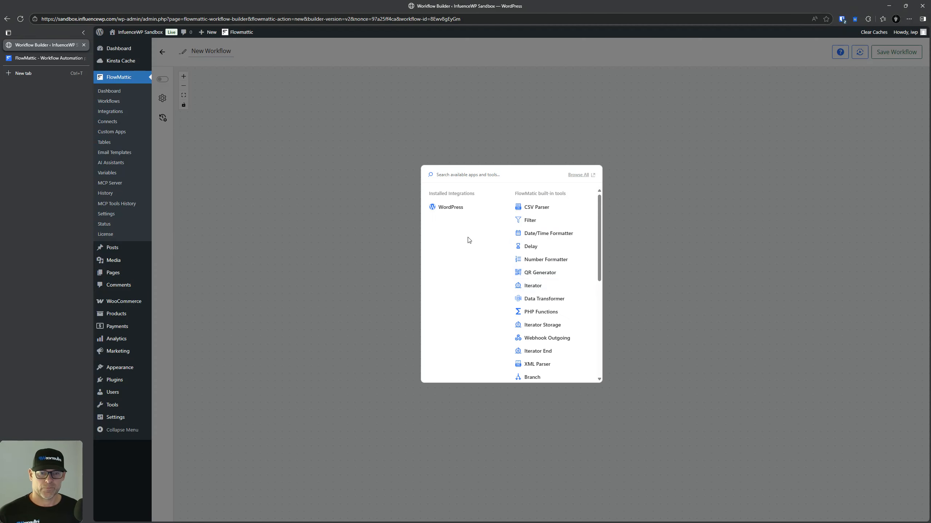
Step: Make the second step a WordPress action with the Add Role to User event
left_click(448, 208)
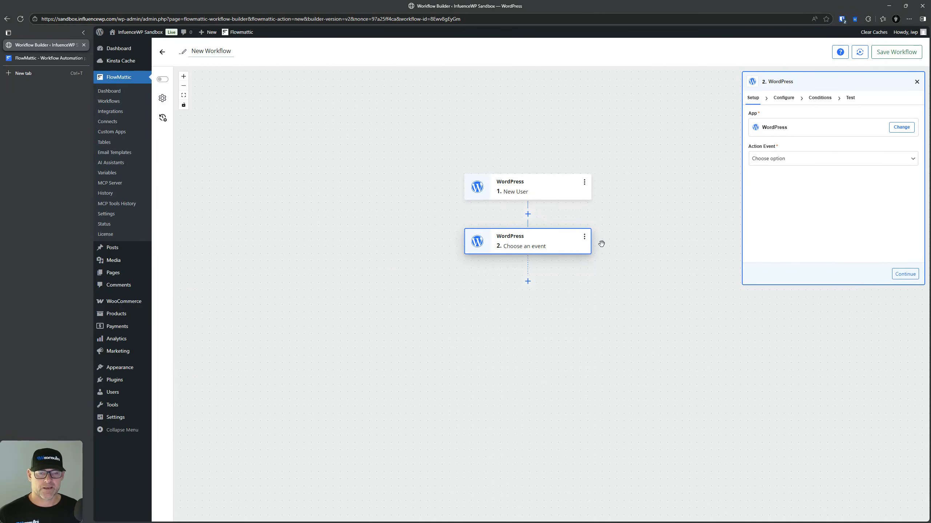
left_click(792, 158)
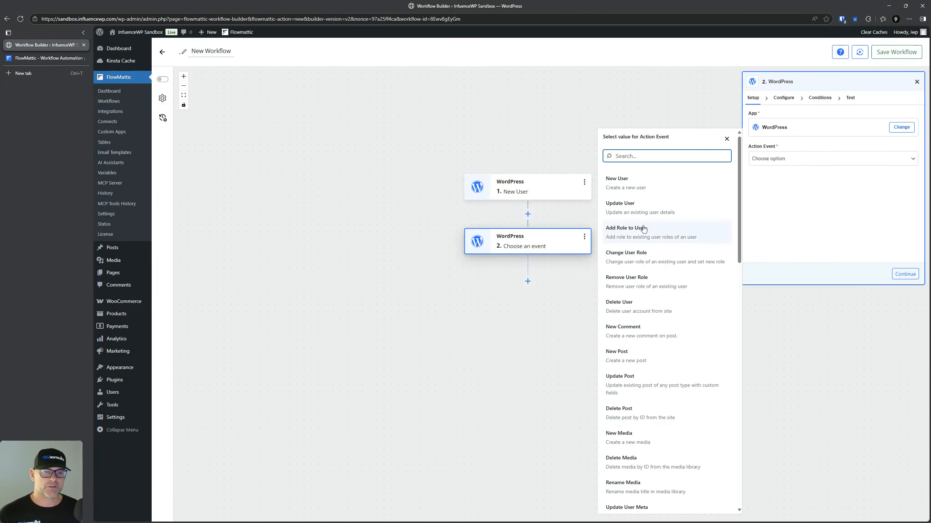
left_click(645, 263)
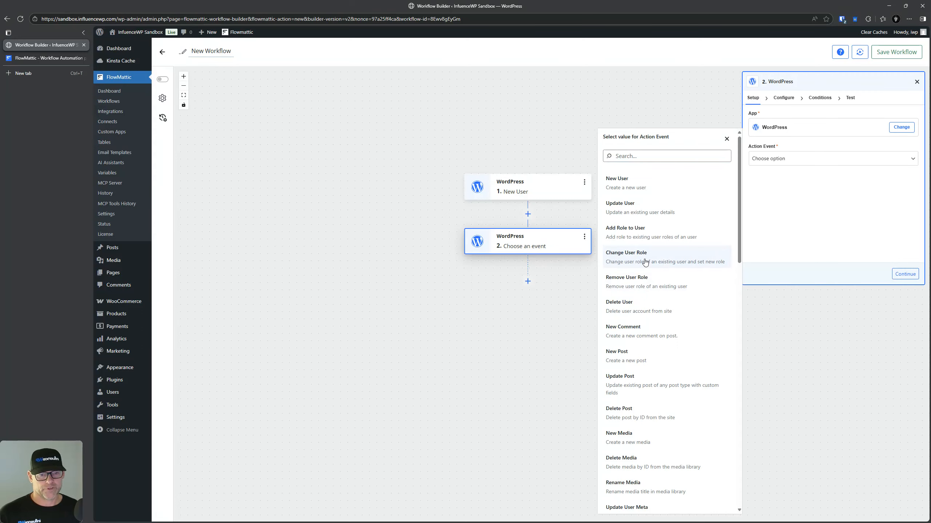
left_click(648, 230)
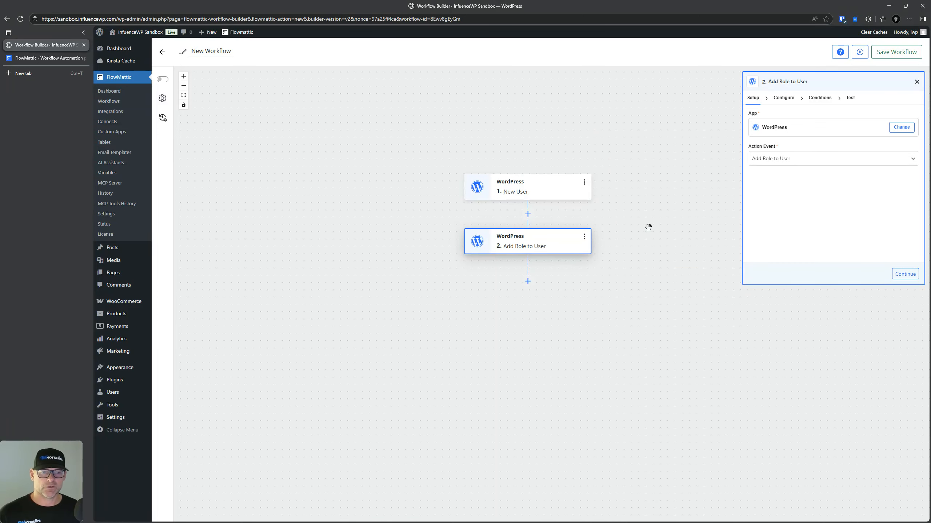
left_click(781, 165)
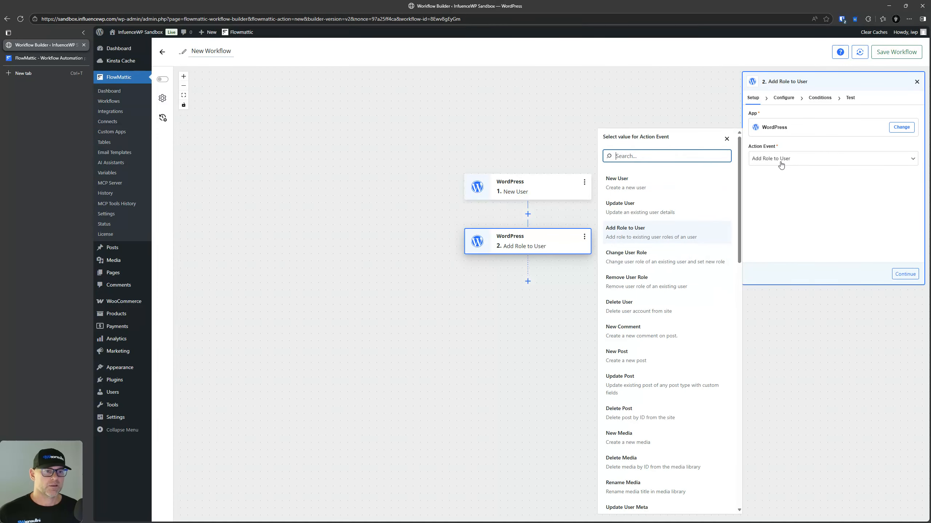
left_click(784, 102)
Step: Start mapping User ID from the New User data, then reopen the New User trigger
left_click(778, 130)
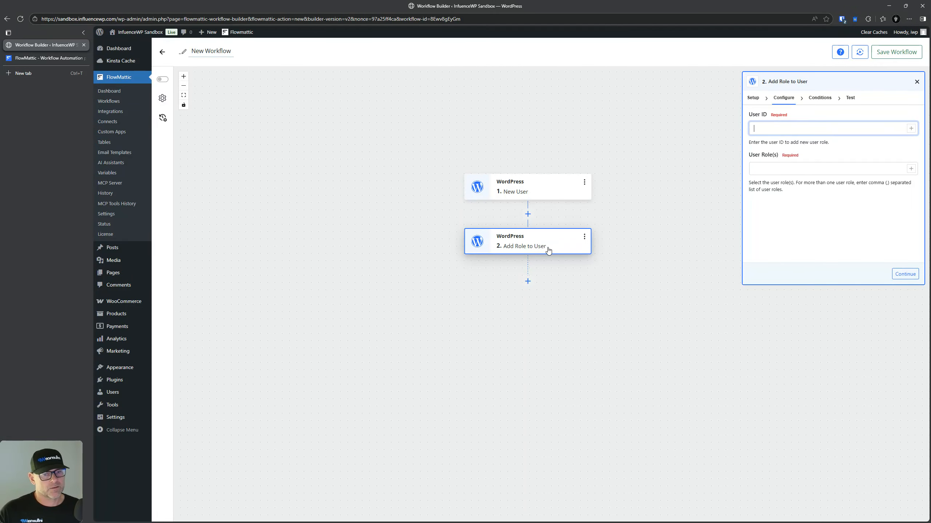
left_click(911, 128)
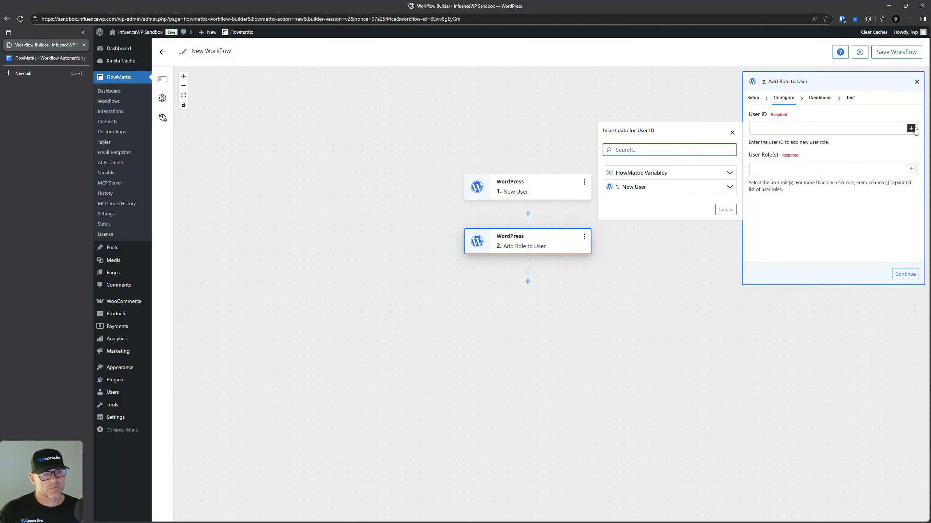
left_click(731, 188)
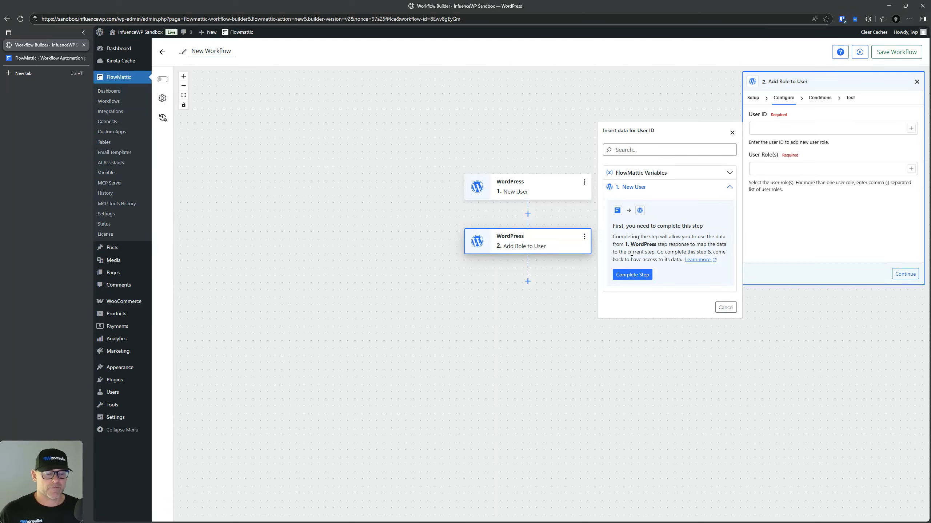
left_click(641, 275)
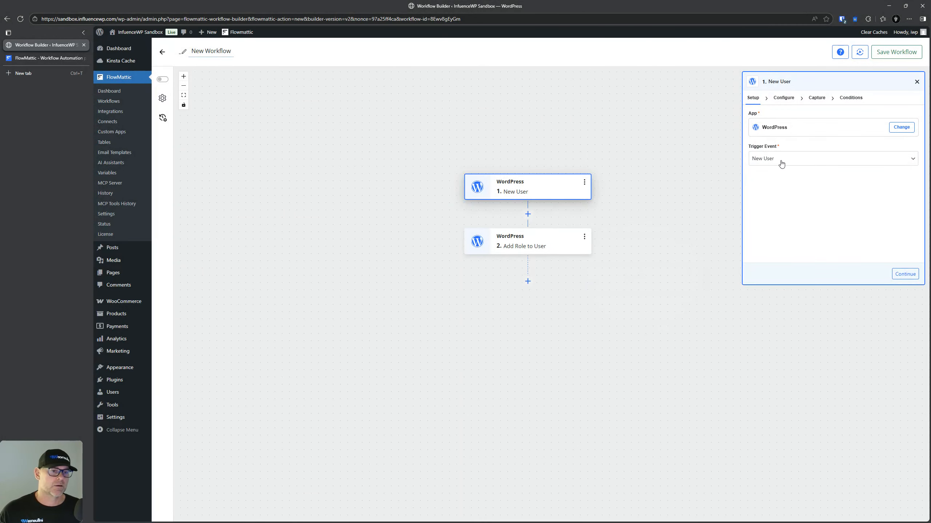
Step: Move the New User trigger from Configure to Capture and start Capture Response
left_click(790, 99)
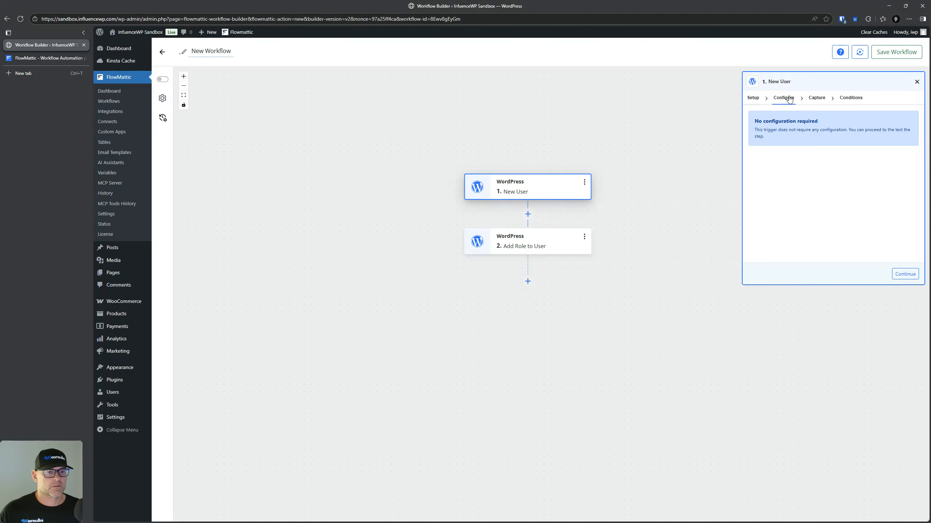
left_click(822, 101)
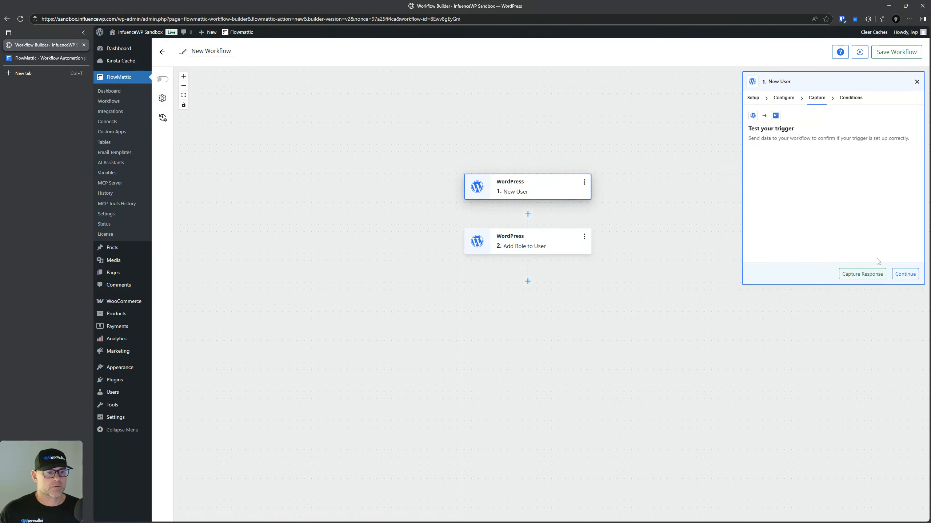
left_click(861, 273)
left_click(786, 97)
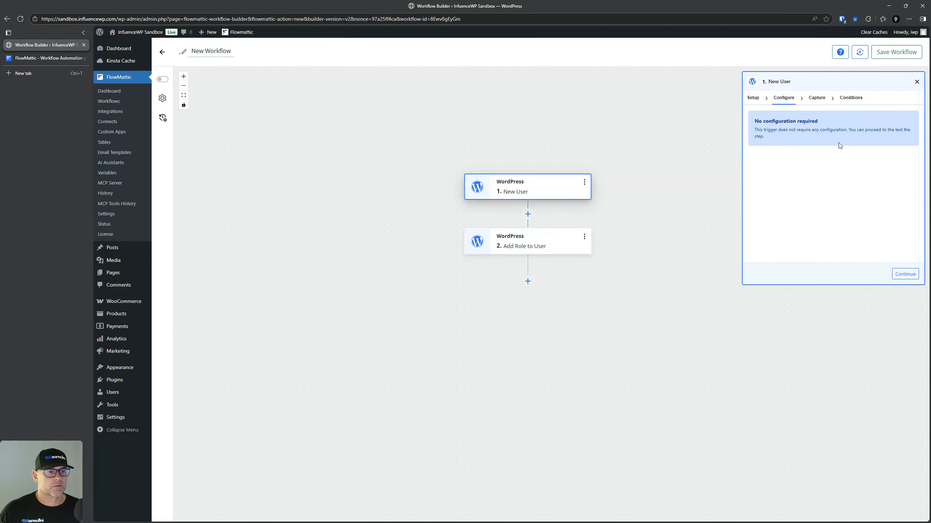
left_click(905, 274)
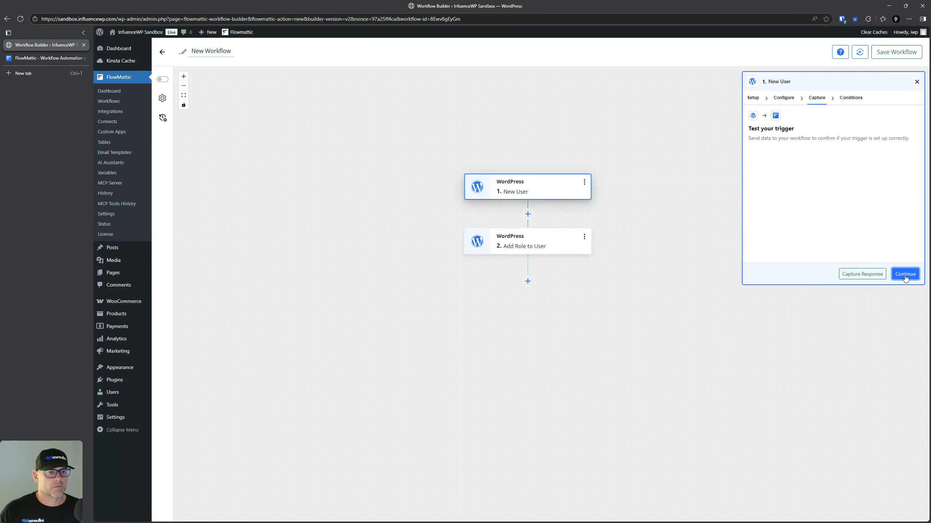
left_click(861, 275)
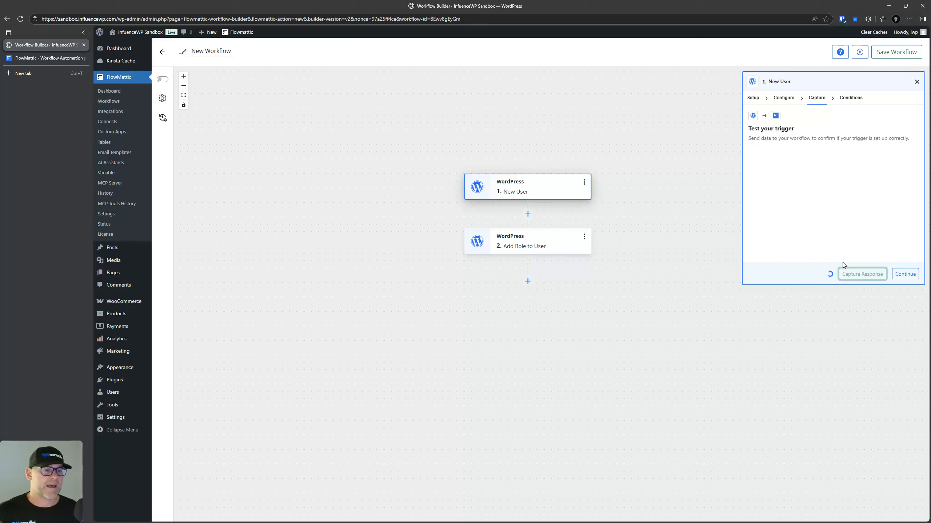
left_click(866, 275)
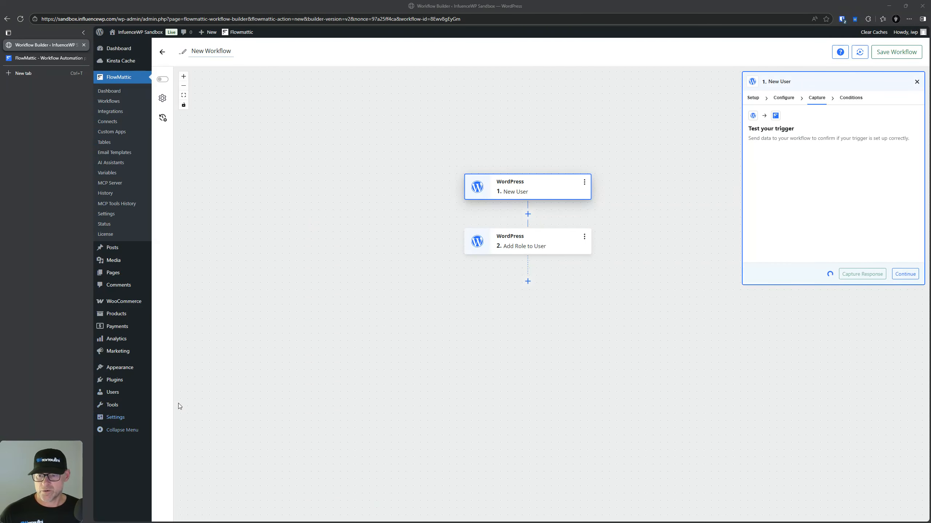
Step: Open WordPress's Add User page in a new browser tab
mouse_move(117, 397)
right_click(167, 404)
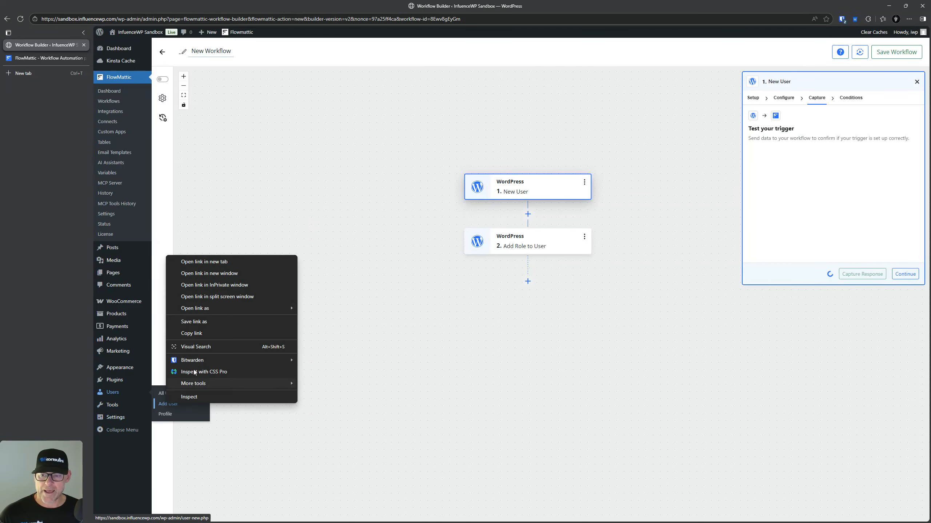
left_click(218, 262)
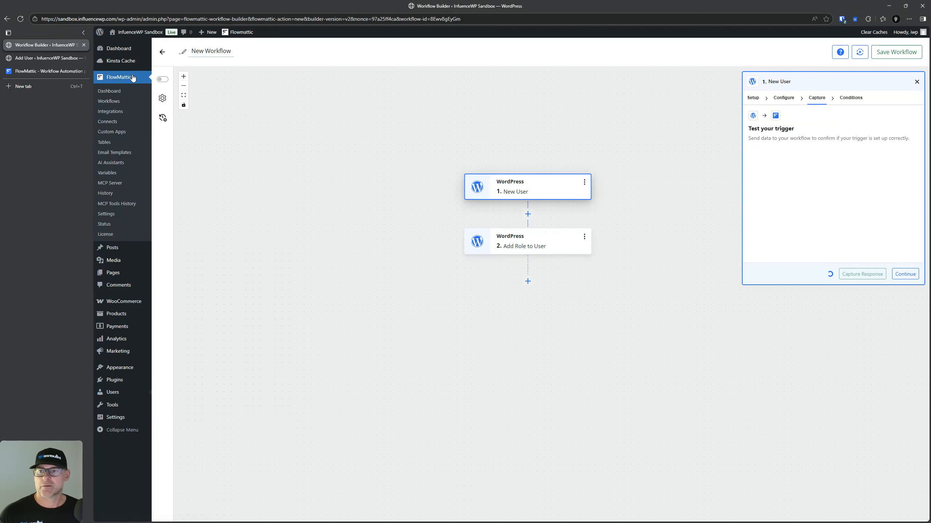
left_click(40, 57)
Step: Add user 'test' with a test e-mail and no notification, then return to the builder
left_click(263, 84)
type("test")
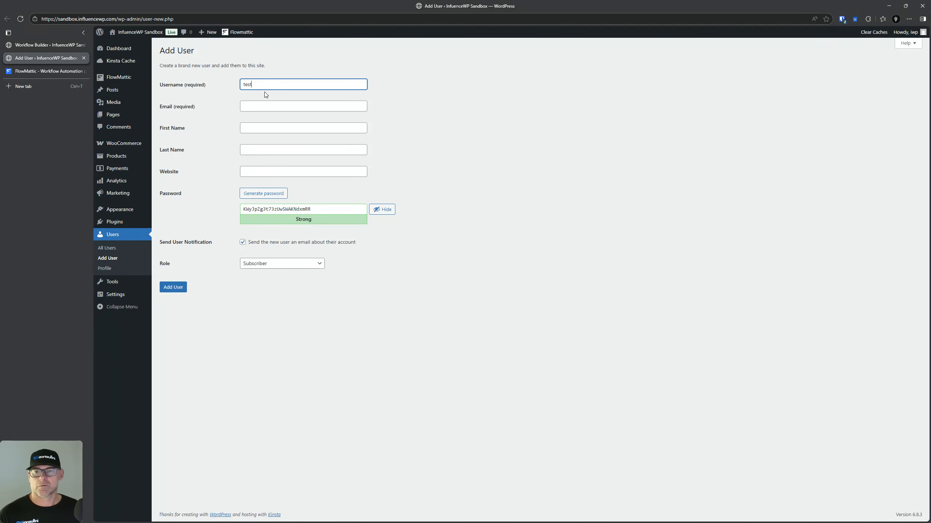
left_click(243, 242)
left_click(253, 108)
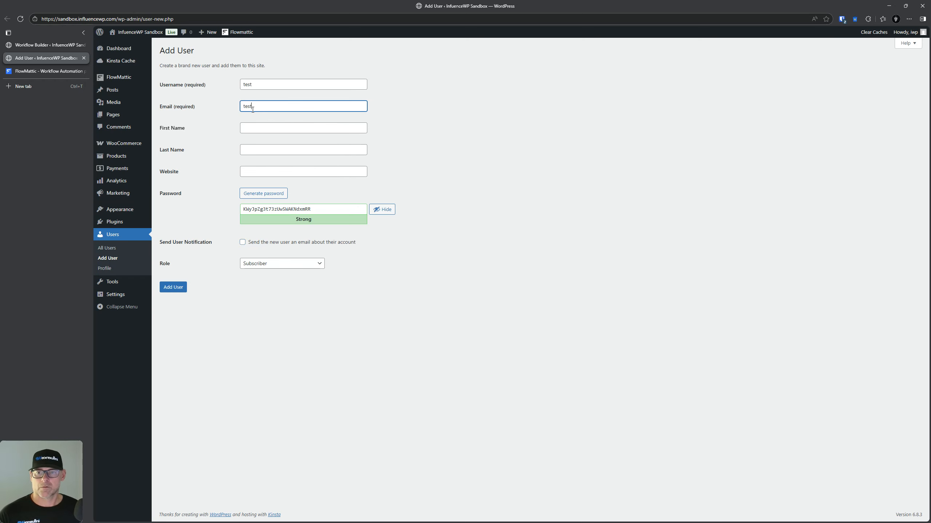
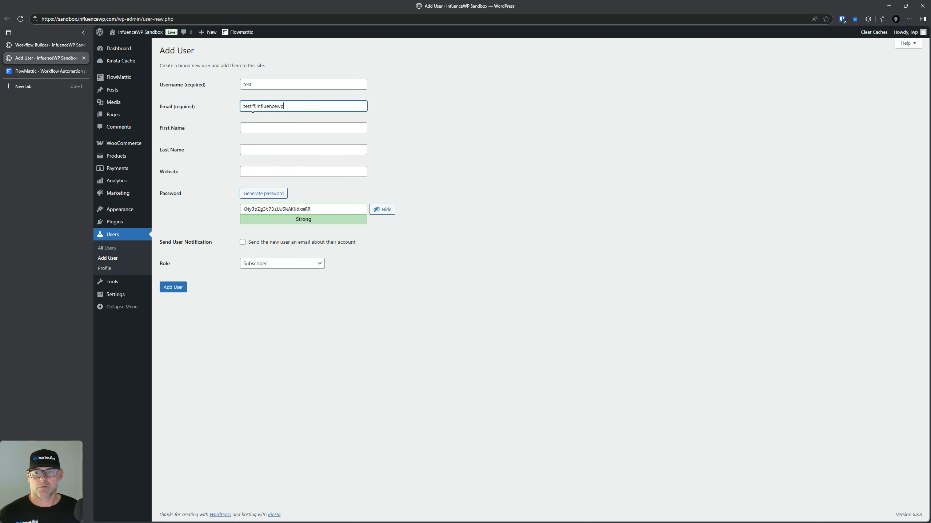
left_click(173, 288)
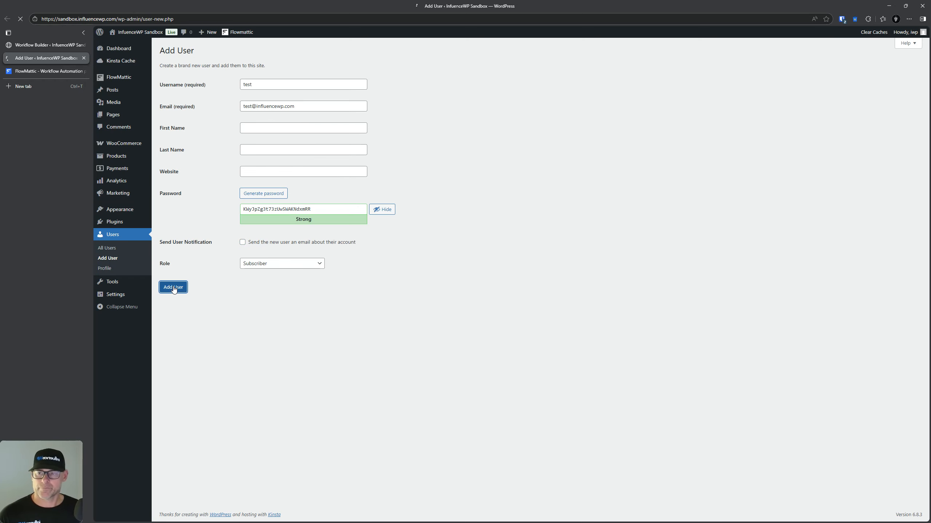
left_click(45, 44)
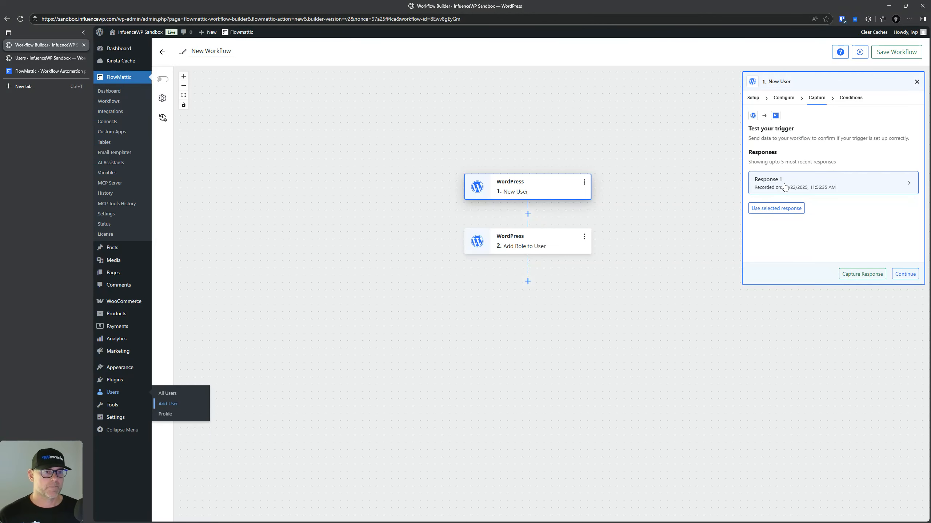
Step: Pass the New User trigger's Conditions with conditional execution off, then Save & Close it
key("ctrl")
key("ctrl")
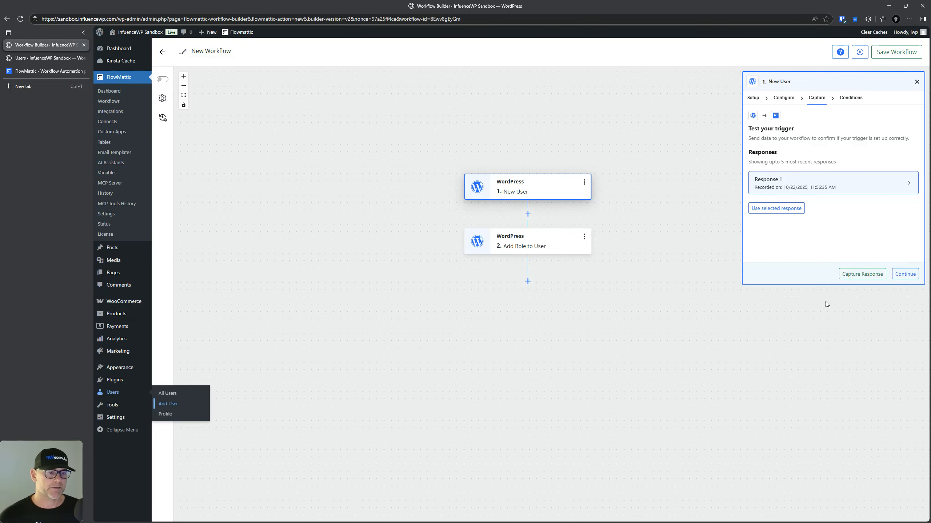
left_click(904, 275)
left_click(813, 131)
left_click(813, 132)
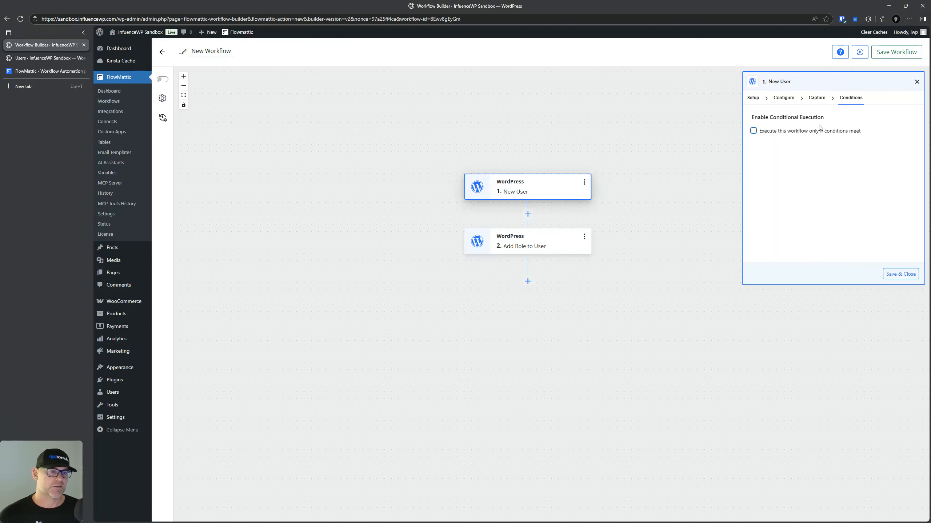
left_click(901, 274)
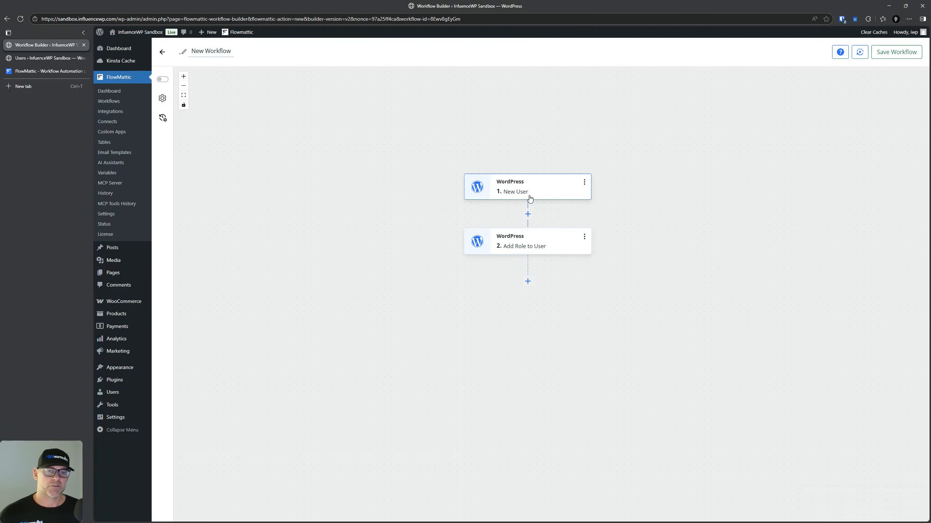
Step: Open the Add Role to User step's configuration fields
left_click(540, 239)
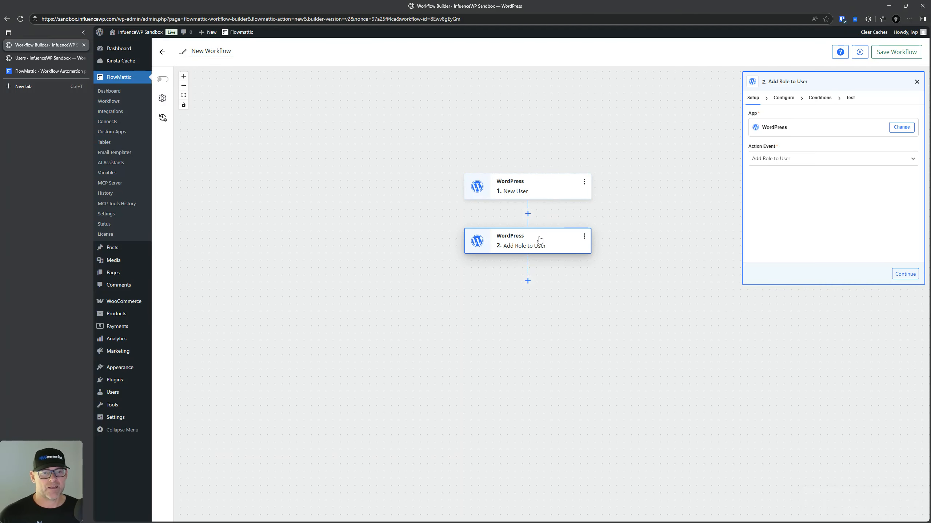
left_click(784, 97)
left_click(785, 125)
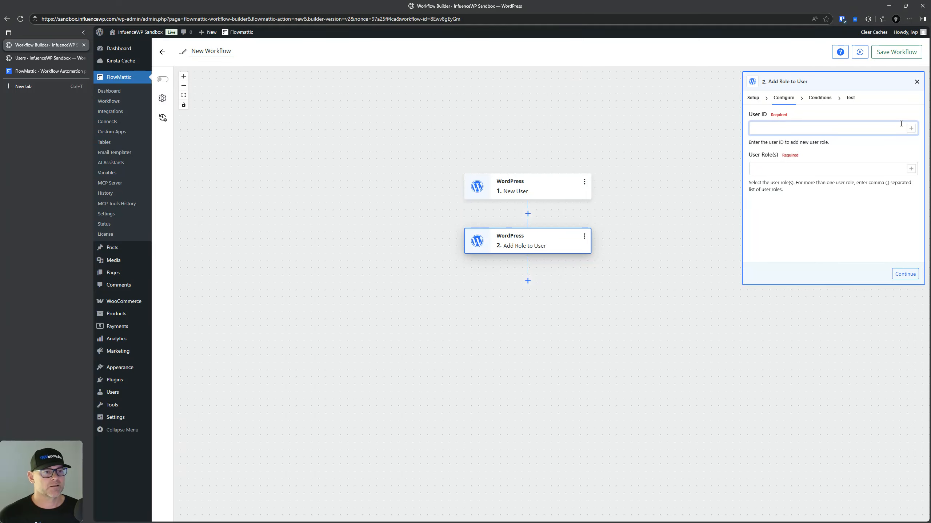
Step: Map the new user's user_id into User ID and set User Role(s) to author
left_click(911, 129)
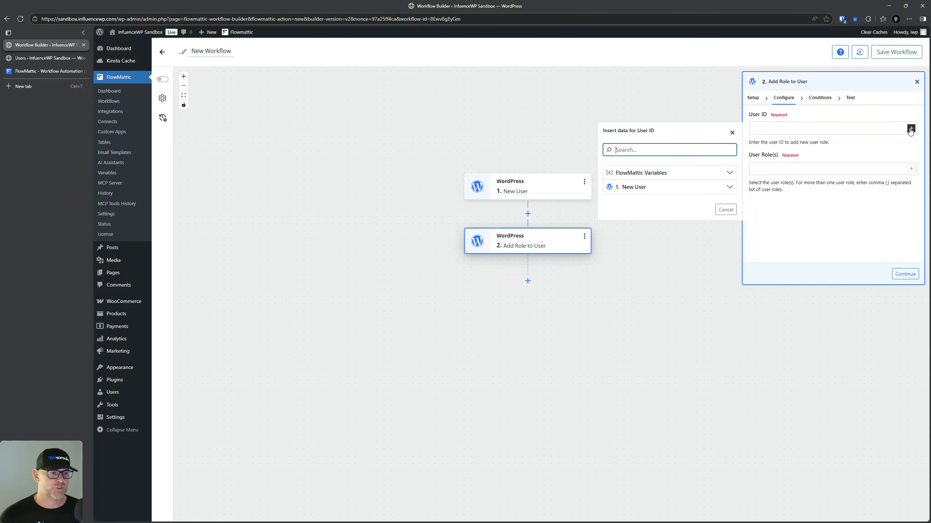
left_click(730, 187)
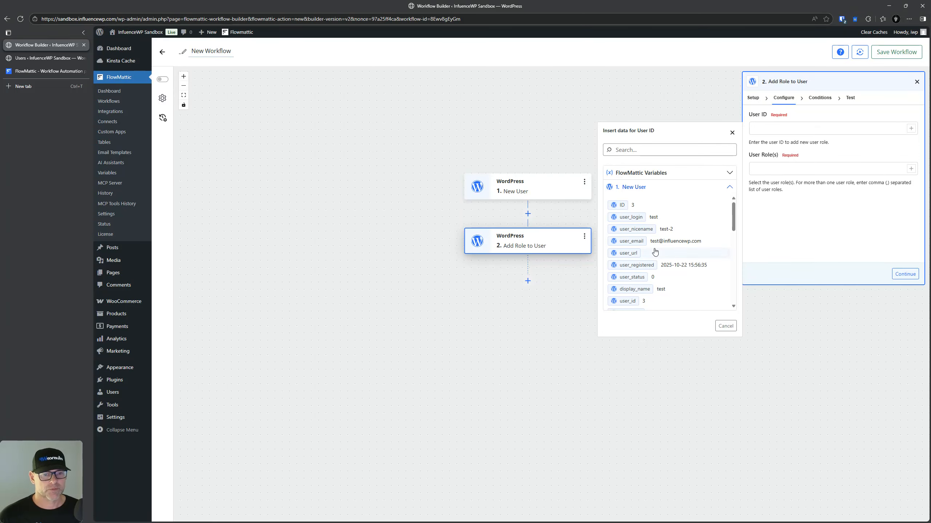
left_click(627, 301)
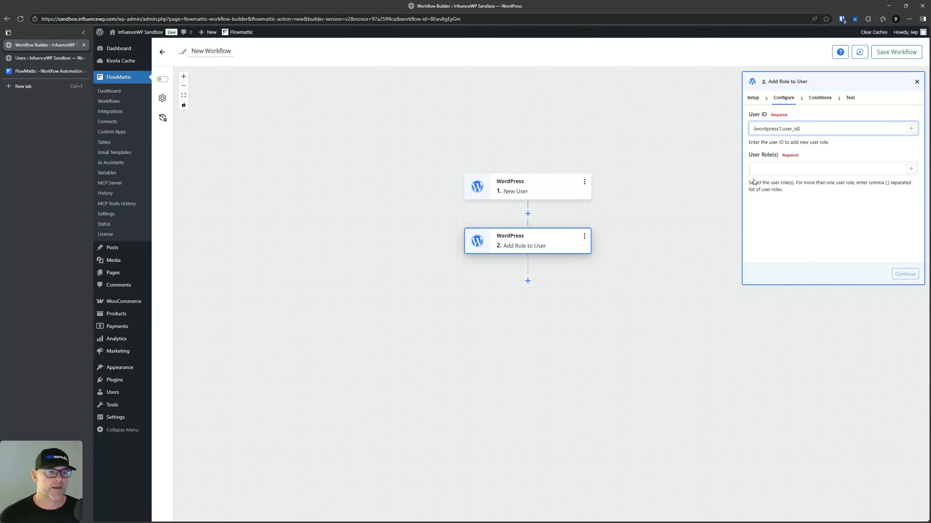
left_click(911, 169)
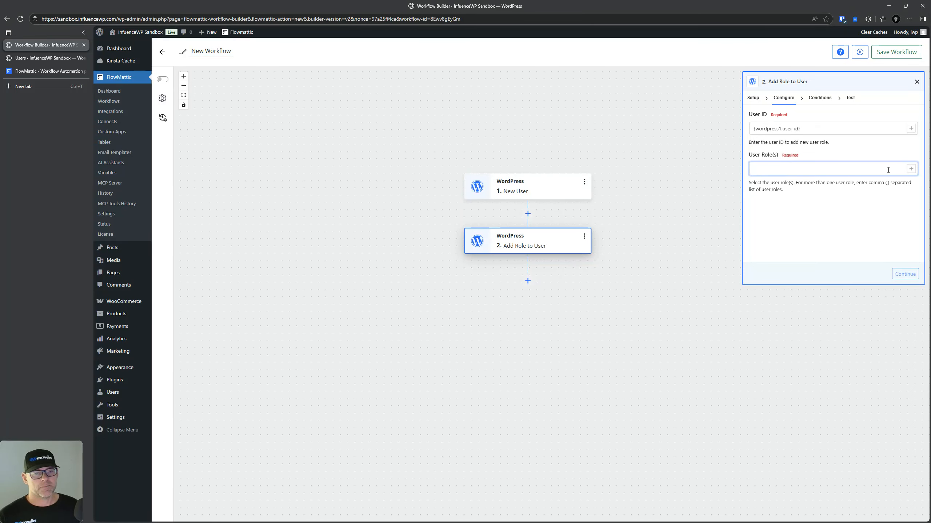
type("author")
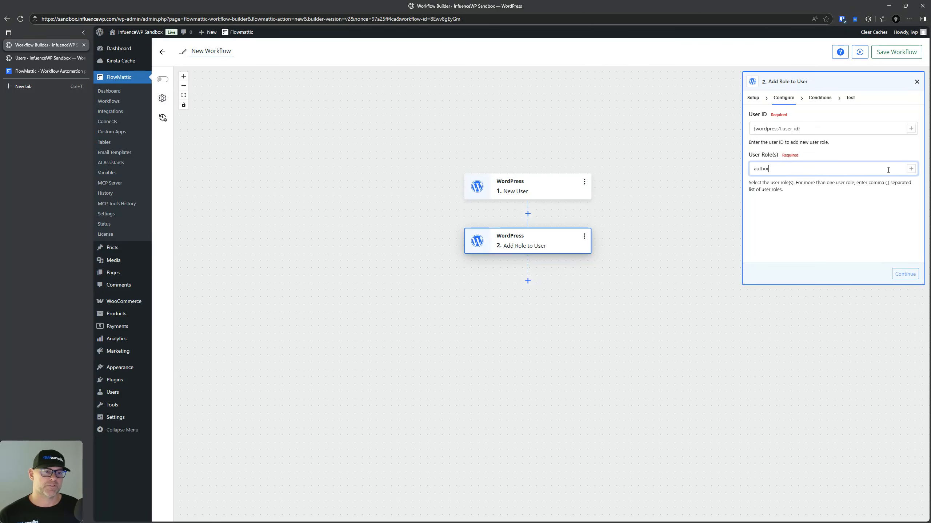
double_click(863, 166)
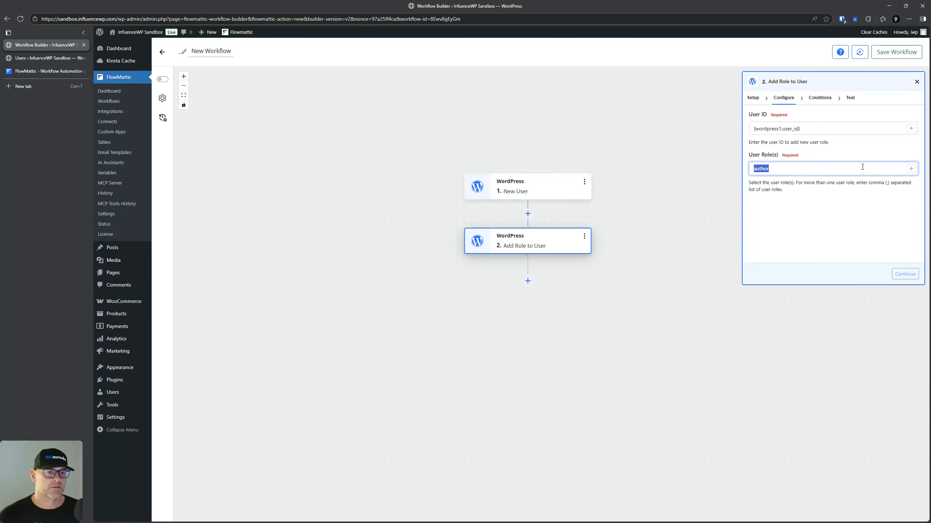
key("BackSpace")
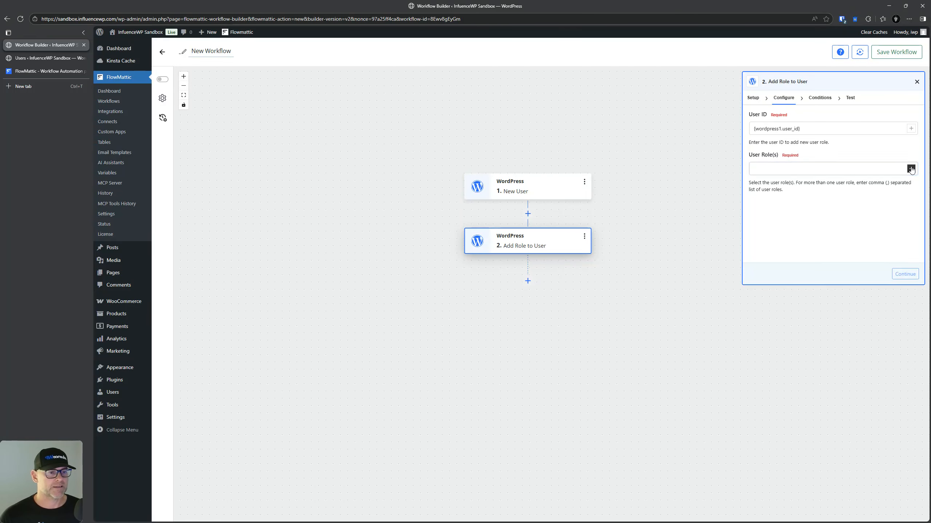
left_click(911, 169)
left_click(665, 219)
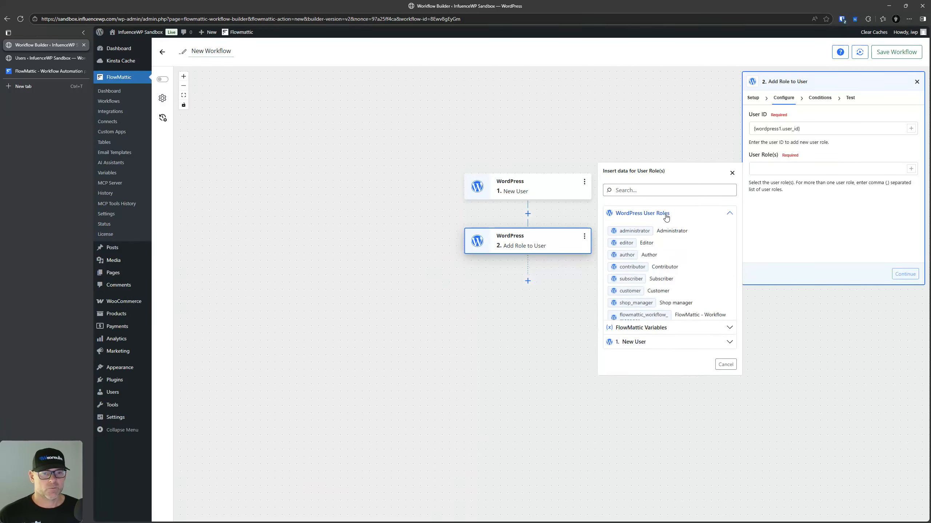
left_click(624, 256)
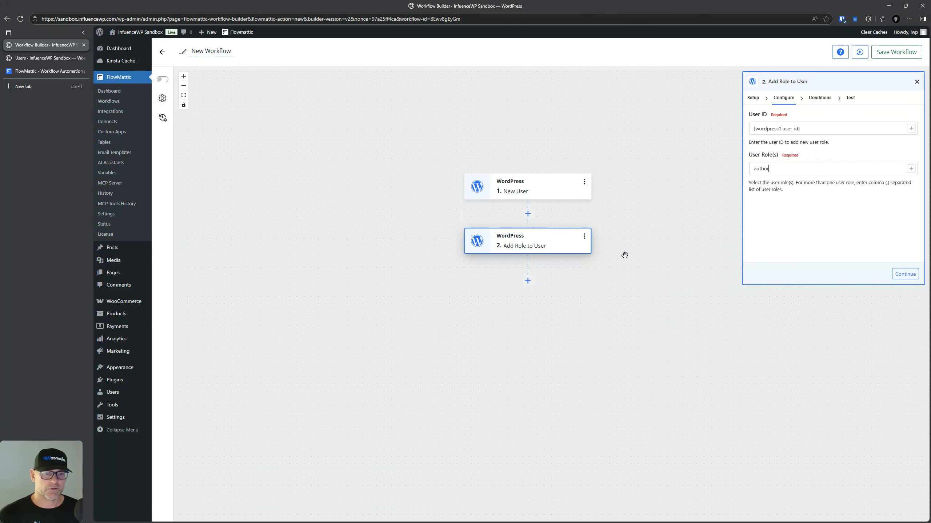
Step: Test the Add Role to User step, save & close it, and save the workflow
left_click(903, 275)
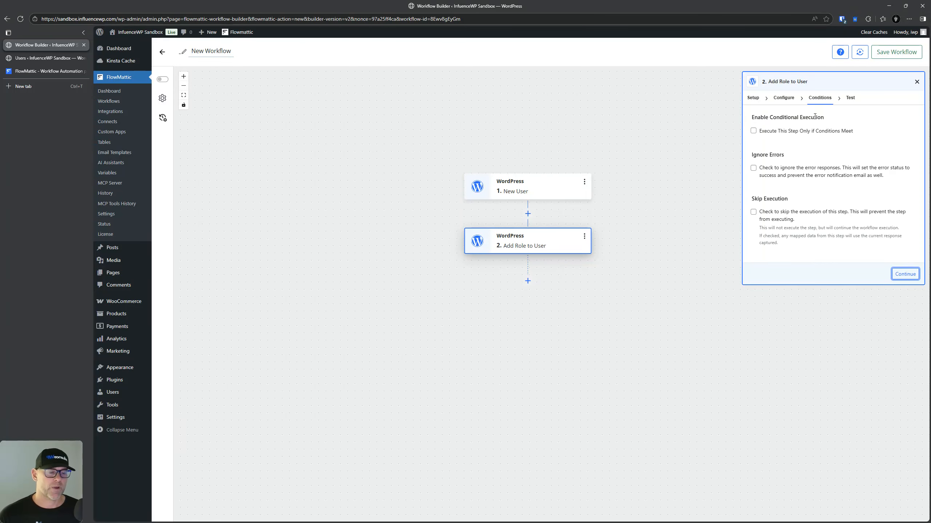
left_click(904, 274)
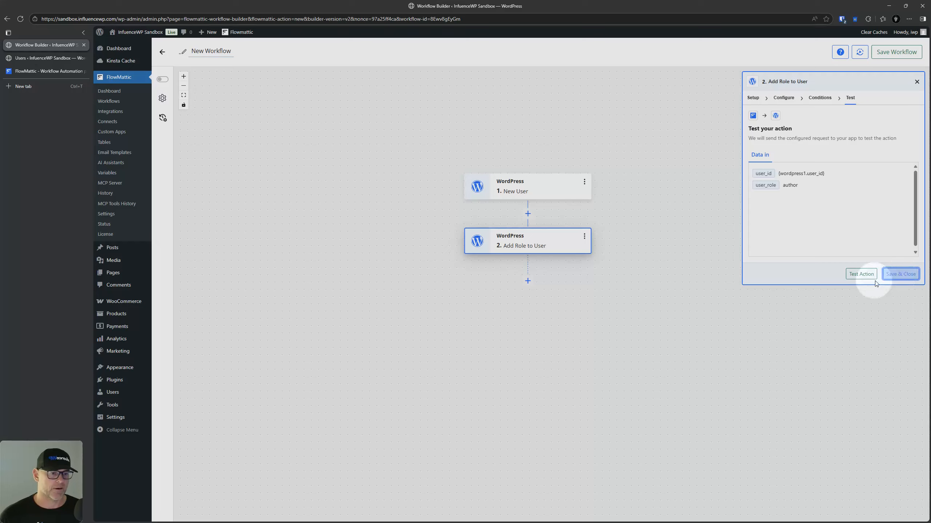
left_click(864, 275)
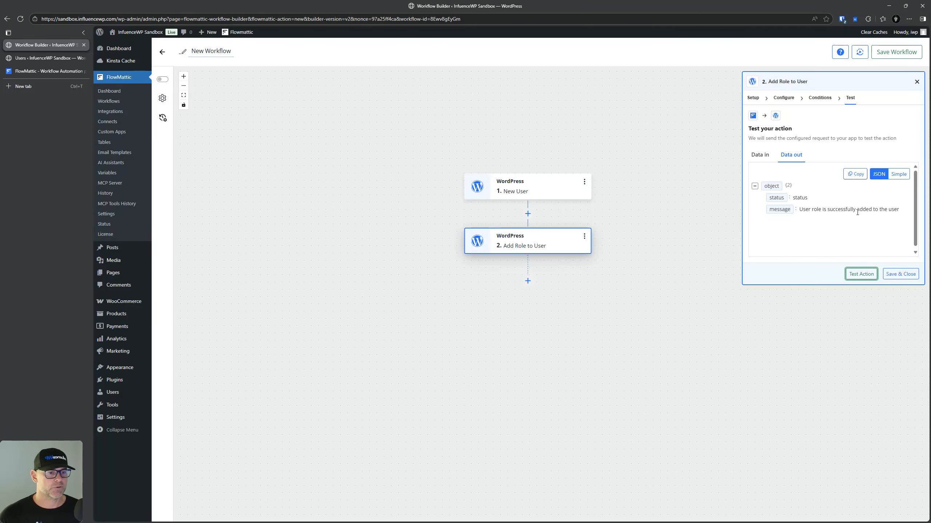
left_click(894, 275)
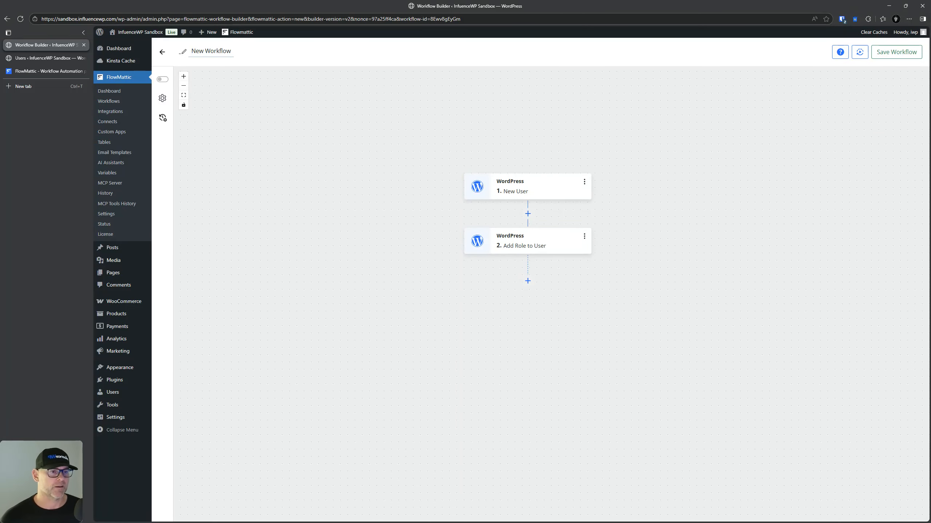
left_click(896, 52)
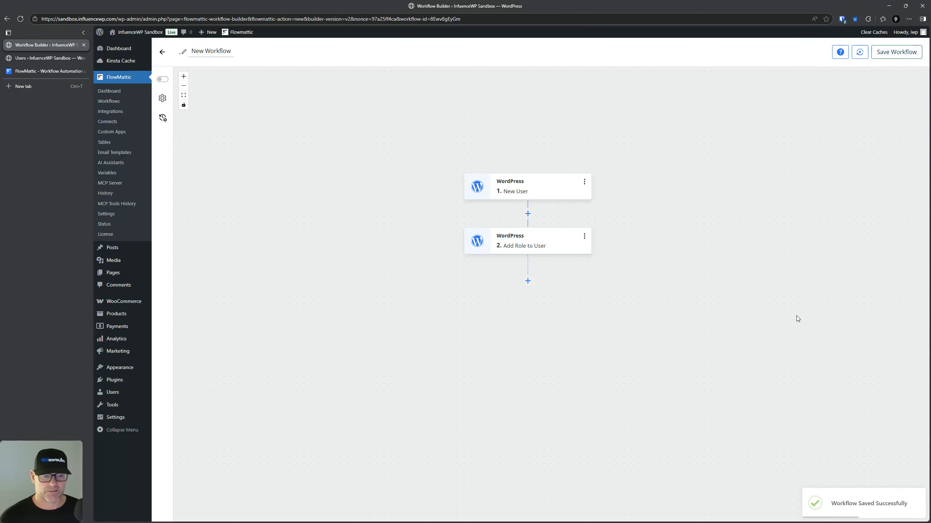
Step: Open WordPress's Add User form in a new tab
mouse_move(118, 396)
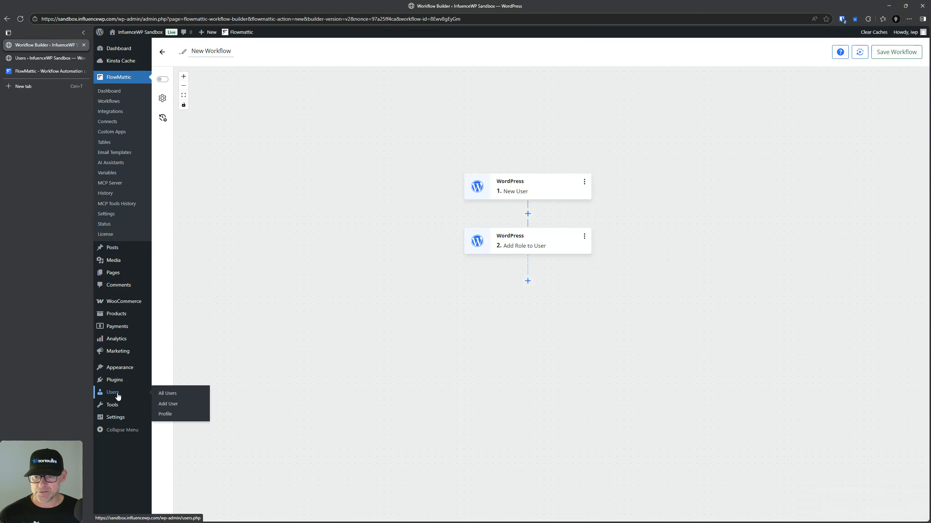
right_click(172, 404)
left_click(216, 261)
left_click(47, 58)
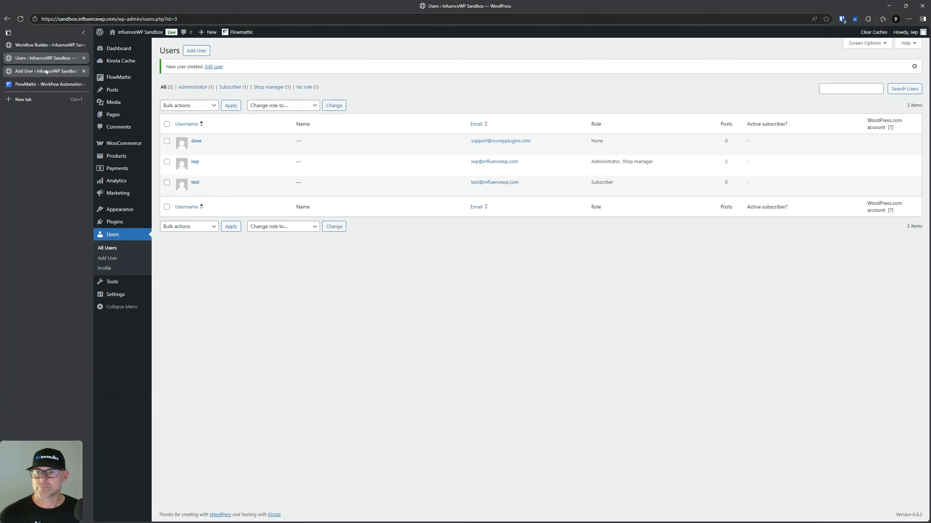
left_click(46, 72)
Step: Create user 'author' with its e-mail address and no notification e-mail
left_click(277, 86)
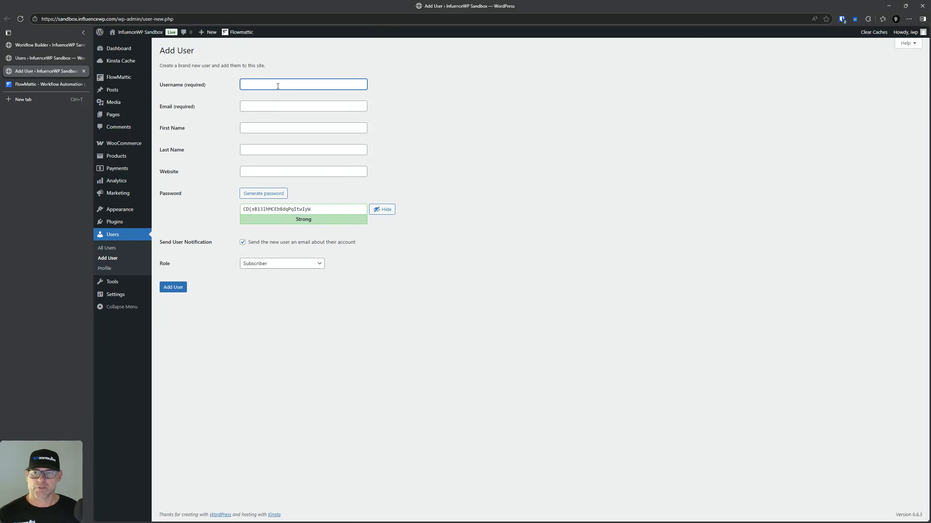
type("test1")
key("ctrl+a")
type("a")
left_click(275, 107)
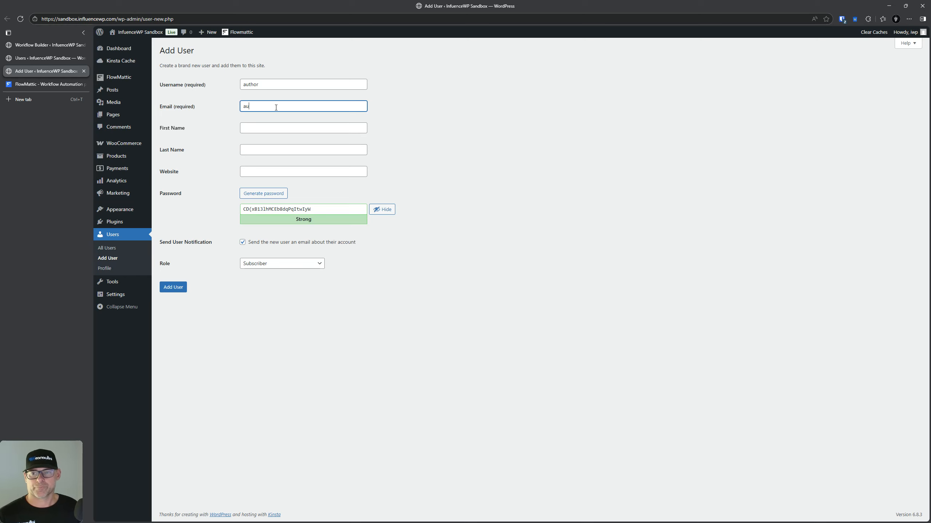
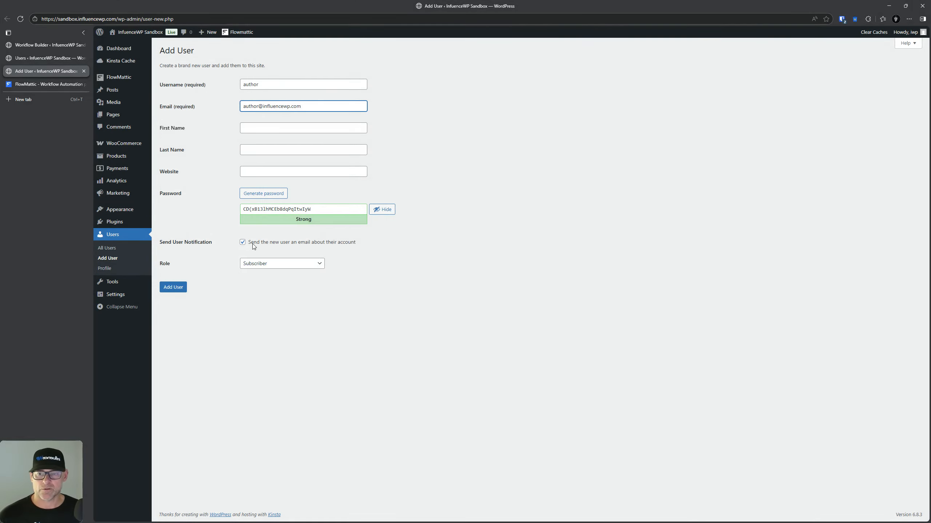
left_click(242, 242)
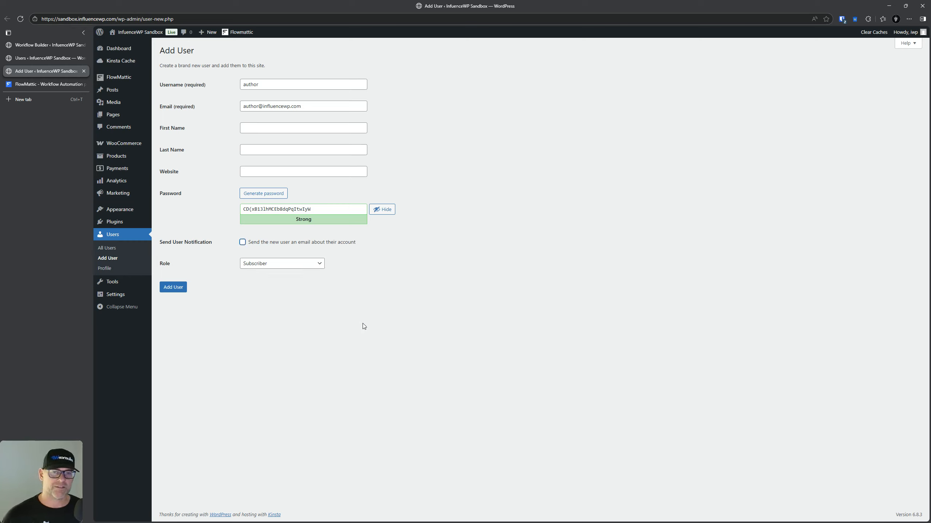
left_click(515, 284)
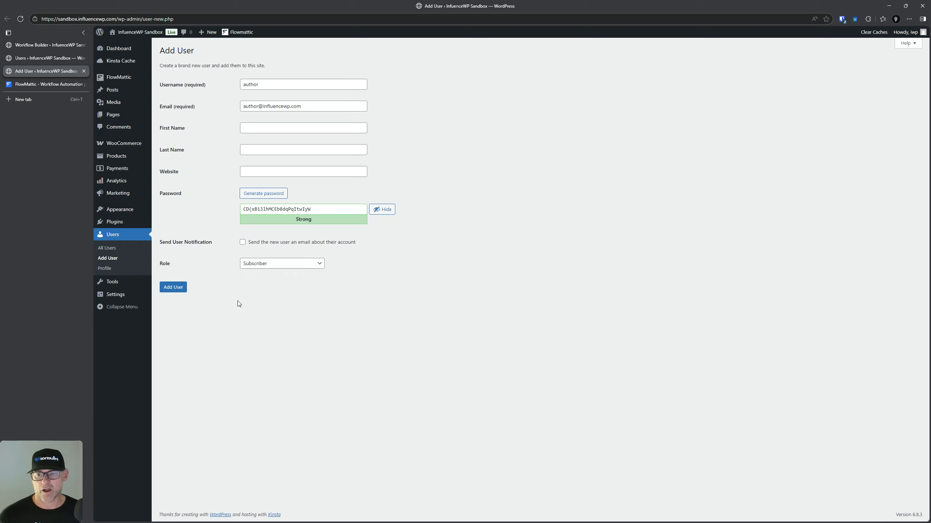
left_click(177, 290)
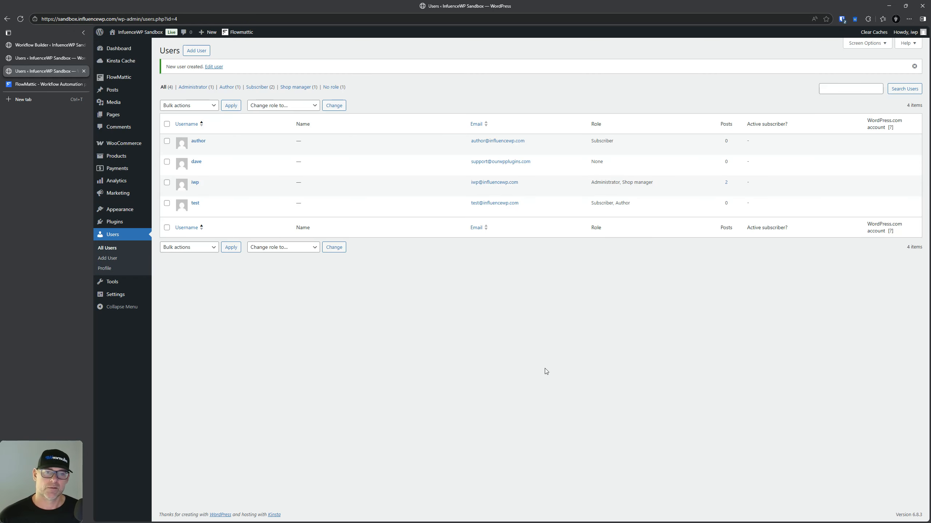
Step: Confirm the author user's role is still Subscriber, then return to the workflow builder
left_click(203, 142)
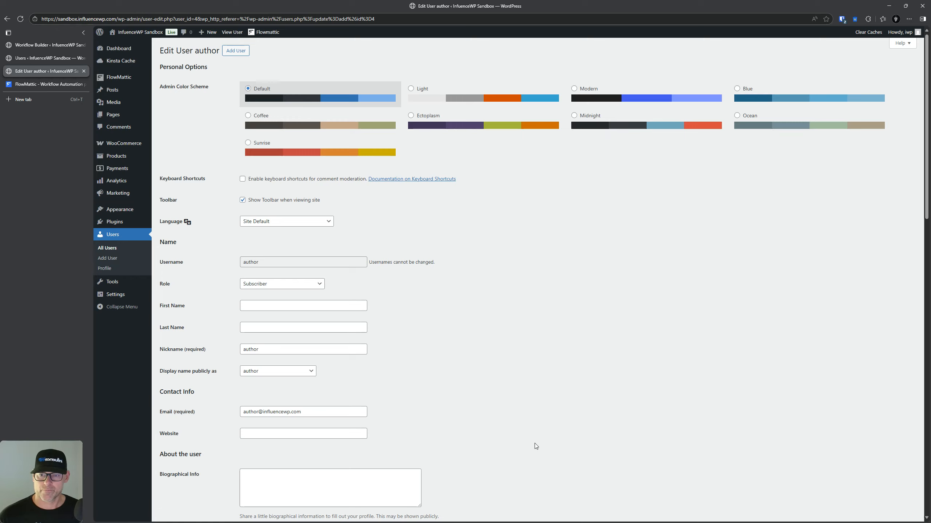
scroll(535, 444, "down", 5)
scroll(524, 444, "up", 5)
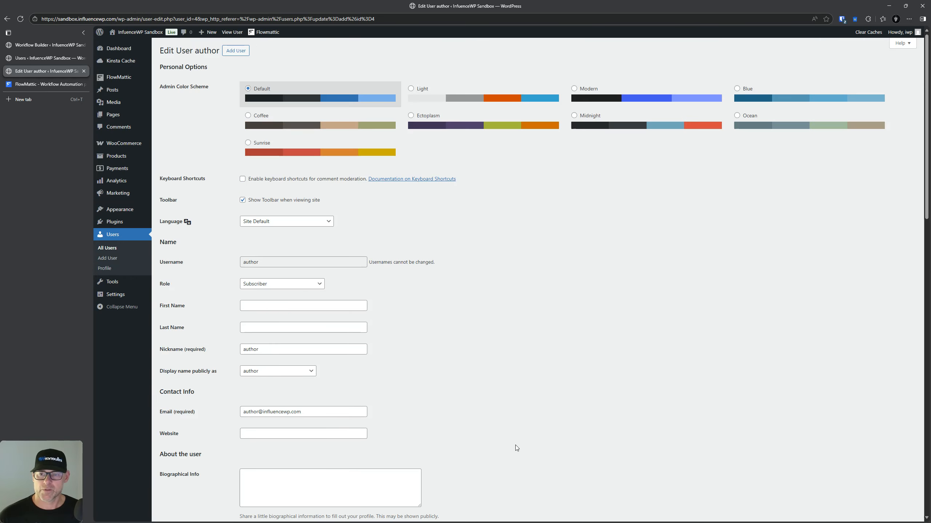
left_click(262, 285)
left_click(263, 285)
left_click(469, 307)
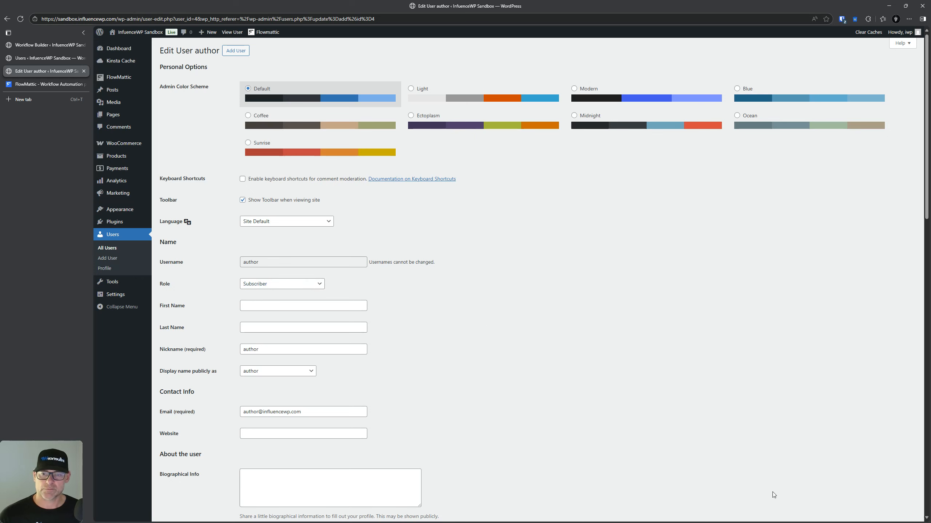
left_click(30, 48)
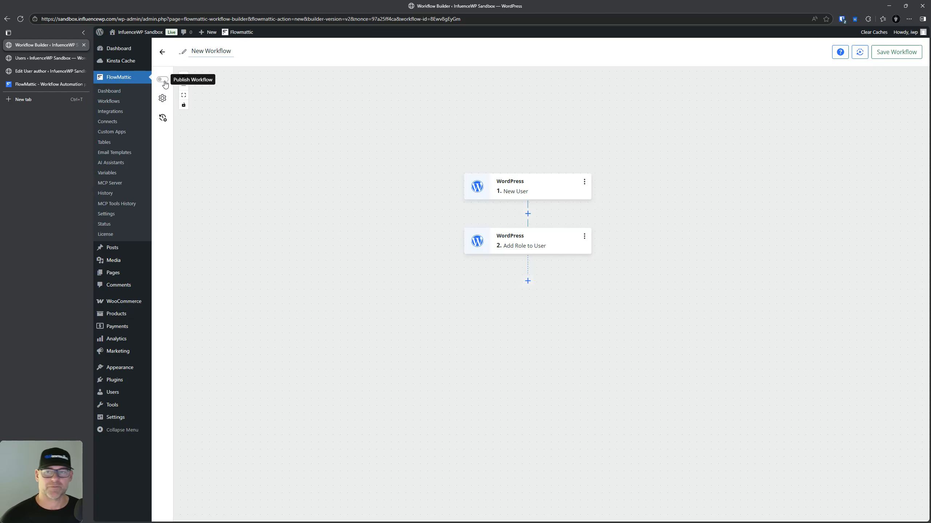
Step: Publish the workflow live and refresh the WordPress Users list
left_click(162, 80)
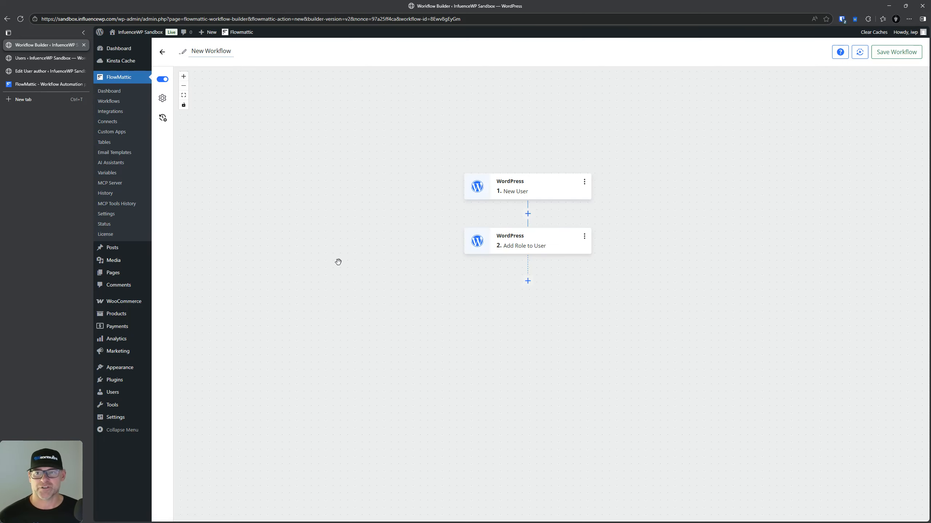
left_click(43, 57)
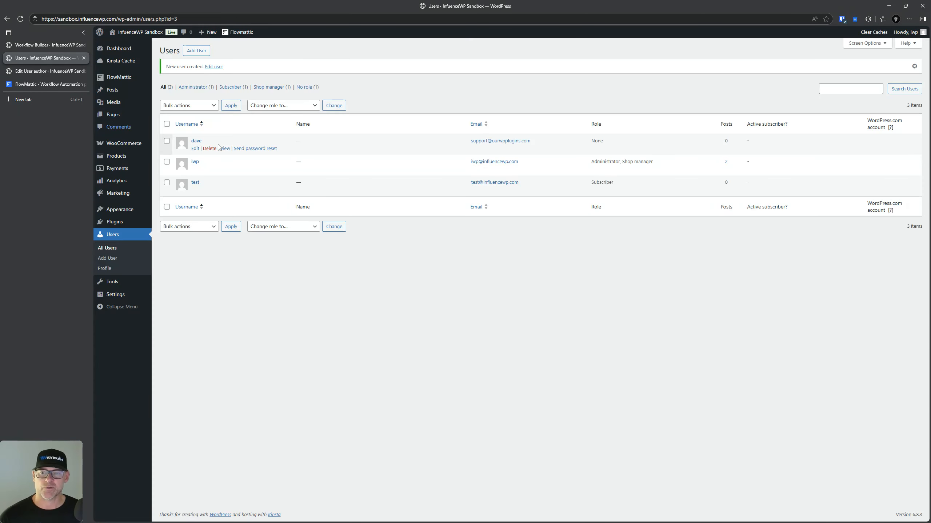
left_click(18, 20)
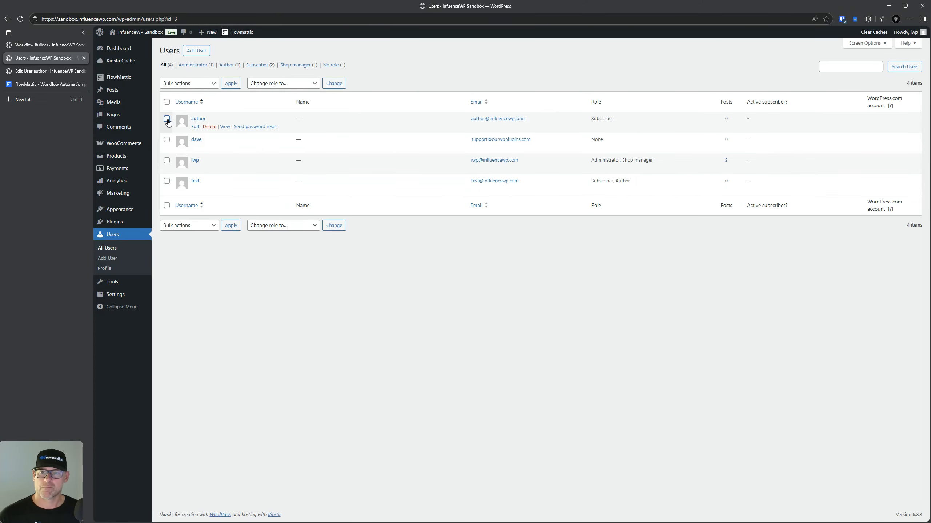
Step: Tick every non-administrator user and choose Delete as the bulk action
left_click(167, 119)
left_click(167, 140)
left_click(167, 160)
left_click(184, 88)
left_click(167, 180)
left_click(166, 160)
Step: Bulk-delete the three users along with all their content
left_click(231, 83)
left_click(175, 122)
left_click(181, 160)
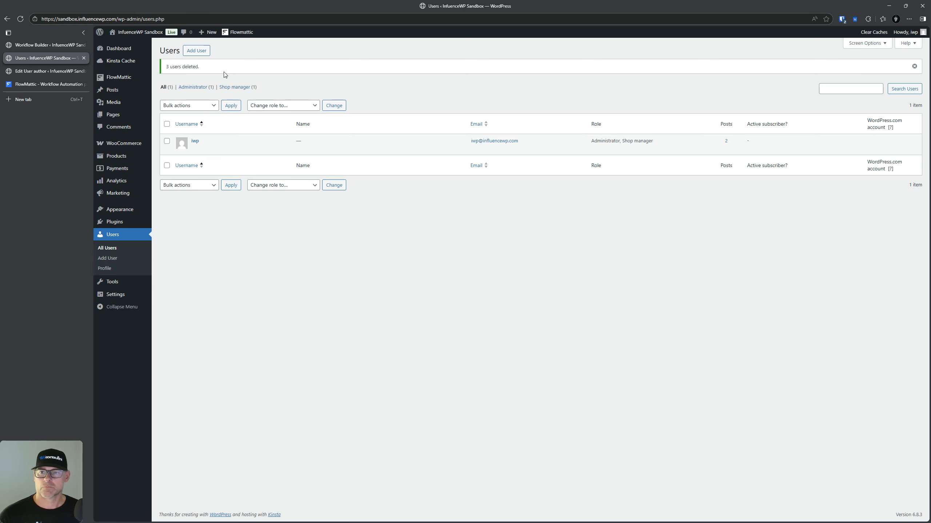
Step: Recreate the author user through the Add User form
left_click(196, 51)
left_click(309, 83)
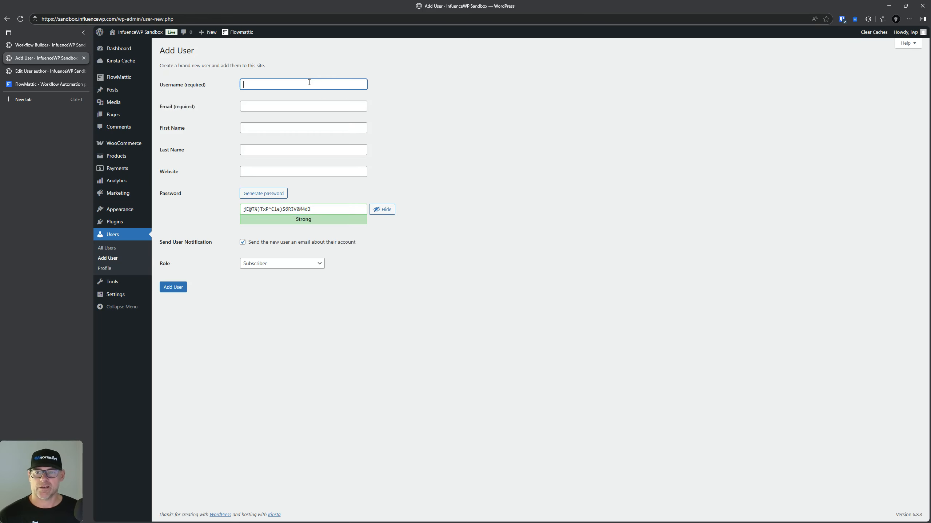
key("Tab")
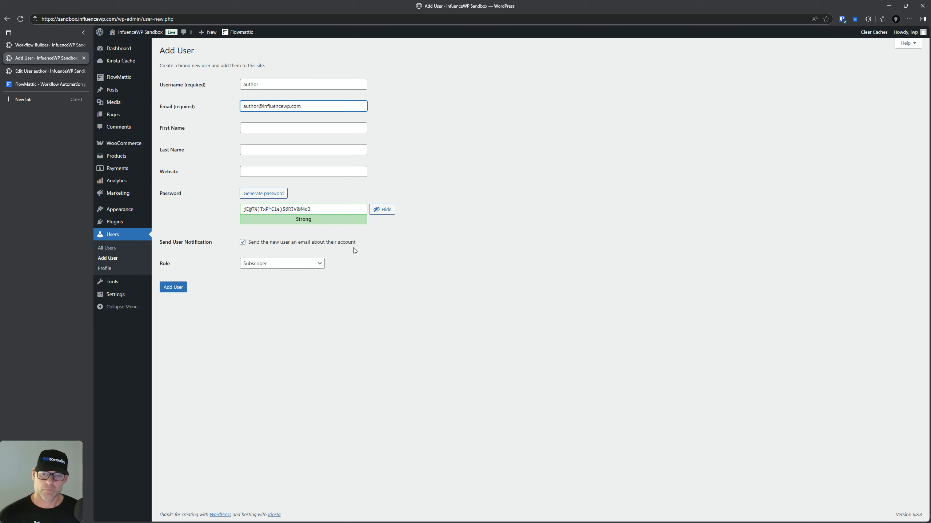
left_click(173, 287)
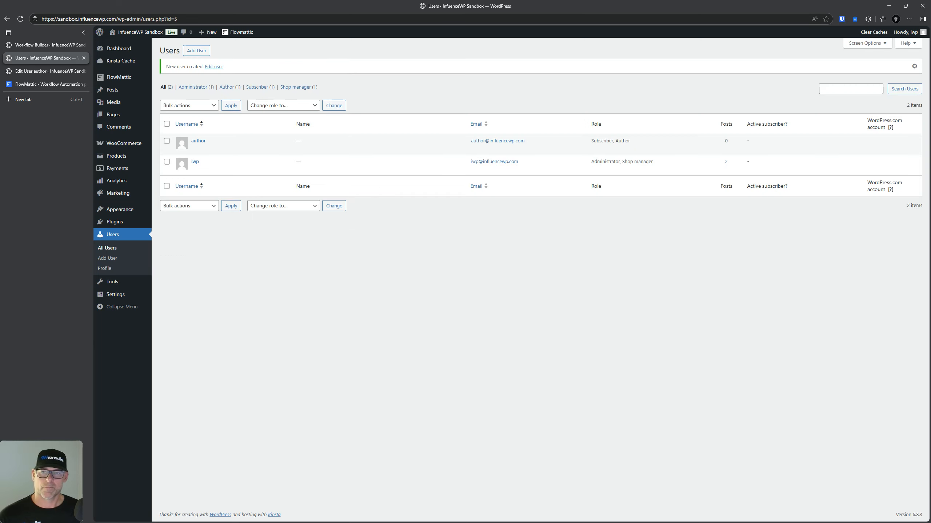
mouse_move(501, 150)
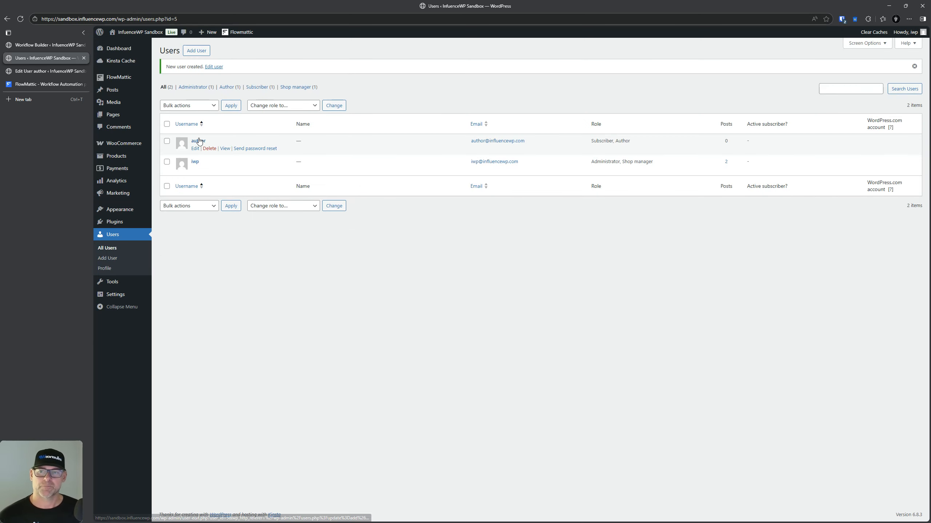
key("ctrl")
key("ctrl")
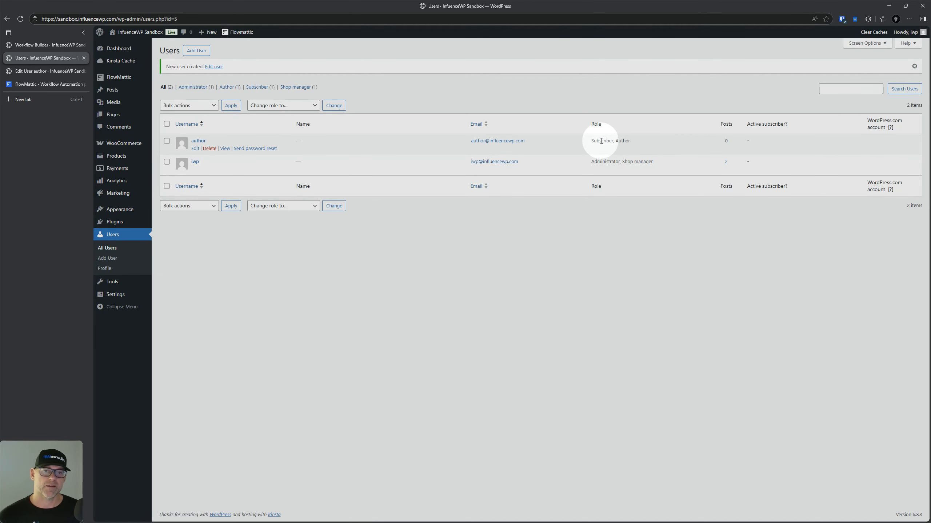
left_click_drag(603, 141, 605, 141)
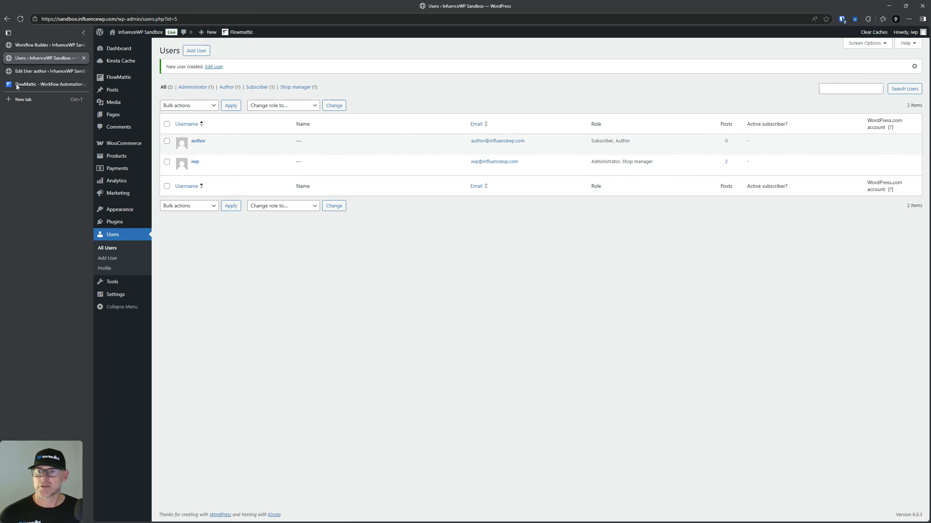
Step: Review the New Workflow run's details in Task History, confirming Success for both WordPress steps
left_click(38, 76)
left_click(46, 45)
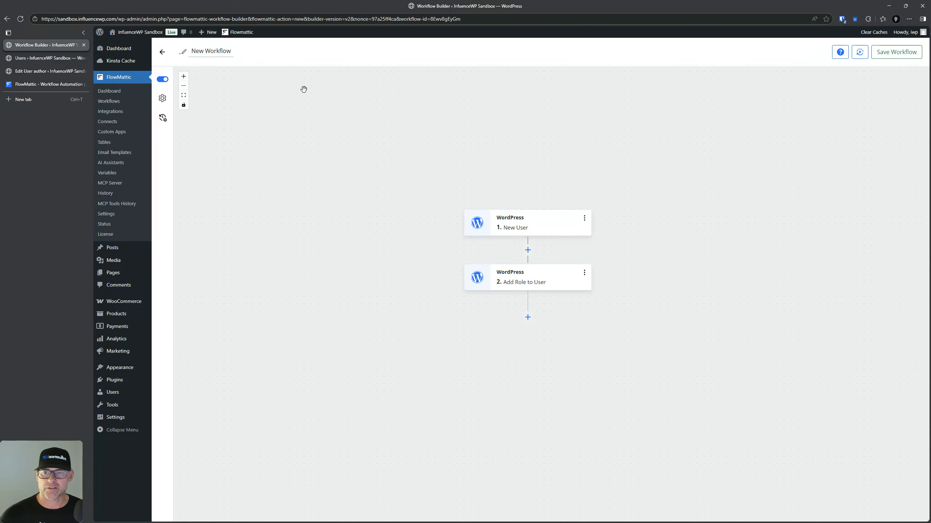
left_click(162, 98)
key("ctrl")
key("ctrl")
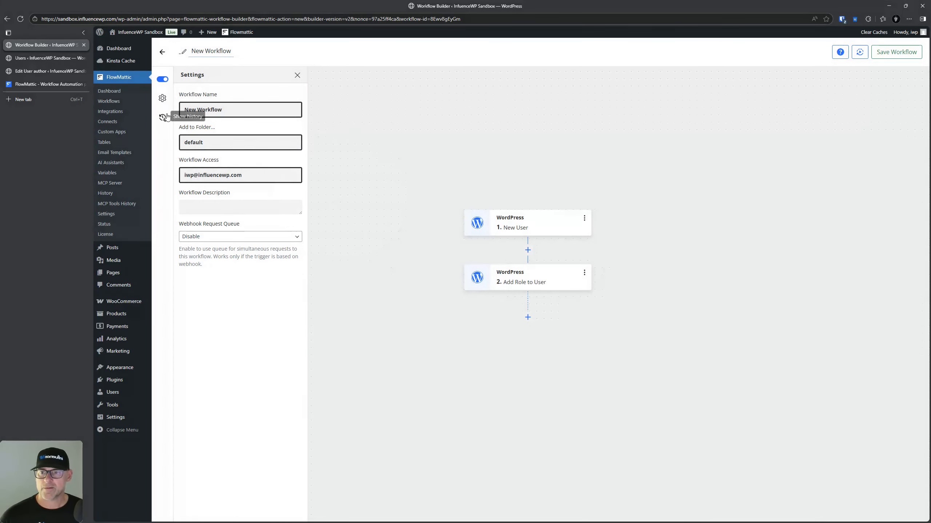
left_click(163, 118)
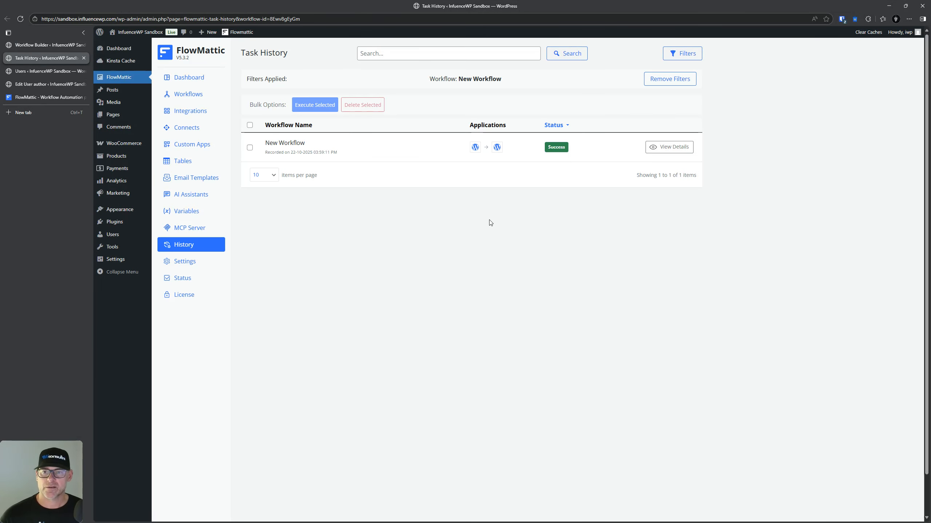
key("ctrl")
key("ctrl")
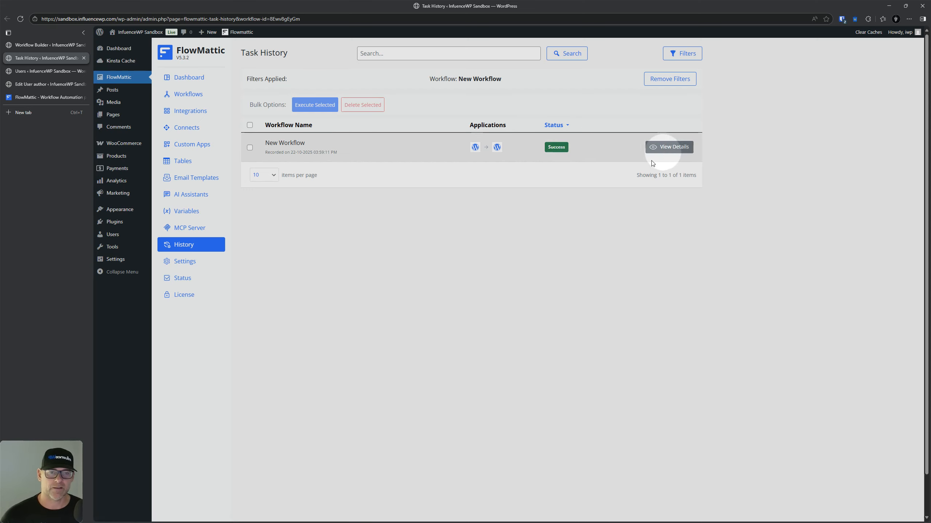
key("ctrl")
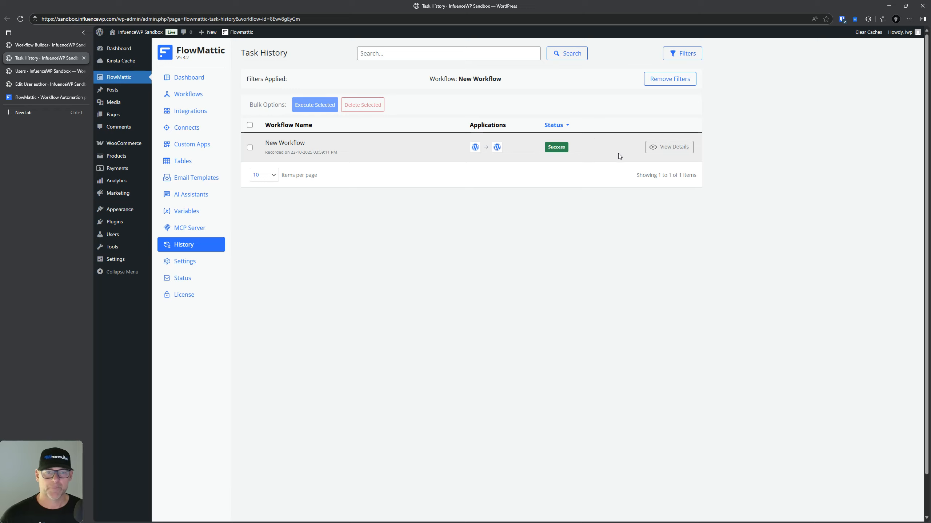
left_click(661, 146)
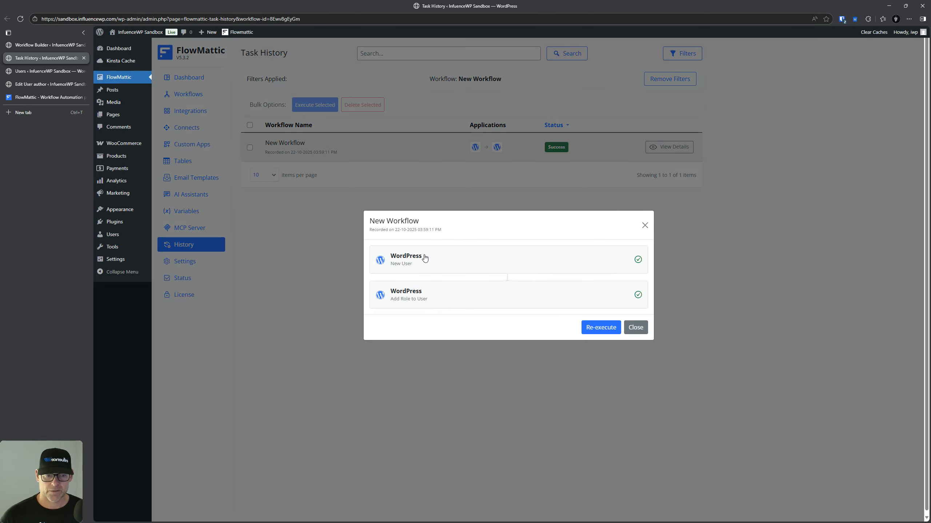
key("ctrl")
key("ctrl")
key("ctrl")
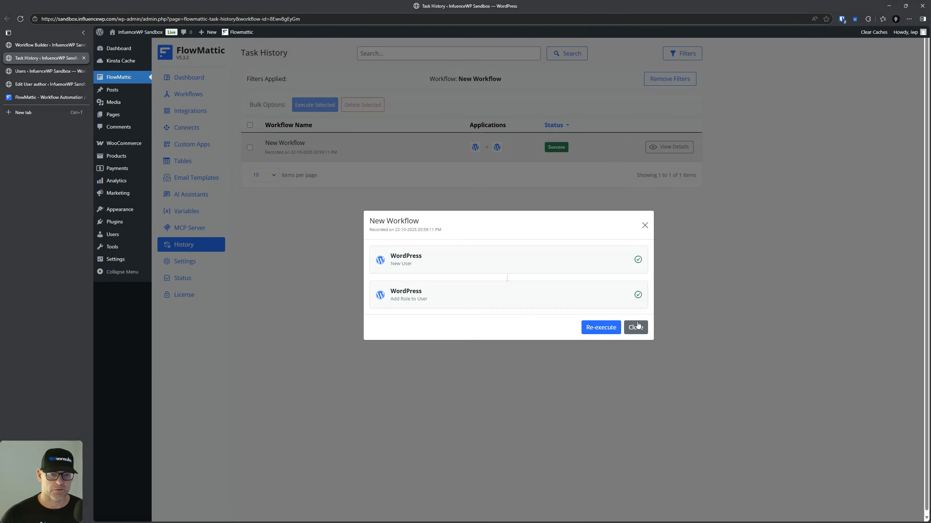
left_click(638, 328)
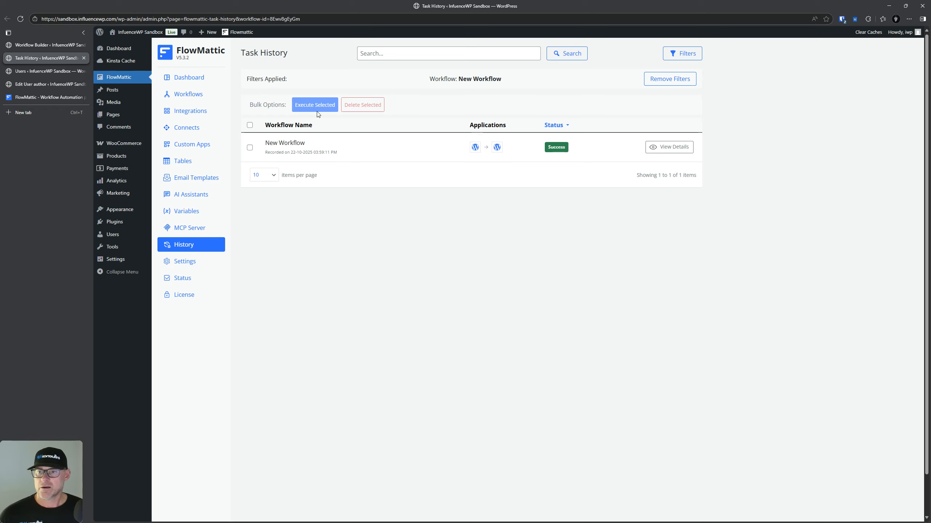
Step: Switch the New Workflow's Status off in the Workflows list
left_click(188, 94)
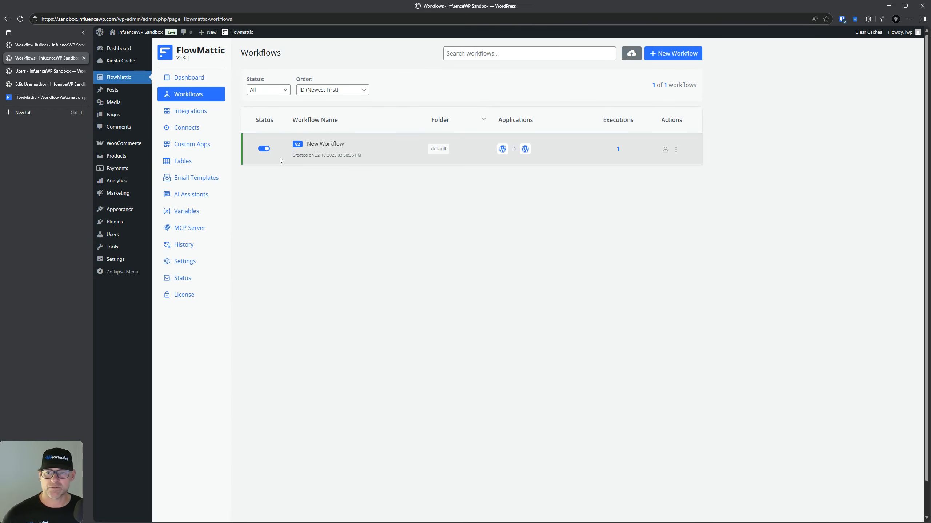
left_click(264, 149)
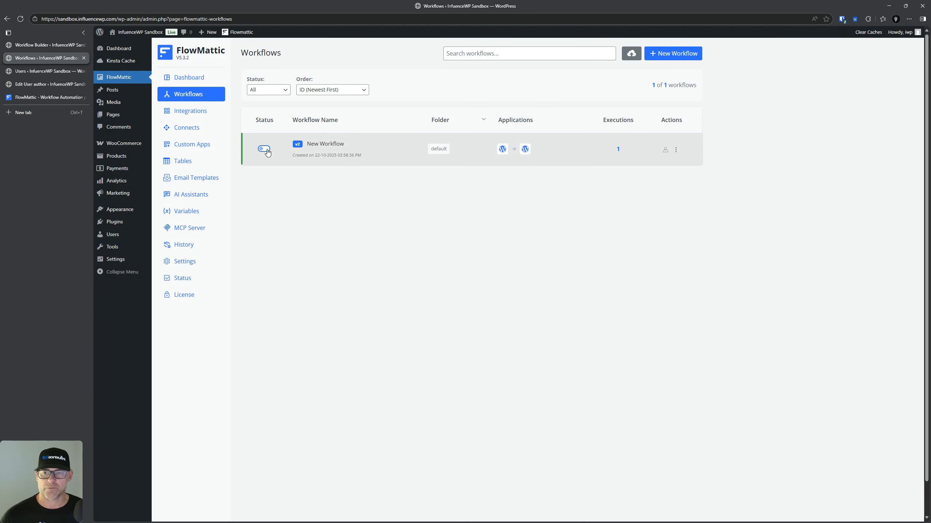
left_click(264, 150)
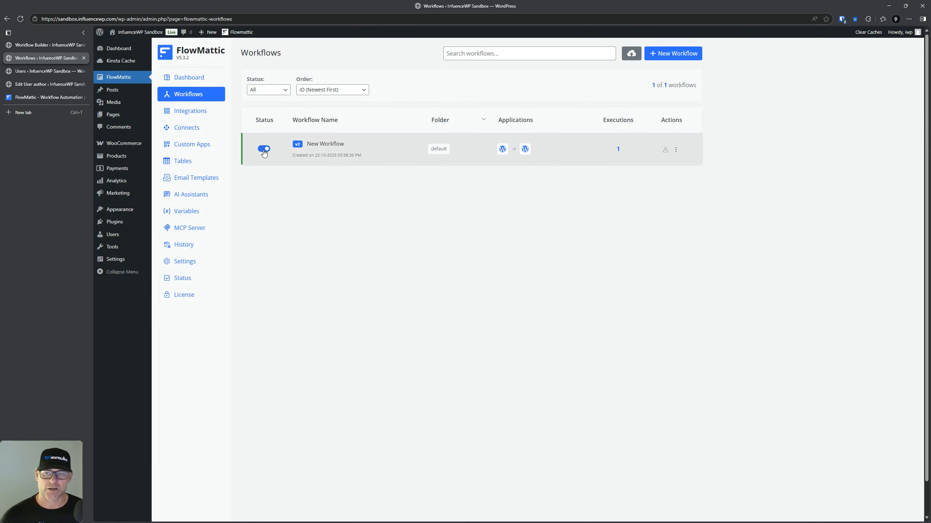
left_click(264, 150)
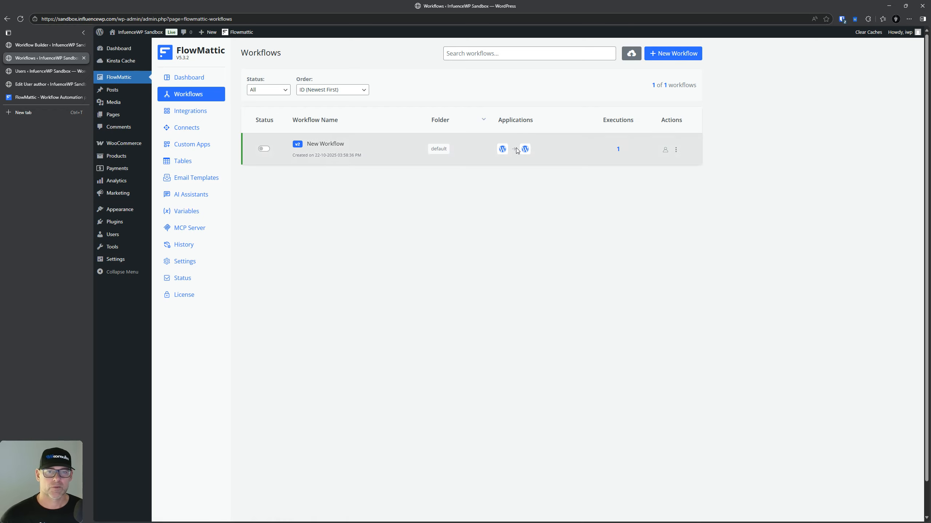
Step: Bring up the Actions (⋮) menu on the New Workflow row
left_click(580, 149)
right_click(617, 150)
left_click(754, 123)
left_click(676, 155)
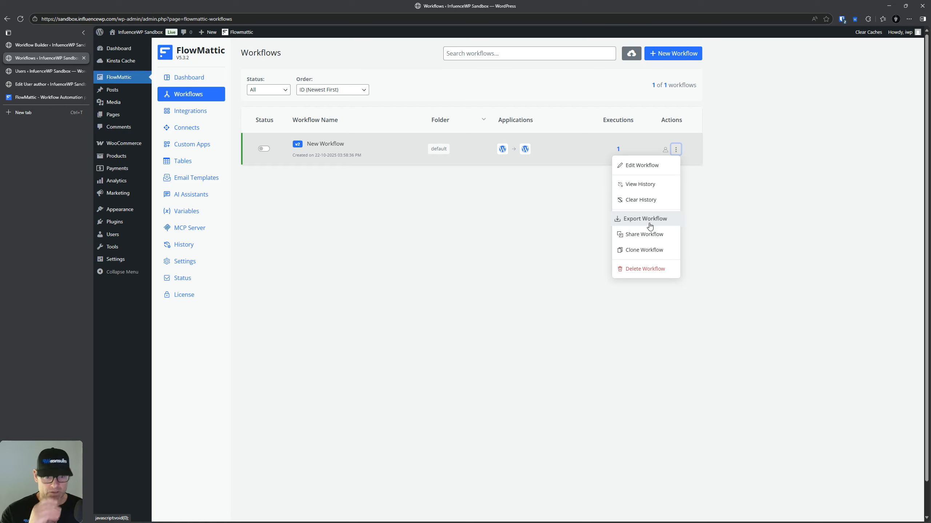
Step: Generate a temporary share link for New Workflow with a 1 Day expiry, then close the dialog
left_click(650, 237)
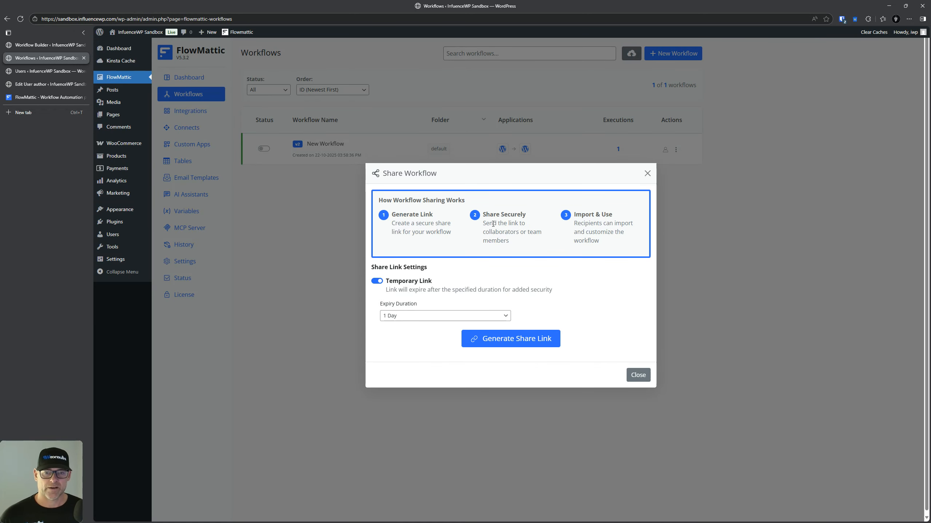
left_click(408, 317)
left_click(409, 317)
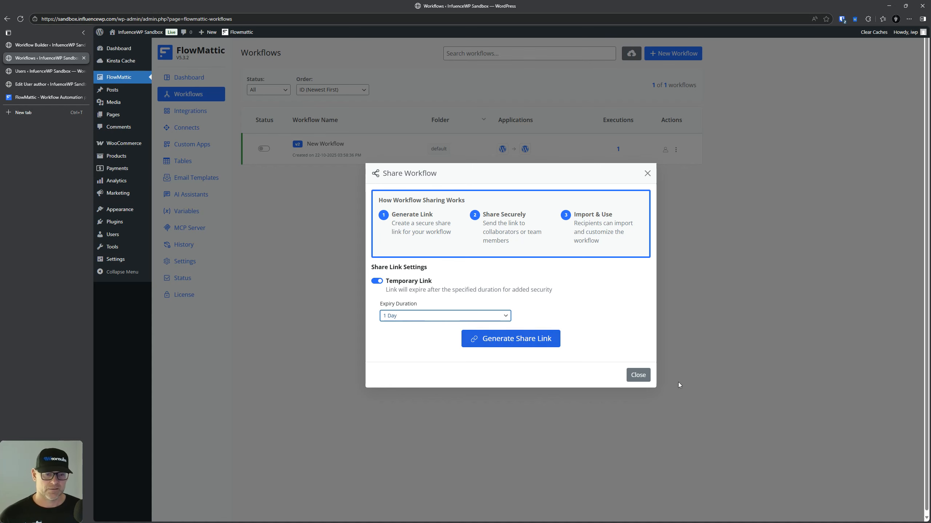
left_click(533, 338)
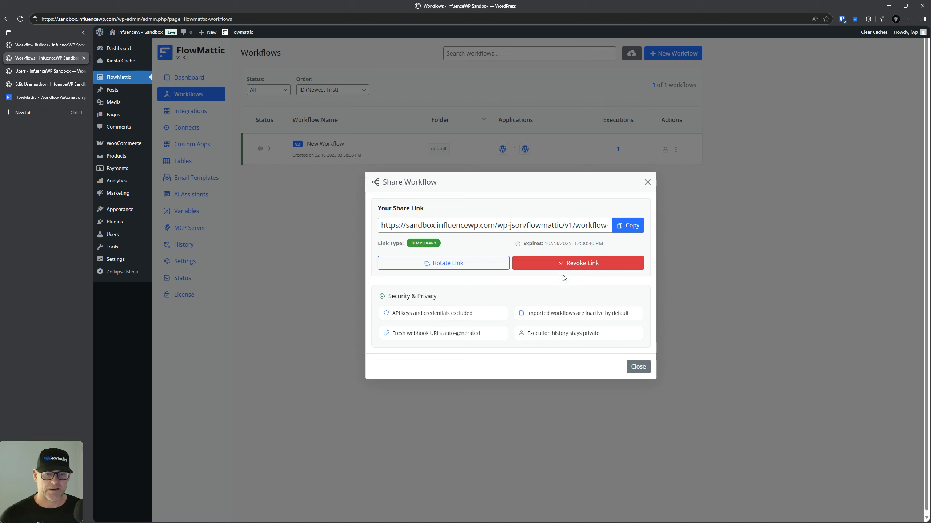
left_click(638, 367)
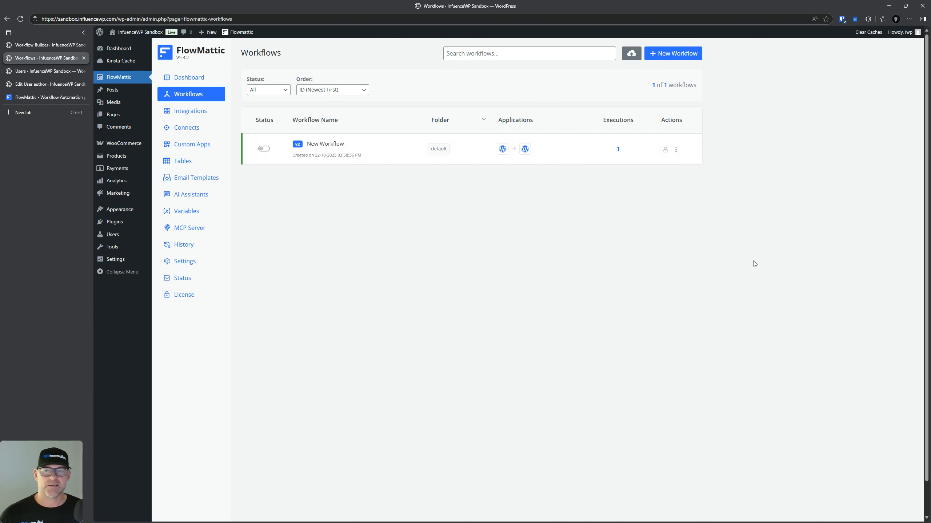
Step: Browse the integrations catalogue through its Core, External, Installed, Updates and All filters
left_click(195, 111)
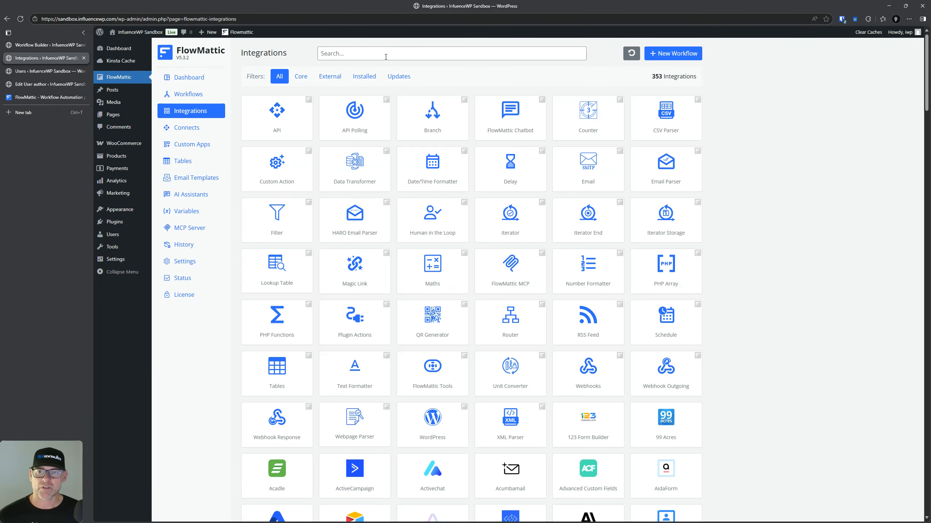
scroll(352, 290, "down", 20)
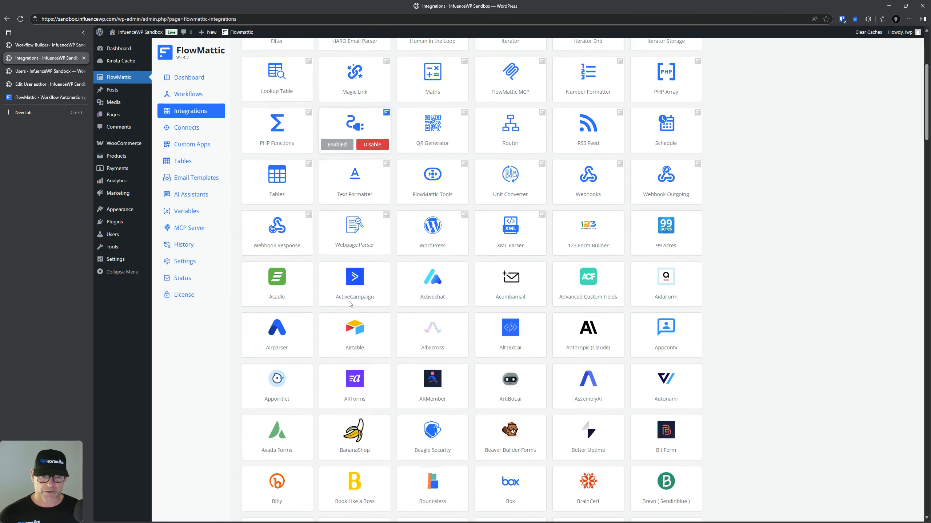
scroll(351, 302, "up", 20)
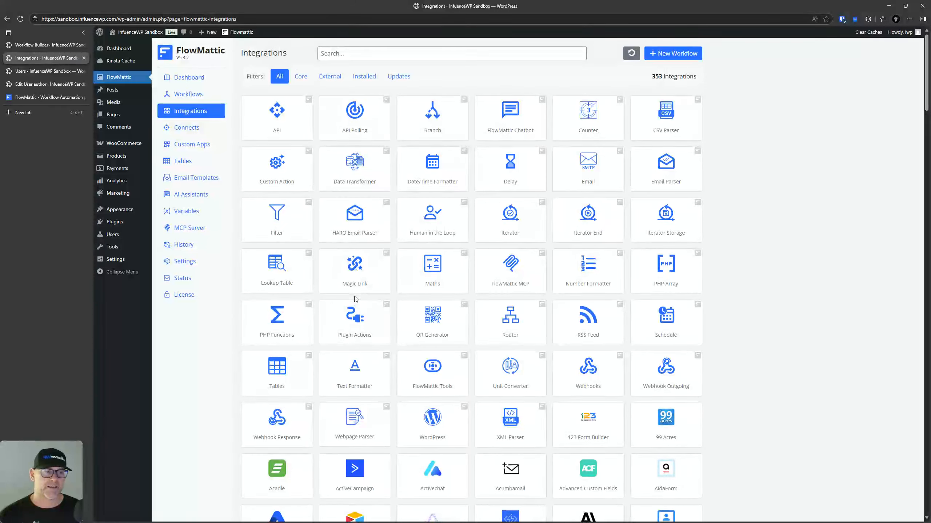
key("ctrl")
key("ctrl")
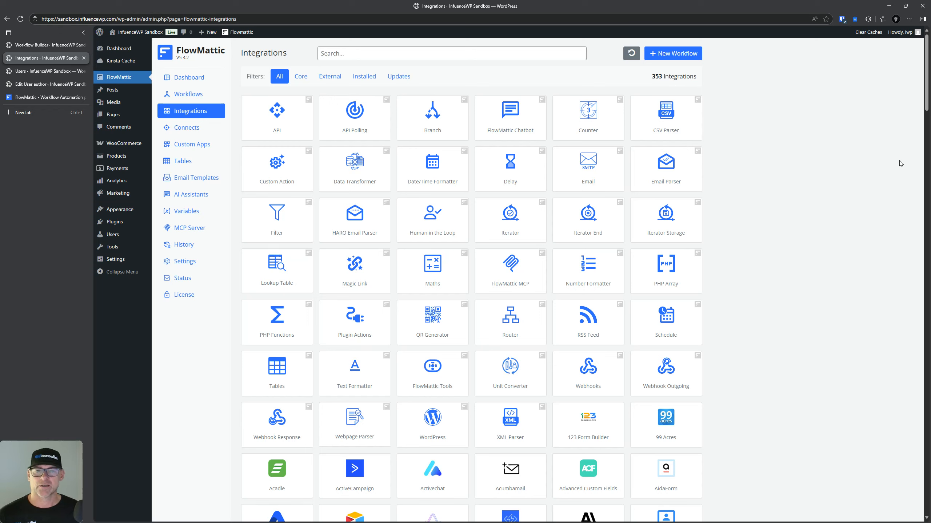
left_click(301, 77)
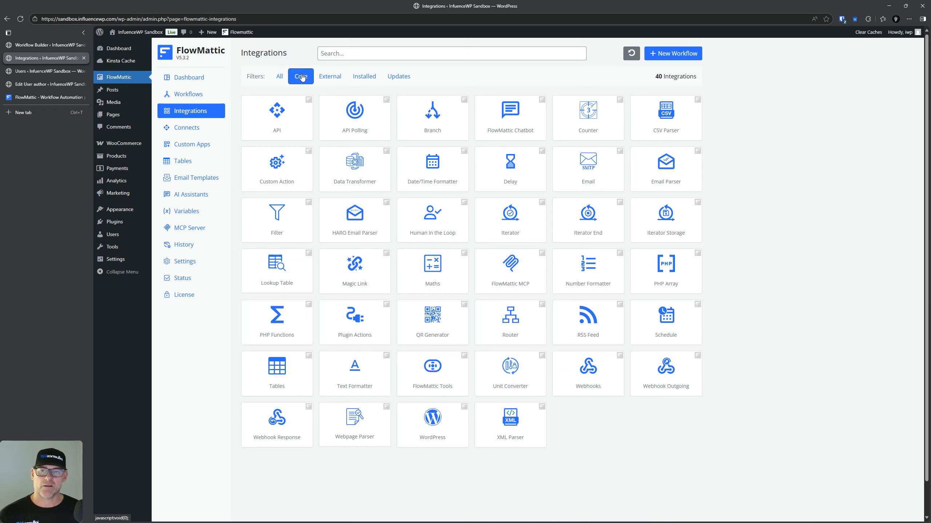
left_click(331, 77)
left_click(365, 77)
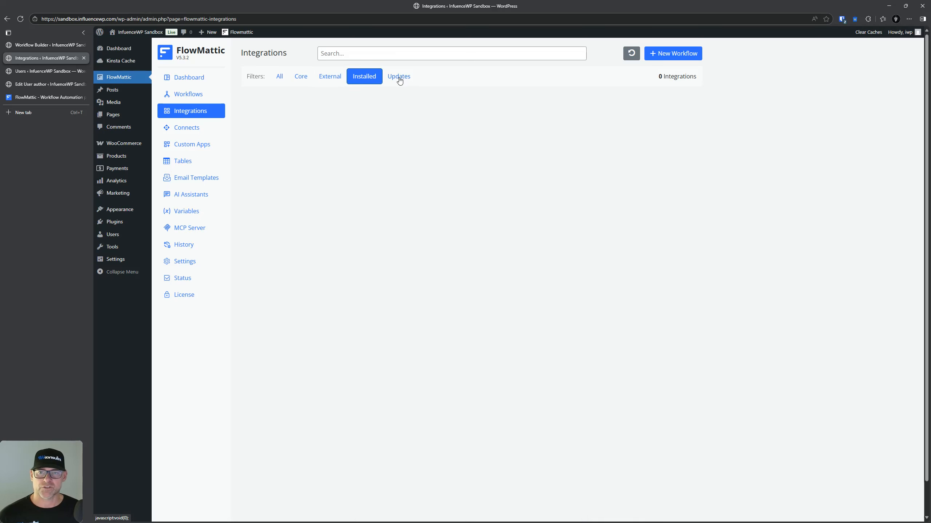
left_click(400, 80)
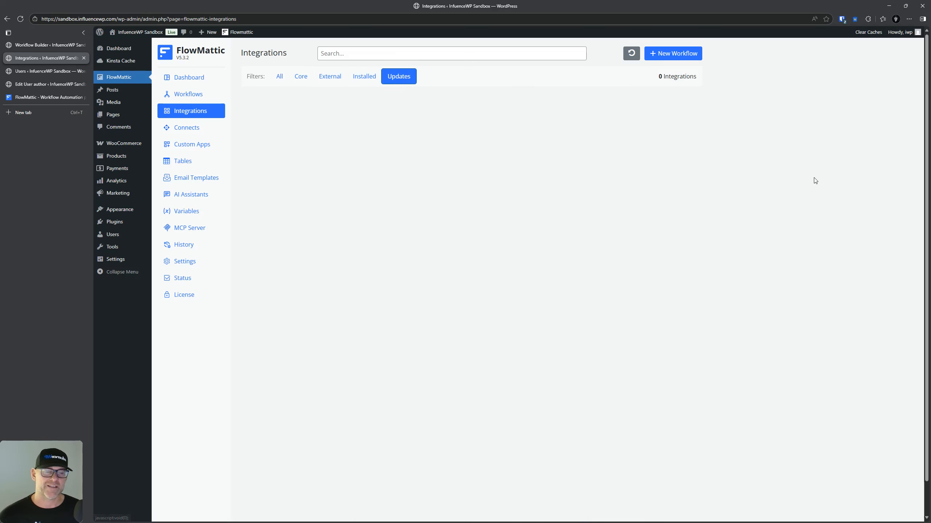
left_click(279, 77)
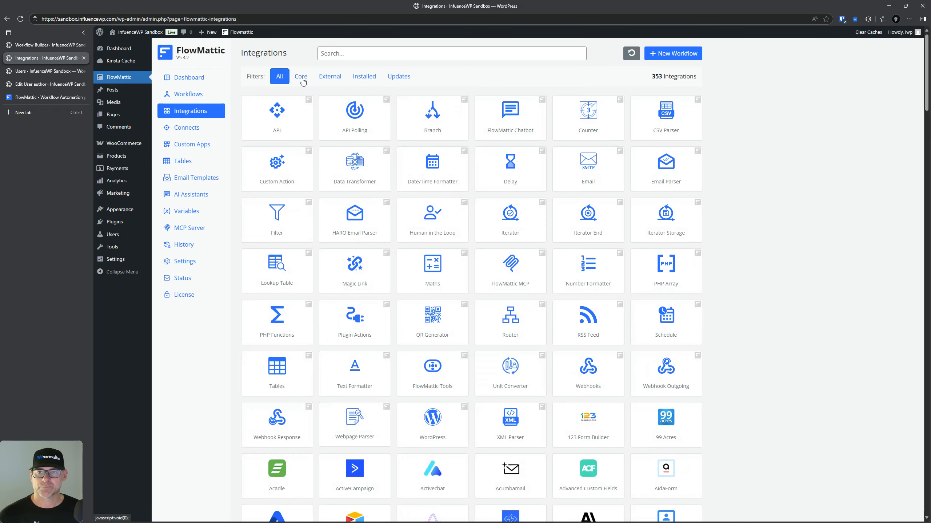
scroll(605, 380, "down", 3)
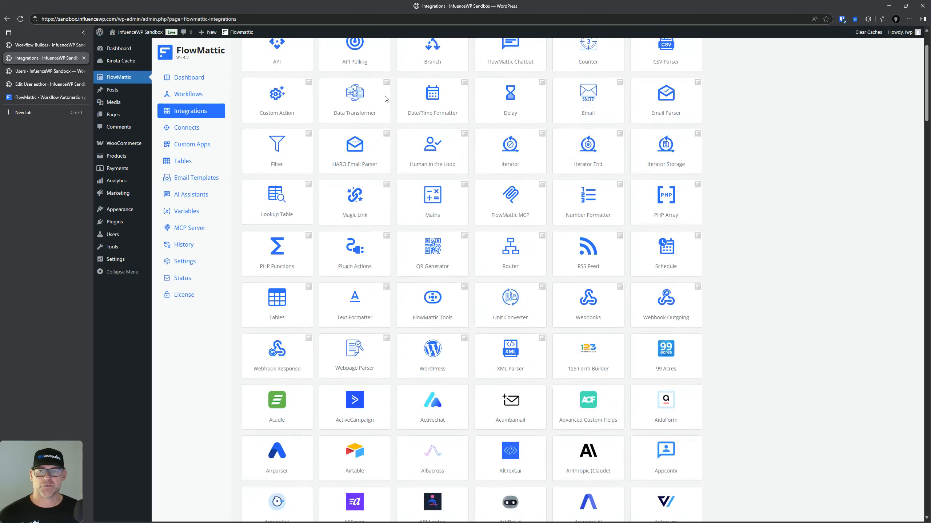
scroll(389, 104, "up", 3)
Step: Search the integrations for 'wordp', then 'woo', and install WooCommerce
left_click(339, 55)
type("wordpr")
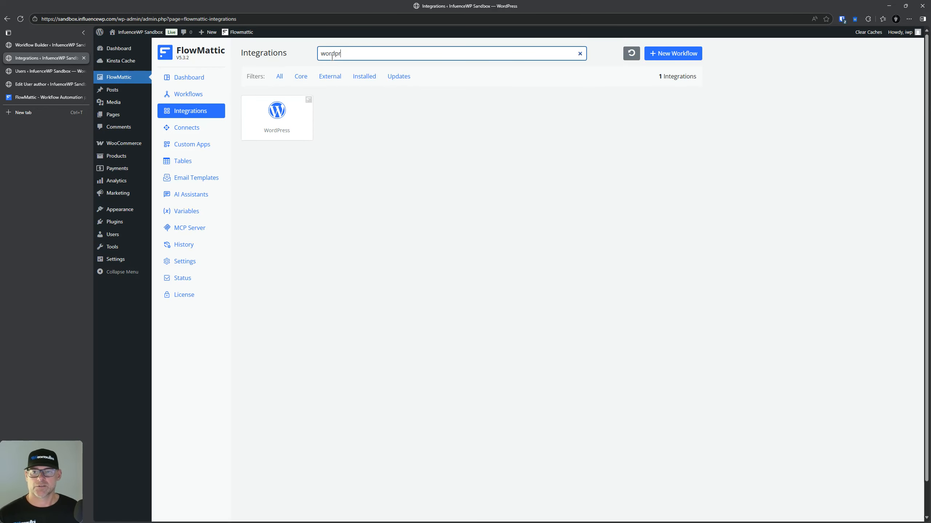
mouse_move(285, 124)
left_click(273, 114)
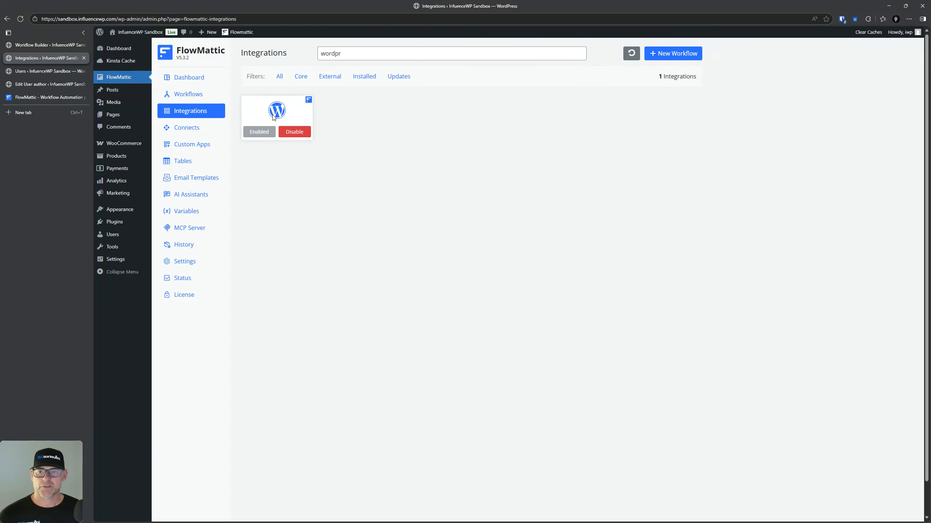
double_click(368, 54)
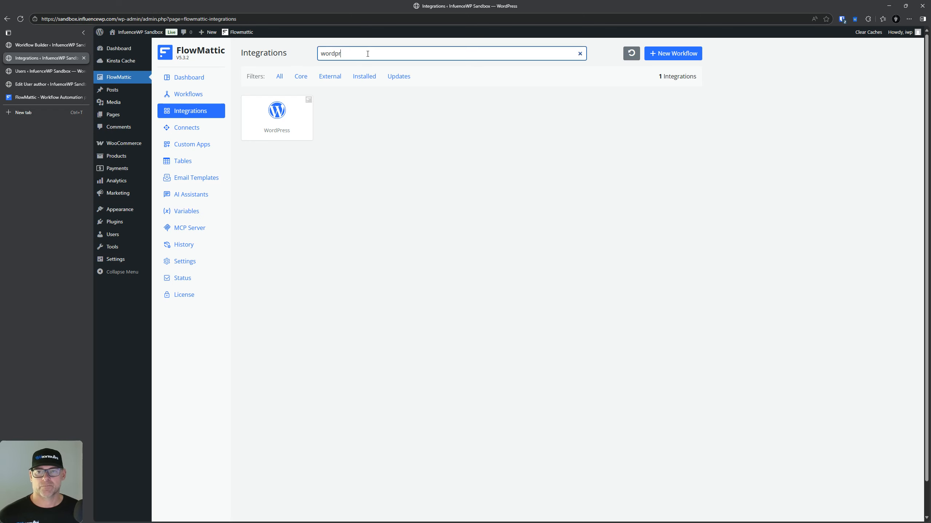
type("woo")
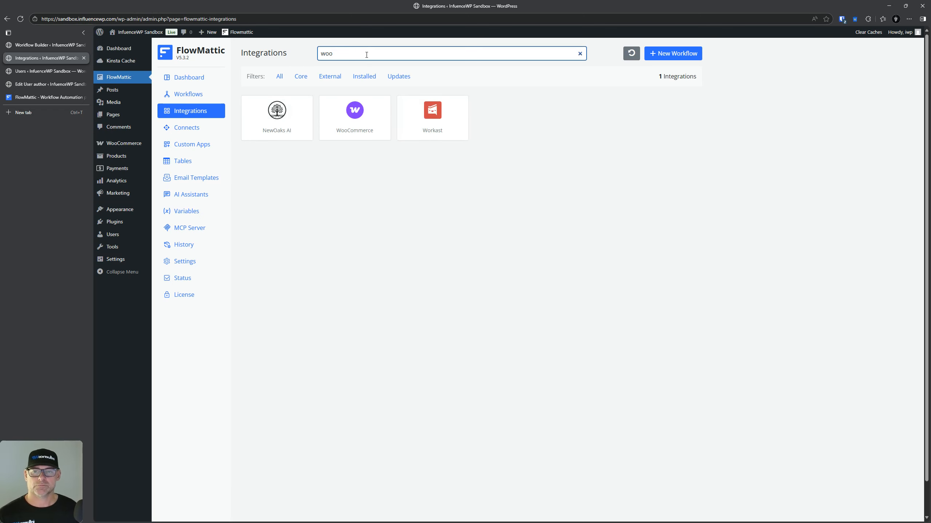
left_click(356, 133)
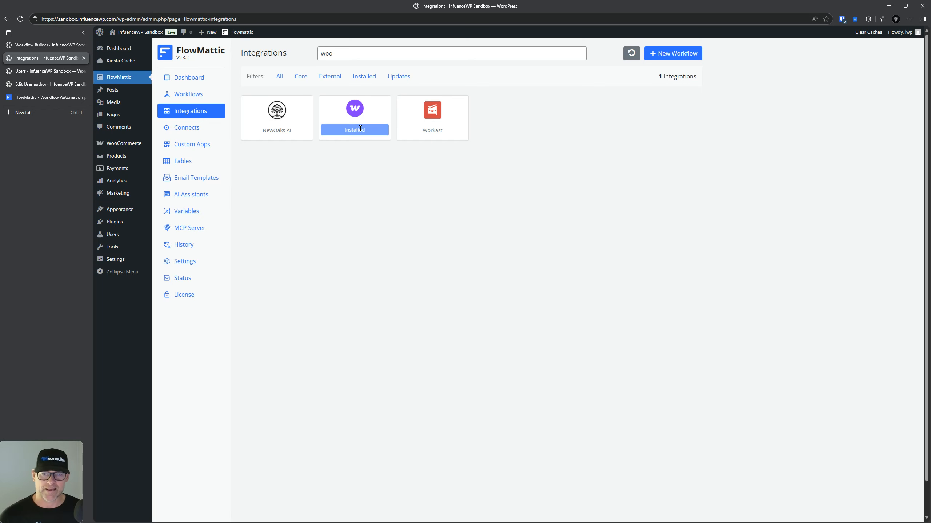
Step: Add WooCommerce as step 3 of New Workflow, then open the Connects page via Integrations
left_click(188, 94)
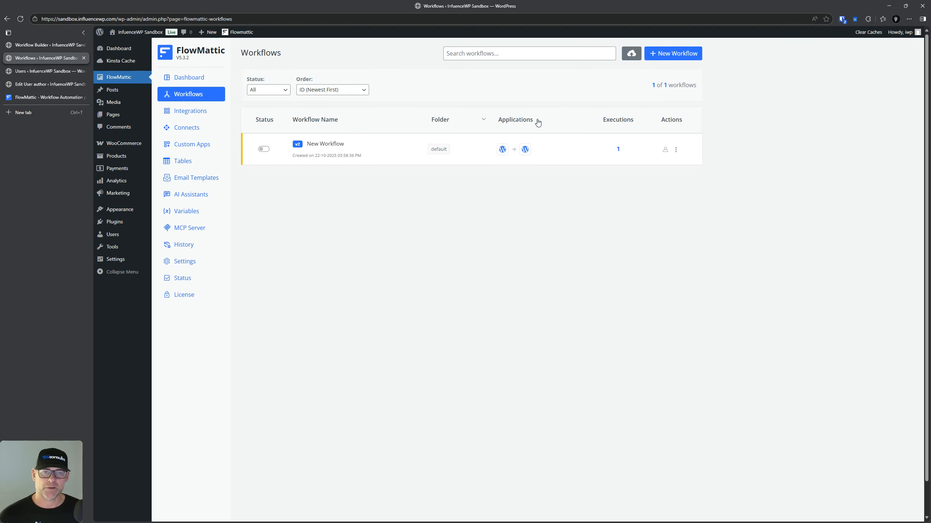
left_click(676, 151)
left_click(647, 164)
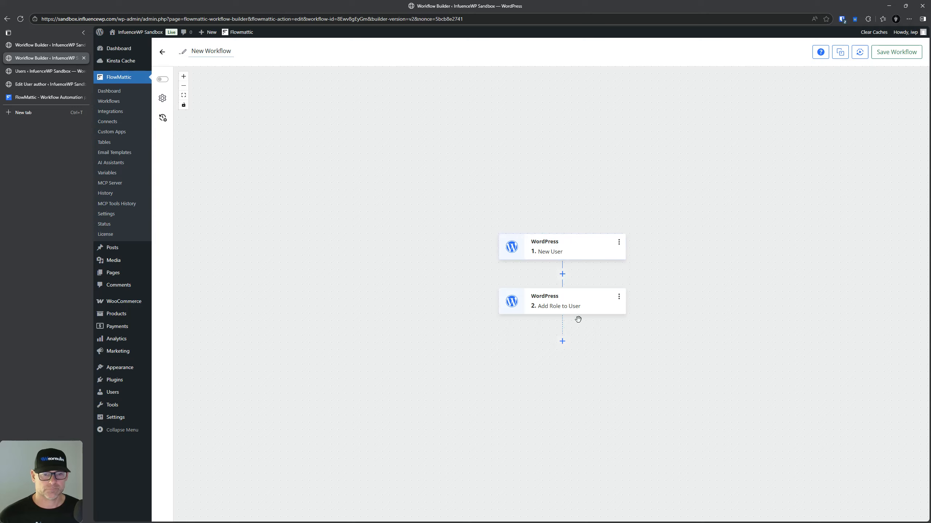
left_click(562, 341)
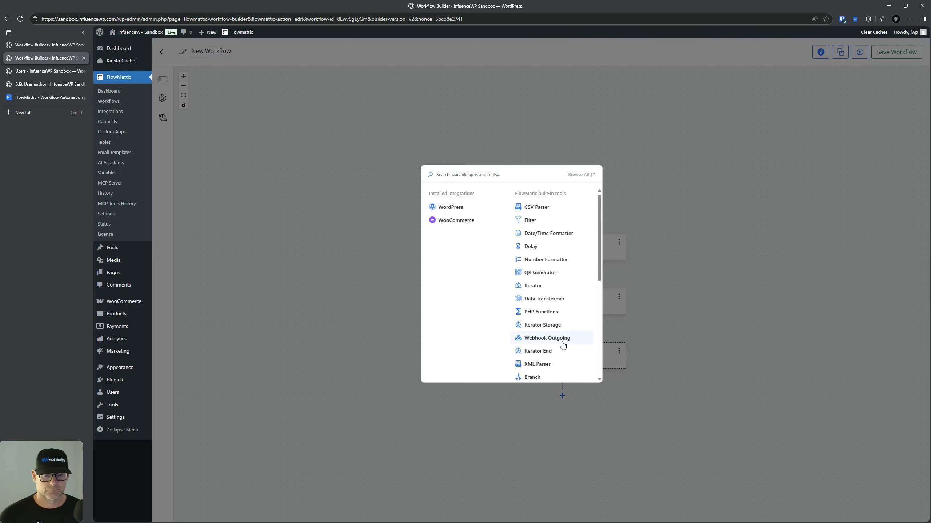
left_click(456, 221)
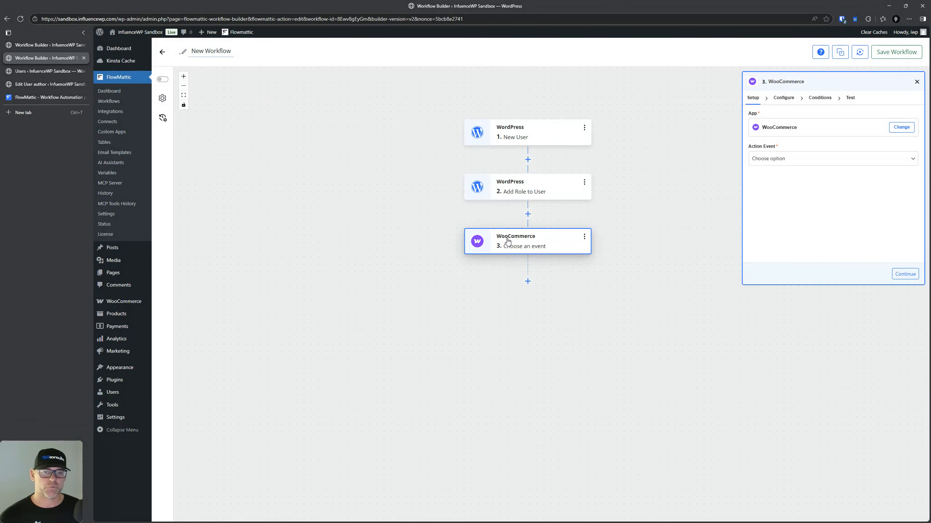
left_click(793, 158)
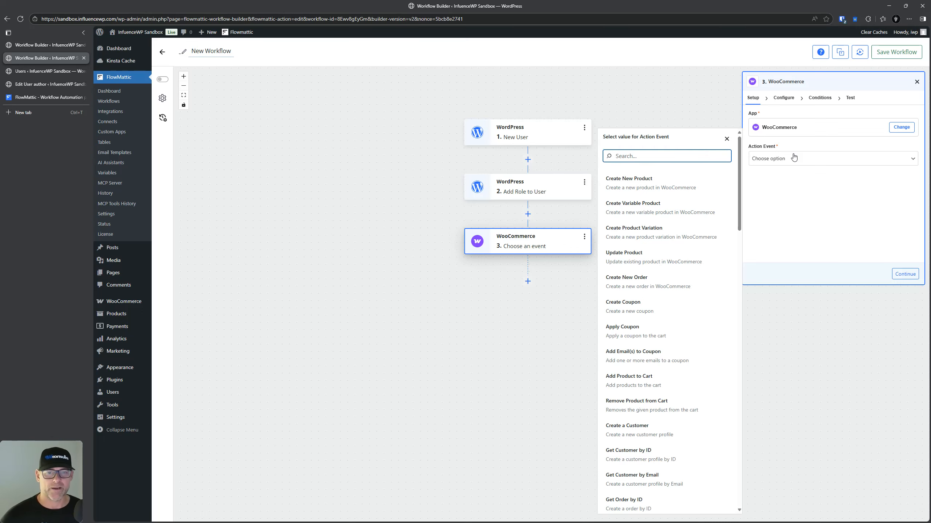
left_click_drag(496, 342, 494, 339)
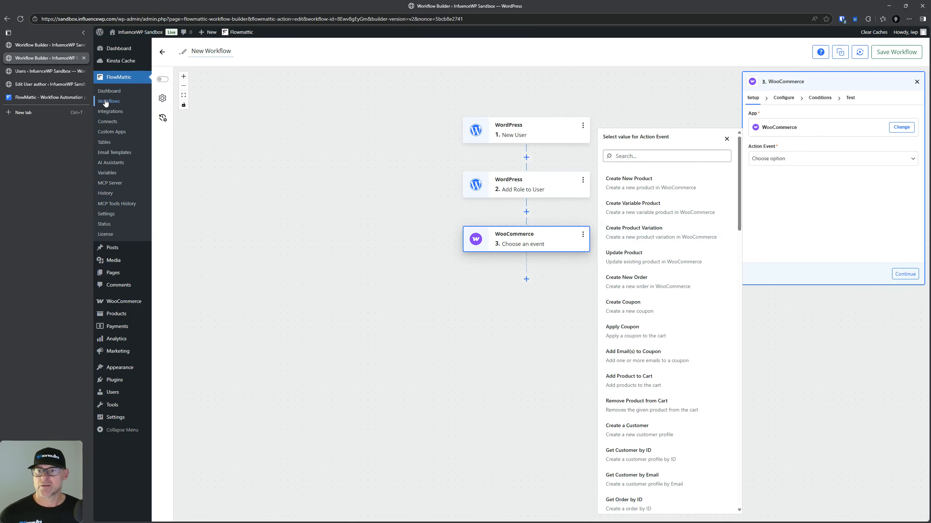
left_click(109, 112)
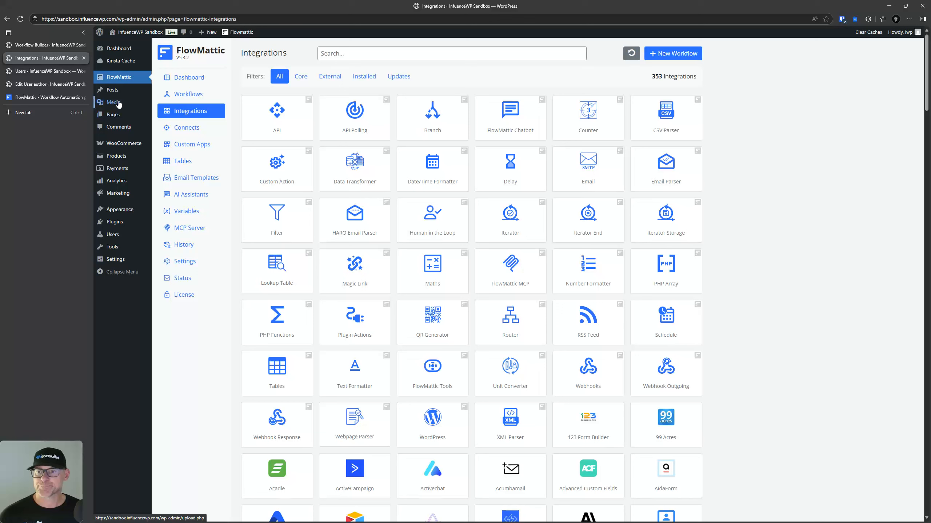
left_click(185, 127)
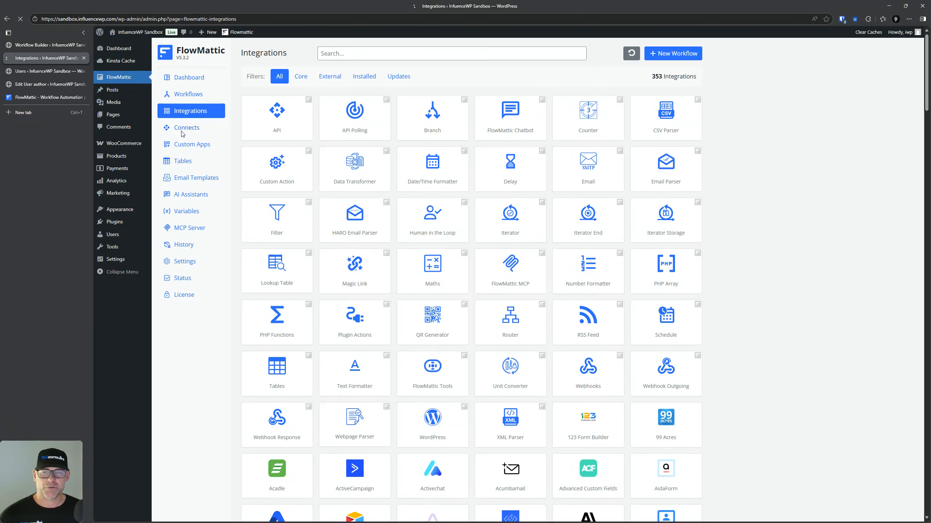
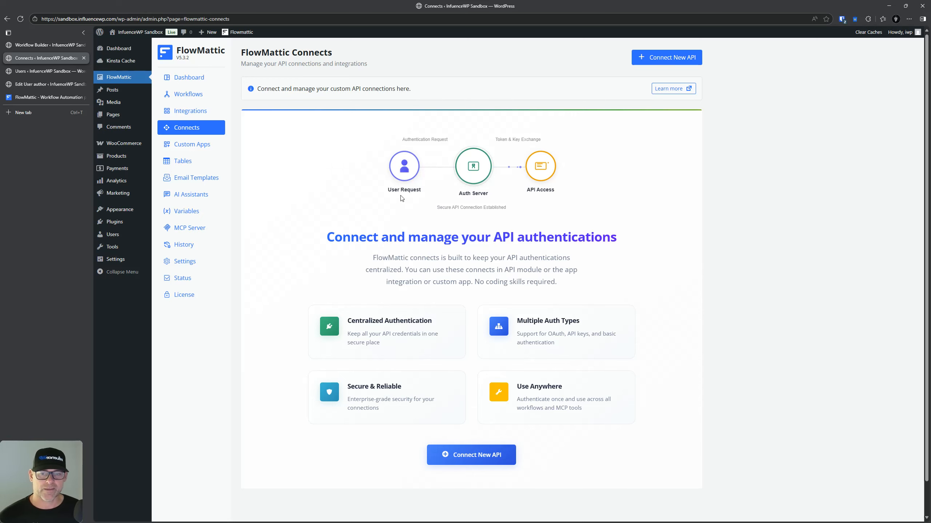
Step: Scroll over the Connects page, then open Custom Apps from the FlowMattic submenu
scroll(454, 231, "down", 1)
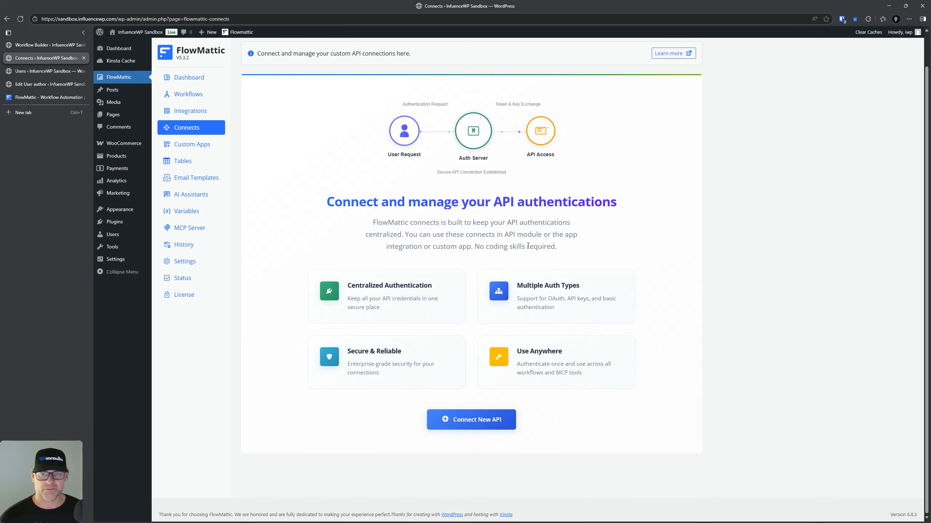
scroll(490, 196, "up", 1)
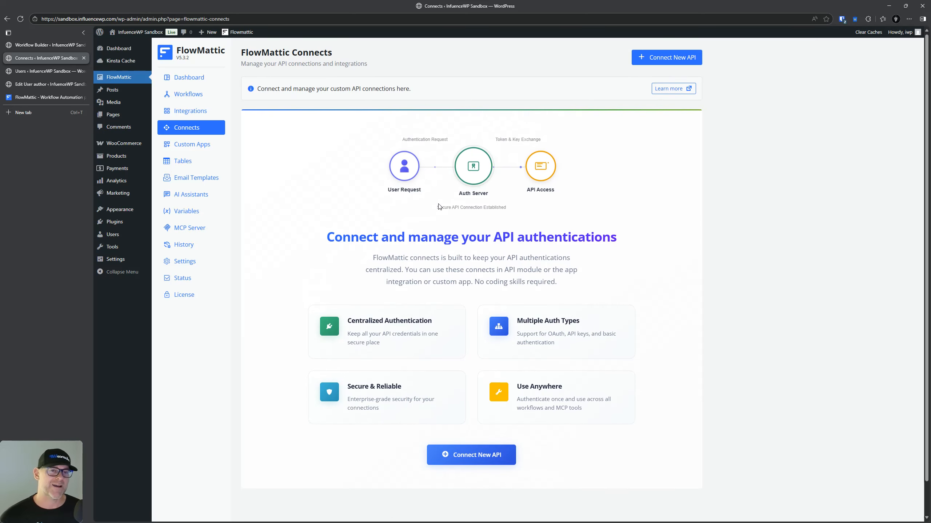
scroll(447, 208, "down", 1)
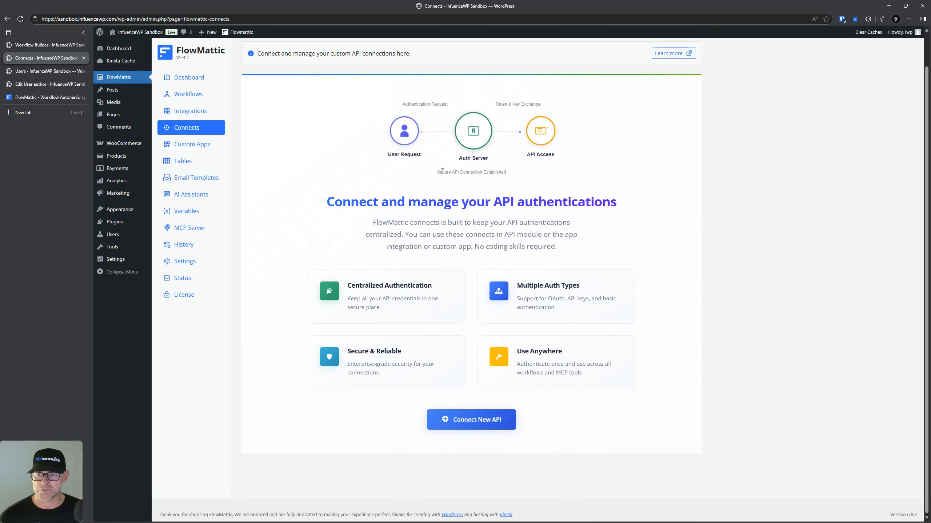
scroll(418, 258, "up", 1)
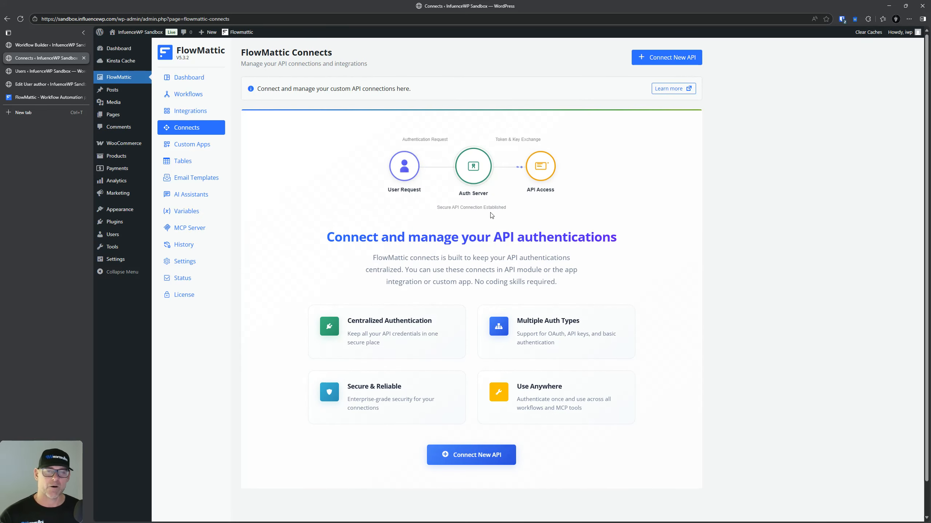
left_click(199, 143)
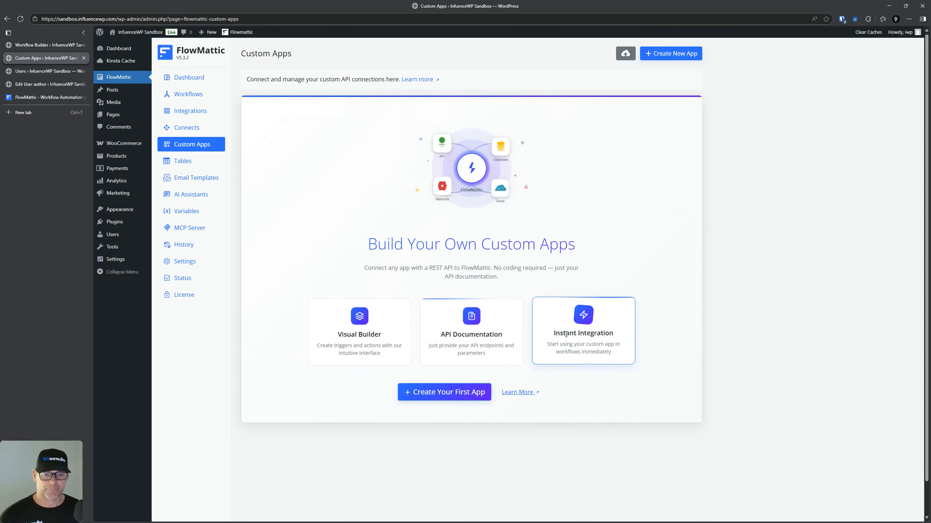
Step: Start a first custom app and check its default authentication choices on App Info
scroll(622, 321, "down", 1)
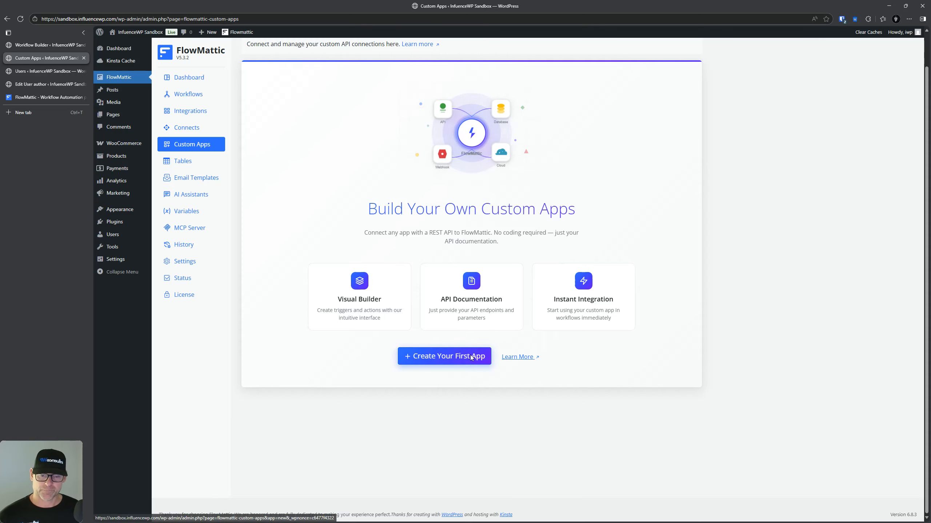
left_click(473, 357)
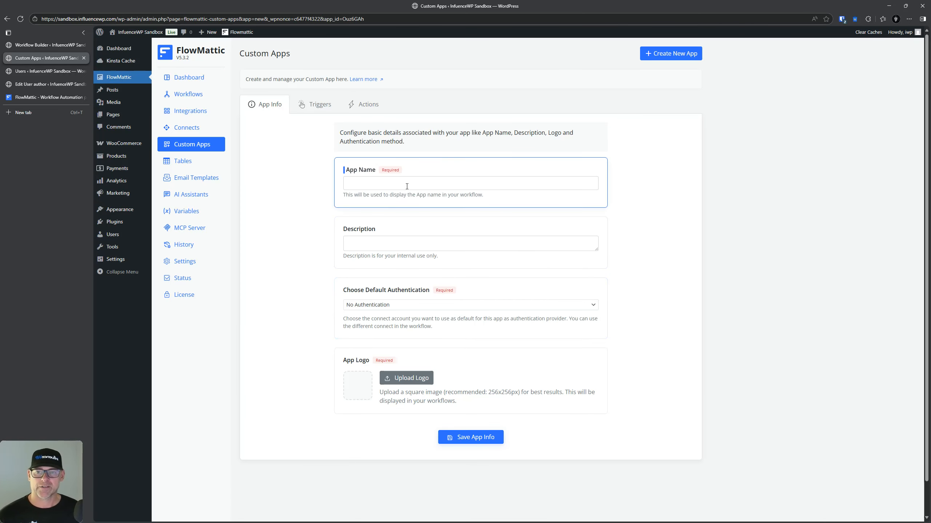
left_click(396, 305)
left_click(394, 307)
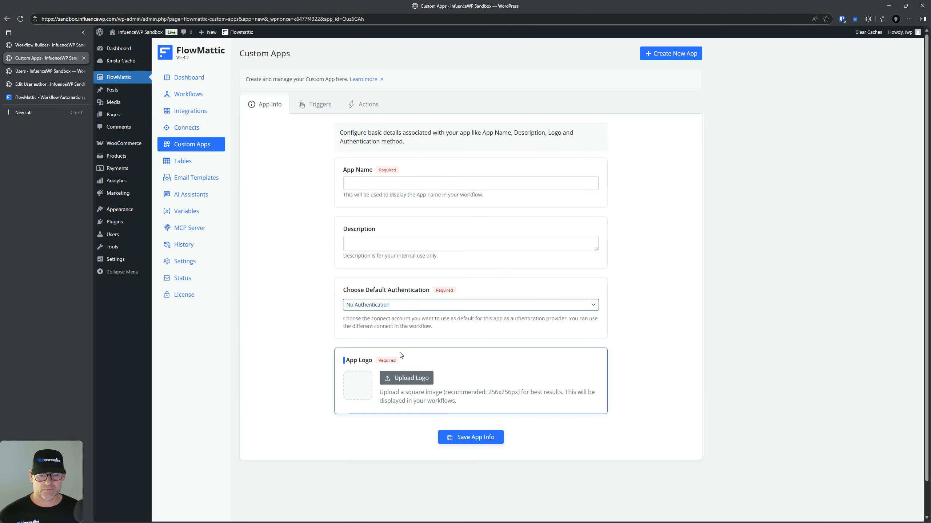
Step: Look through the Triggers and Actions tabs, open and close empty Trigger Settings, then open Tables
left_click(314, 105)
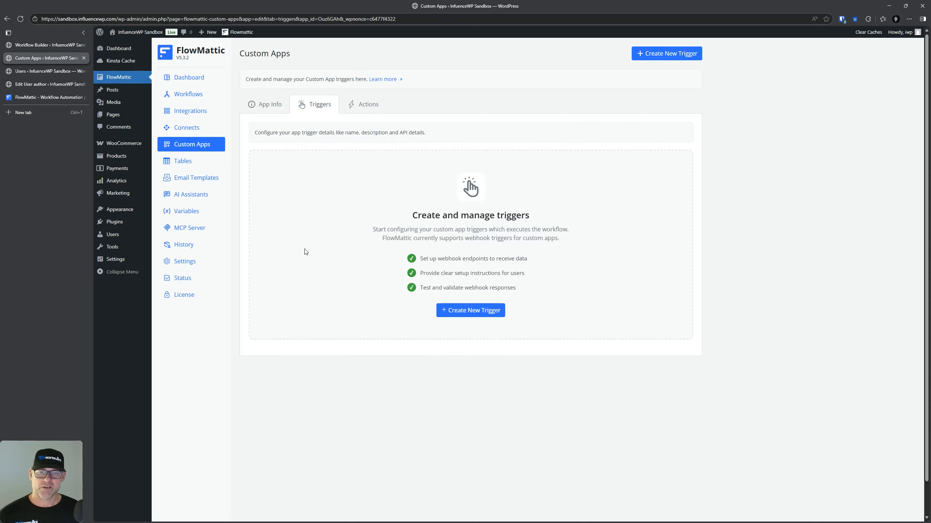
left_click(438, 311)
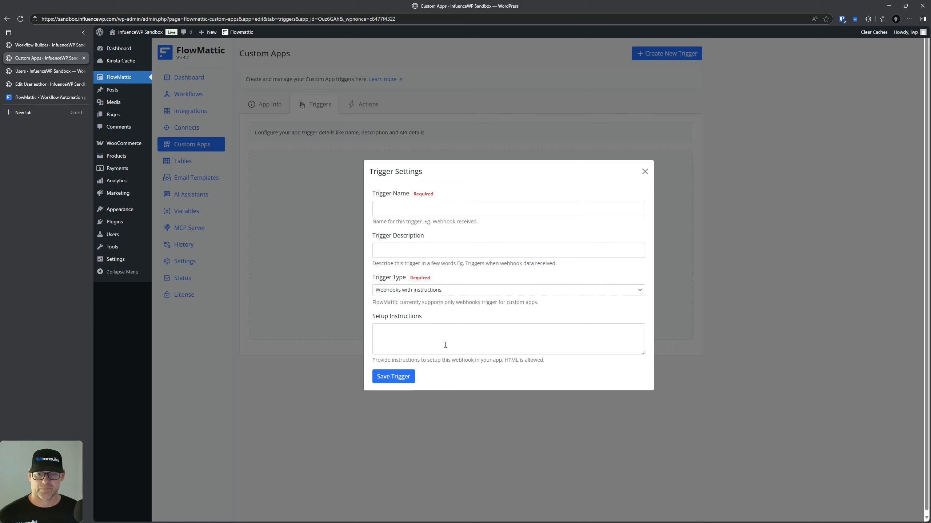
left_click(401, 378)
left_click(644, 172)
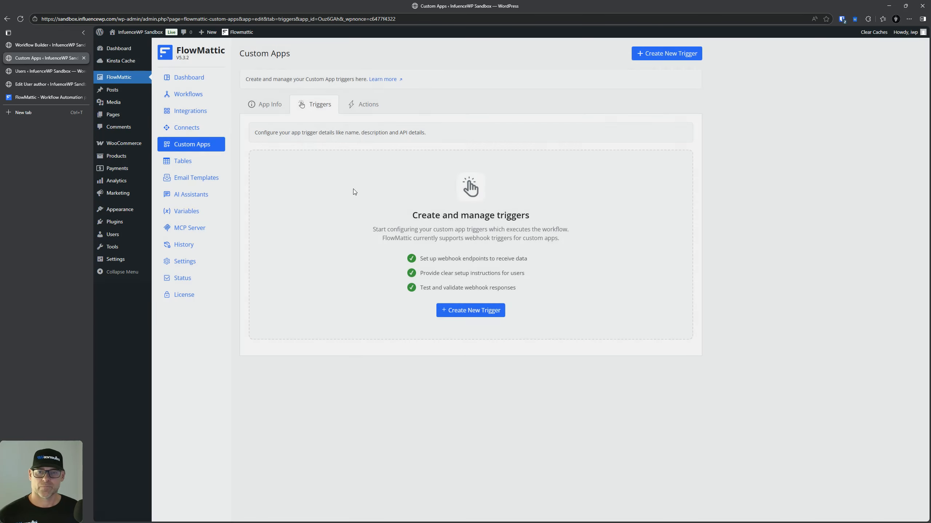
left_click(373, 103)
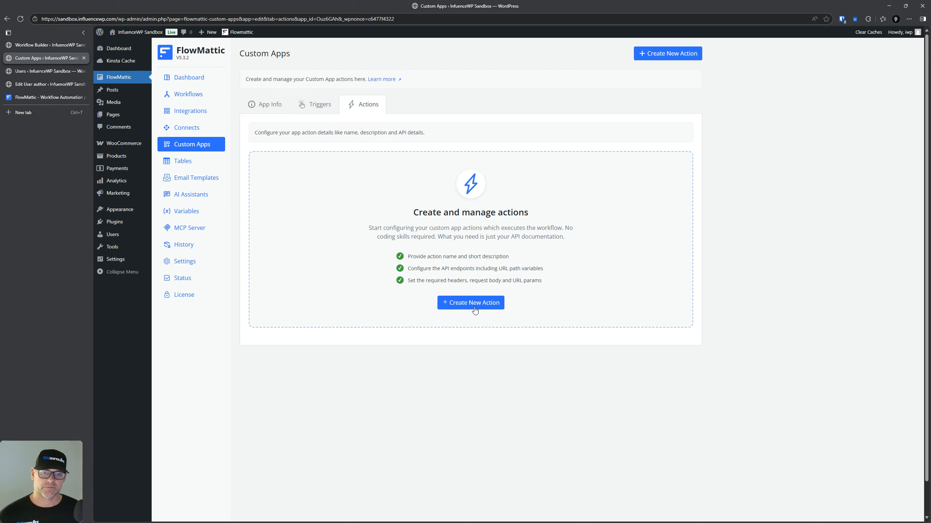
left_click(319, 104)
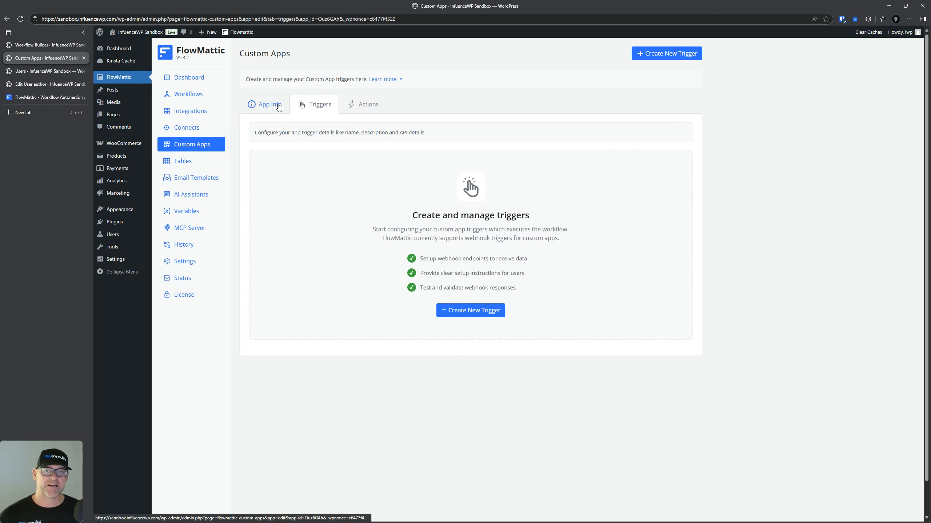
left_click(277, 105)
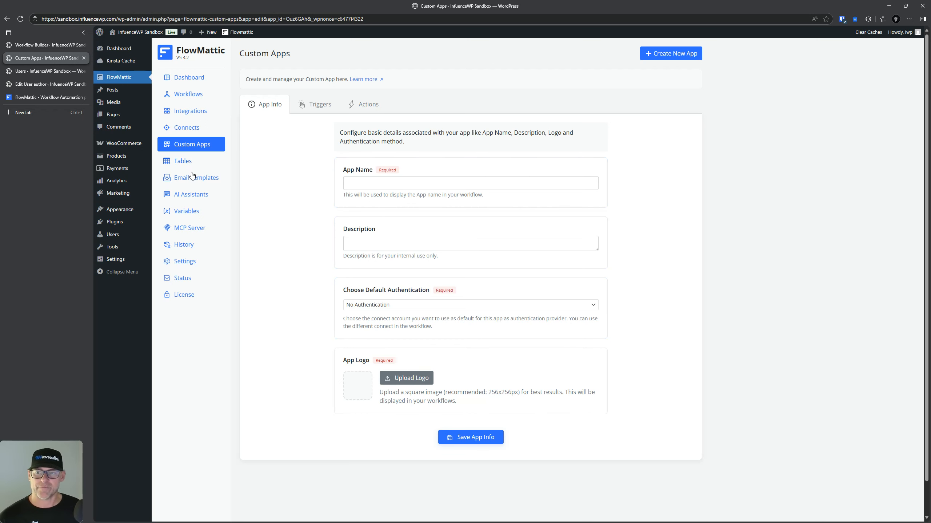
left_click(185, 163)
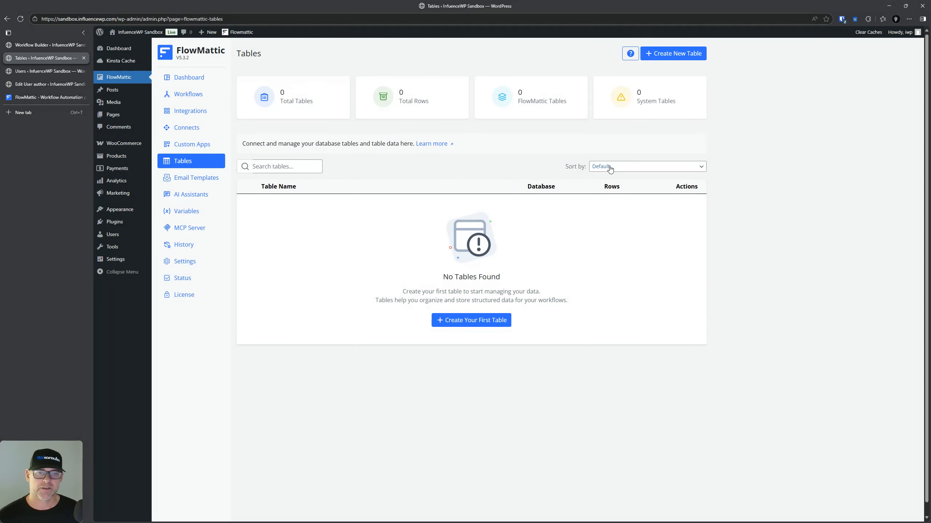
Step: Check the table sorting options, then start a new table keeping the Local database
left_click(609, 168)
left_click(610, 168)
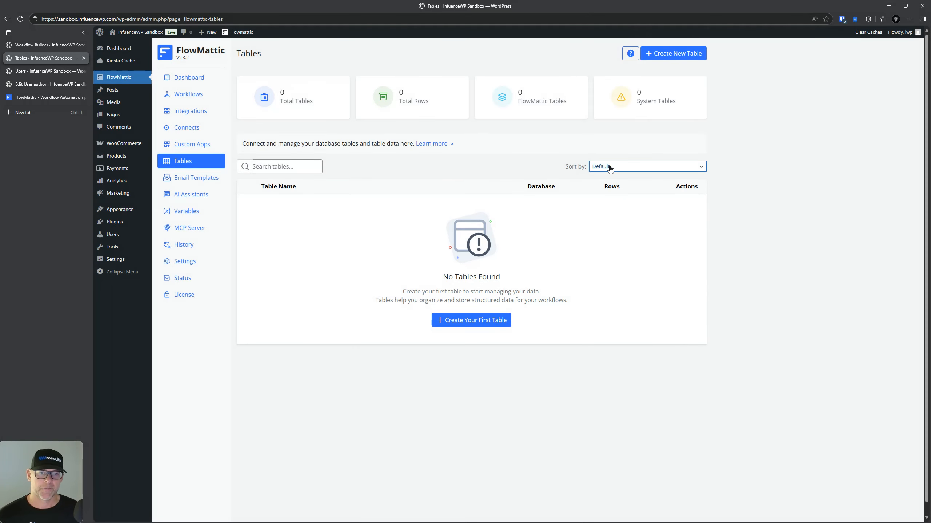
left_click(542, 453)
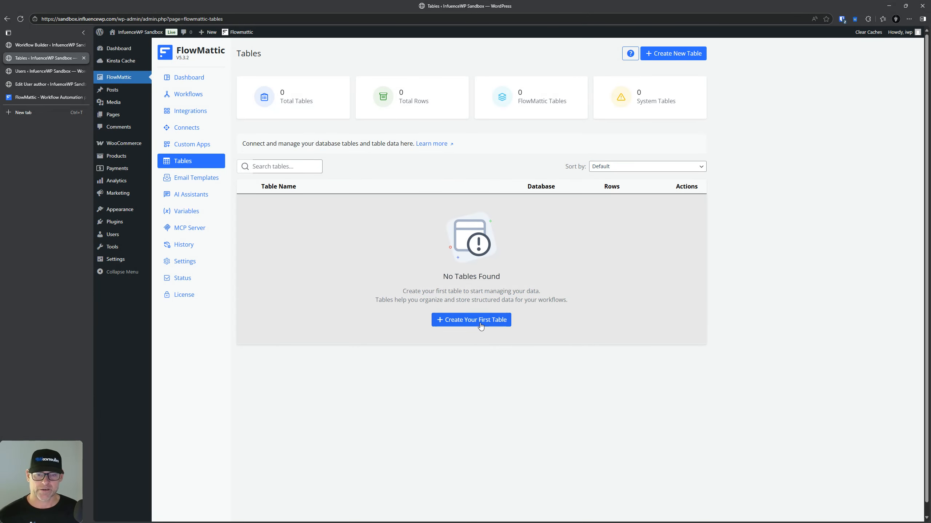
left_click(481, 322)
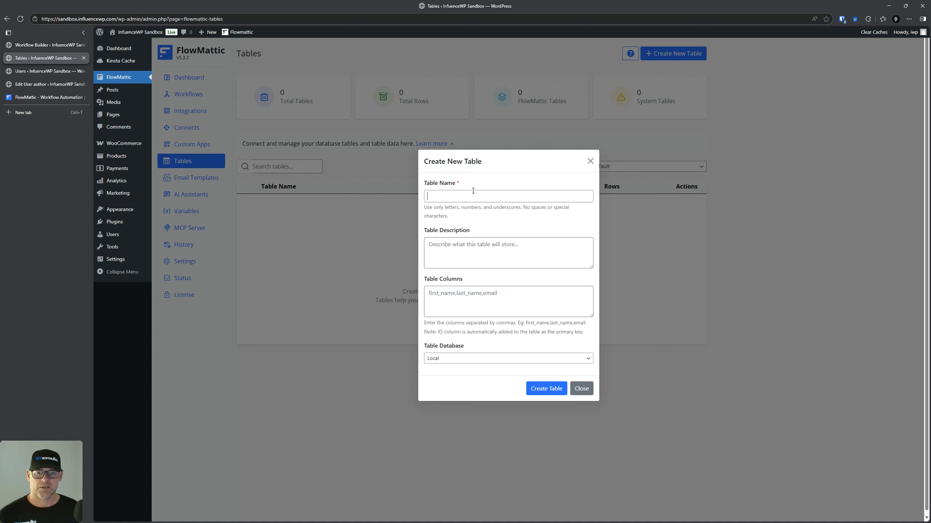
key("Tab")
key("Tab")
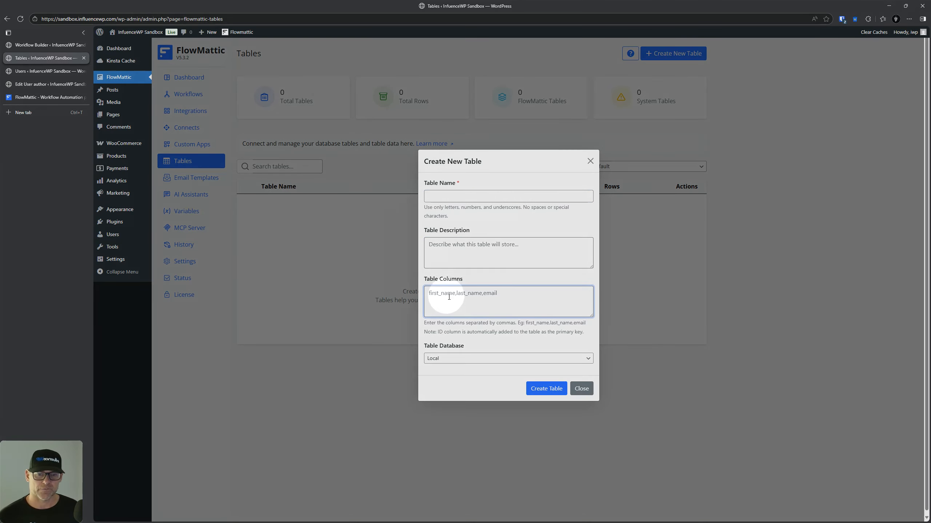
left_click(494, 294)
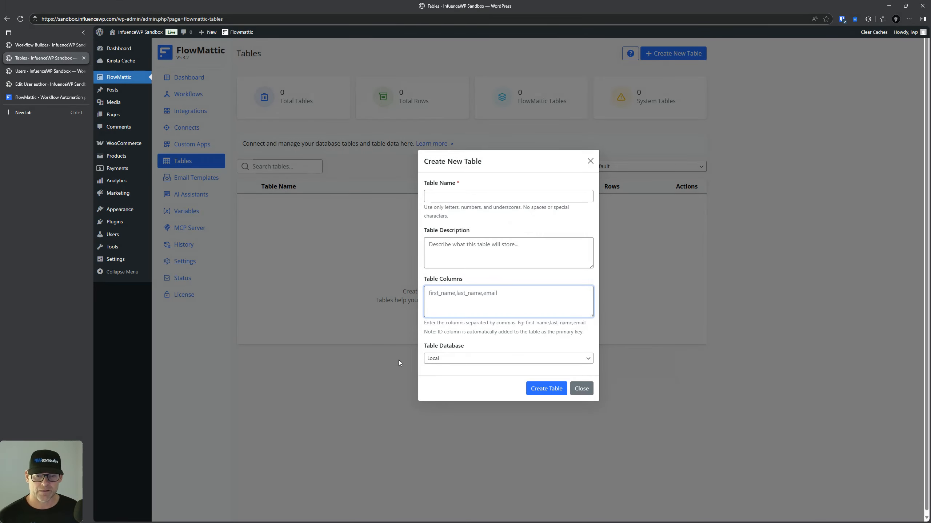
left_click(452, 357)
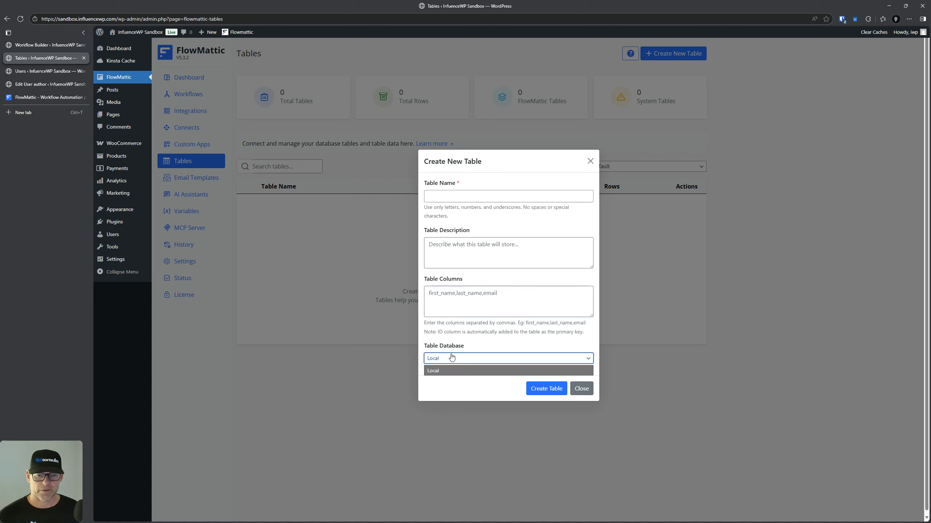
left_click(453, 360)
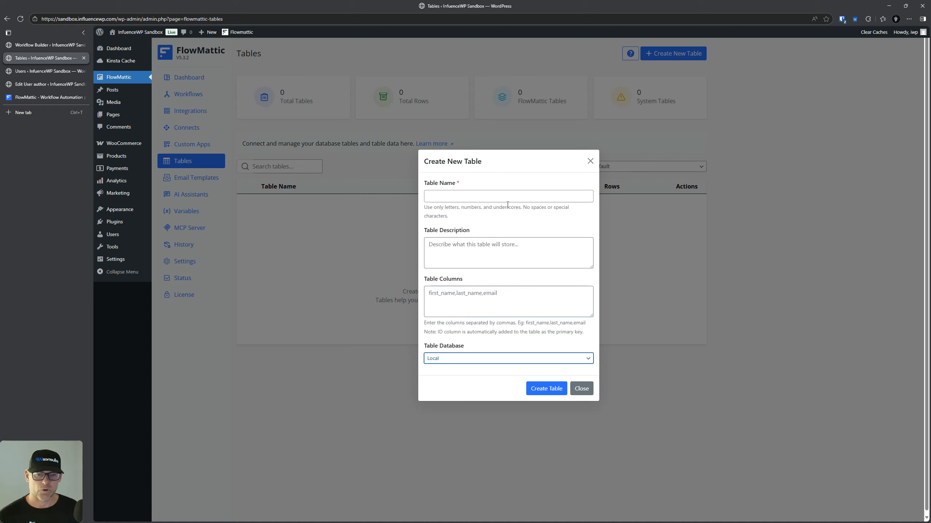
Step: Name the table 'Test' with description 'My Description' and create it
left_click(481, 200)
type("Test")
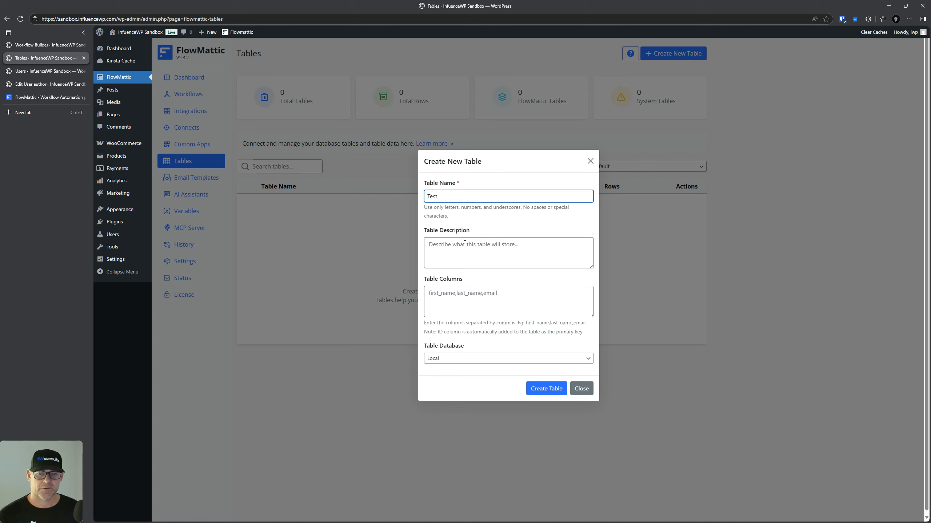
left_click(465, 244)
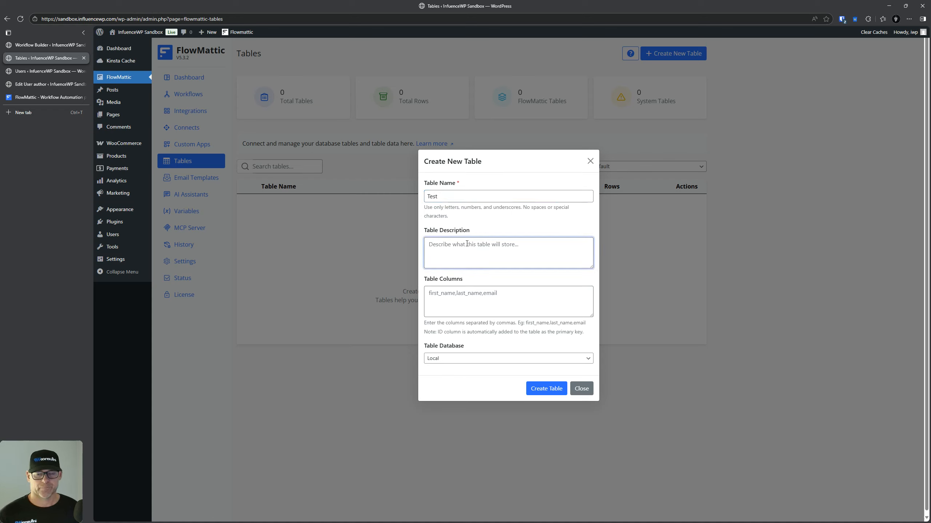
type("My Description")
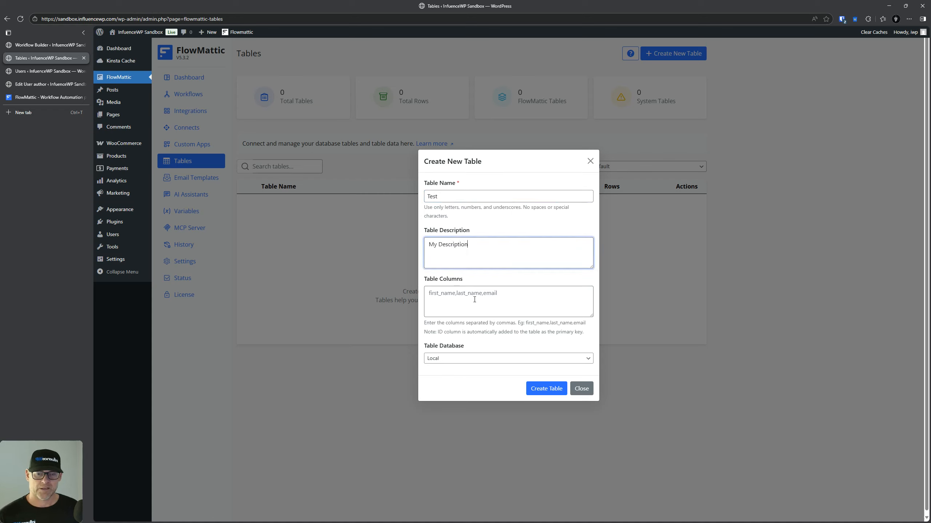
left_click(475, 297)
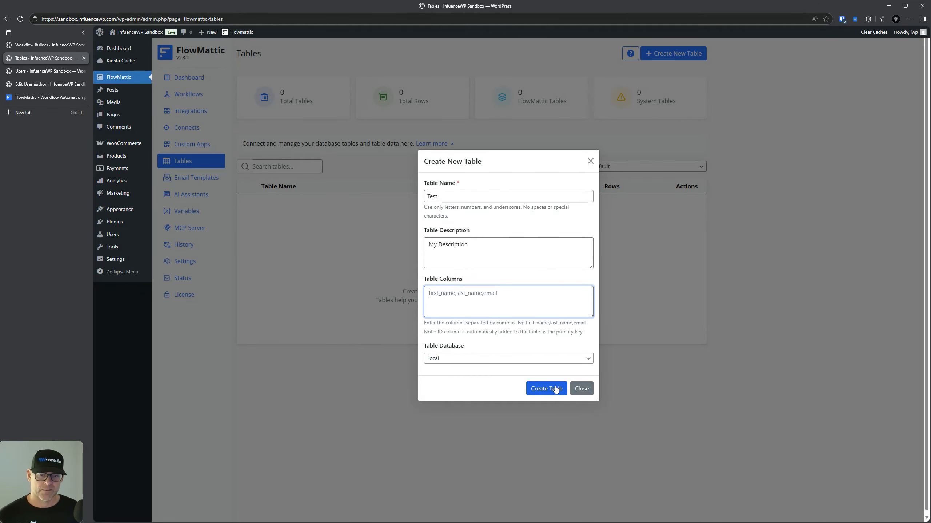
left_click(555, 389)
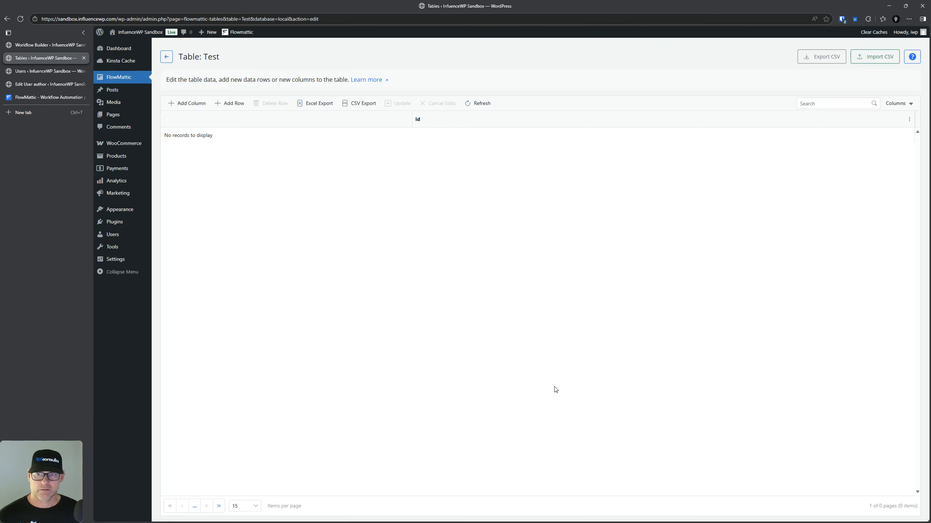
Step: Open the Add New Column form, review column types keeping Text, and cancel it
left_click(189, 103)
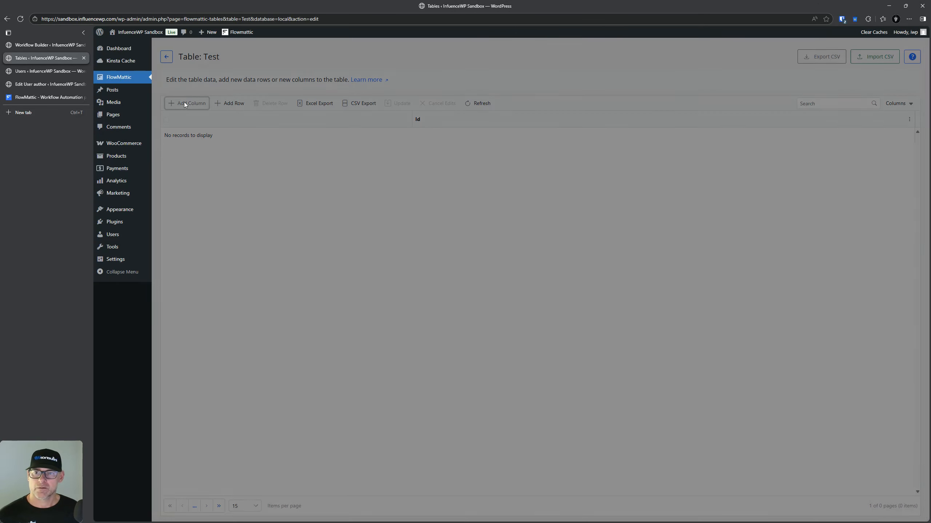
left_click(590, 183)
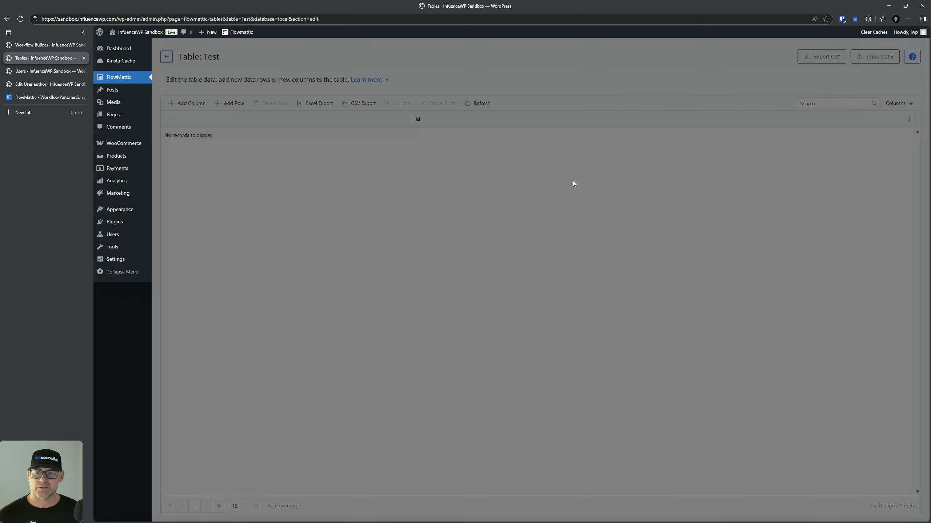
left_click(187, 103)
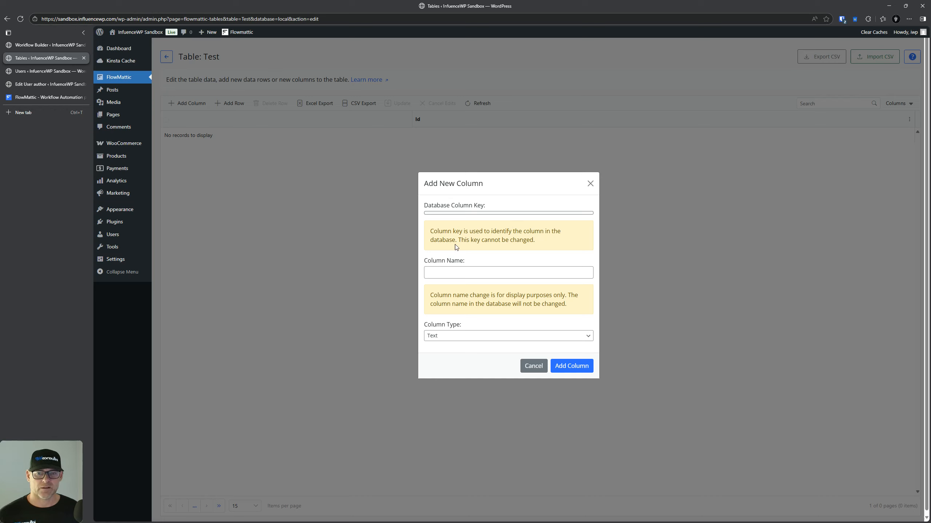
left_click(475, 341)
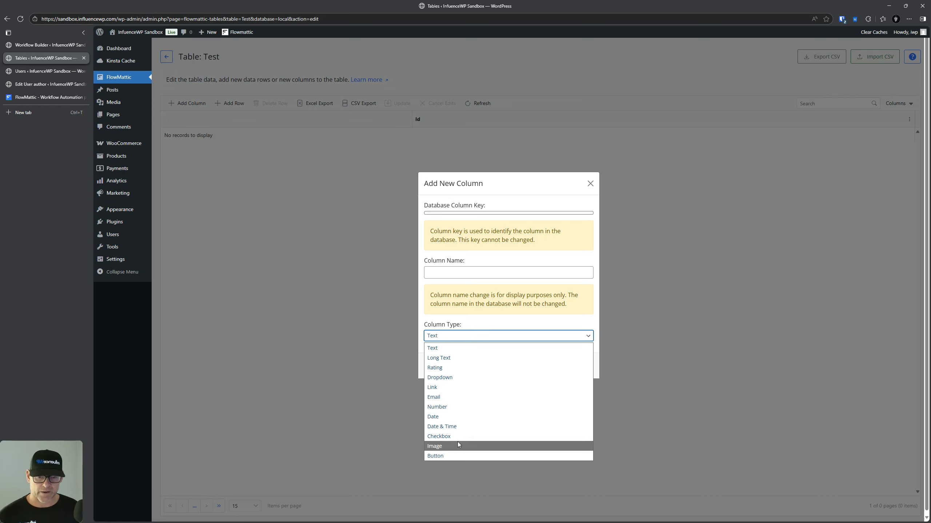
left_click(489, 330)
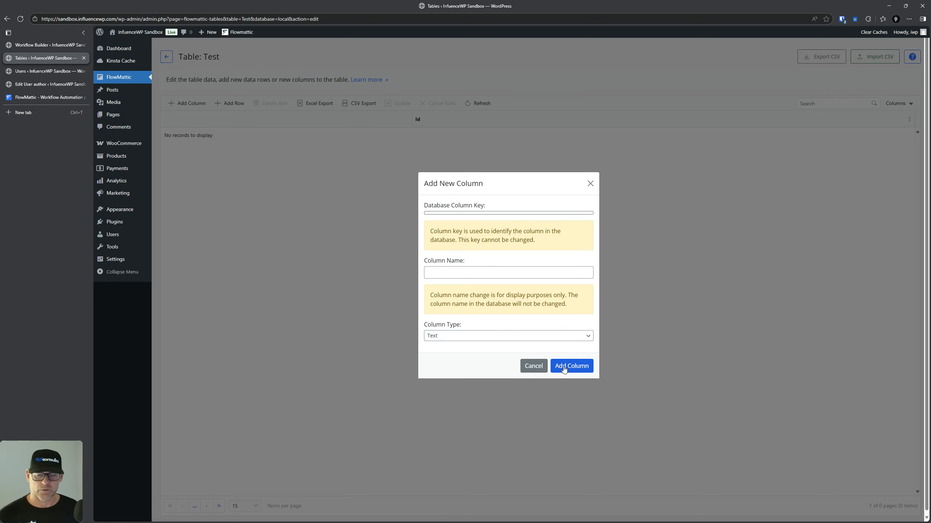
left_click(535, 365)
Step: Add an empty row, export Test to Excel, then open the tables Learn more link
left_click(228, 104)
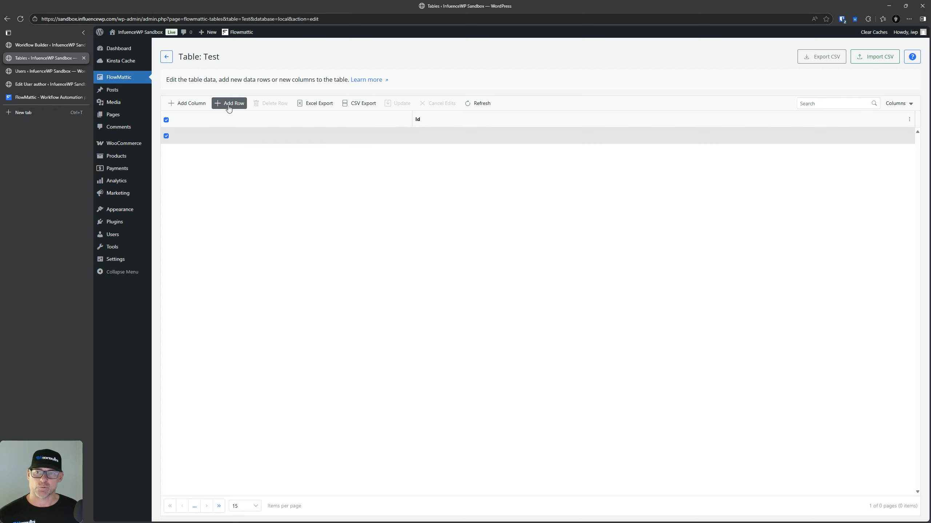
left_click(314, 103)
left_click(773, 216)
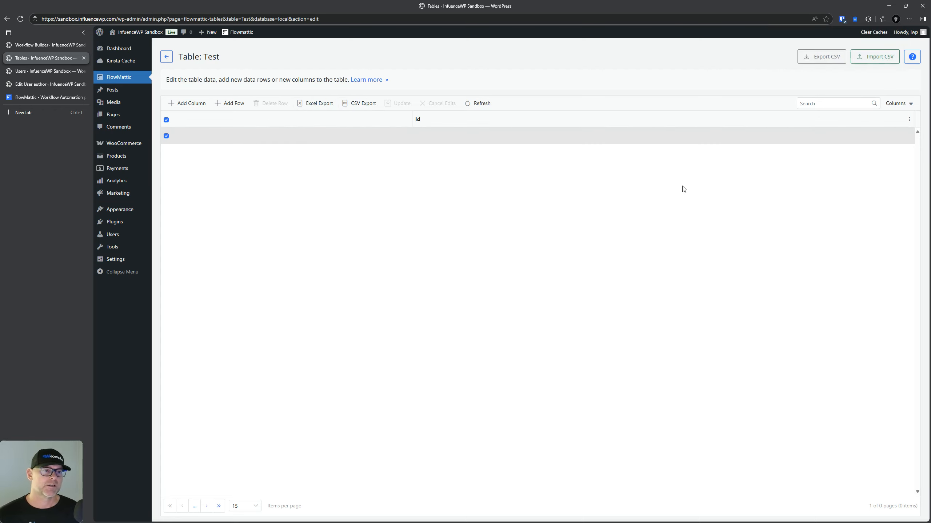
left_click(166, 56)
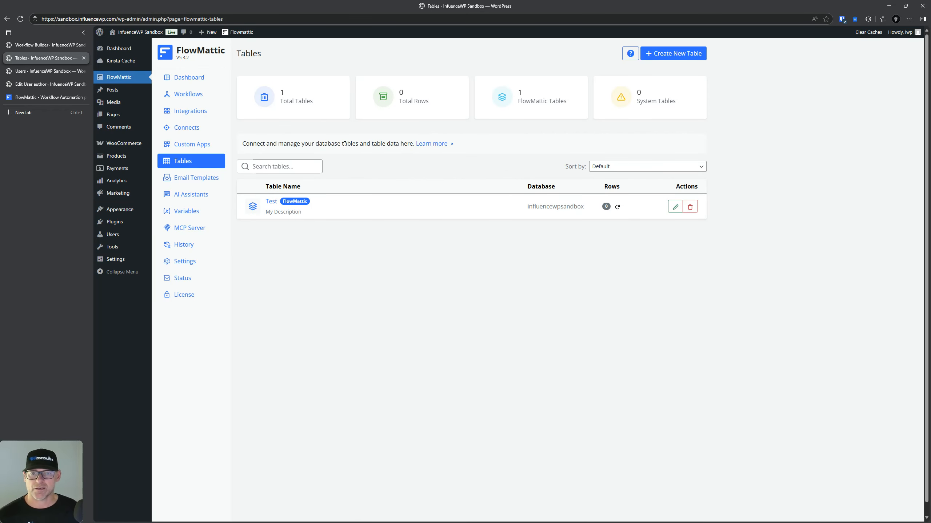
left_click(430, 143)
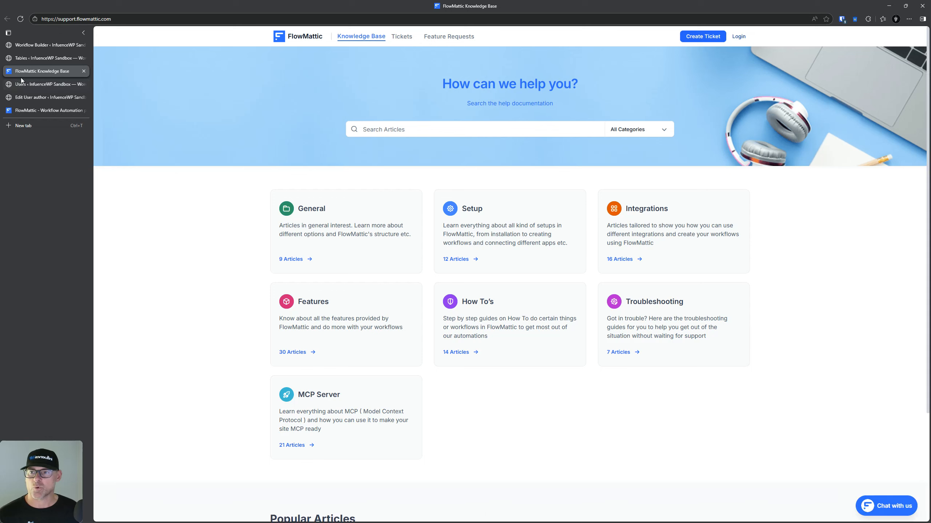
Step: Search the Knowledge Base for 'create tables', open the Tables article, then switch to the FlowMattic website
left_click(431, 129)
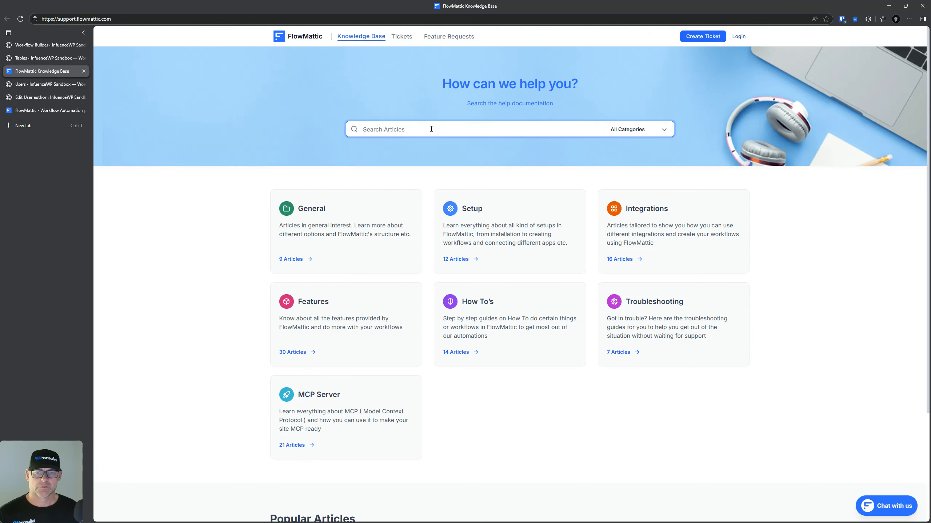
type("tables")
key("Return")
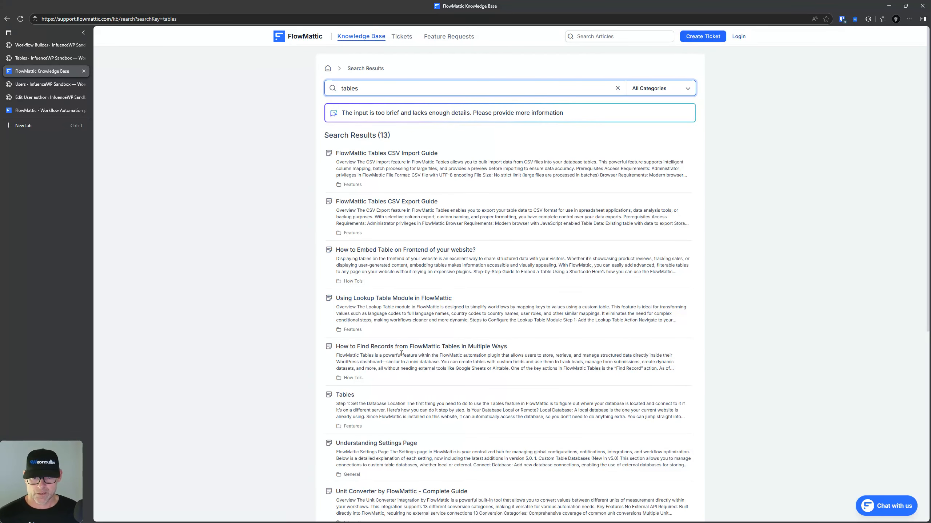
left_click(342, 88)
type("create")
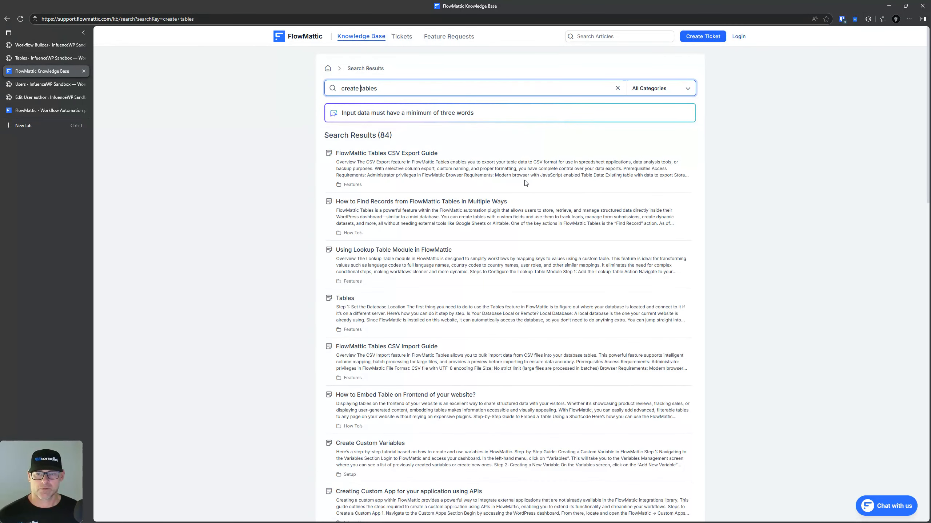
left_click(345, 298)
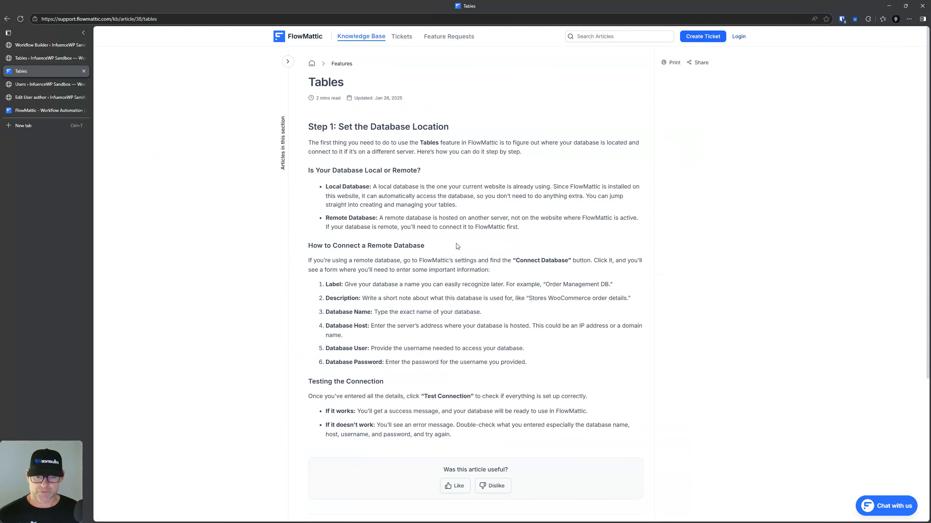
left_click(45, 111)
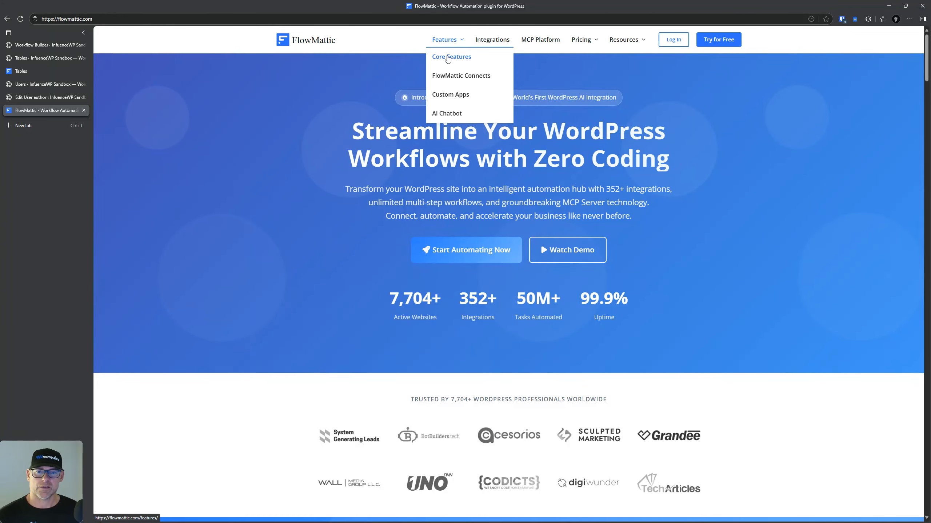
Step: Open Features > Core Features and find 'tables' on the page
left_click(448, 58)
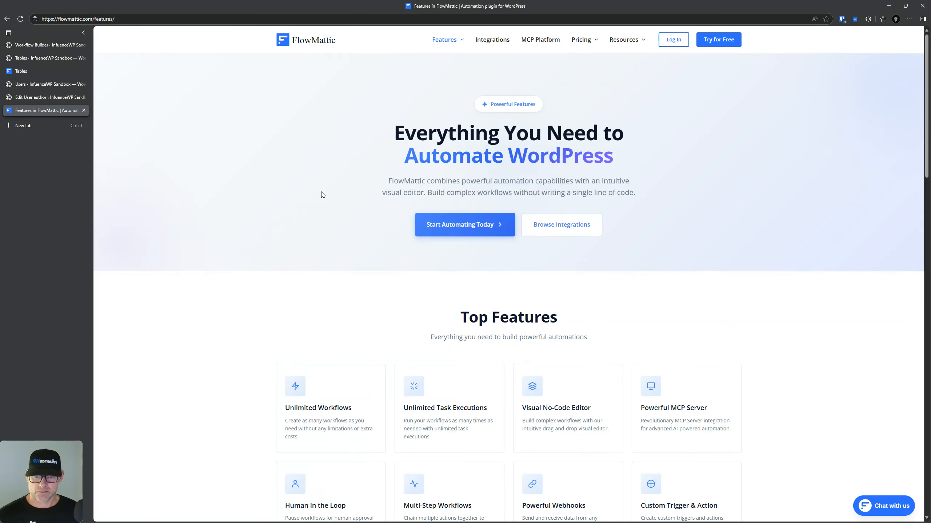
key("ctrl+f")
type("tables")
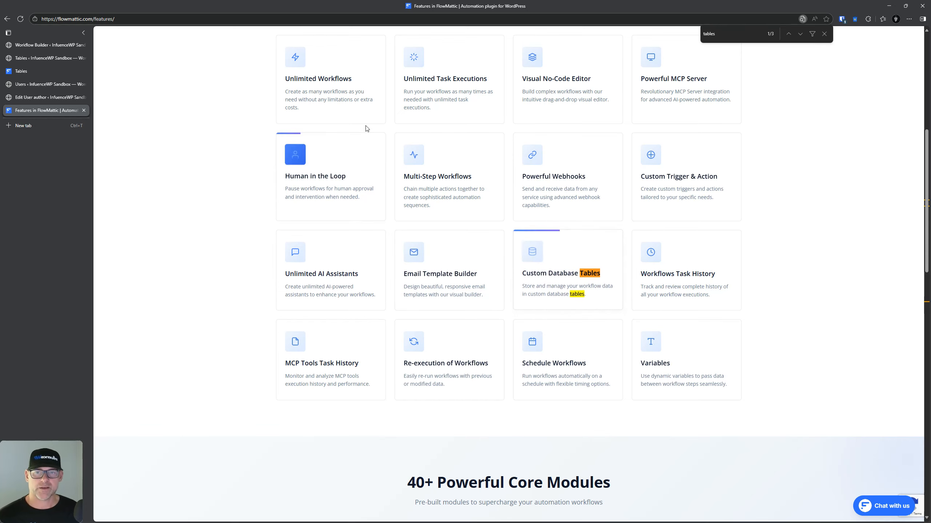
scroll(257, 293, "up", 8)
mouse_move(447, 41)
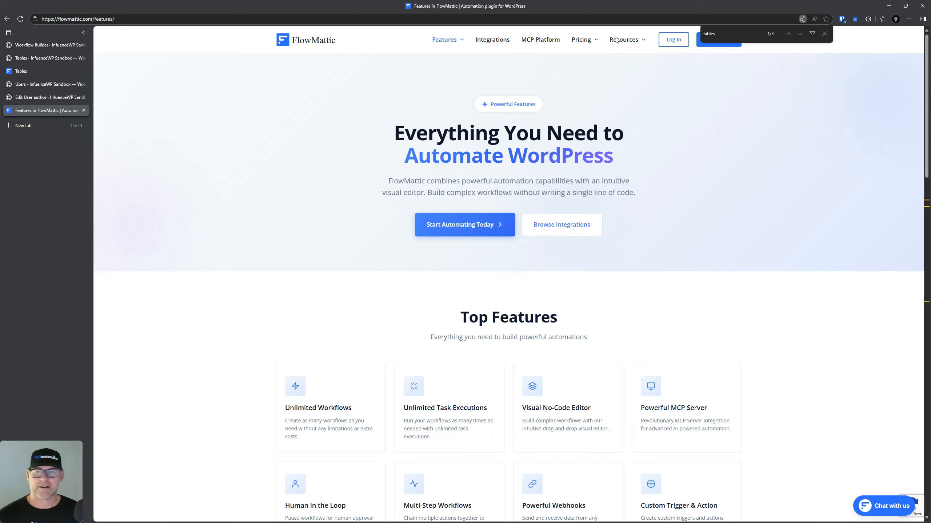
Step: Close the Edit User and Users admin browser tabs
left_click(40, 97)
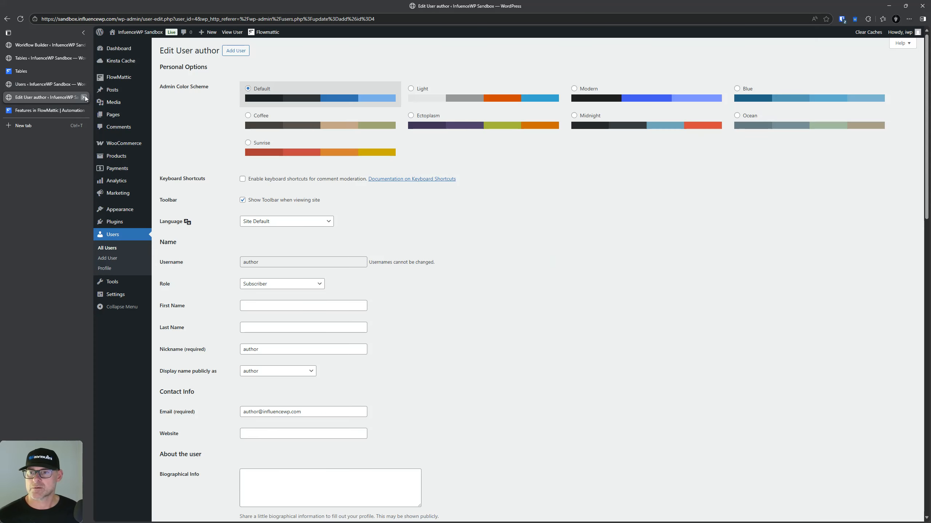
left_click(84, 97)
left_click(75, 85)
left_click(83, 84)
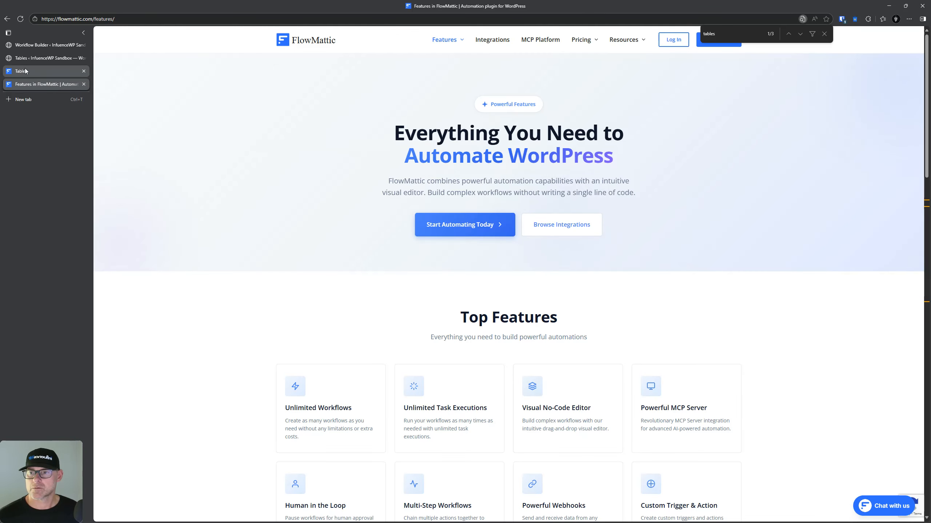
Step: Return to the Tables help article and browse the Features category articles
left_click(66, 72)
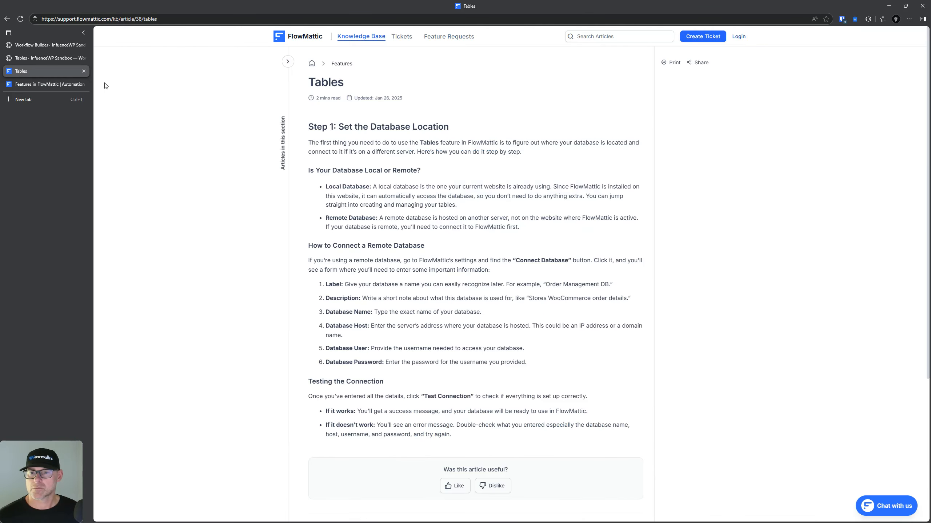
right_click(337, 64)
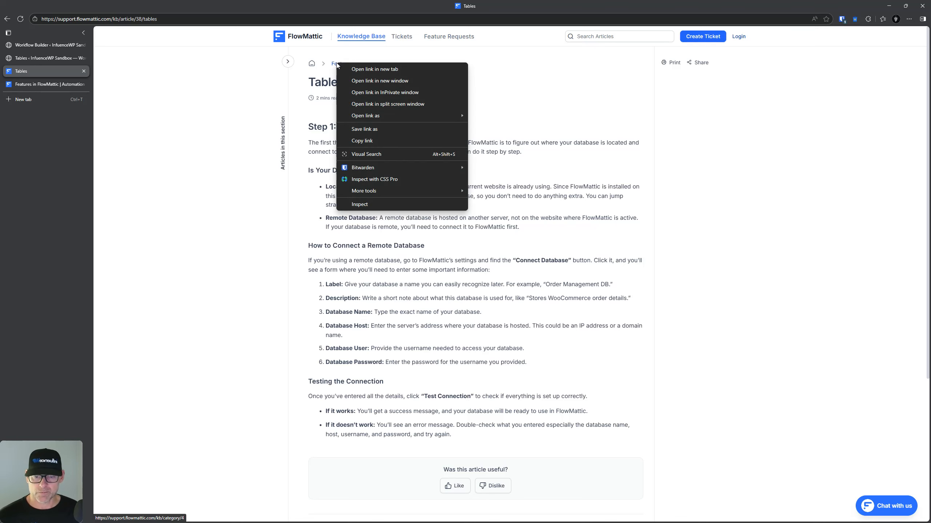
key("Escape")
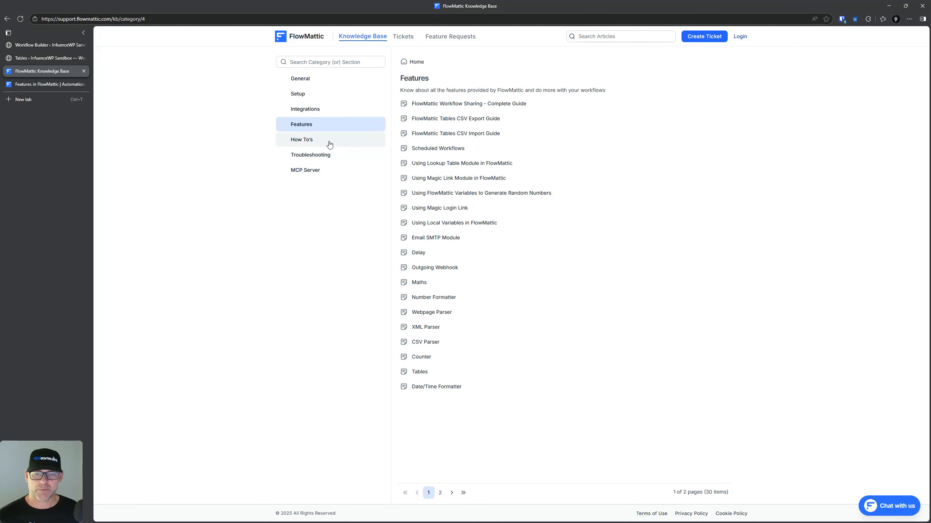
left_click(419, 371)
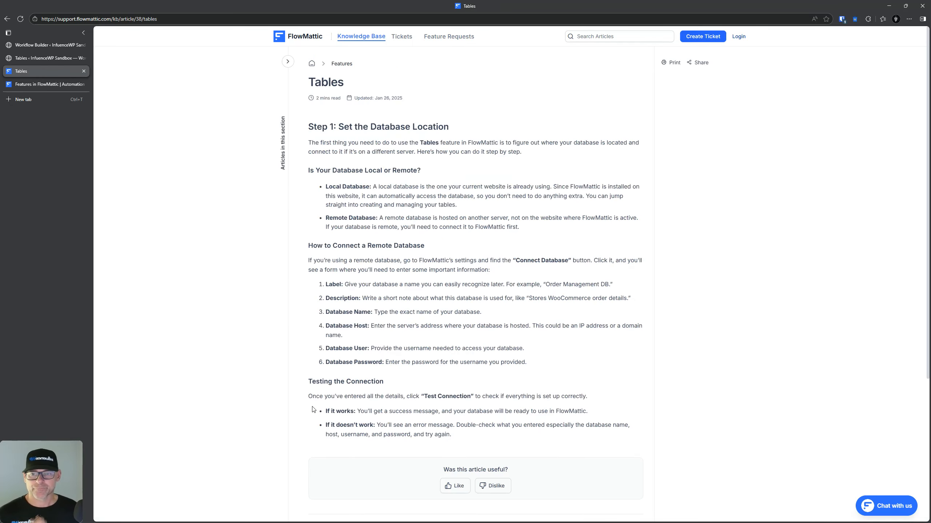
left_click(7, 18)
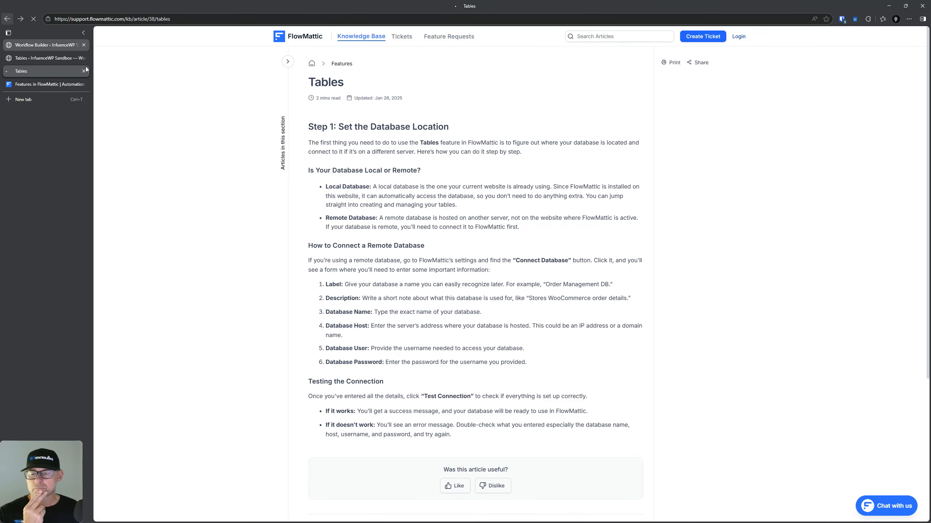
Step: Search the How To's and Setup categories for 'table', then return to the Tables admin page
left_click(302, 140)
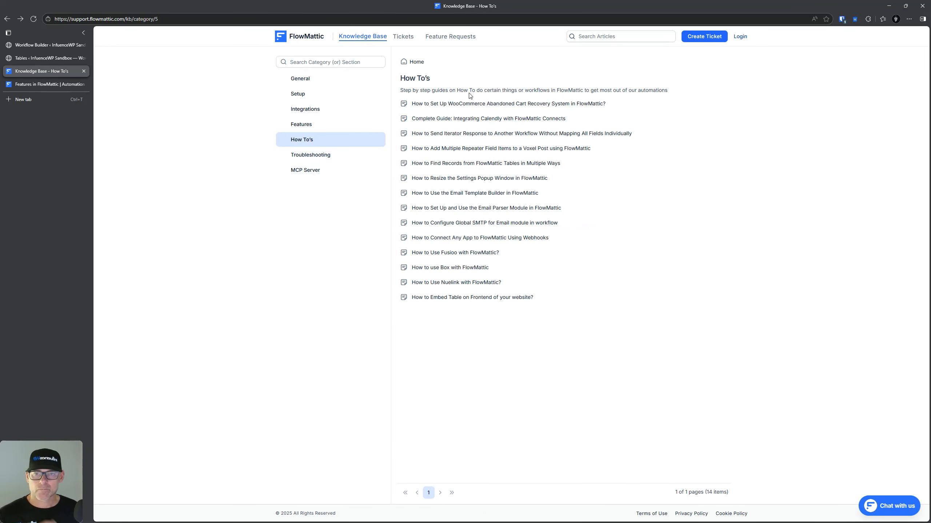
key("ctrl+f")
type("table")
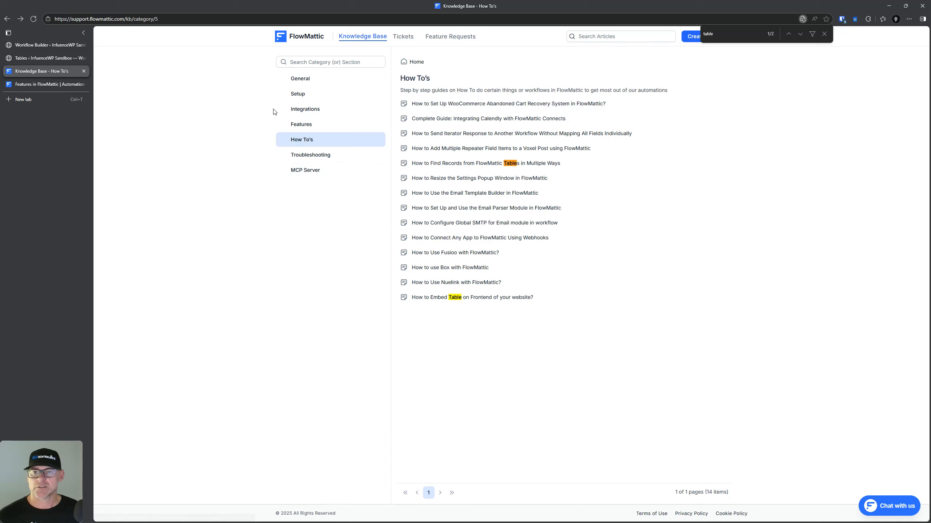
left_click(312, 94)
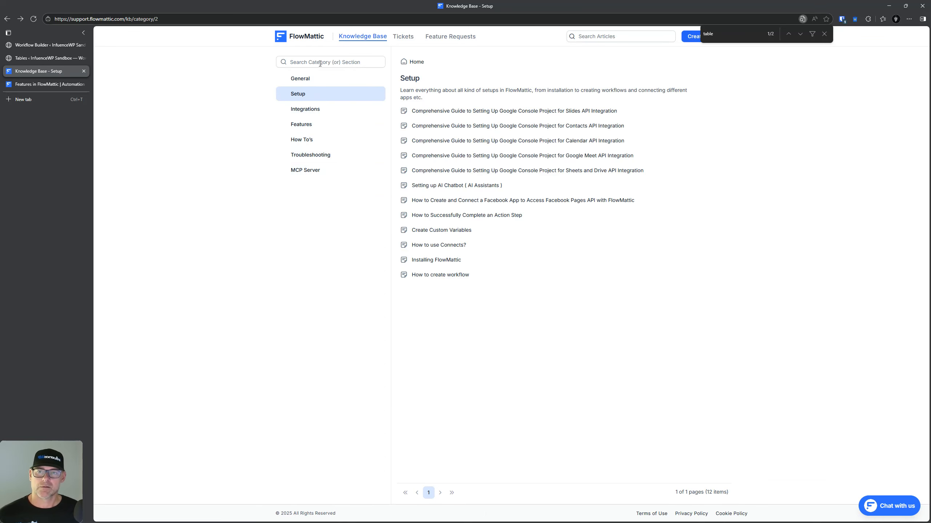
key("ctrl+f")
type("t")
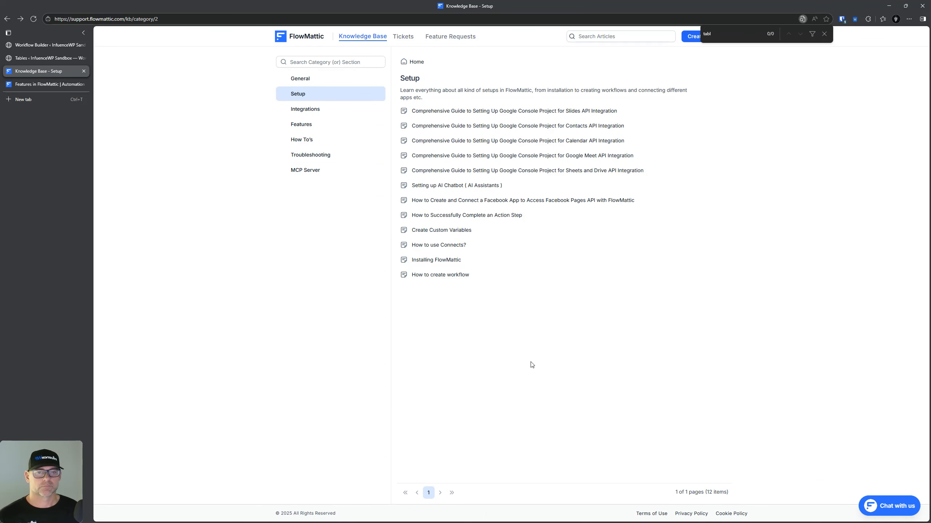
left_click(43, 58)
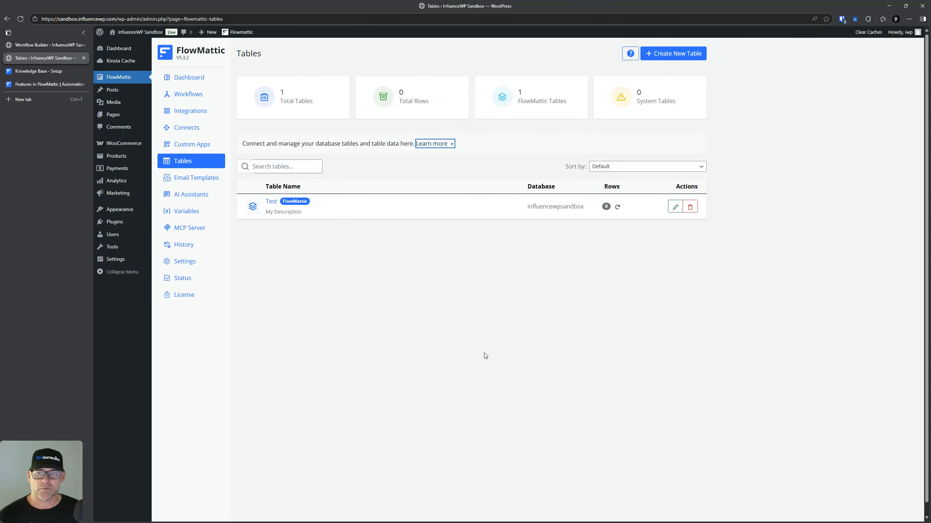
left_click(336, 290)
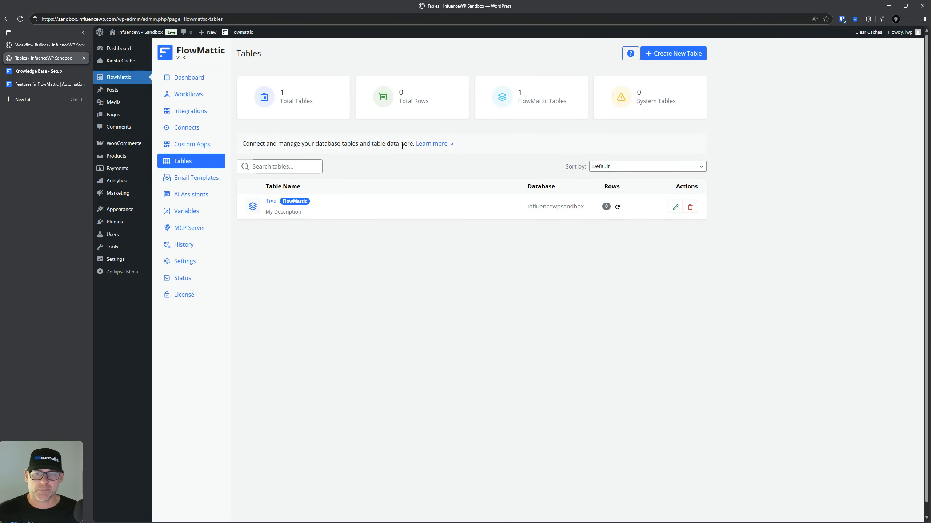
left_click(672, 207)
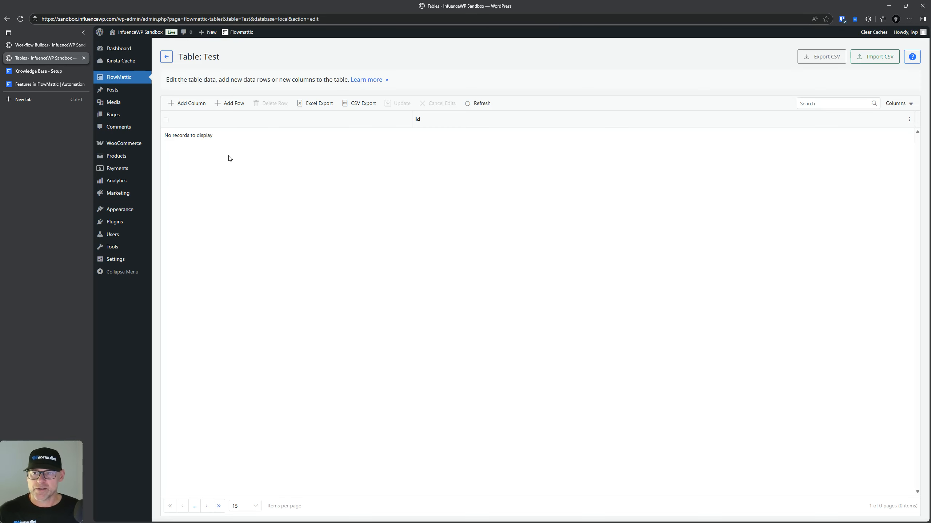
left_click(189, 104)
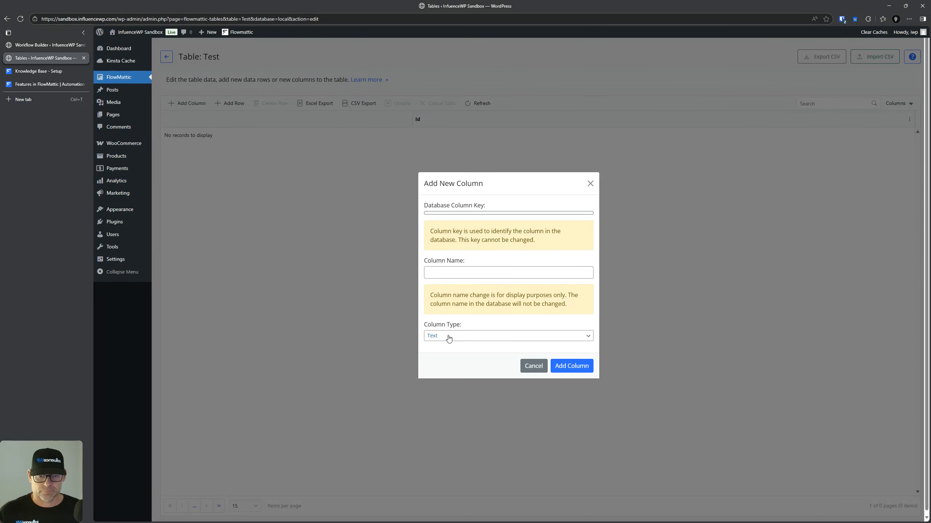
left_click(455, 271)
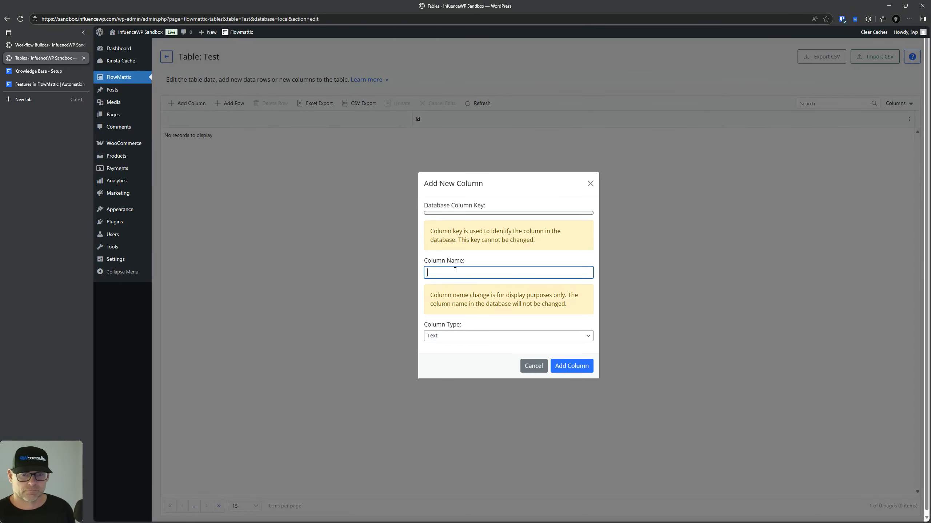
left_click(533, 366)
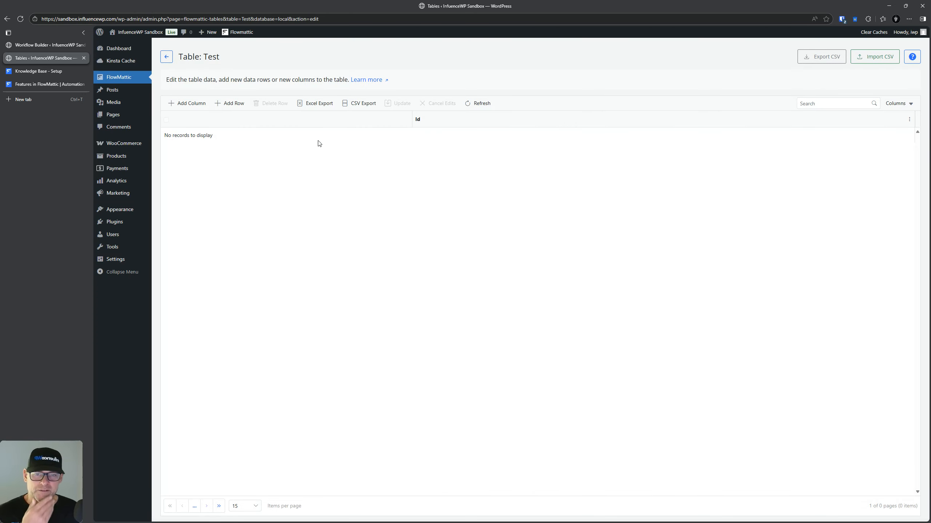
Step: Open the tables documentation and search the Knowledge Base for 'tables'
left_click(368, 84)
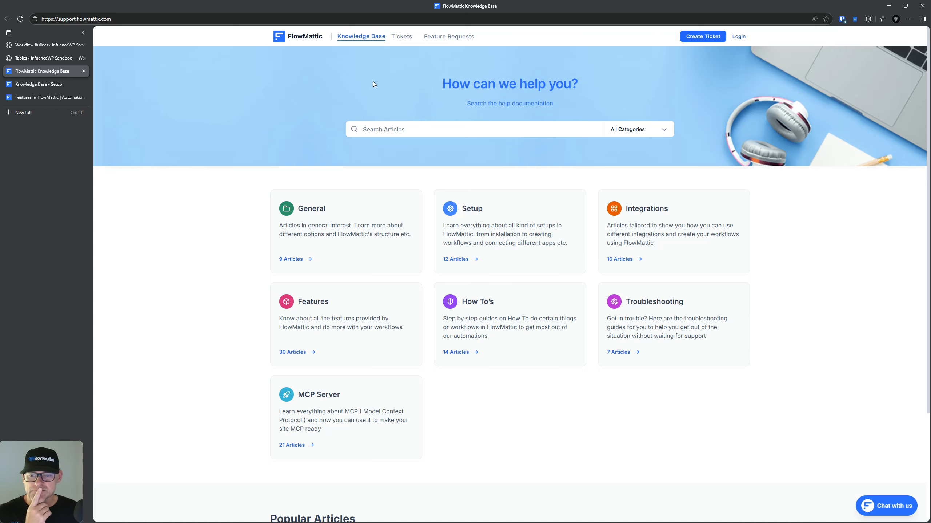
scroll(310, 302, "down", 2)
scroll(310, 303, "down", 2)
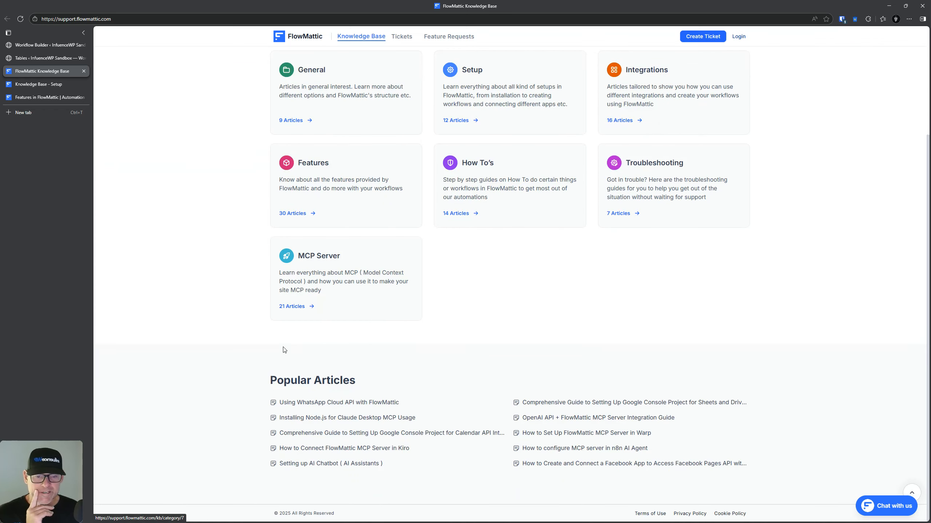
scroll(340, 374, "up", 4)
left_click(388, 132)
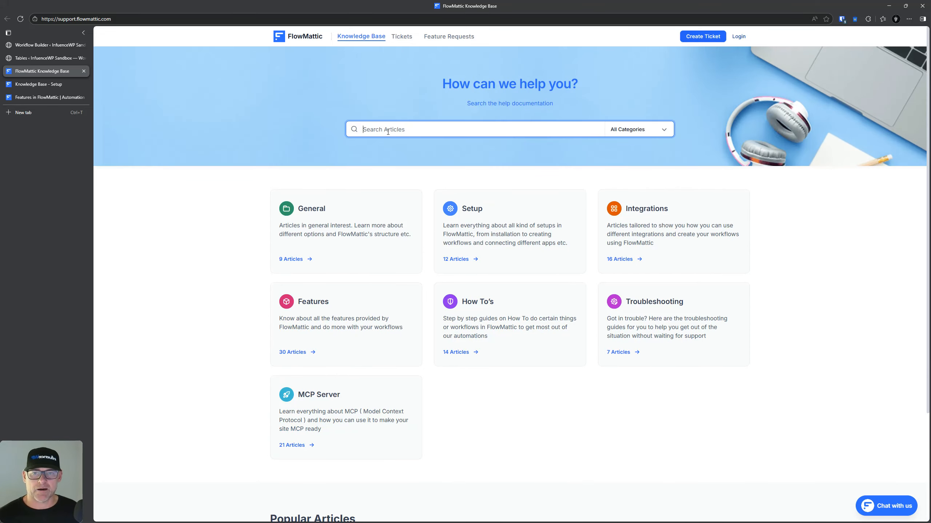
type("tables")
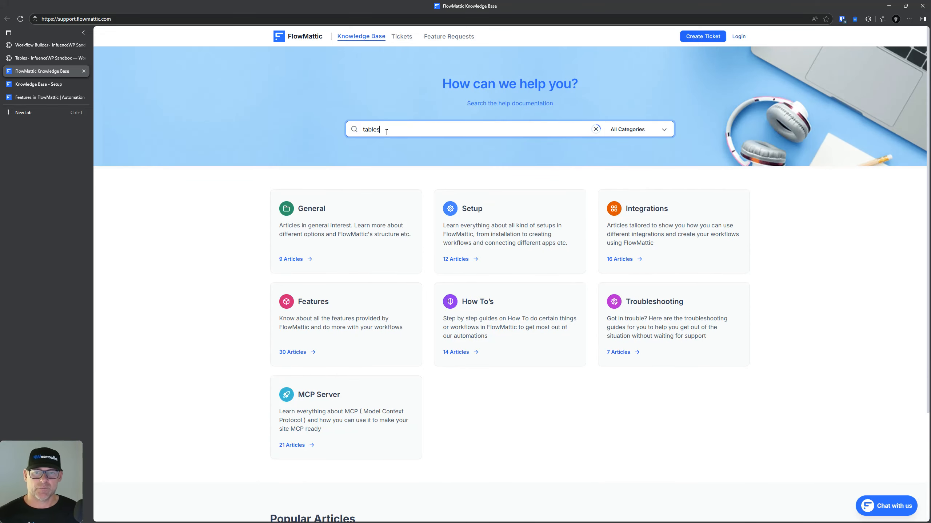
key("Return")
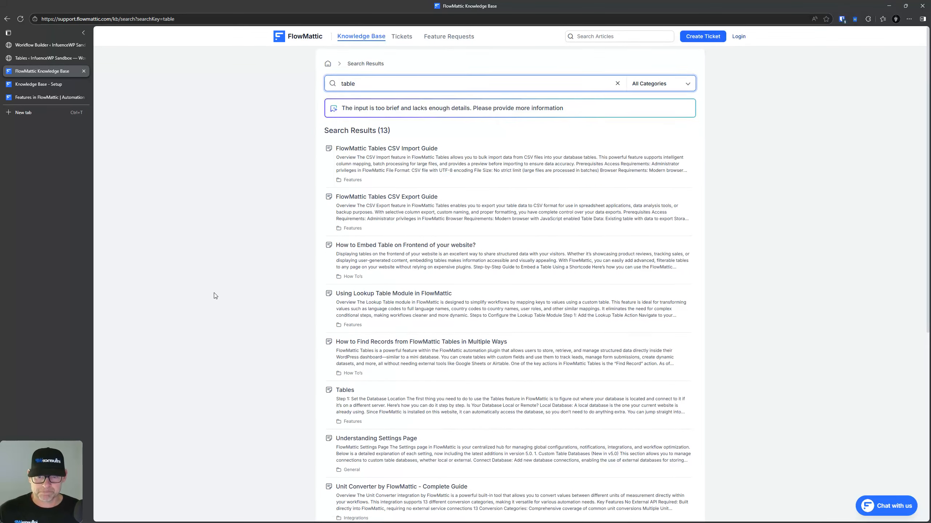
scroll(227, 308, "down", 3)
scroll(389, 301, "down", 3)
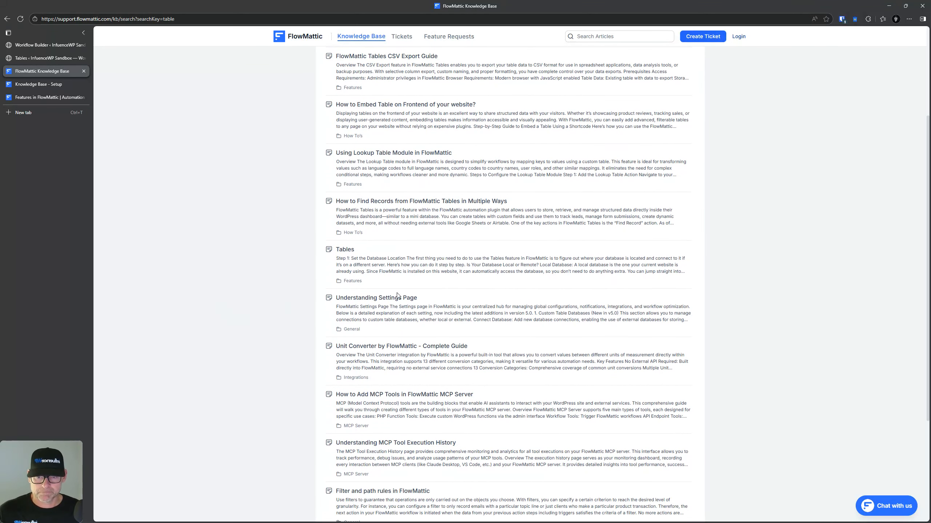
scroll(397, 293, "down", 3)
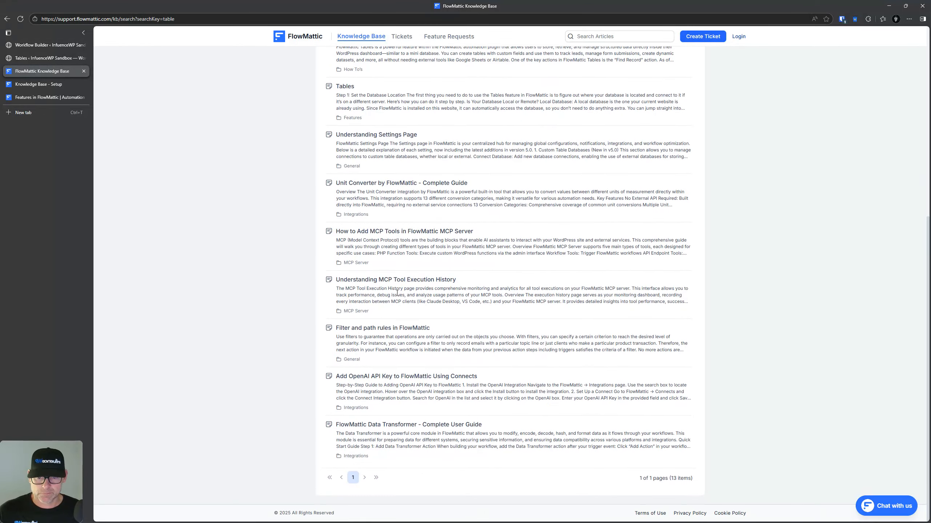
scroll(397, 294, "up", 8)
left_click_drag(414, 241, 445, 143)
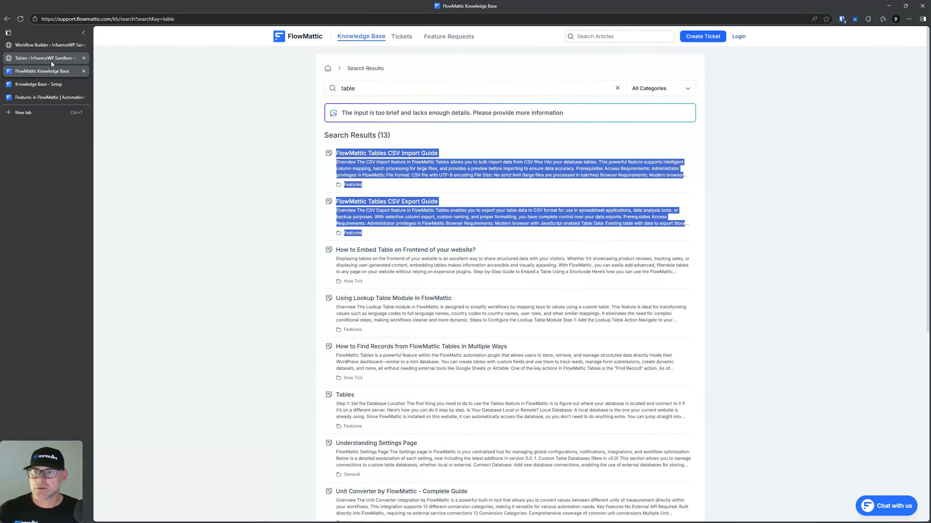
Step: Revisit the FlowMattic Tables list, then return to the Knowledge Base search results
left_click(51, 58)
left_click(125, 78)
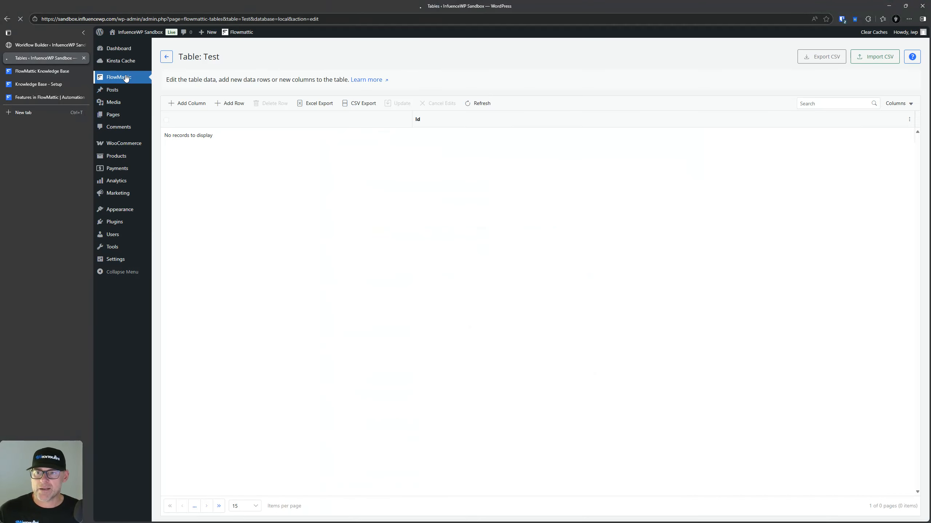
left_click(184, 164)
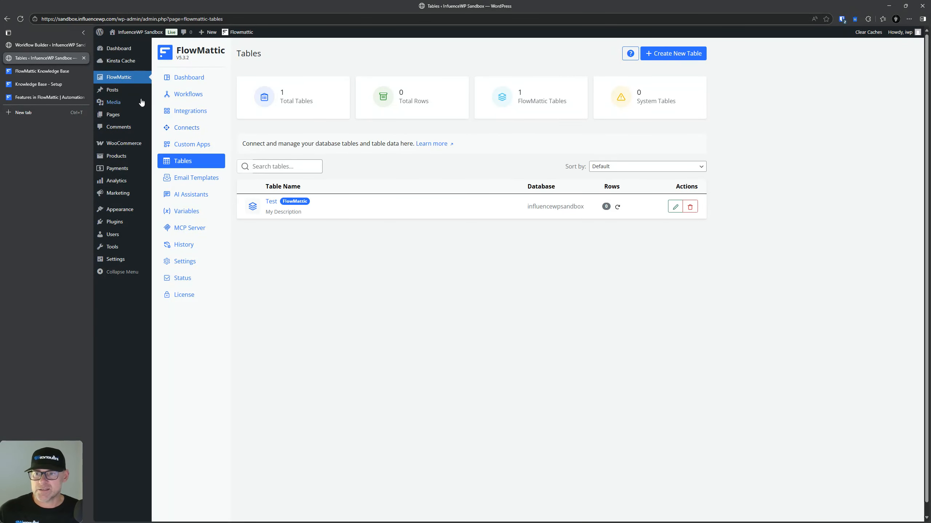
left_click(31, 72)
left_click(769, 185)
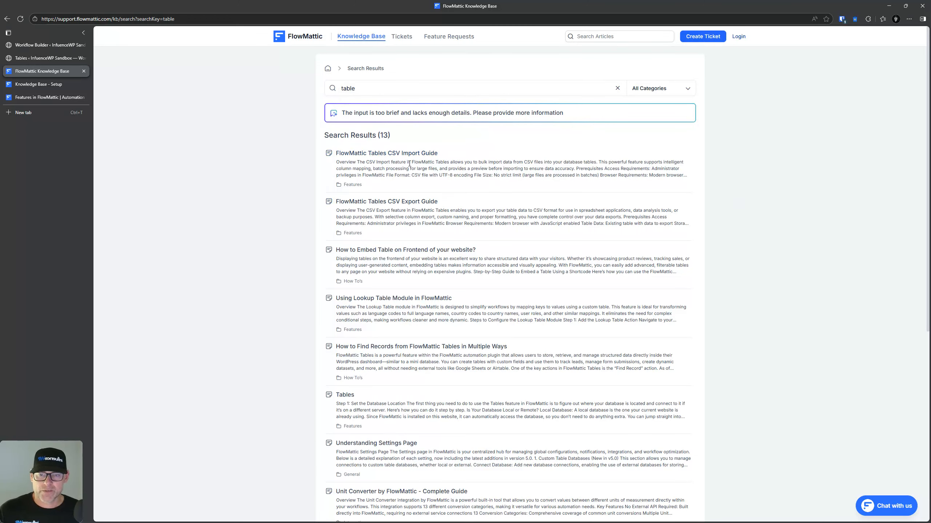
scroll(480, 387, "down", 3)
Step: Open the Understanding Settings Page article and step through its table matches
left_click(361, 336)
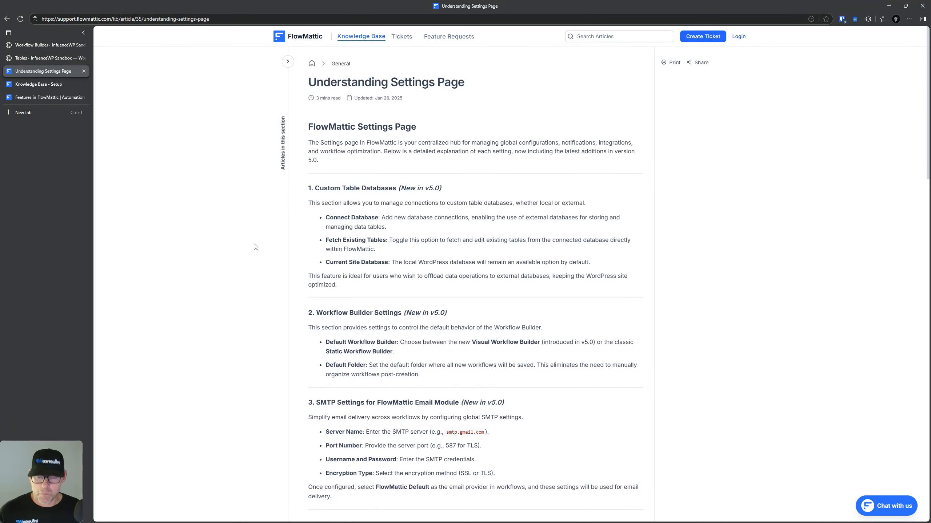
key("ctrl+f")
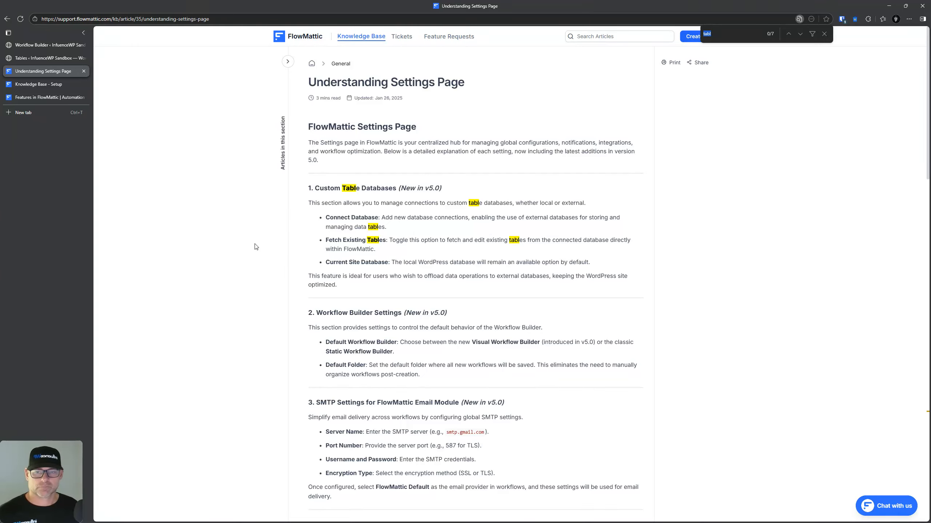
key("Return")
left_click(397, 273)
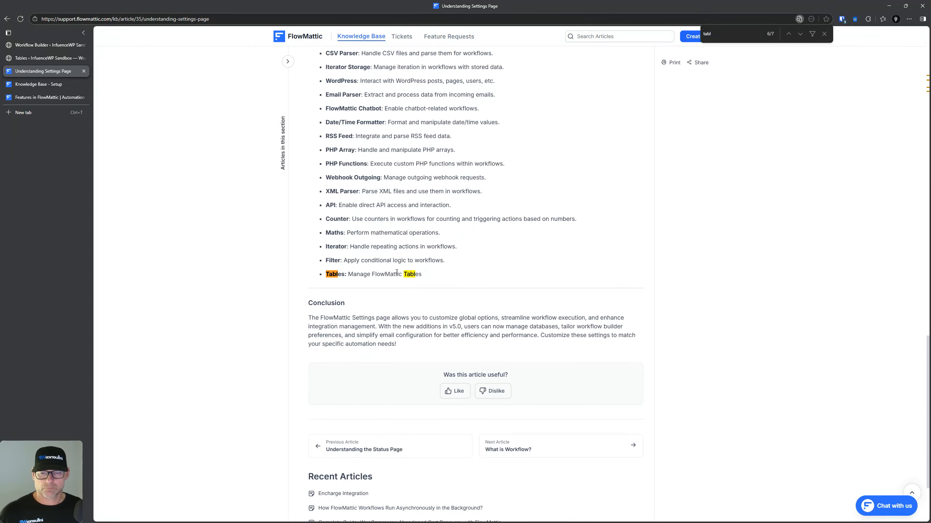
scroll(357, 314, "down", 3)
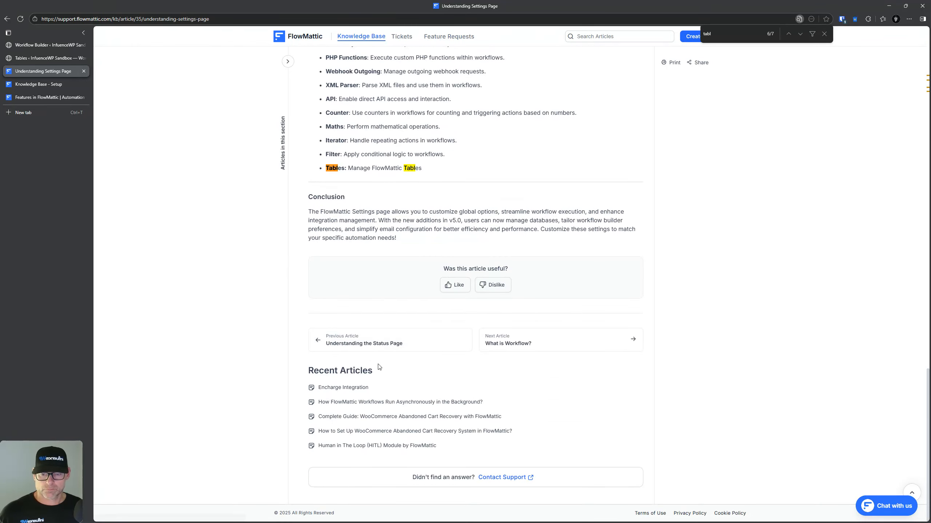
scroll(376, 380, "up", 15)
key("Escape")
Step: Read the Tables help on creating and editing a table, then open Email Templates
left_click(41, 58)
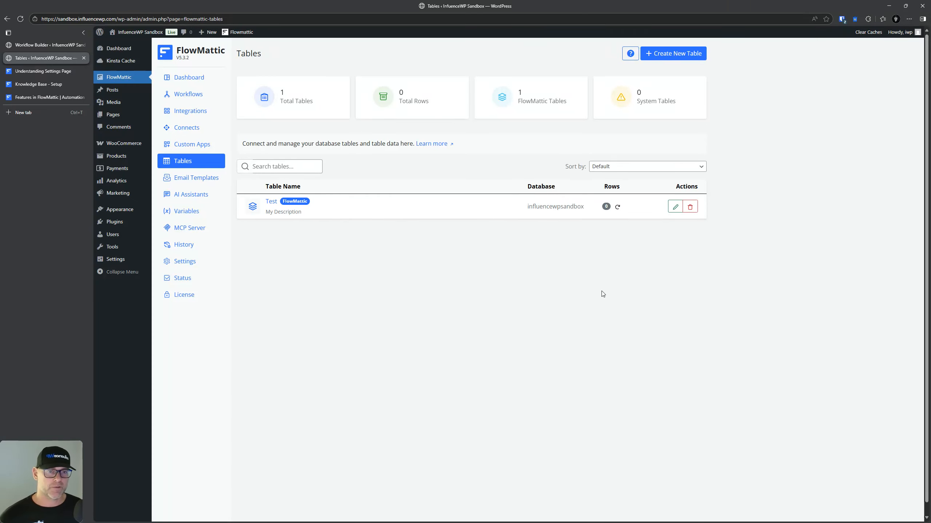
left_click(634, 55)
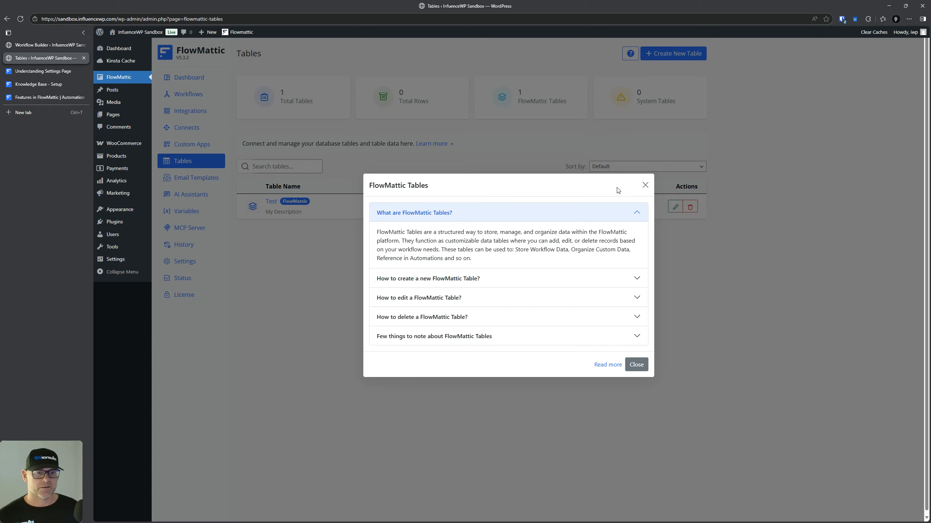
left_click(644, 185)
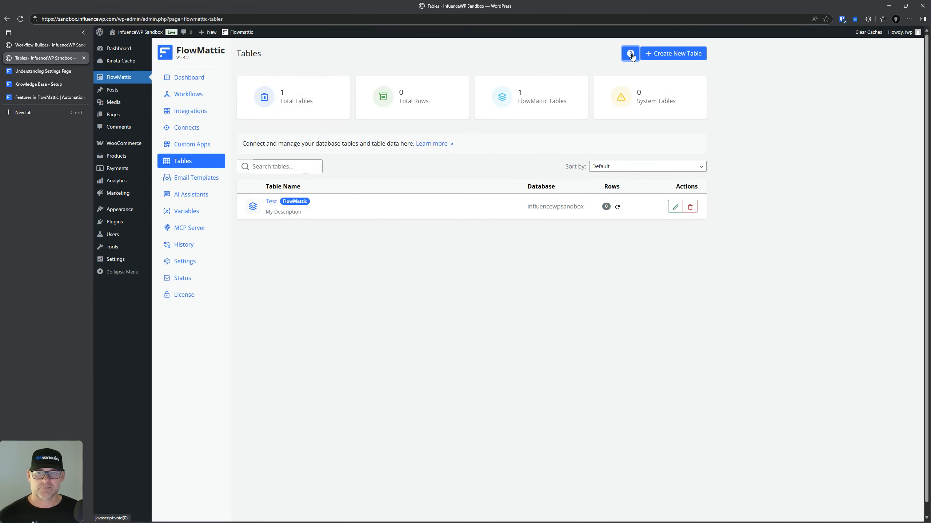
left_click(630, 53)
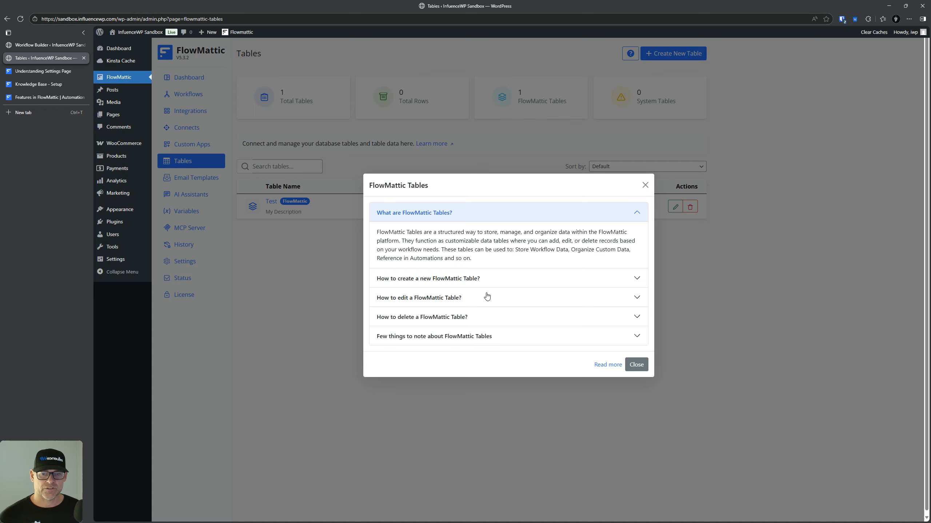
left_click(447, 279)
left_click(438, 314)
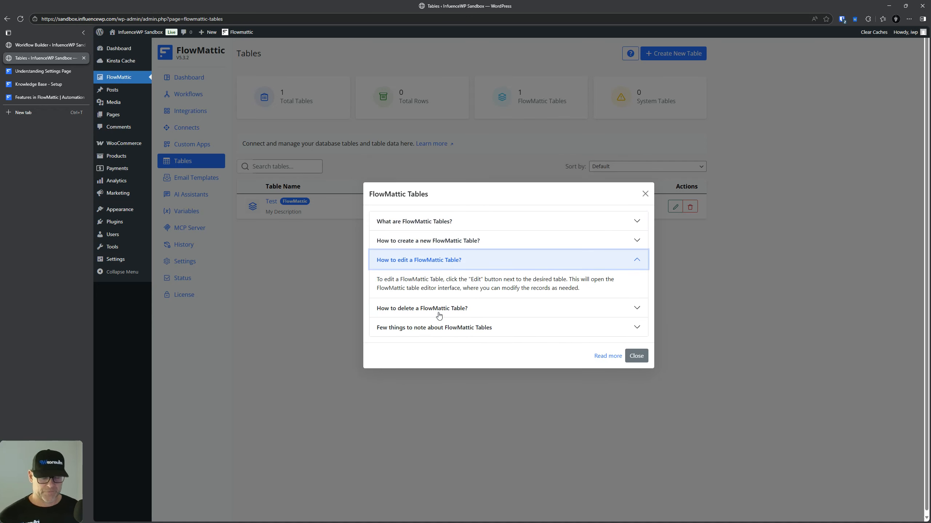
left_click(637, 356)
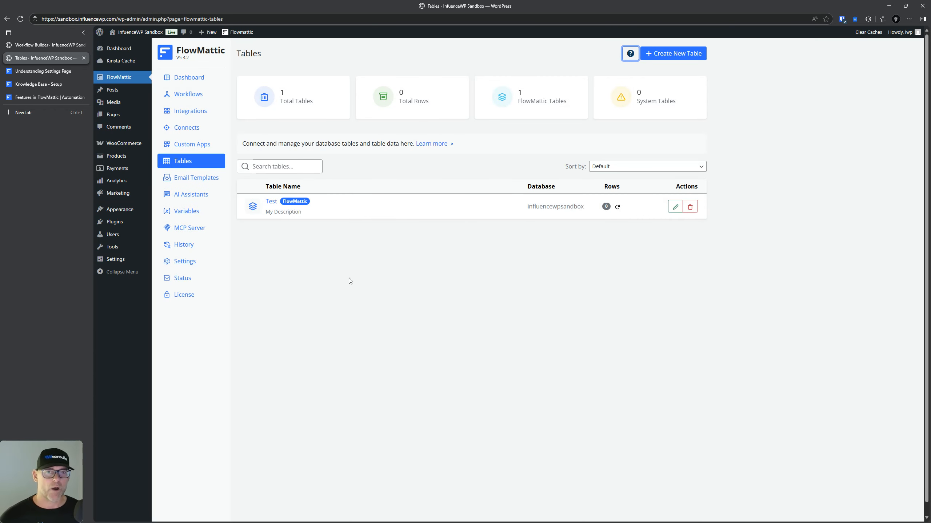
left_click(193, 179)
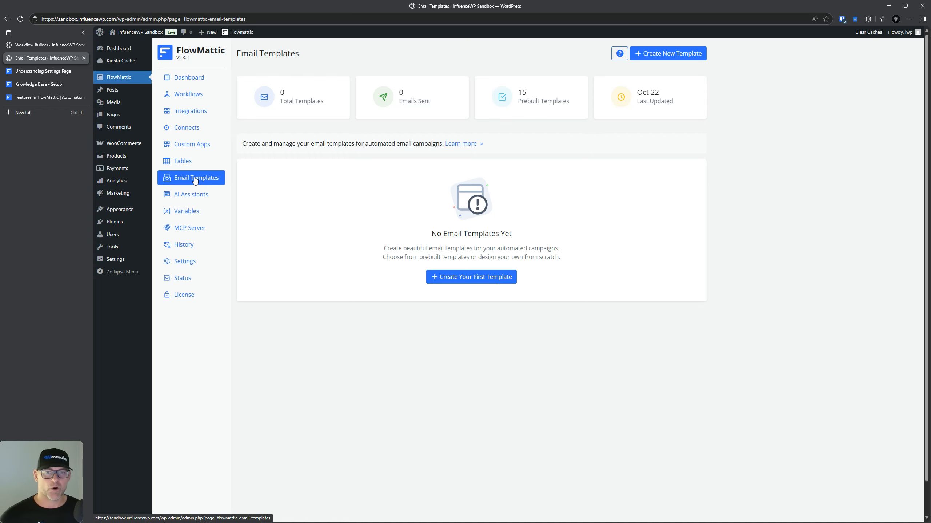
Step: Name a new template 'Test Template' and build it from the Weekly newsletter design
left_click(472, 281)
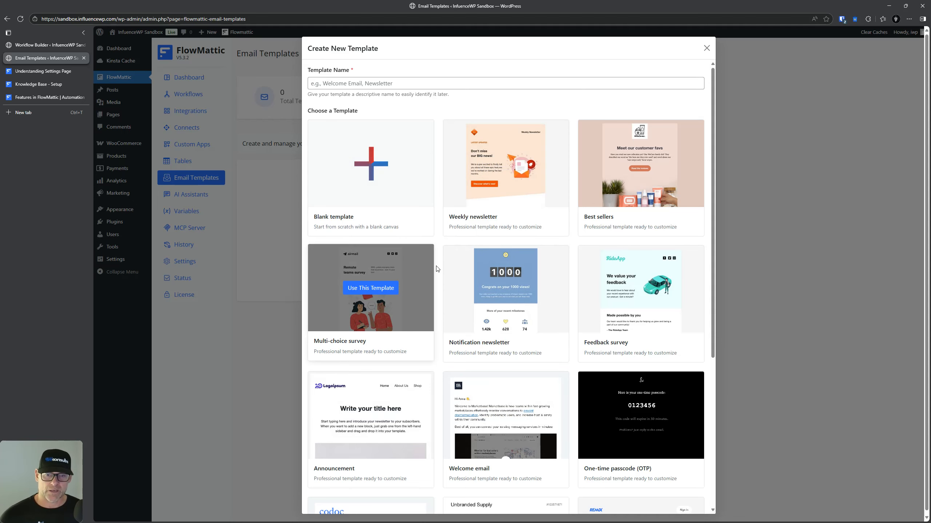
left_click(499, 167)
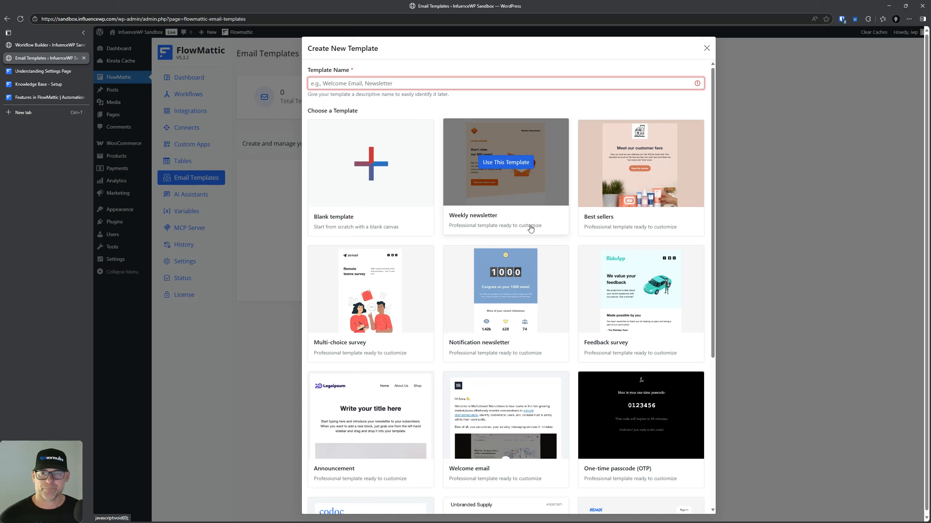
left_click(400, 87)
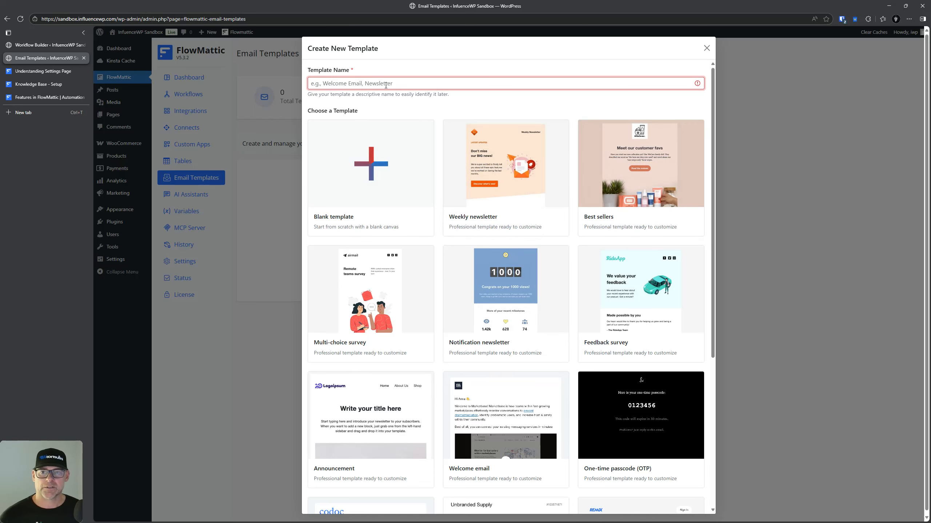
type("Test Template")
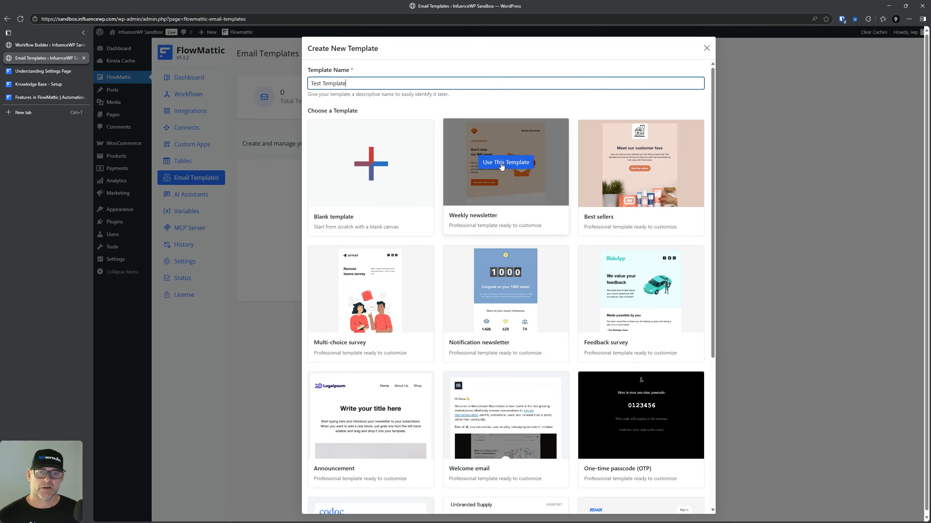
left_click(503, 164)
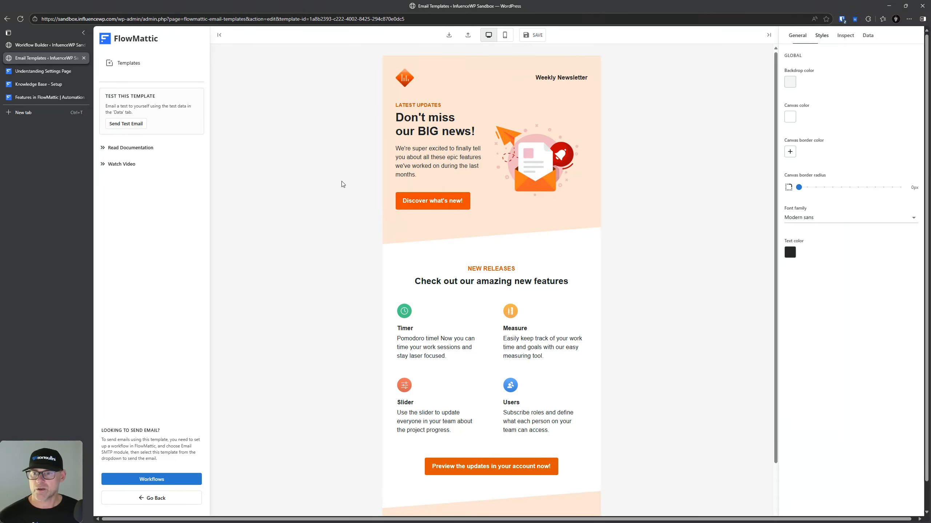
Step: Inspect the intro text block, header image and bottom call-to-action button settings
left_click(472, 151)
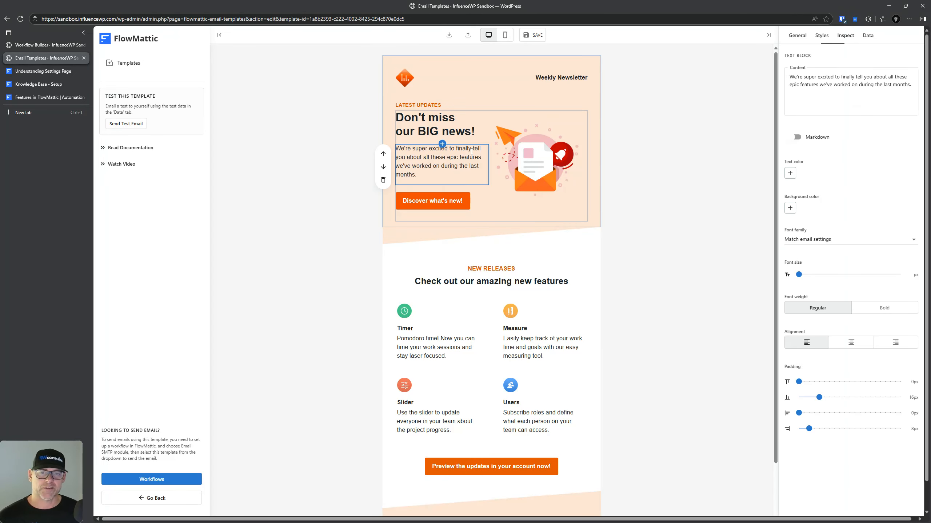
left_click(523, 148)
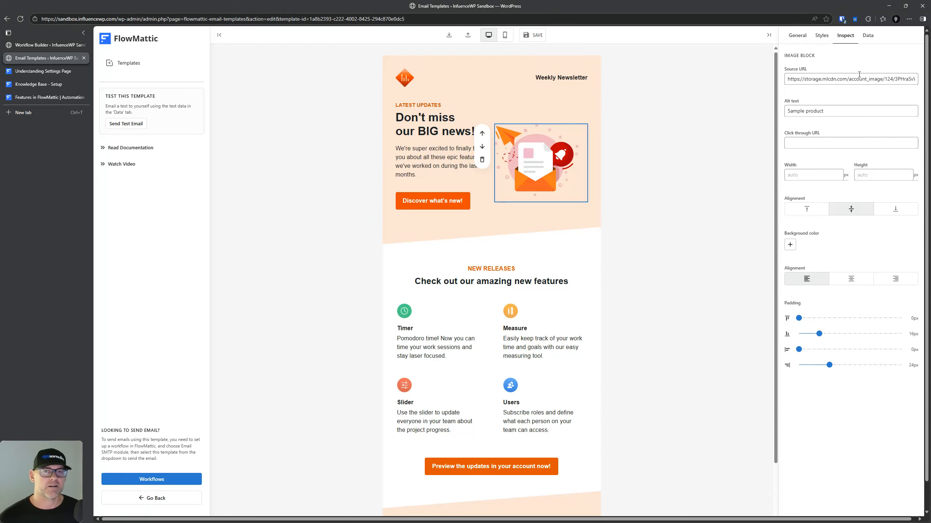
key("ctrl")
key("ctrl")
scroll(492, 294, "down", 2)
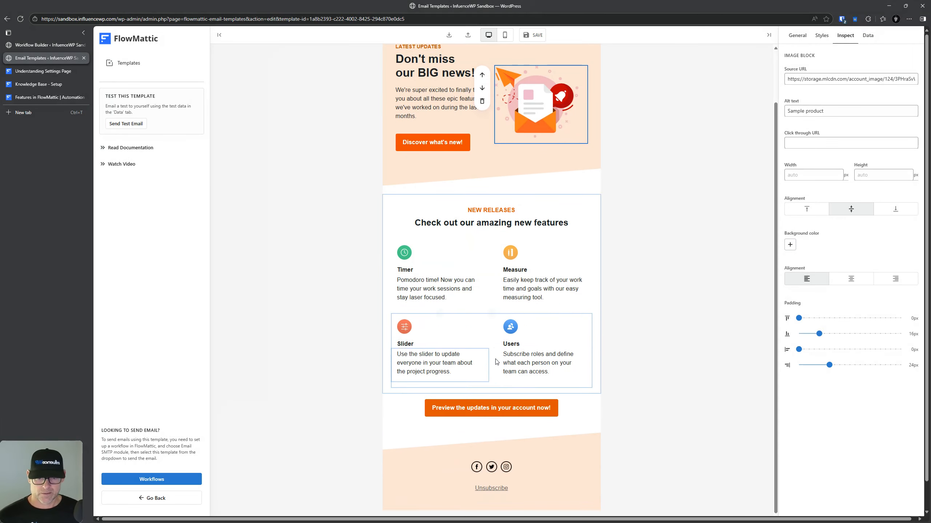
left_click(491, 379)
scroll(491, 403, "up", 2)
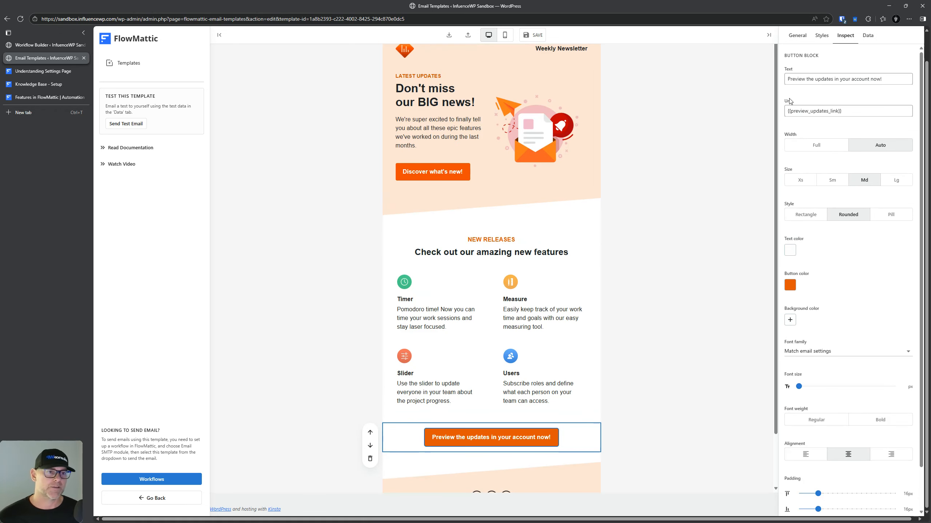
Step: Review the template's General and Styles options, then return to the bottom button's settings
left_click(797, 38)
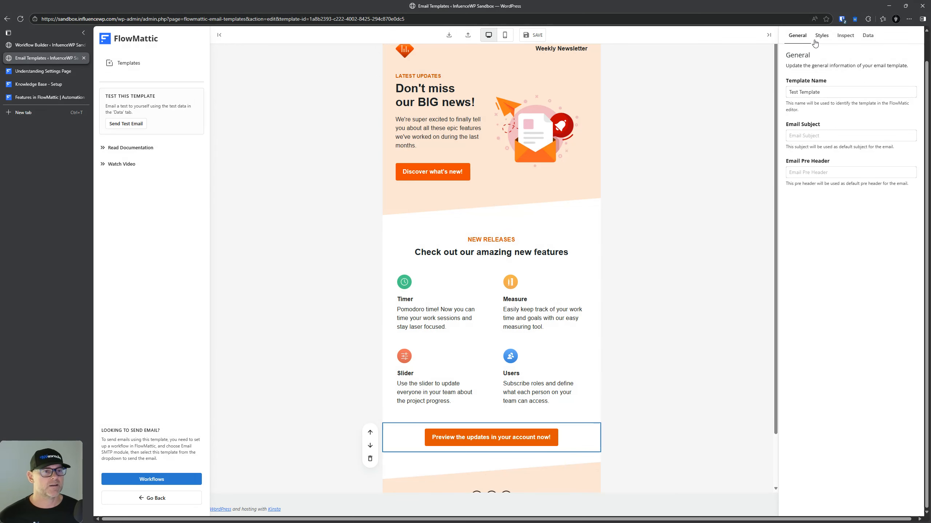
left_click(822, 35)
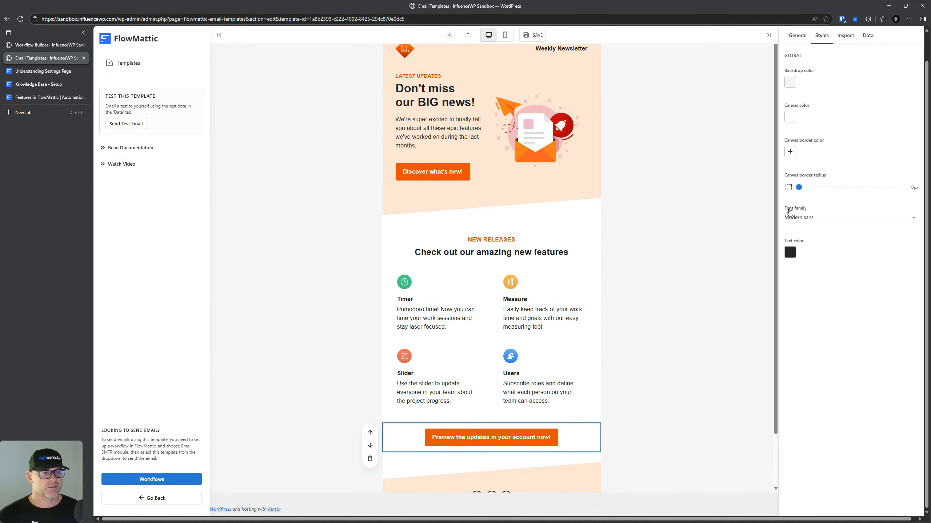
left_click(845, 36)
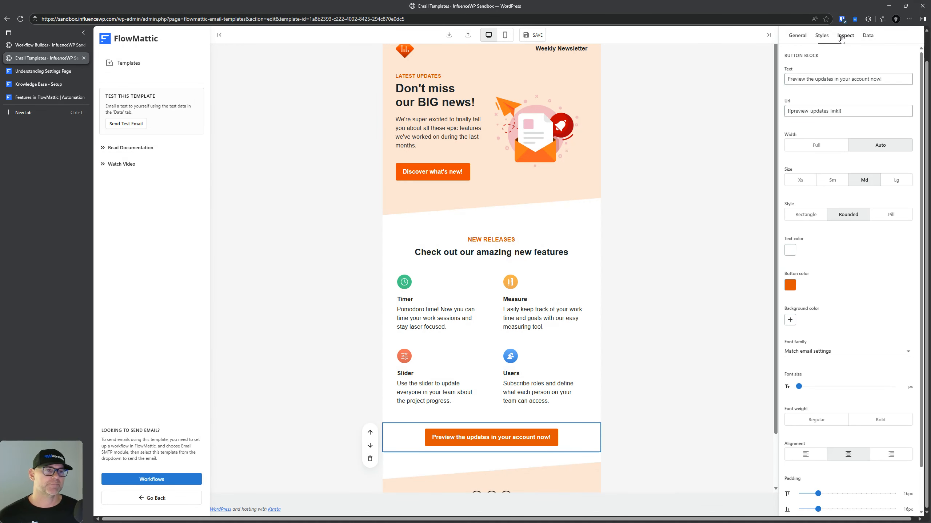
scroll(808, 293, "down", 1)
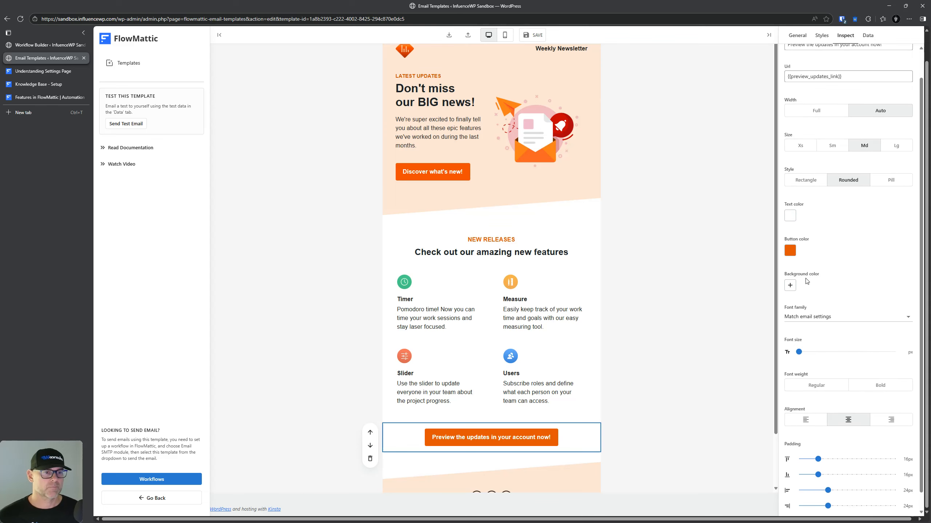
scroll(833, 290, "up", 2)
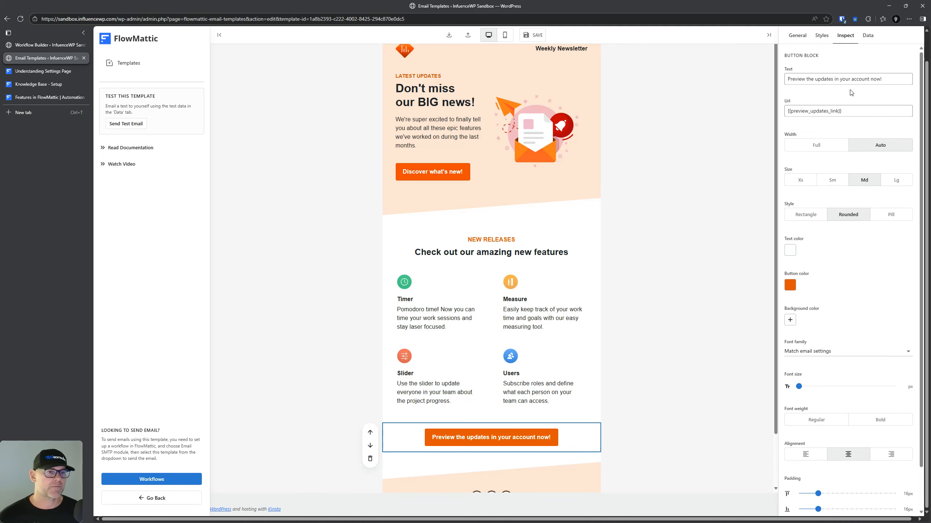
Step: Show the template's dynamic data JSON with unsubscribe_link, whats_new_link and preview_updates_link
left_click(867, 37)
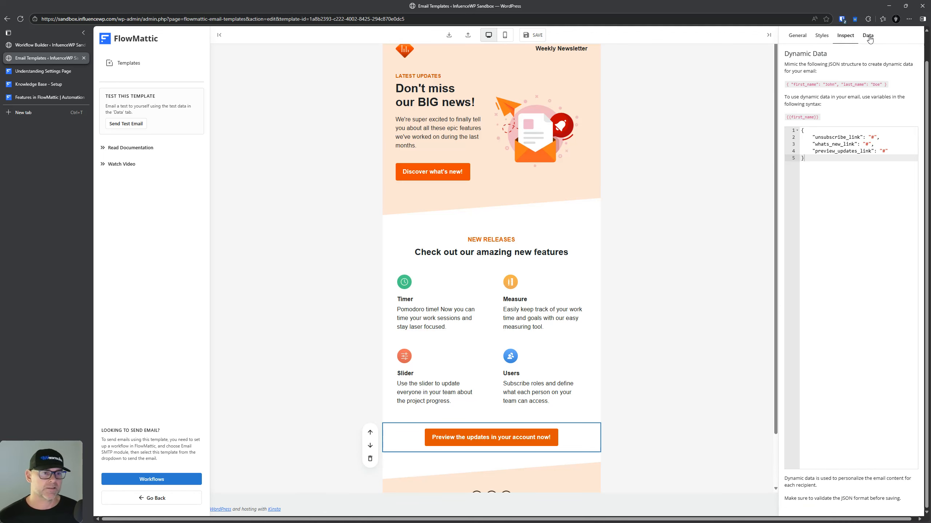
right_click(817, 63)
key("Escape")
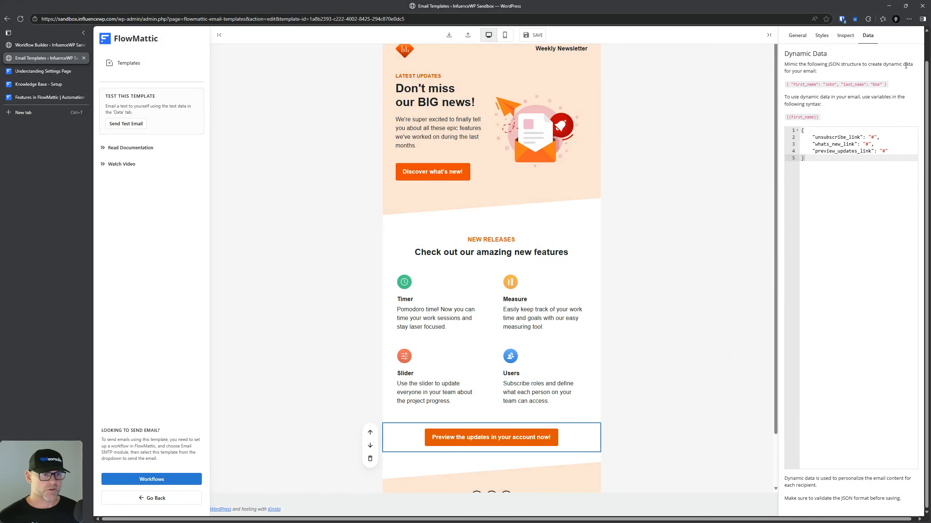
scroll(561, 235, "up", 1)
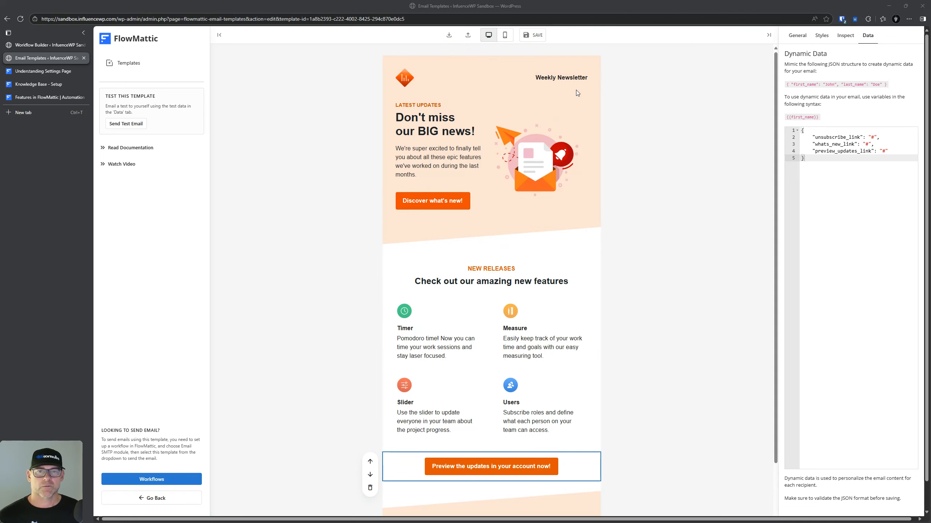
Step: Preview the newsletter in mobile layout, scroll it, then switch back to desktop
left_click(505, 38)
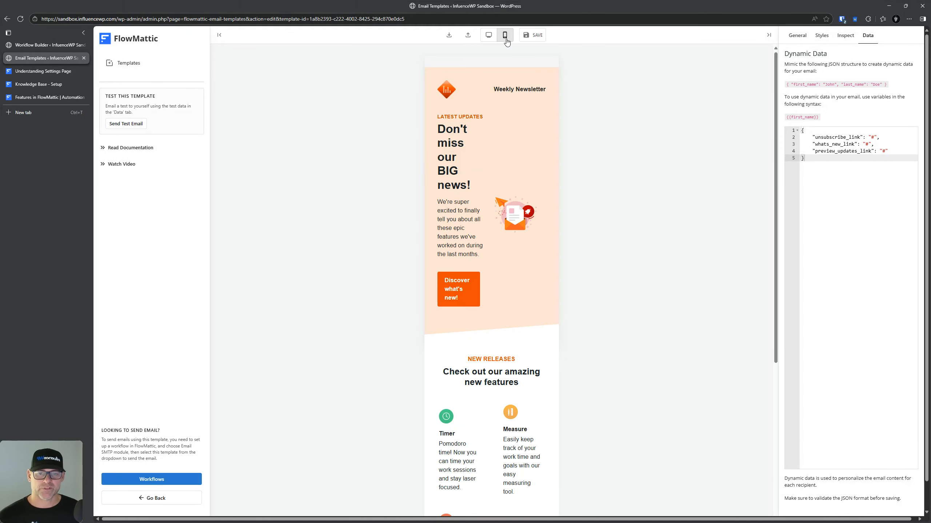
scroll(465, 299, "down", 6)
scroll(466, 299, "up", 6)
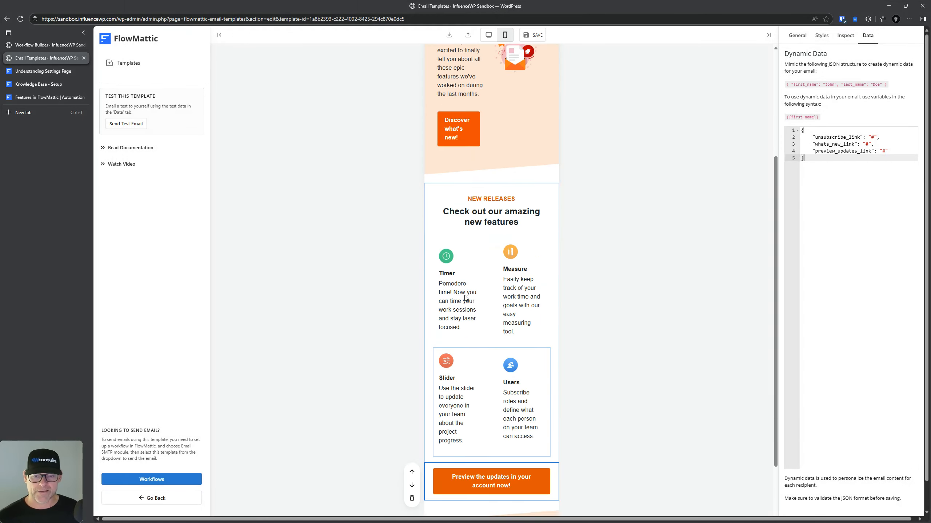
left_click(488, 35)
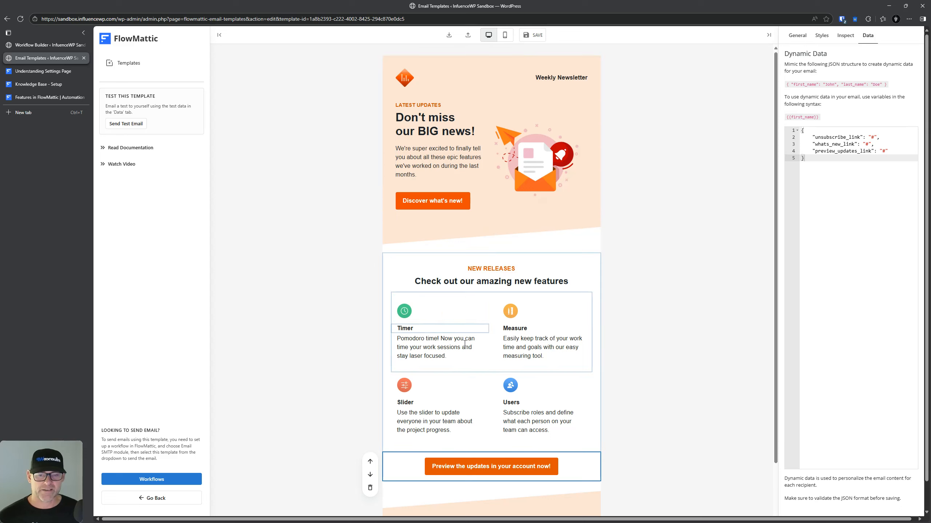
Step: Check the 'Discover what's new!' button settings and export the template as FlowMatticEmailTemplate.json
left_click(798, 36)
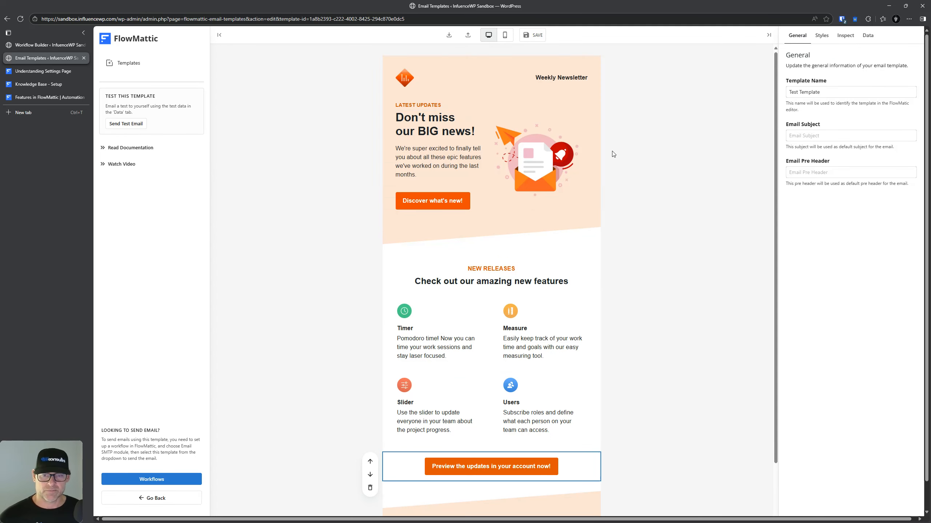
left_click(455, 201)
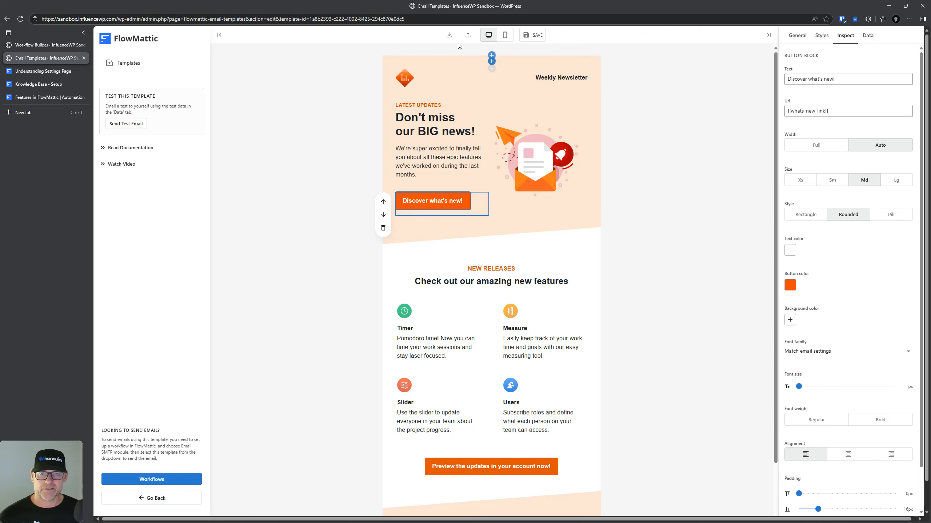
left_click(449, 35)
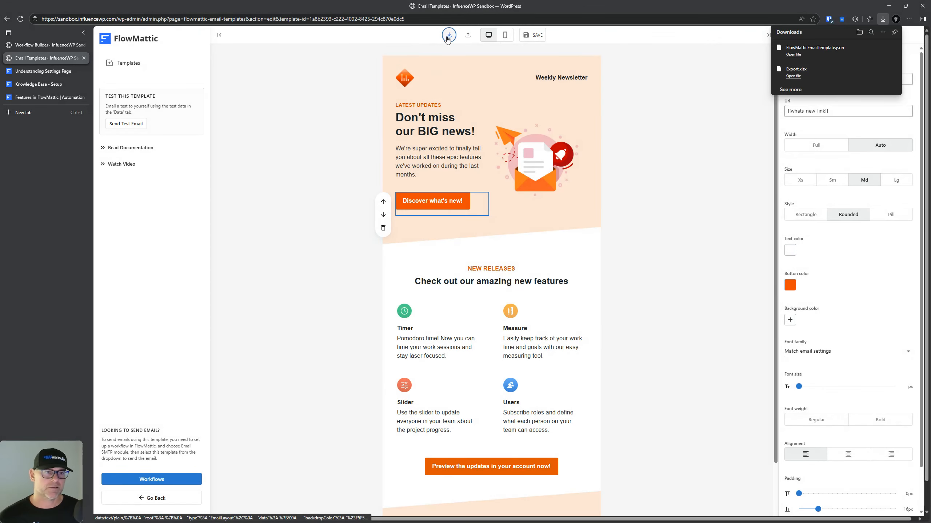
Step: Open the JSON import, cancel it without changes, then try Send Test Email
left_click(468, 35)
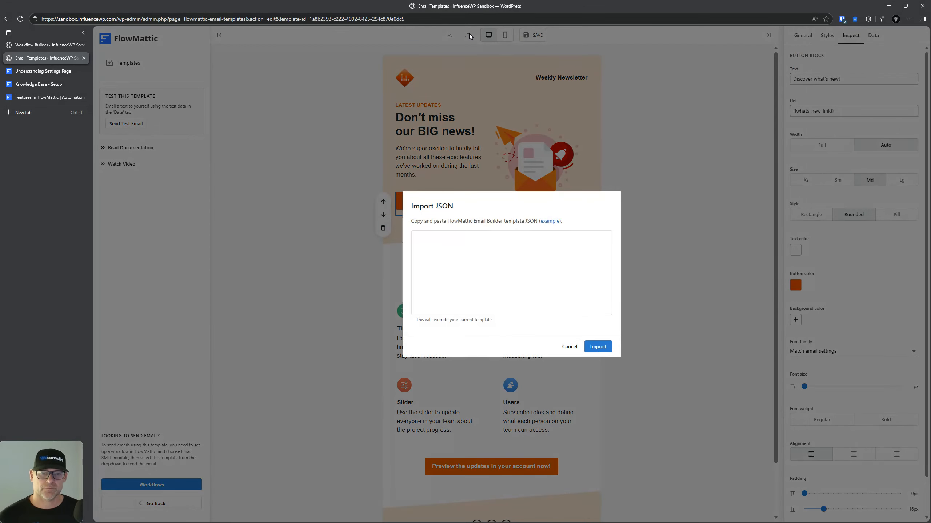
left_click(570, 347)
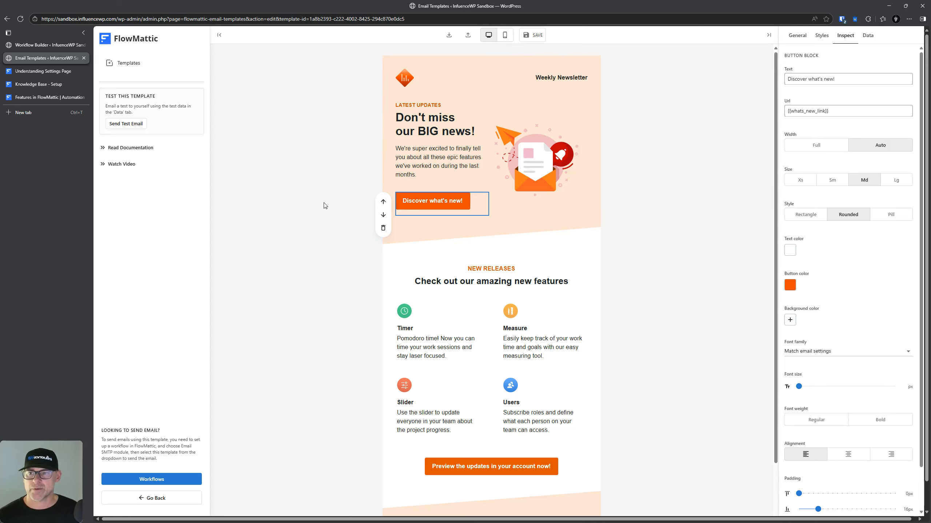
left_click(126, 125)
key("ctrl")
key("ctrl")
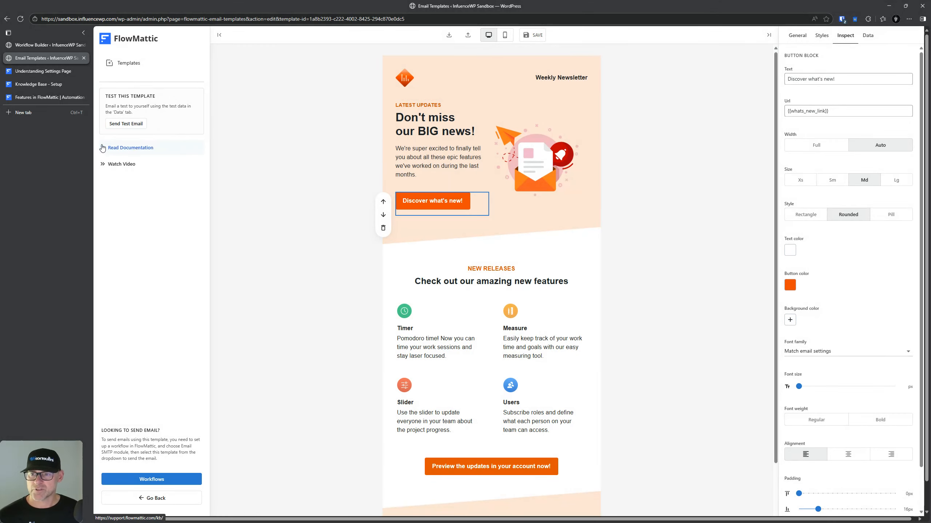
Step: Open the email template documentation in its own tab, then return to the editor
left_click(106, 148)
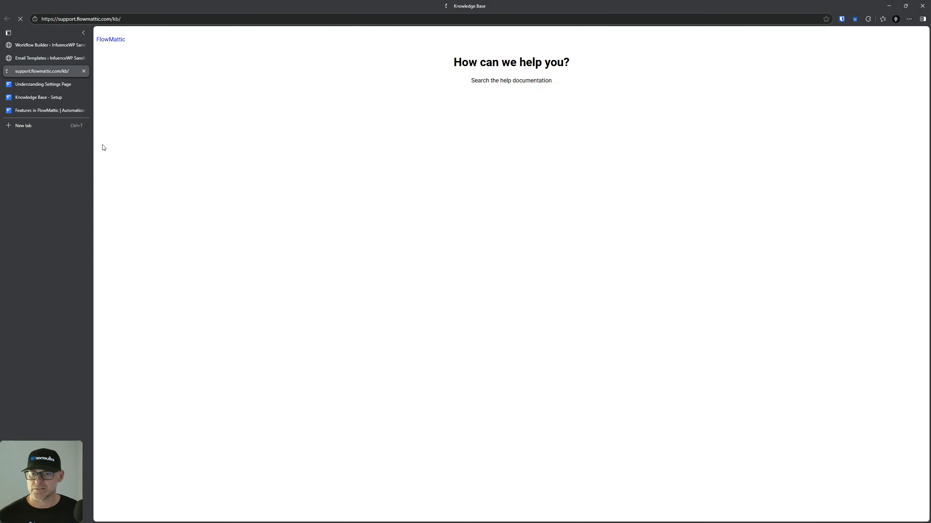
left_click(40, 58)
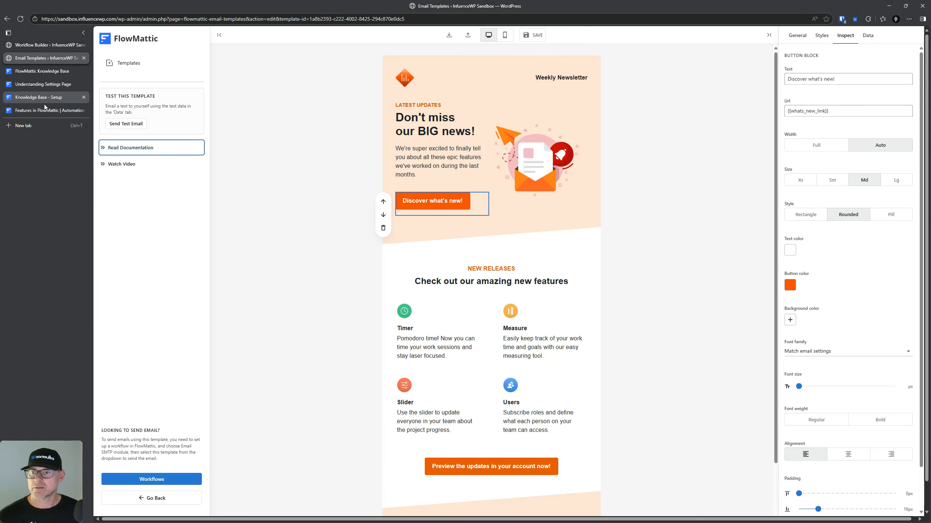
scroll(491, 272, "down", 3)
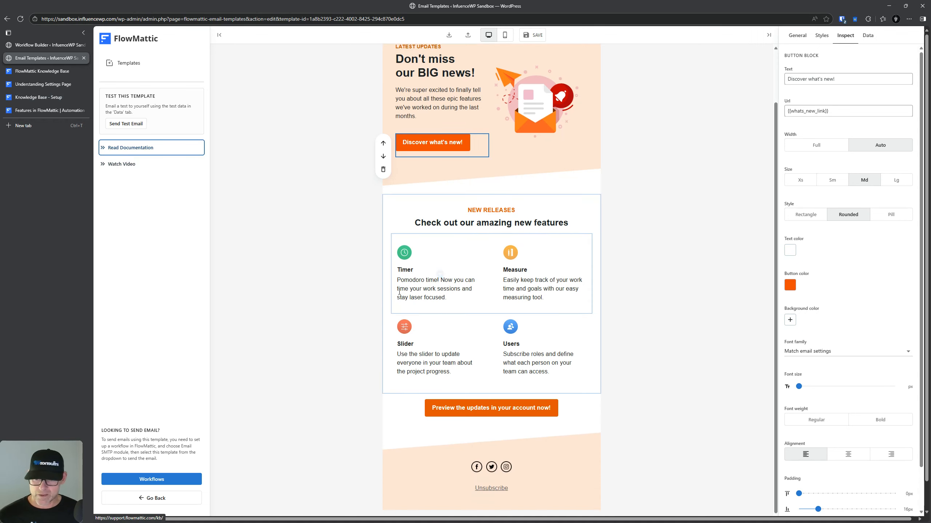
scroll(440, 286, "up", 2)
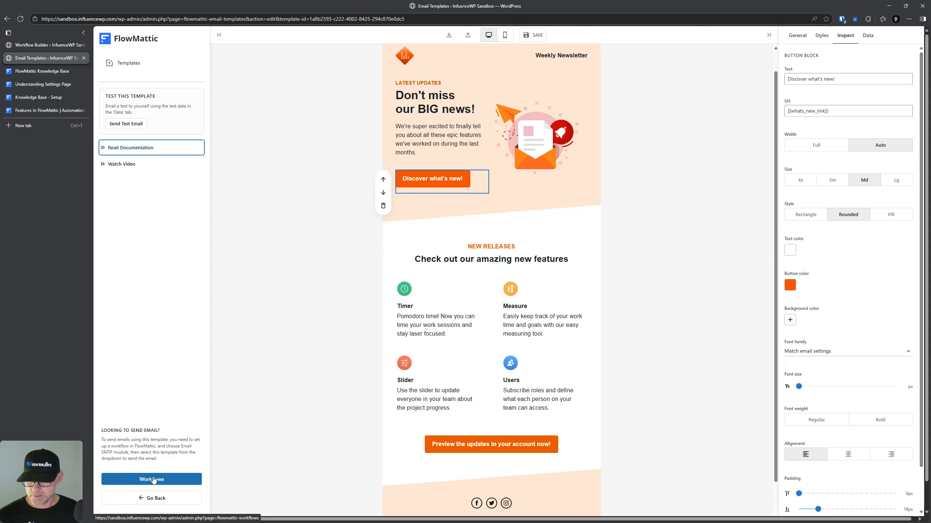
scroll(503, 349, "up", 1)
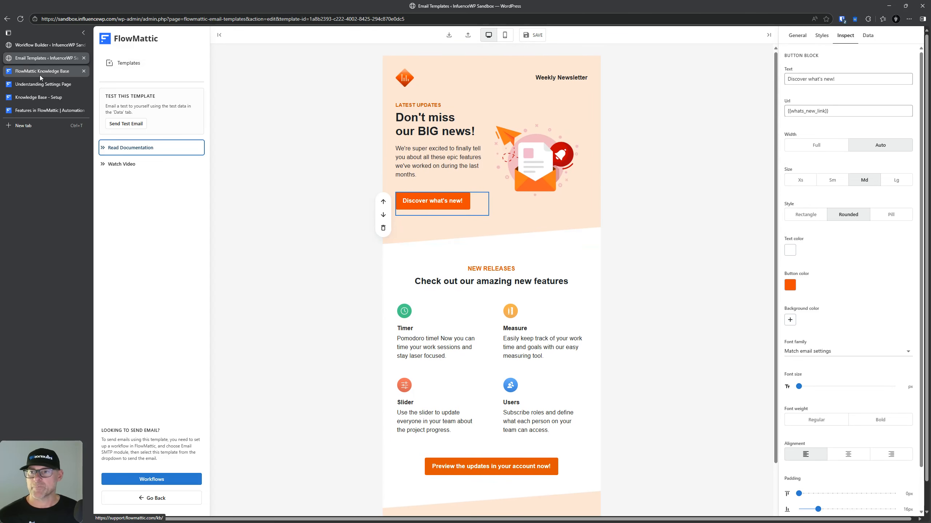
Step: Close the Email Templates tab and go to the FlowMattic Dashboard
left_click(41, 44)
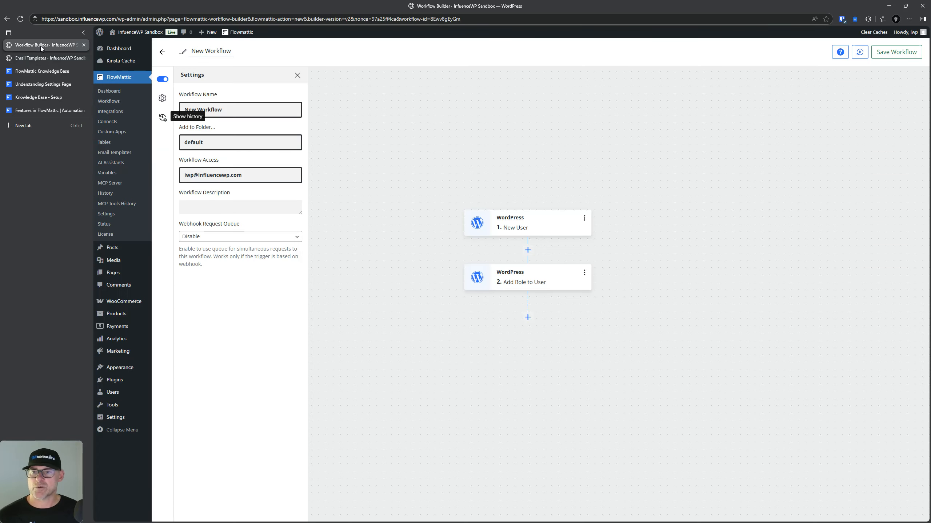
left_click(84, 58)
left_click(109, 90)
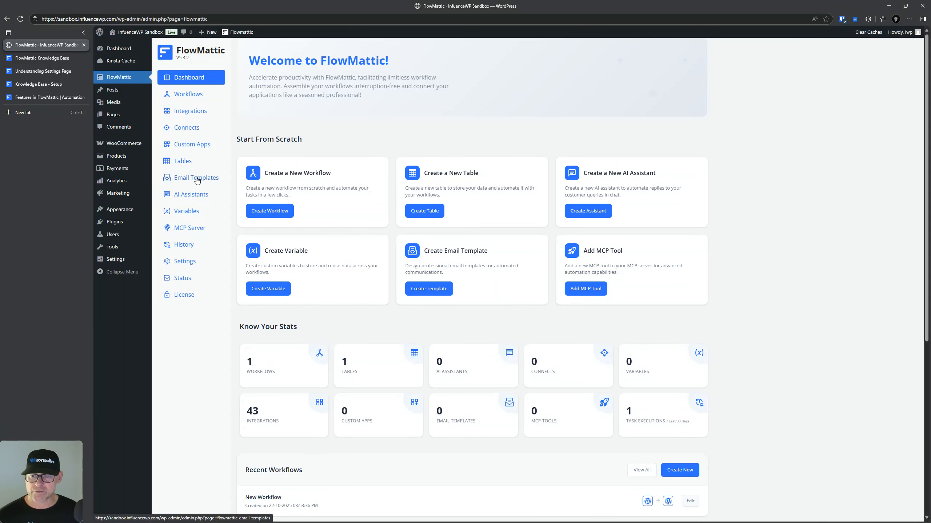
Step: Open AI Assistants, showing 0 assistants and a 'No AI Assistants Found' message
left_click(195, 195)
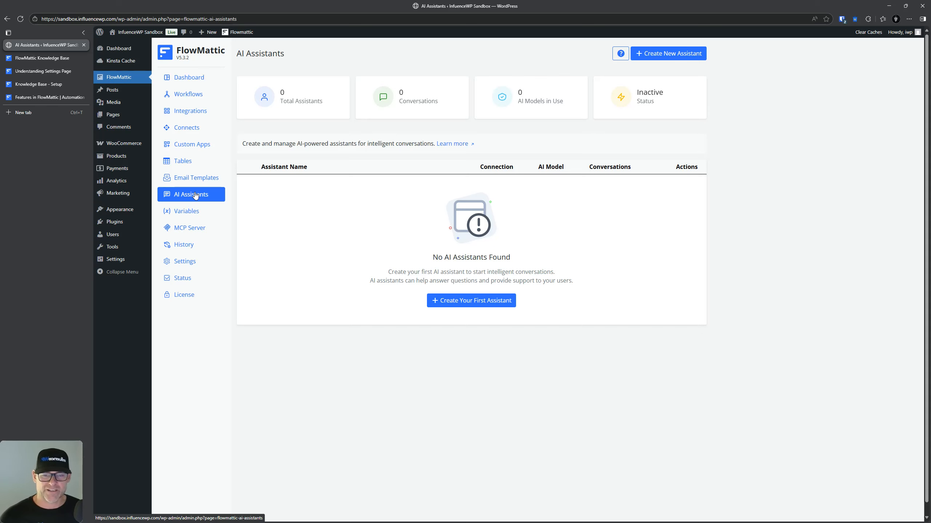
left_click(488, 302)
left_click(490, 227)
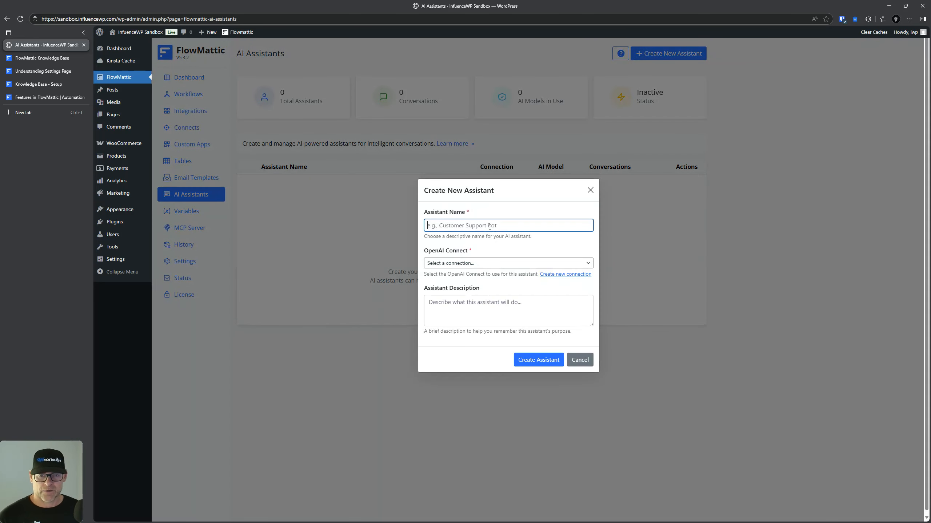
type("Tesst")
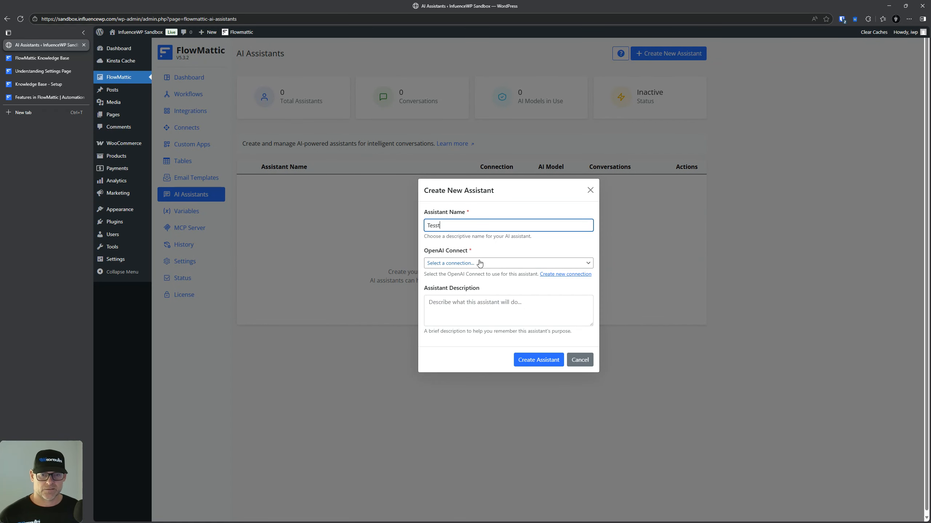
left_click(459, 264)
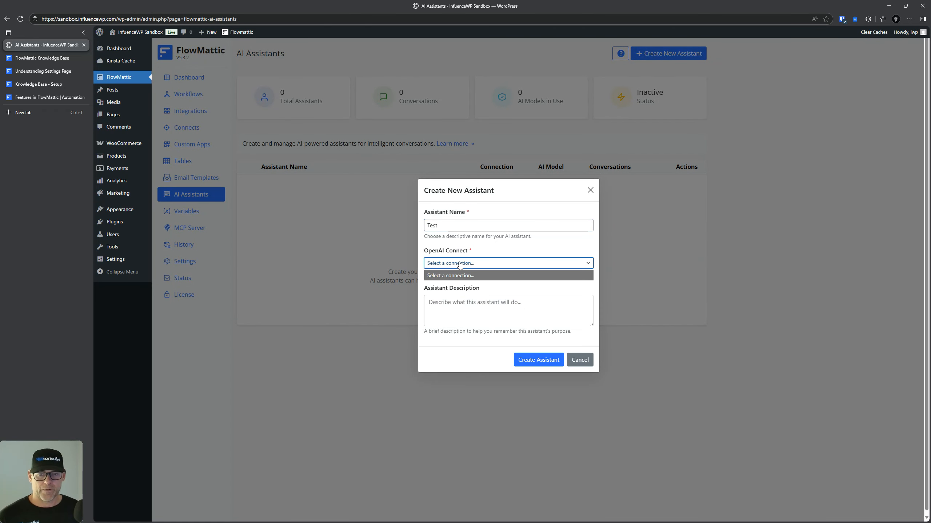
left_click(460, 264)
left_click(503, 269)
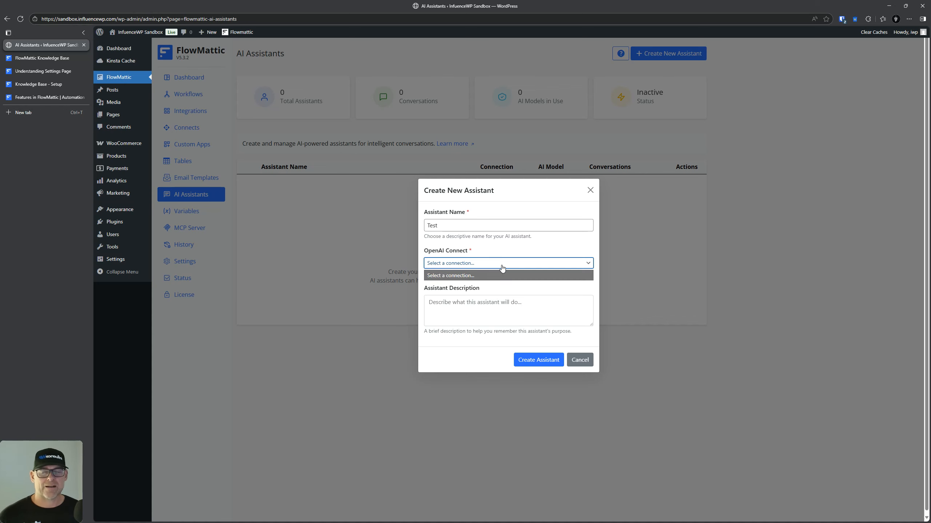
left_click(503, 268)
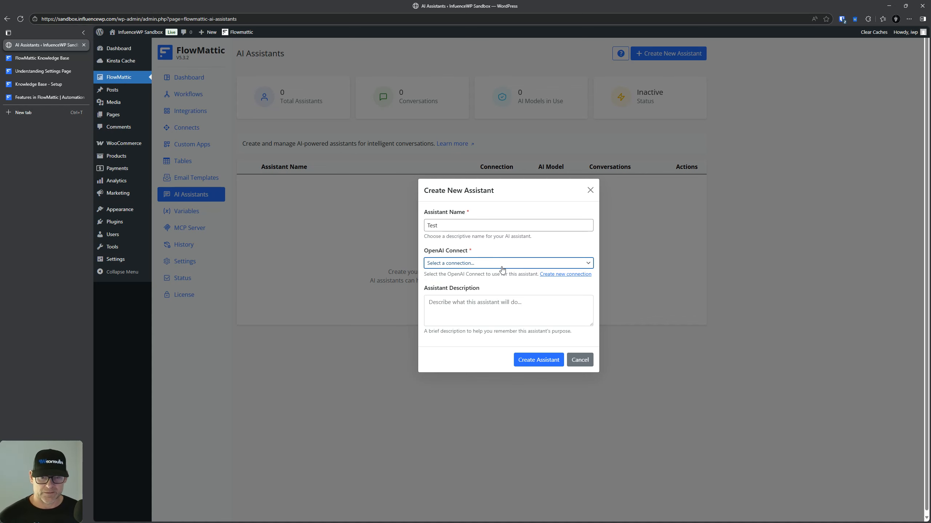
left_click(456, 263)
left_click(469, 271)
left_click(582, 359)
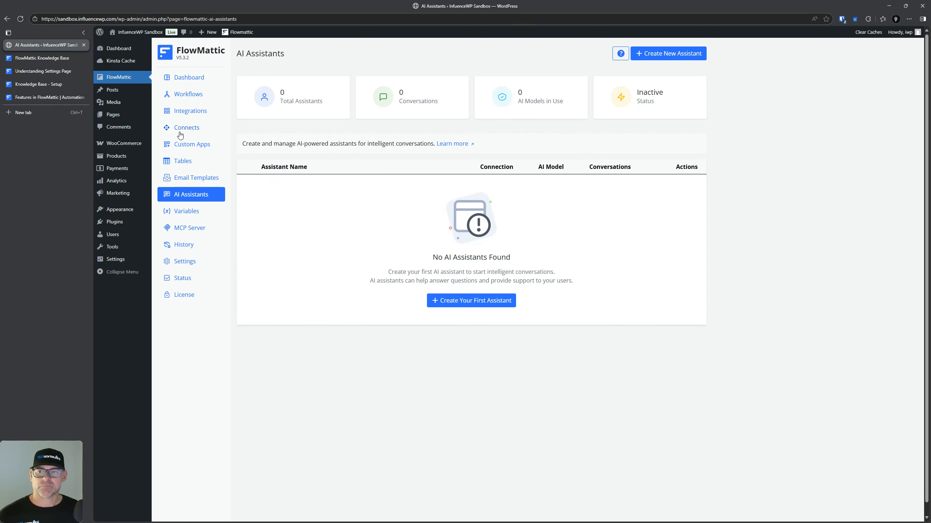
Step: Search the Integrations page for 'open'
left_click(190, 114)
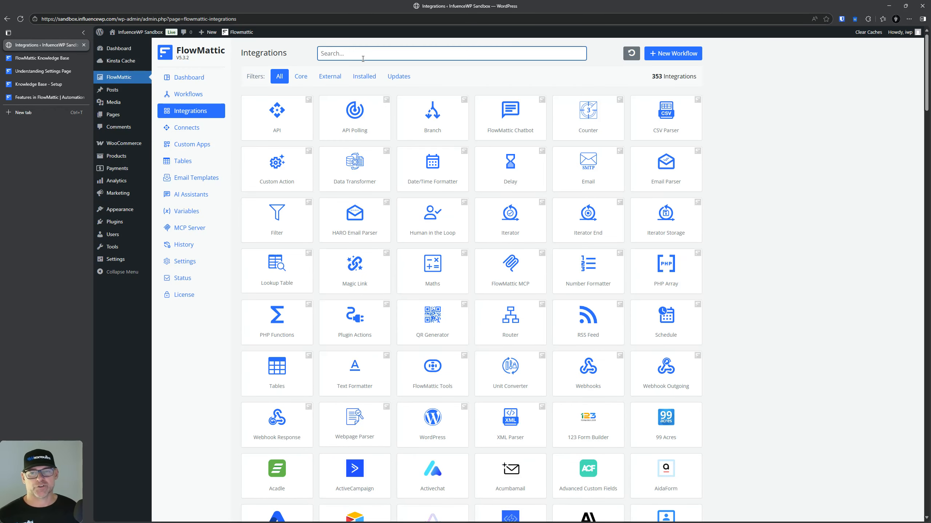
type("open")
mouse_move(294, 102)
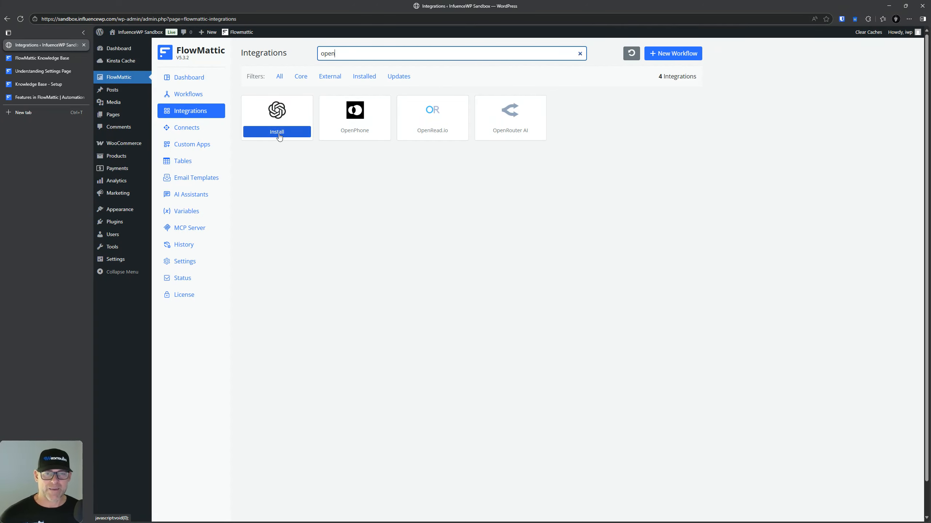
Step: View OpenAI connections in the new AI assistant form, close it, then open Variables
left_click(201, 195)
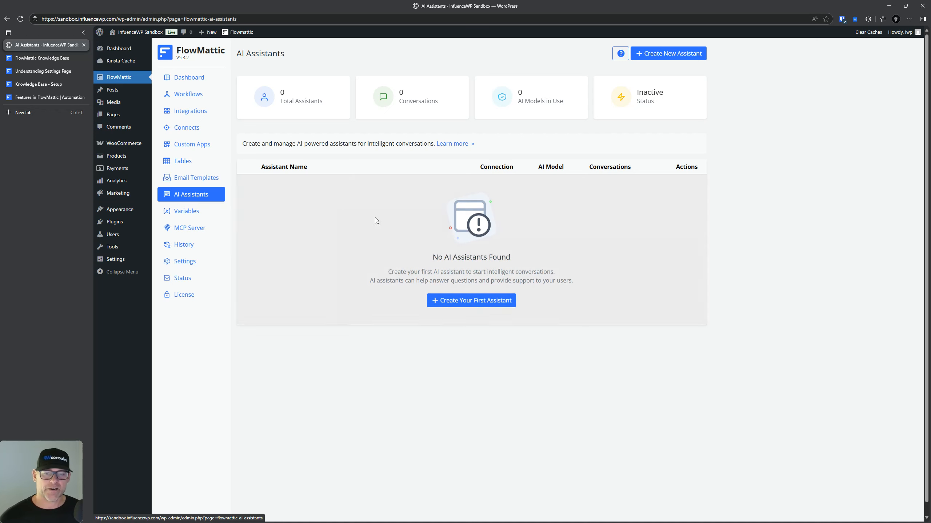
left_click(444, 300)
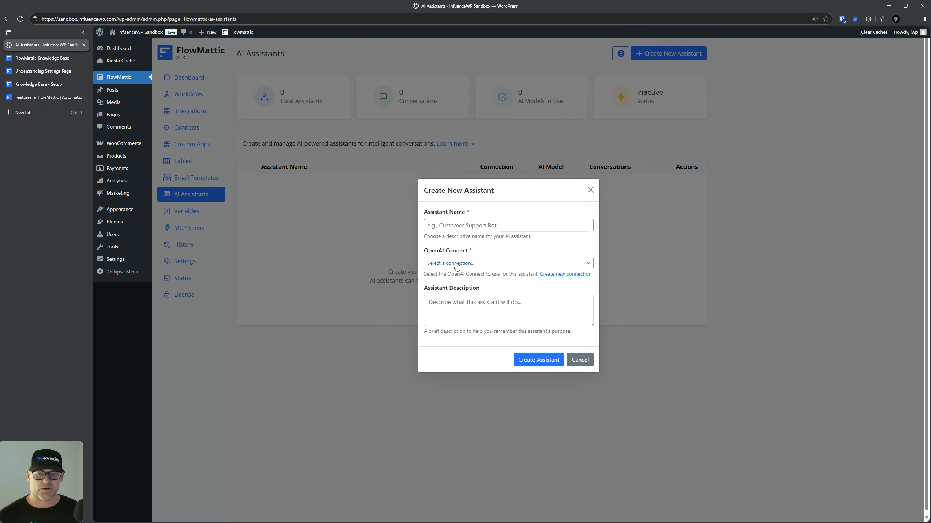
left_click(456, 265)
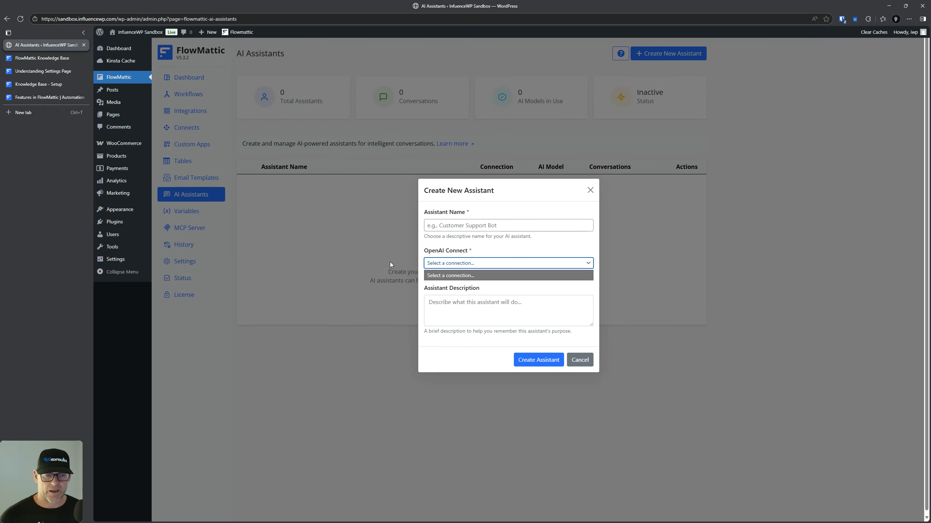
left_click(590, 190)
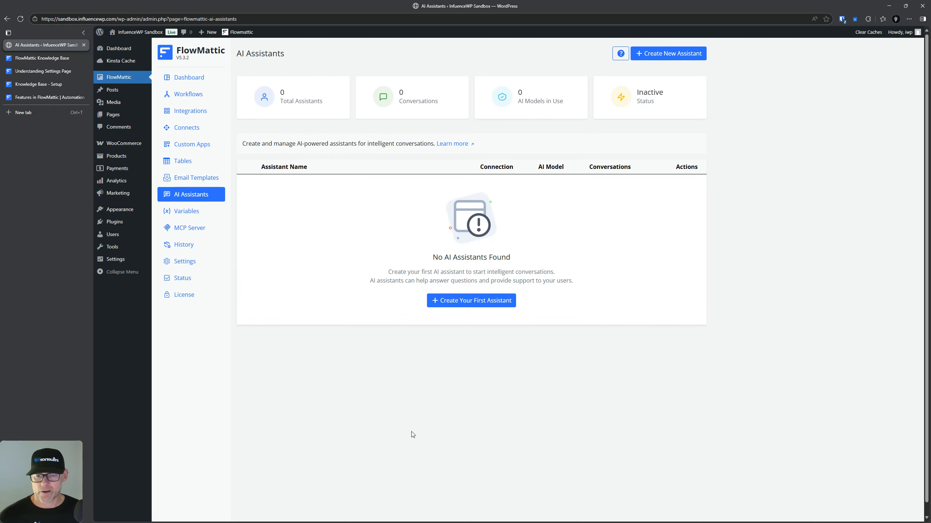
left_click(187, 212)
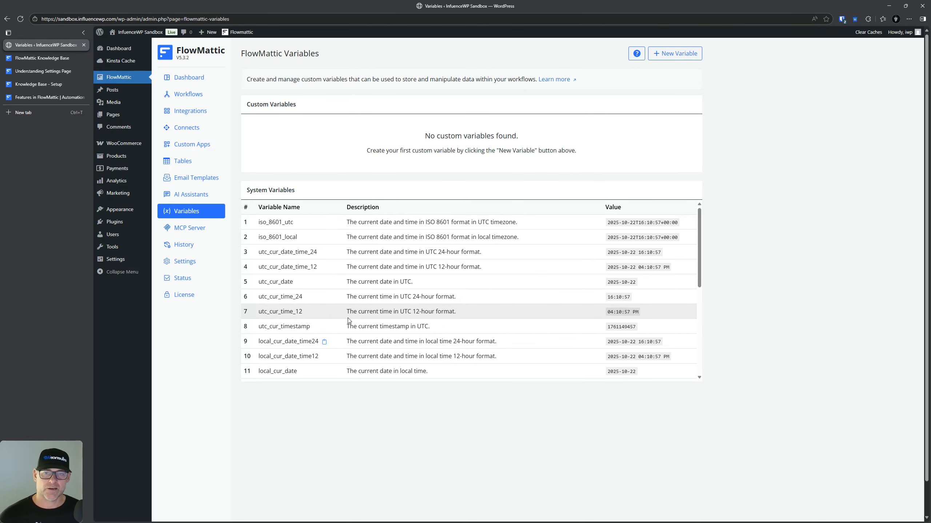
Step: Scroll the System Variables table, then open MCP Server showing the Active server URL
scroll(308, 348, "down", 5)
scroll(348, 317, "up", 5)
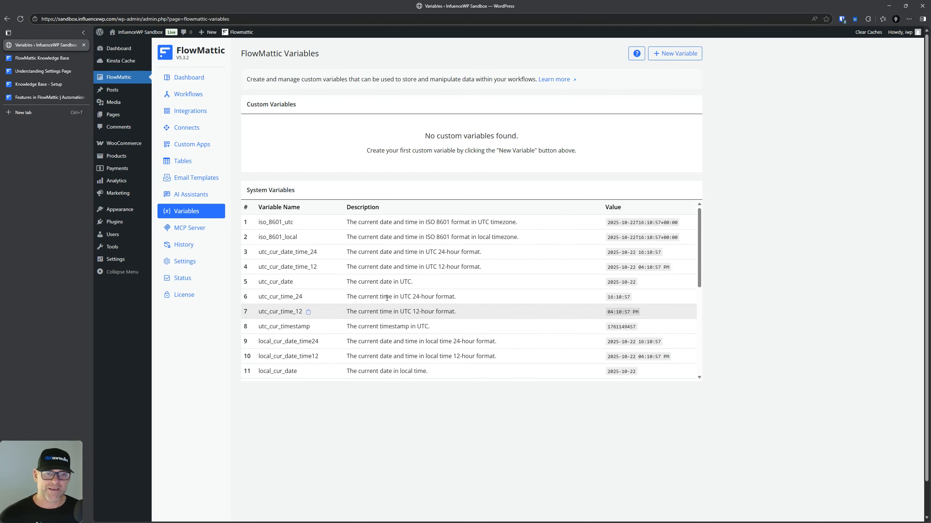
left_click(190, 230)
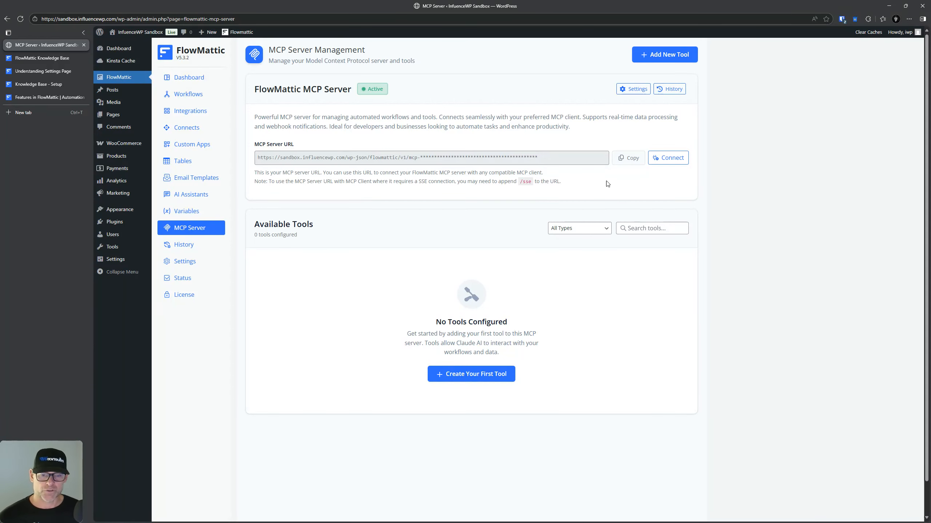
Step: Start a new MCP tool and look at its available execution methods
left_click(665, 54)
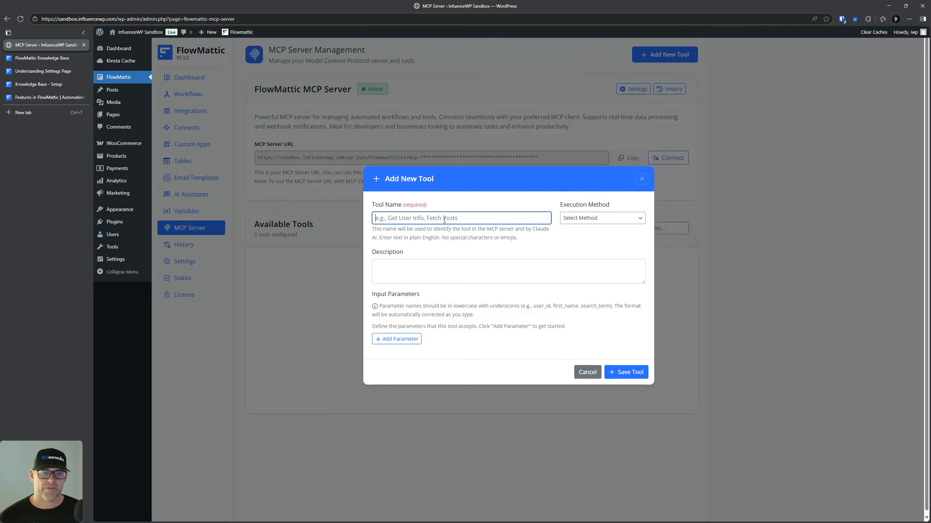
left_click(609, 221)
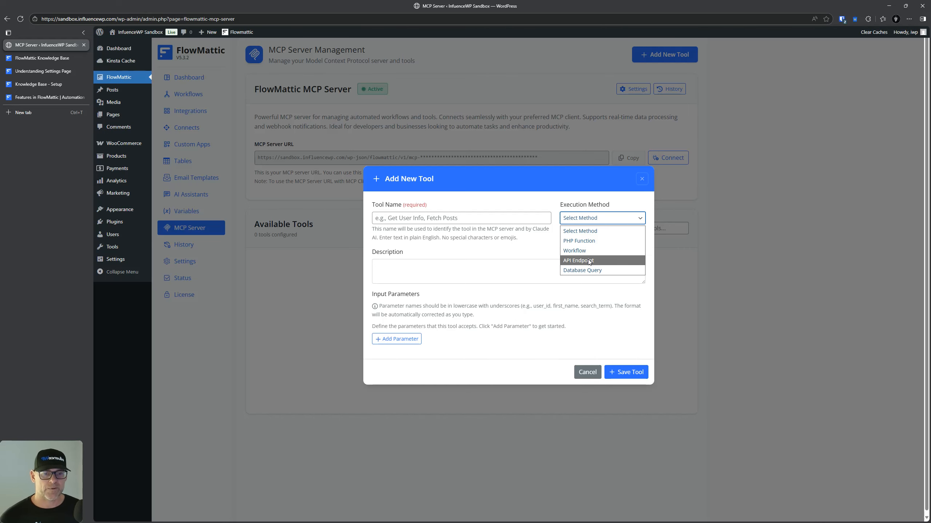
left_click(499, 276)
Step: Add a parameter row, cancel the tool, then visit Task History and Settings
left_click(504, 273)
left_click(398, 339)
left_click(479, 332)
left_click(587, 397)
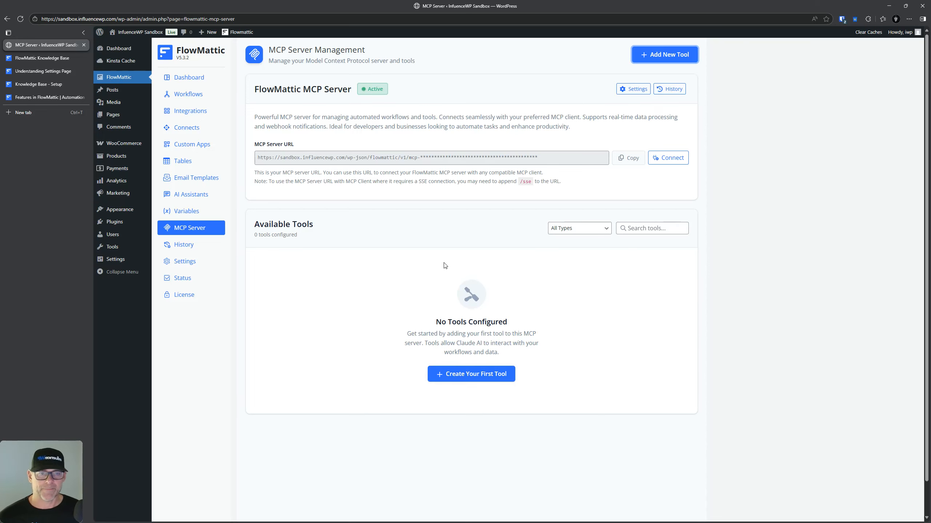
left_click(183, 246)
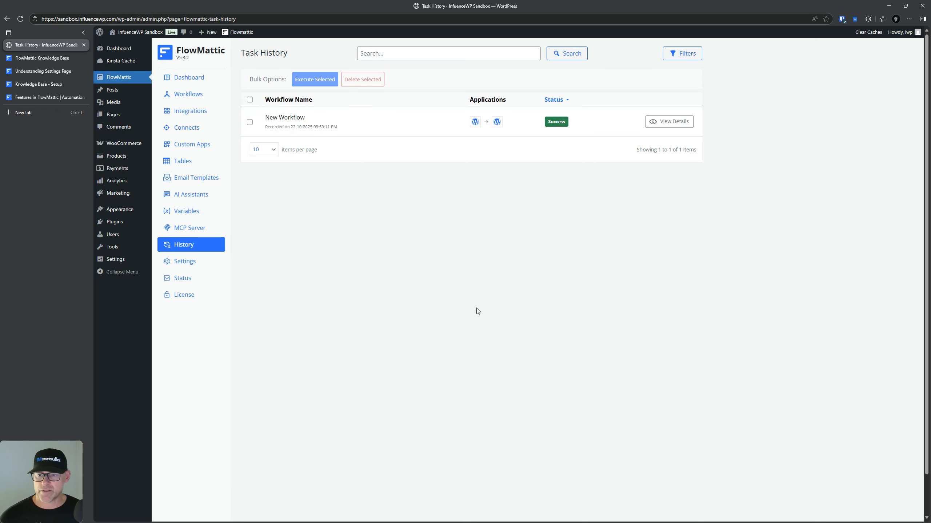
left_click(201, 265)
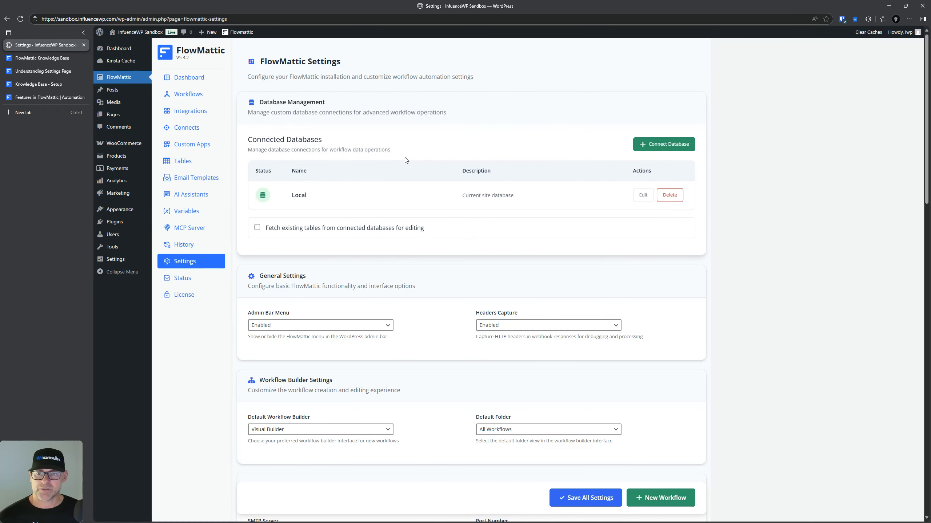
key("ctrl")
key("ctrl")
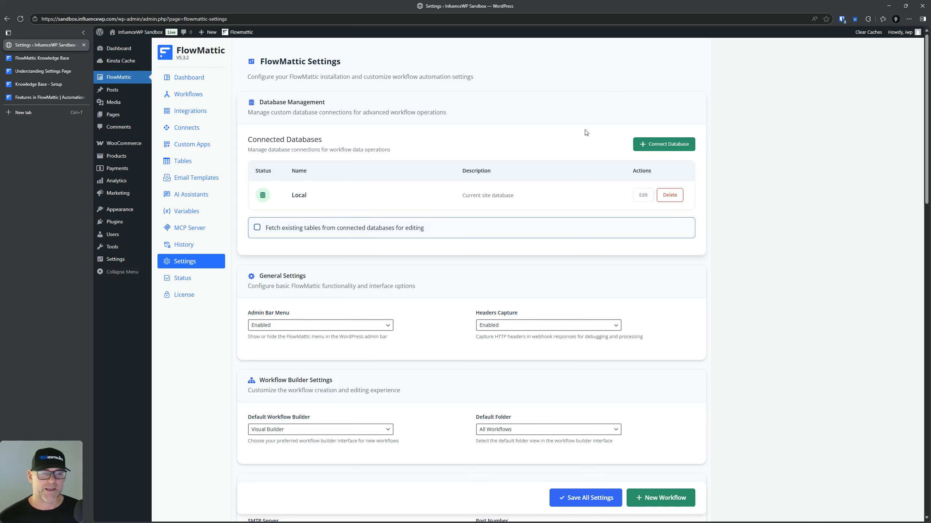
left_click(647, 145)
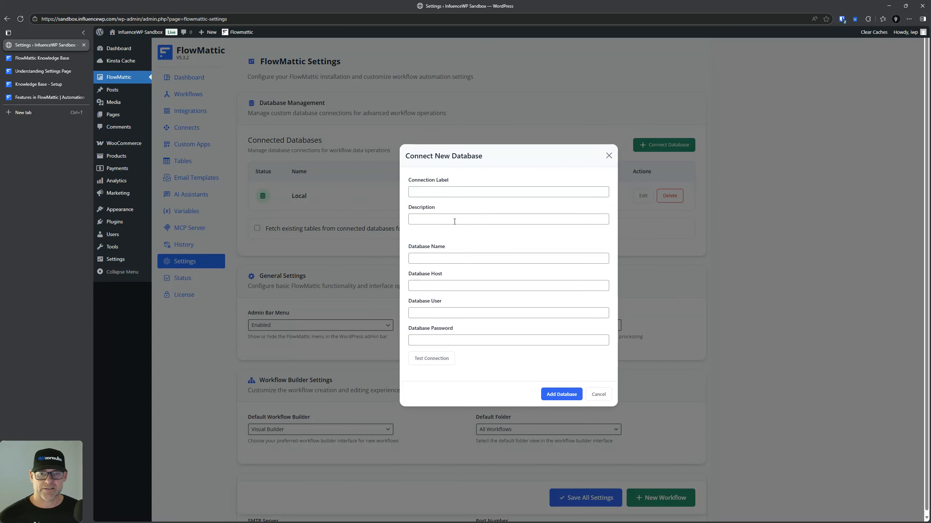
left_click(598, 394)
scroll(399, 264, "down", 2)
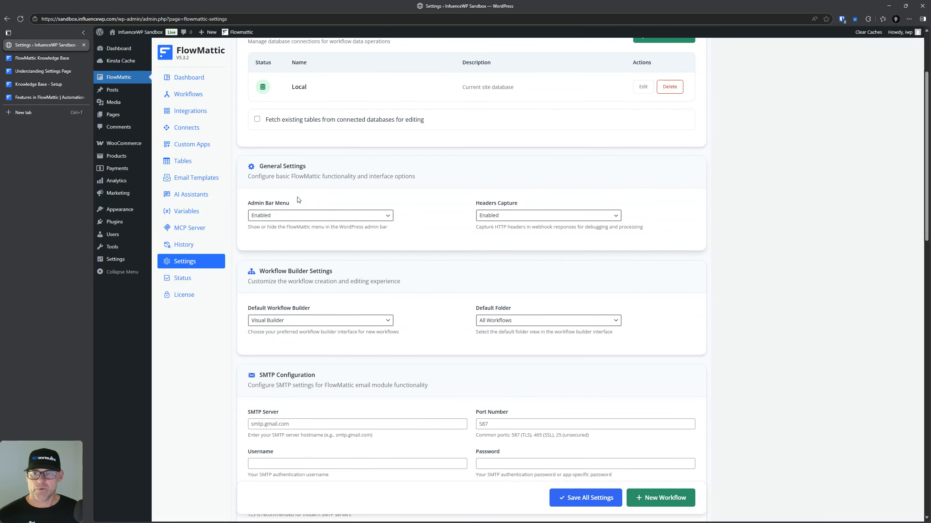
left_click(538, 213)
left_click(538, 214)
scroll(300, 254, "down", 2)
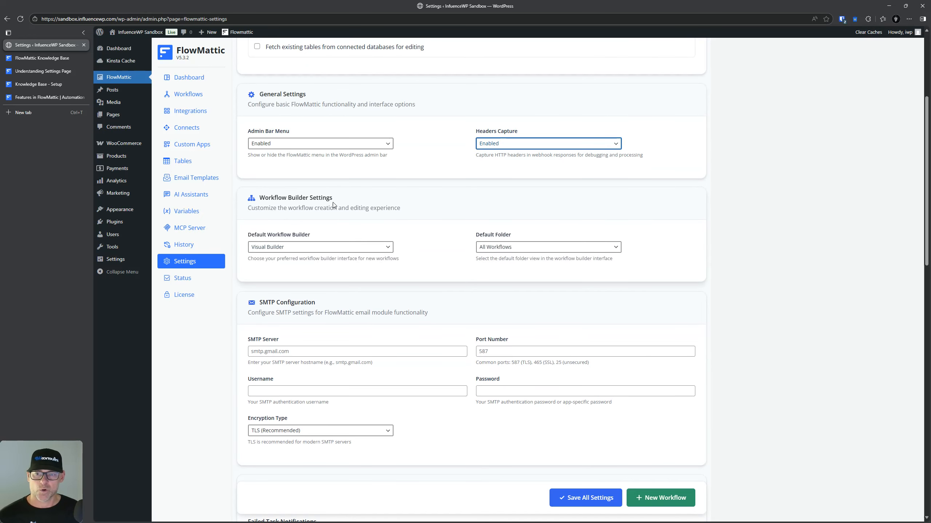
left_click(307, 247)
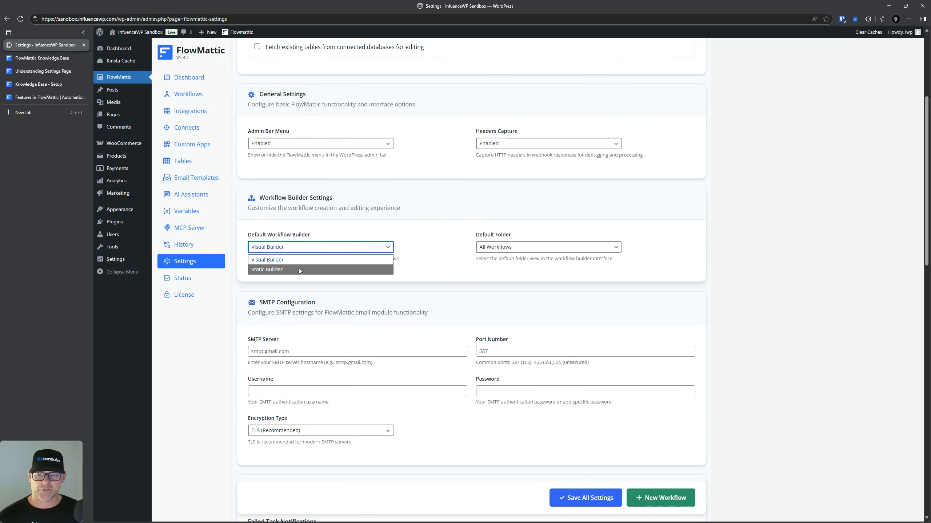
left_click(409, 227)
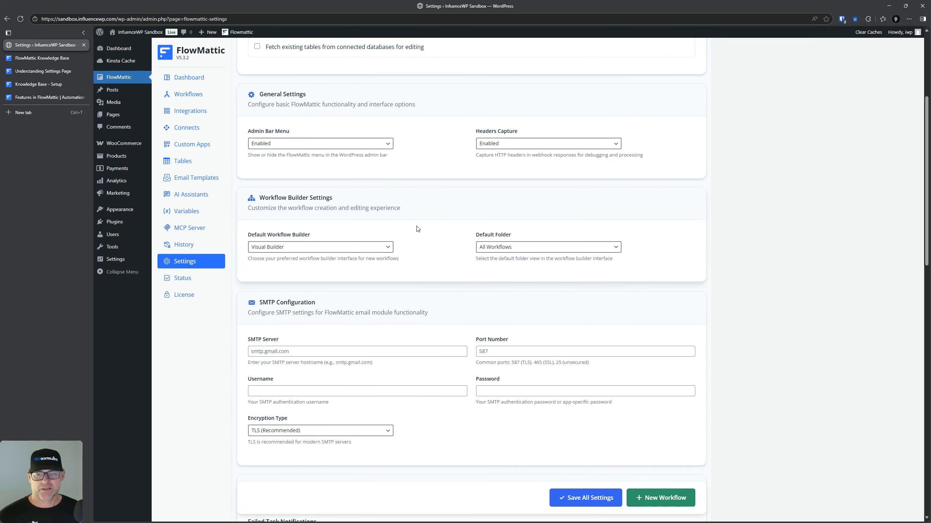
left_click(513, 247)
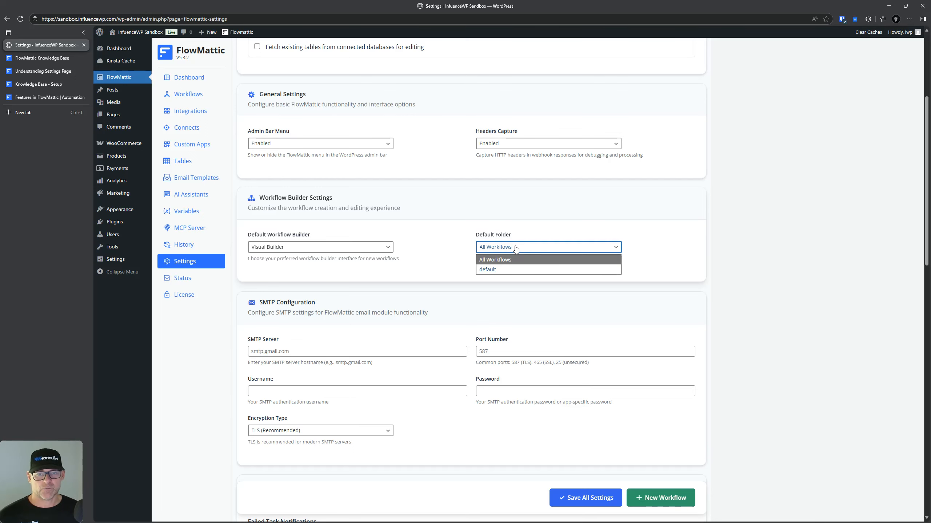
left_click(514, 250)
left_click(357, 224)
scroll(358, 224, "down", 3)
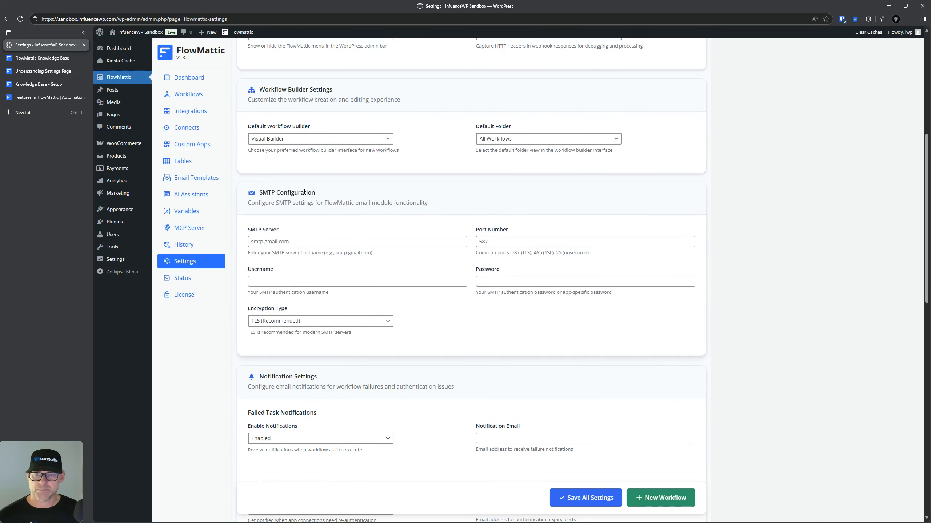
scroll(379, 220, "down", 1)
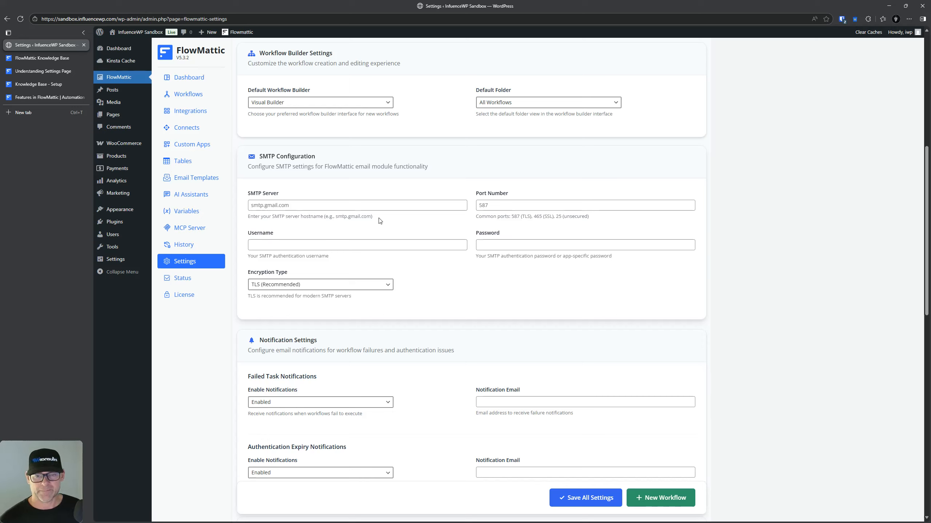
scroll(381, 227, "up", 1)
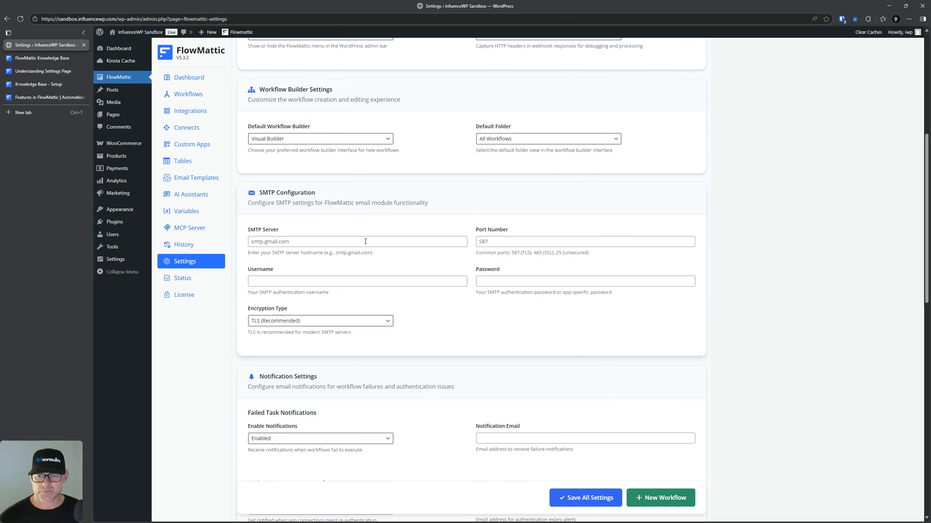
scroll(374, 247, "down", 6)
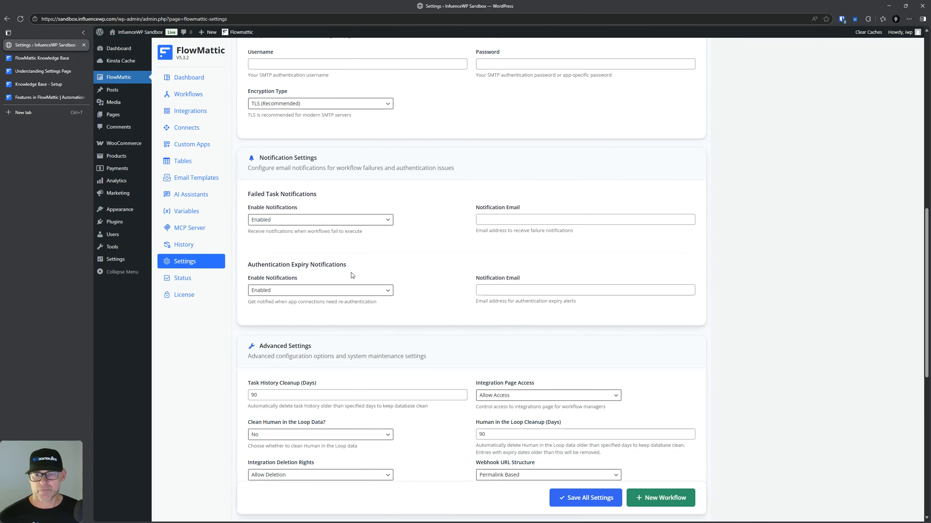
scroll(413, 245, "down", 4)
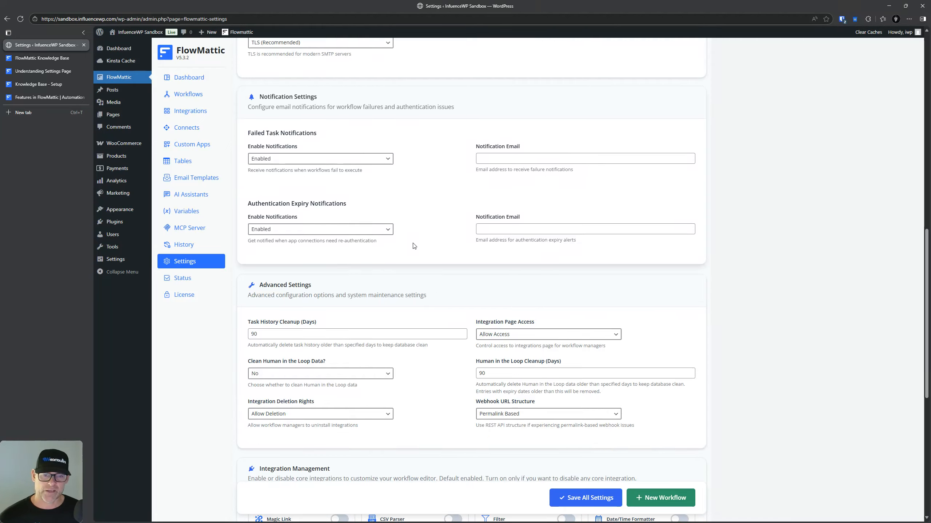
scroll(295, 198, "down", 2)
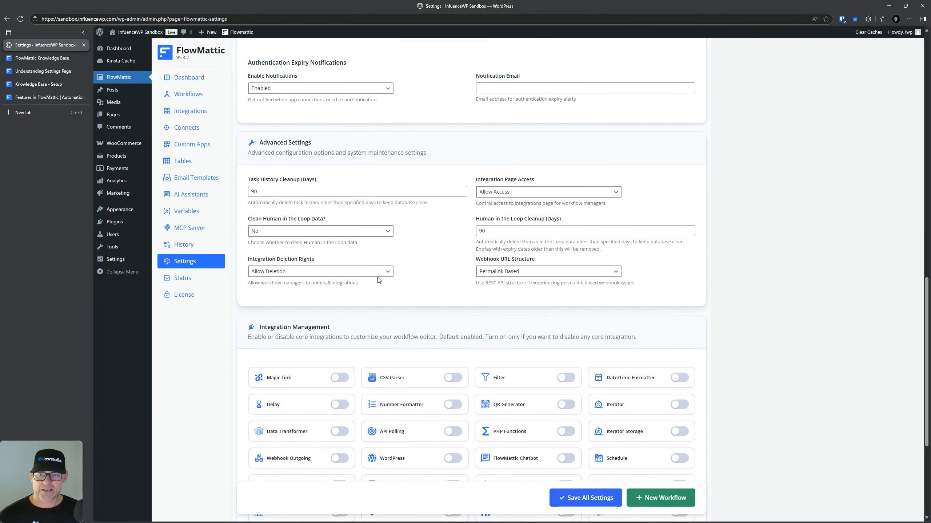
left_click(271, 177)
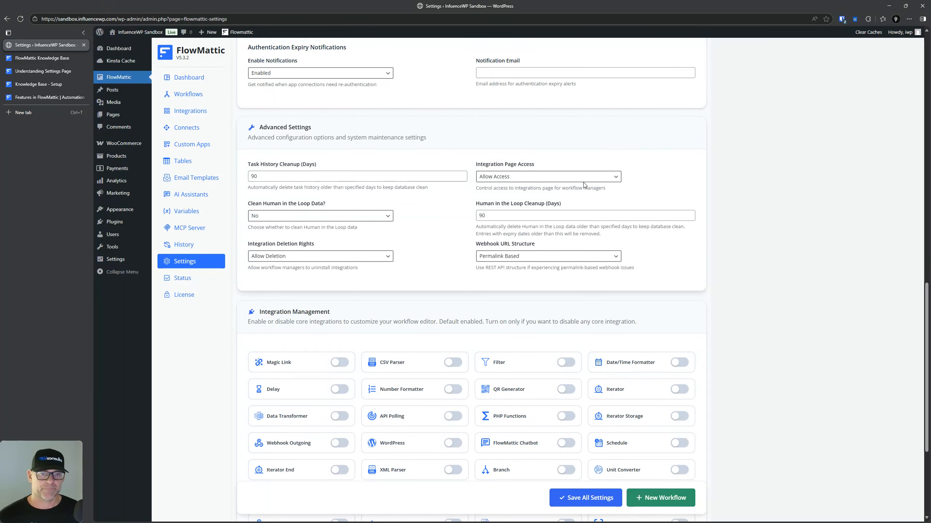
scroll(572, 206, "down", 2)
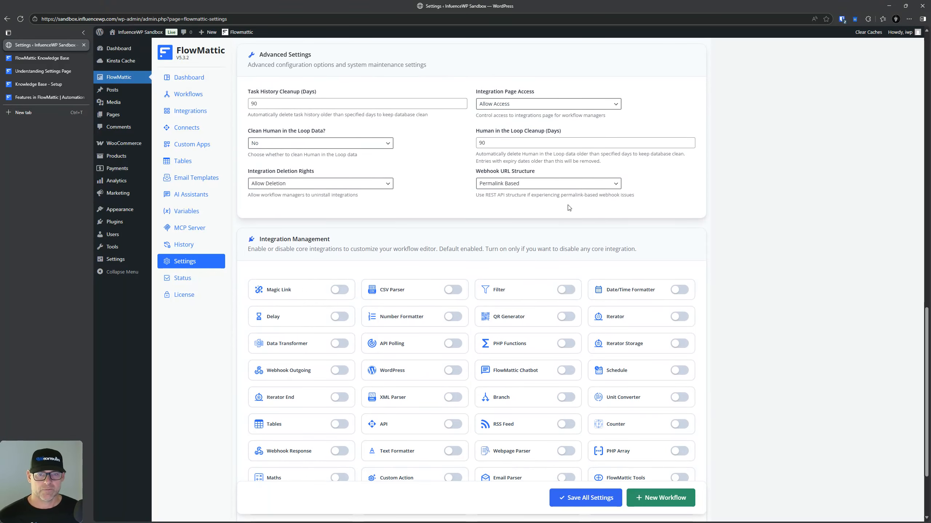
scroll(389, 186, "up", 2)
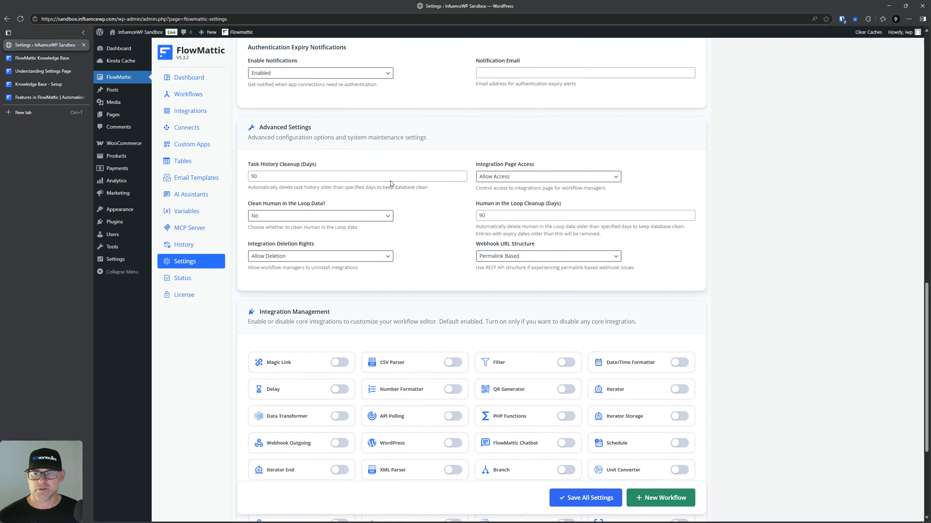
scroll(373, 138, "down", 1)
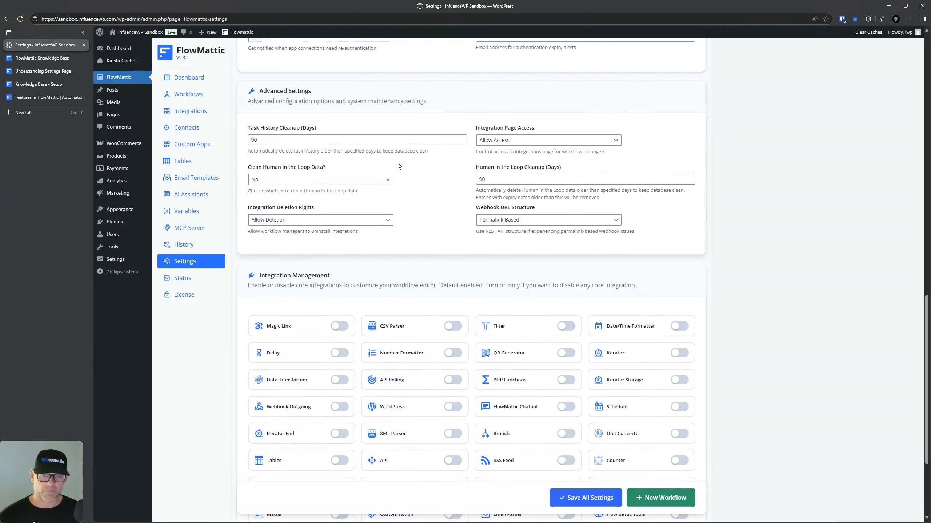
scroll(397, 165, "down", 3)
scroll(398, 166, "down", 2)
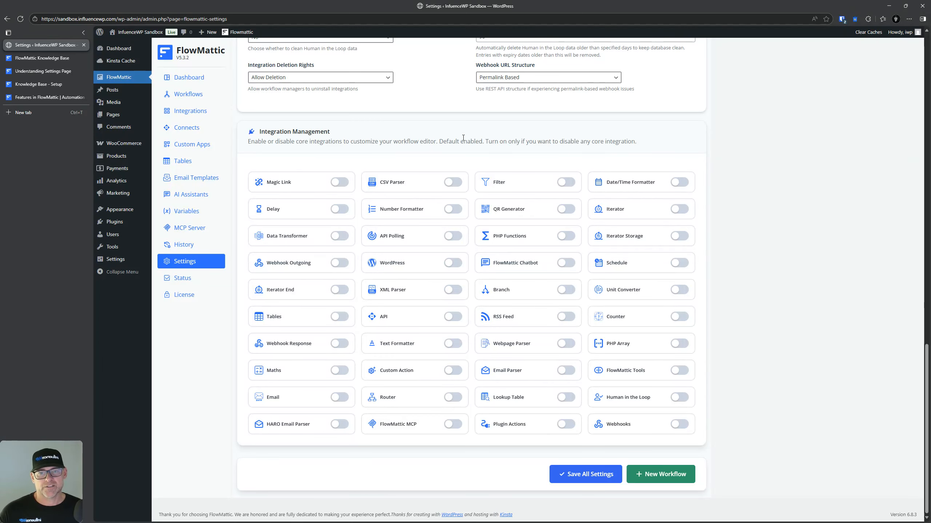
Step: Toggle the Magic Link and Delay integrations on and off, highlighting the 'Default enabled' note
double_click(473, 142)
left_click(339, 182)
left_click(339, 184)
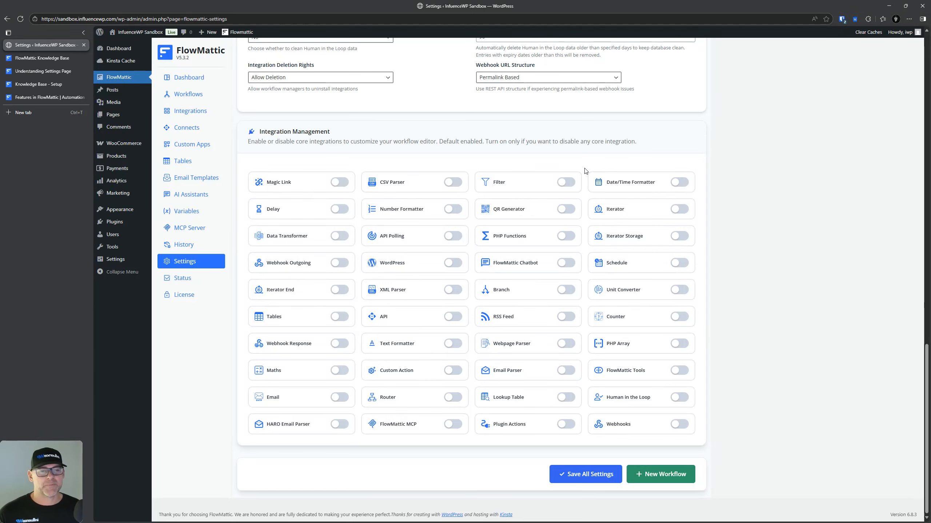
left_click(339, 182)
left_click(340, 210)
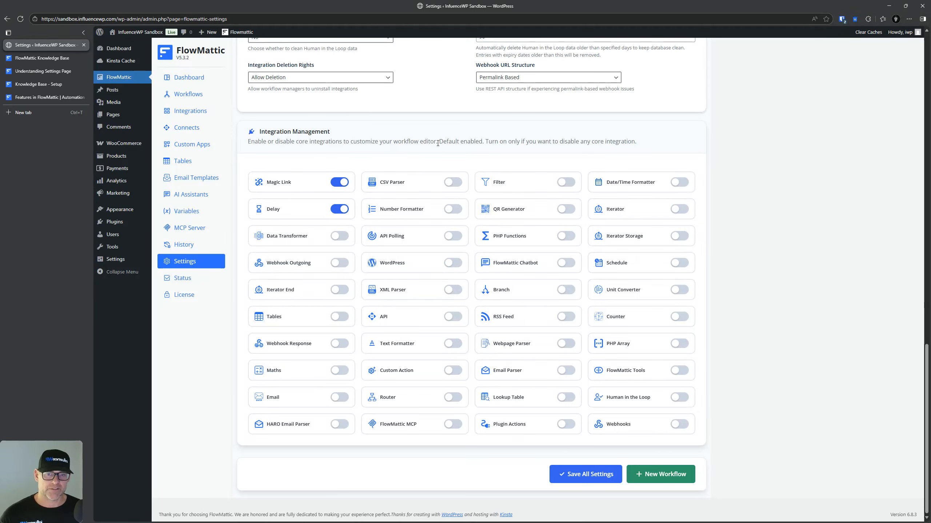
left_click_drag(437, 143, 483, 142)
left_click(531, 143)
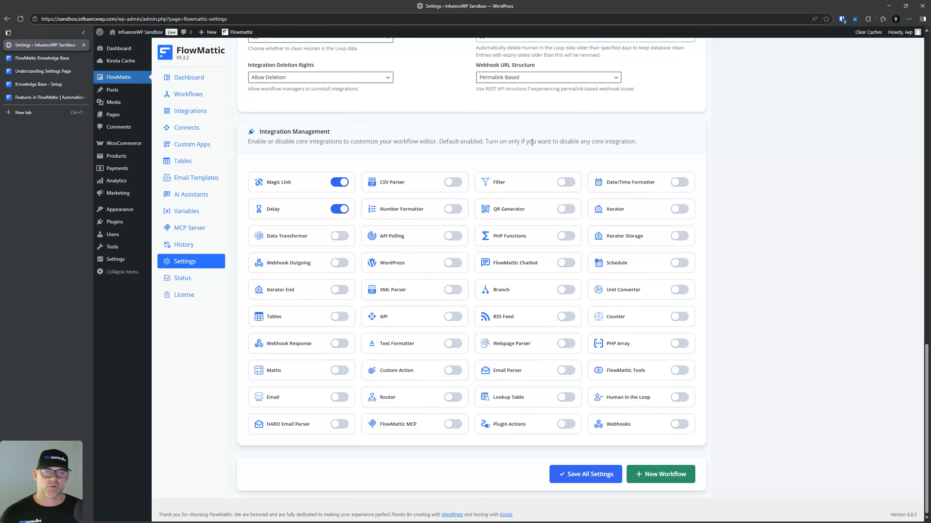
left_click(341, 183)
left_click(341, 209)
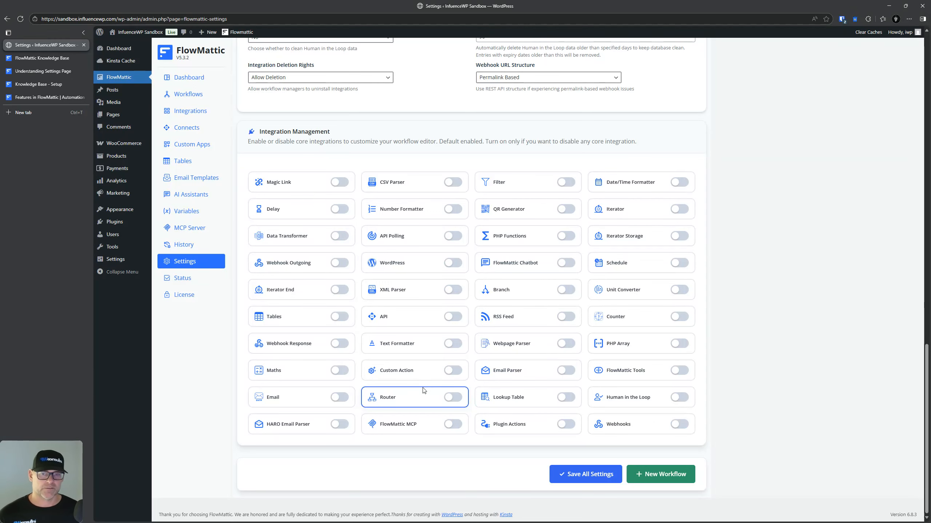
Step: Switch Magic Link on and off again, then open the System Status page
left_click_drag(439, 142, 481, 142)
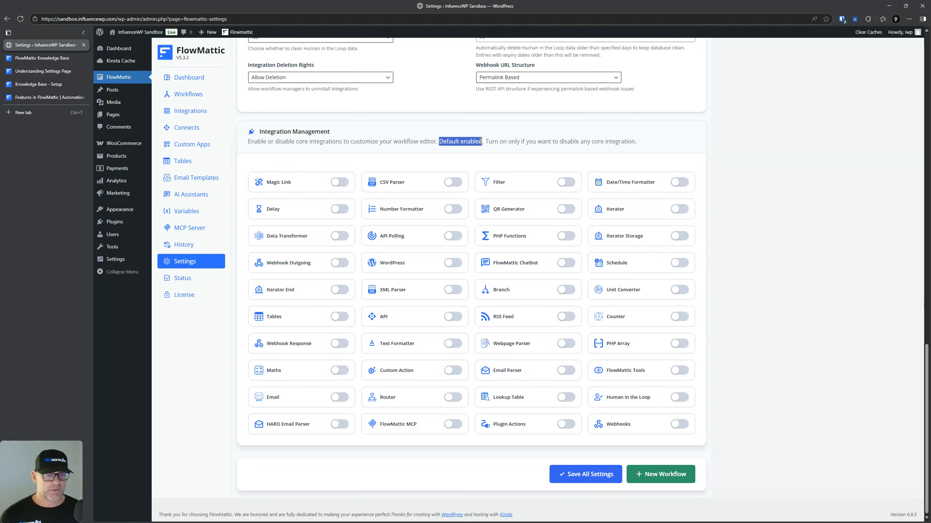
left_click(480, 141)
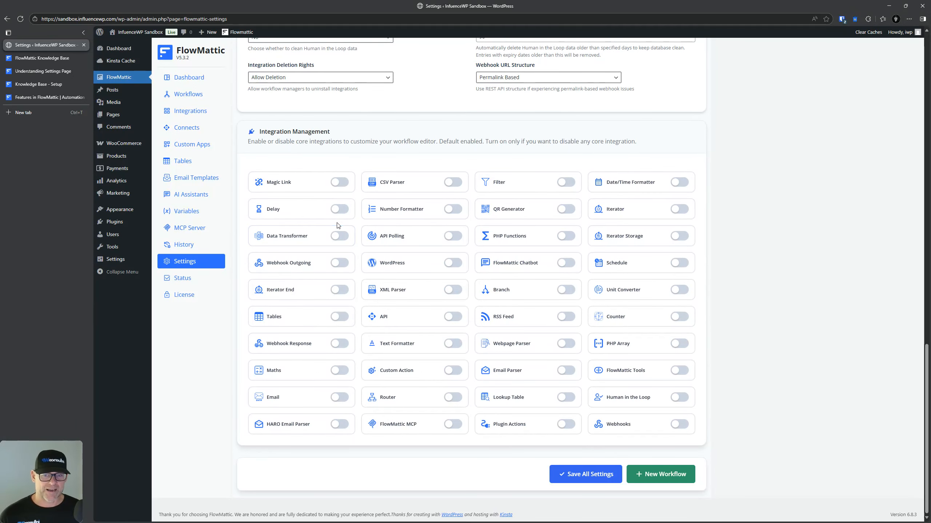
left_click(340, 183)
left_click(340, 183)
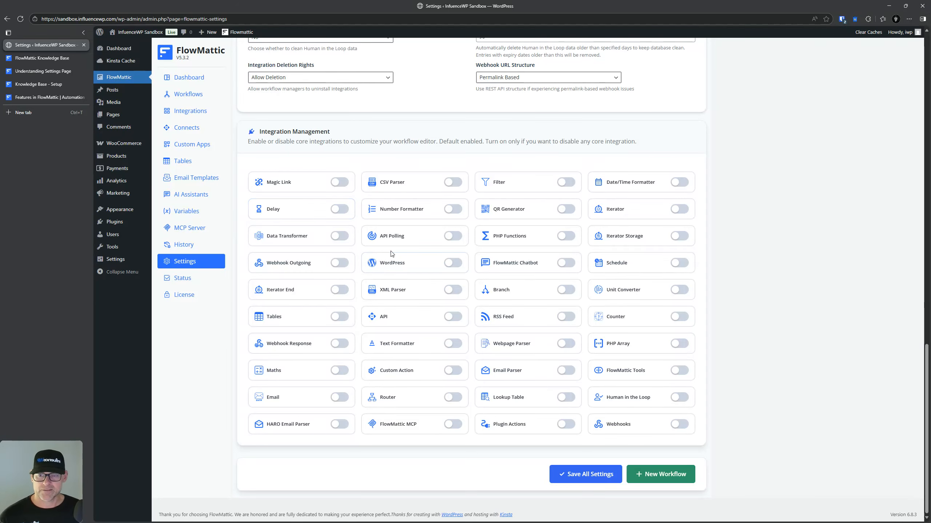
left_click(179, 279)
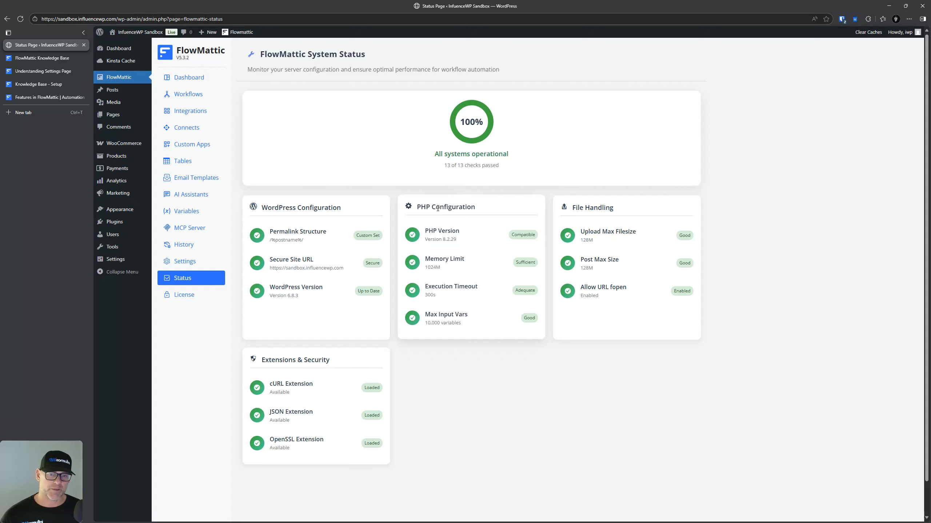
Step: Scroll the System Status page, then switch to the FlowMattic Knowledge Base tab
scroll(343, 360, "down", 1)
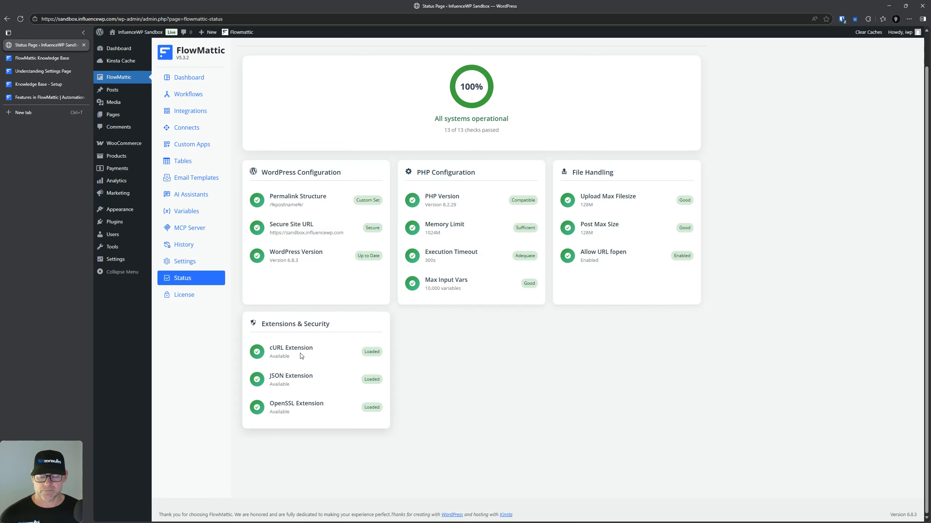
scroll(317, 298, "up", 1)
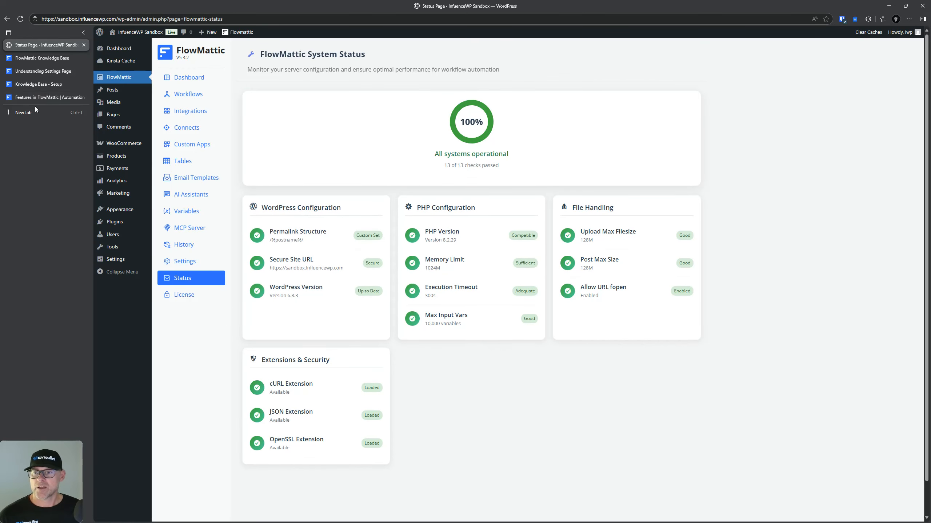
key("ctrl+Tab")
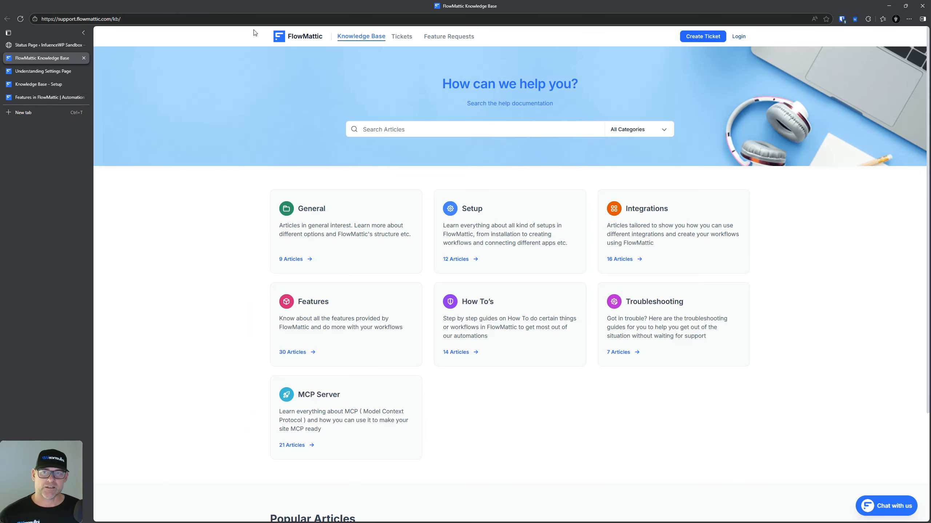
Step: Return from the Features in FlowMattic page to the flowmattic.com homepage showing 'Zero Coding' and 352+ integrations
left_click(280, 37)
left_click(22, 94)
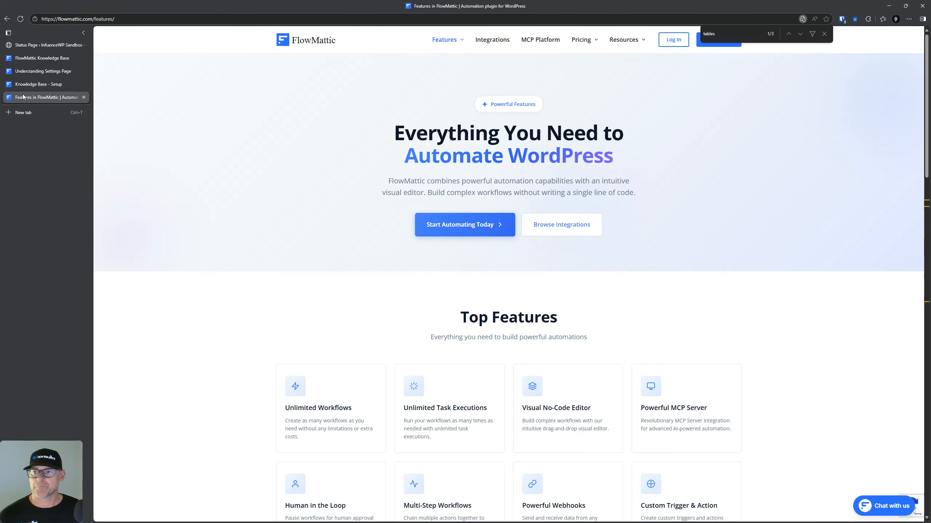
left_click(280, 41)
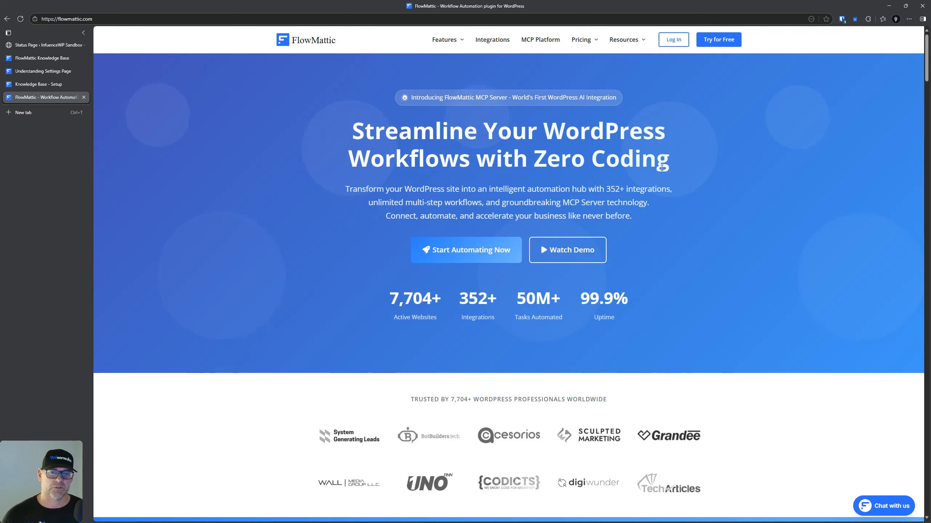
mouse_move(442, 40)
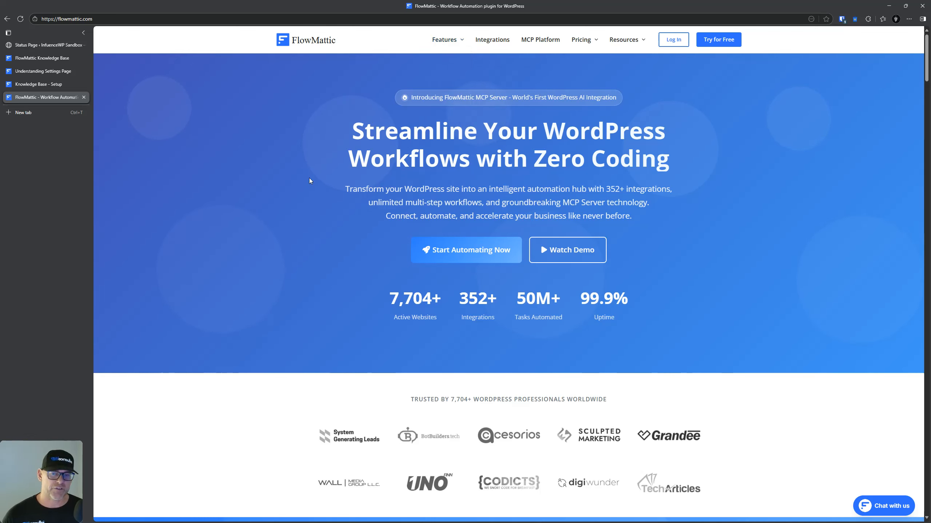